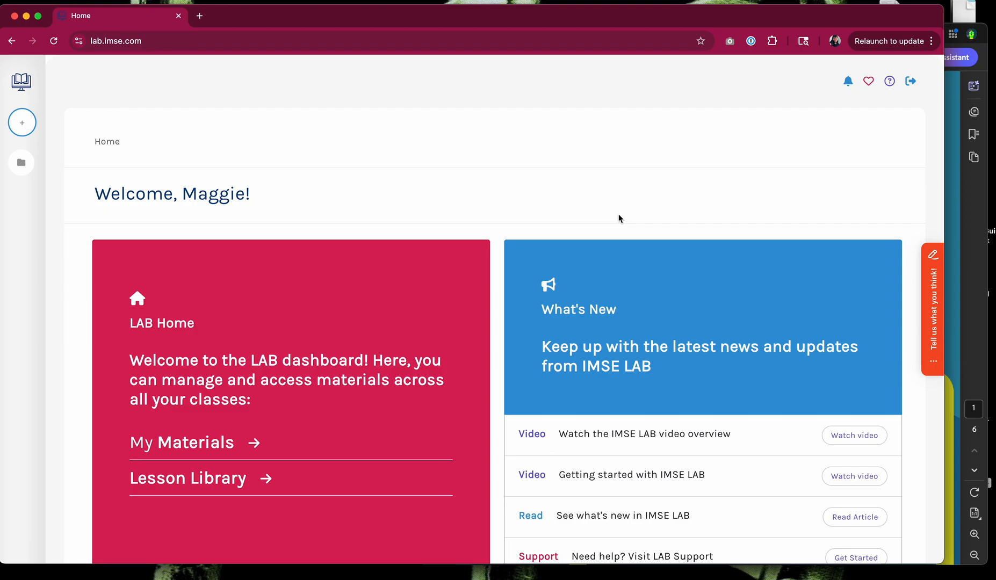
Step: Switch to the Launch Brochure 2025 PDF and read the Class 1: 10AM K settings on the Add Classes page
click(976, 234)
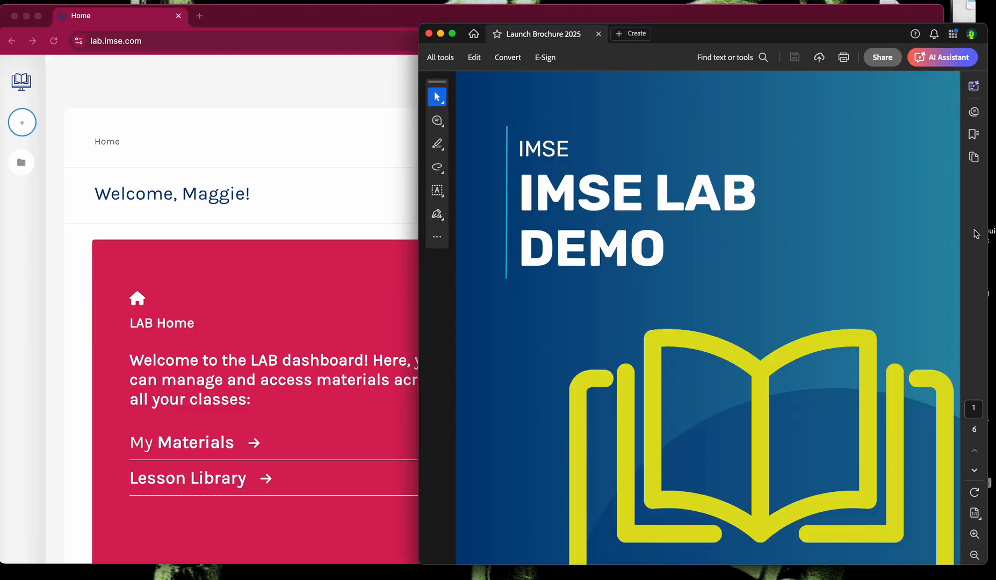
scroll(791, 258, down, 15)
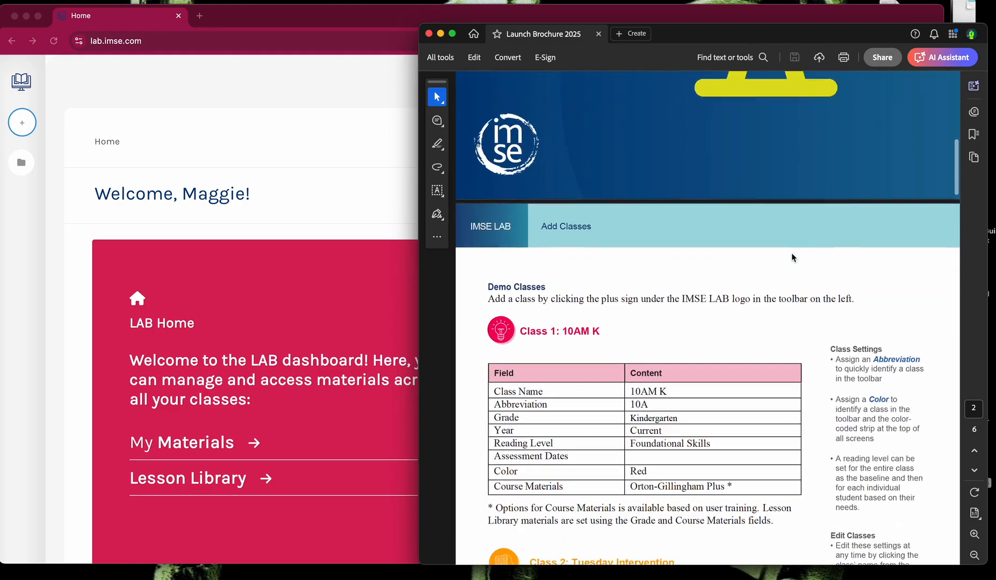
scroll(792, 258, down, 5)
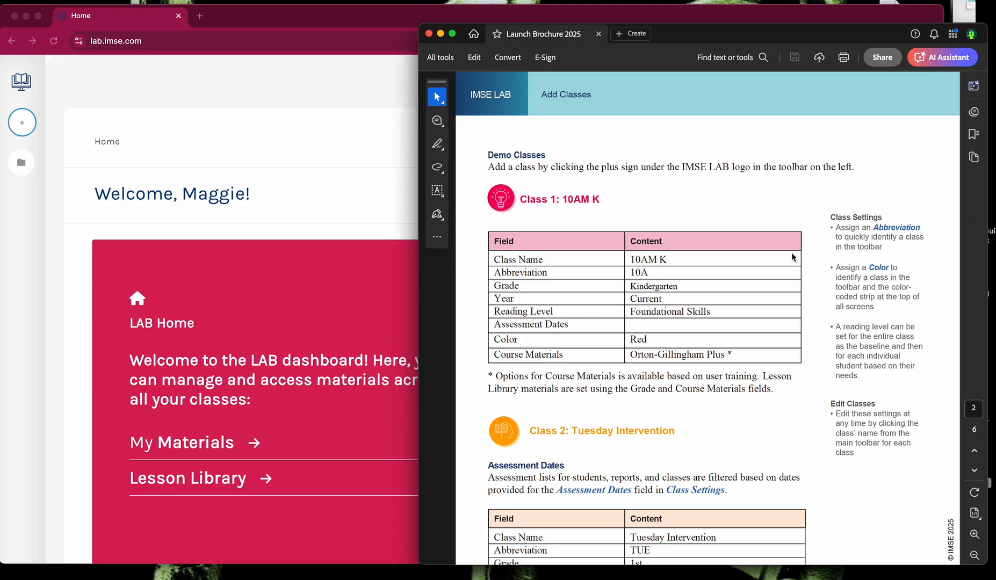
Step: Start adding a new class in IMSE LAB and arrange the browser beside the PDF so the Class 1 table stays readable
click(27, 133)
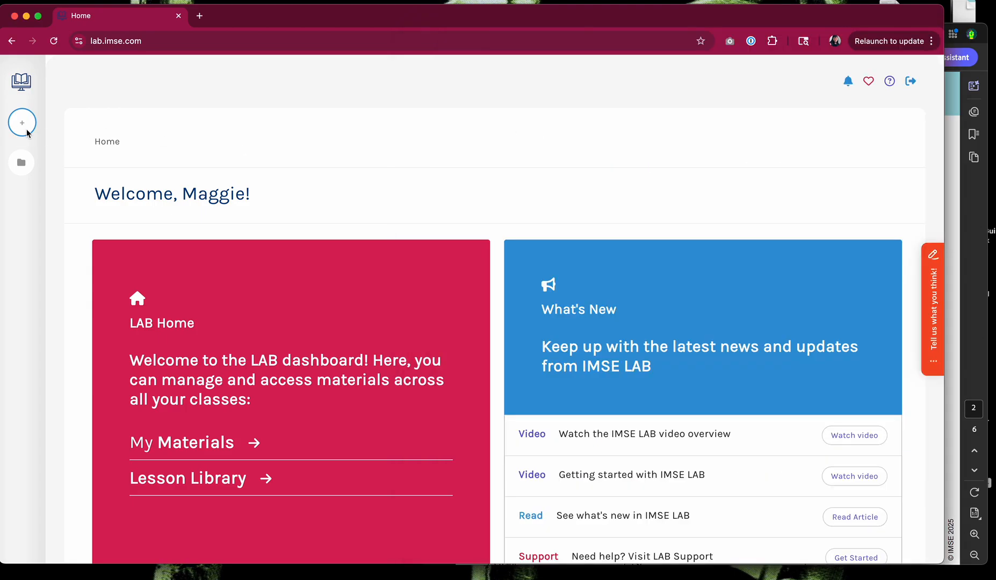
click(27, 131)
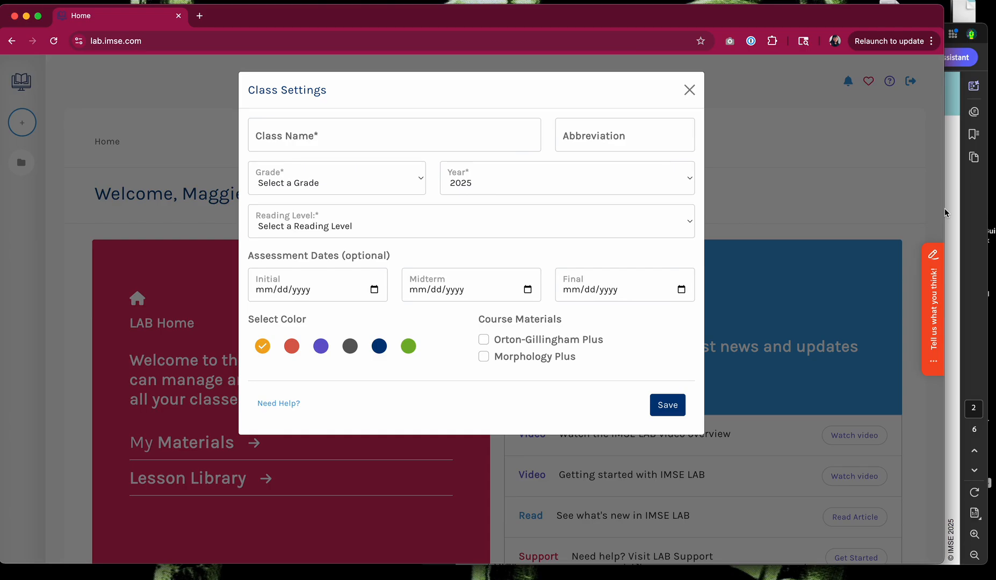
drag(945, 212, 710, 210)
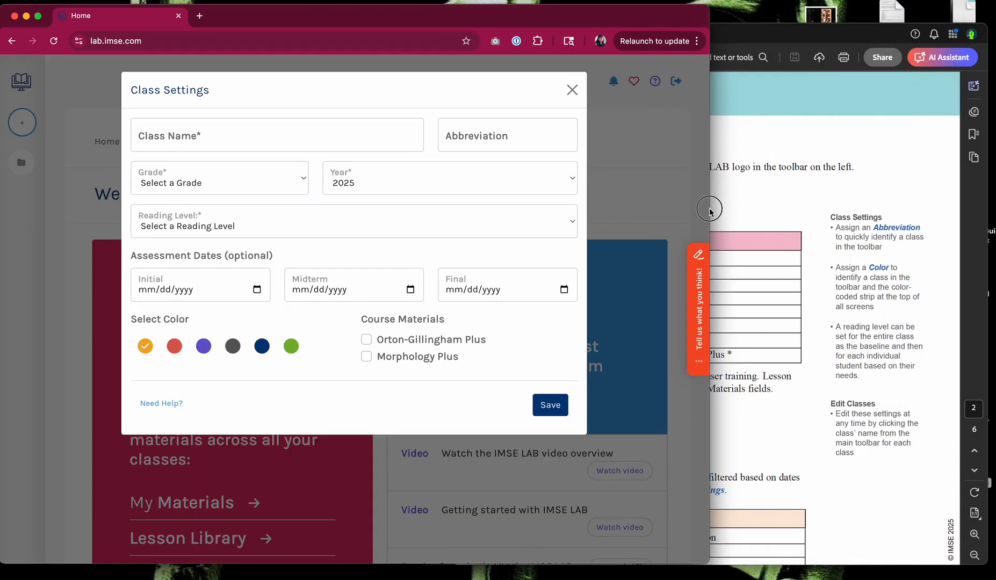
click(799, 210)
drag(685, 41, 917, 39)
drag(571, 19, 559, 28)
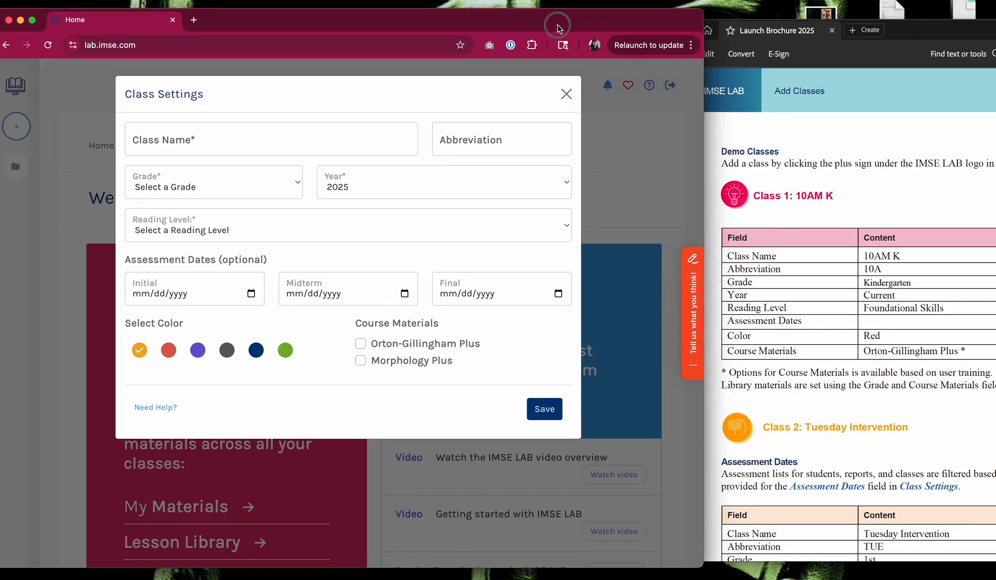
Step: Name the new class 10AM K and give it the abbreviation 10A
click(341, 143)
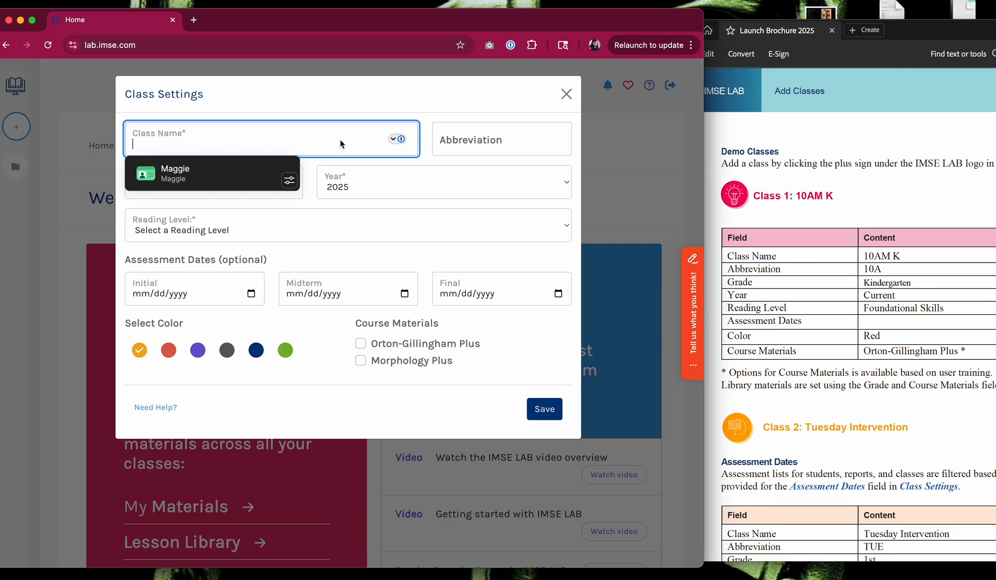
text(10AM)
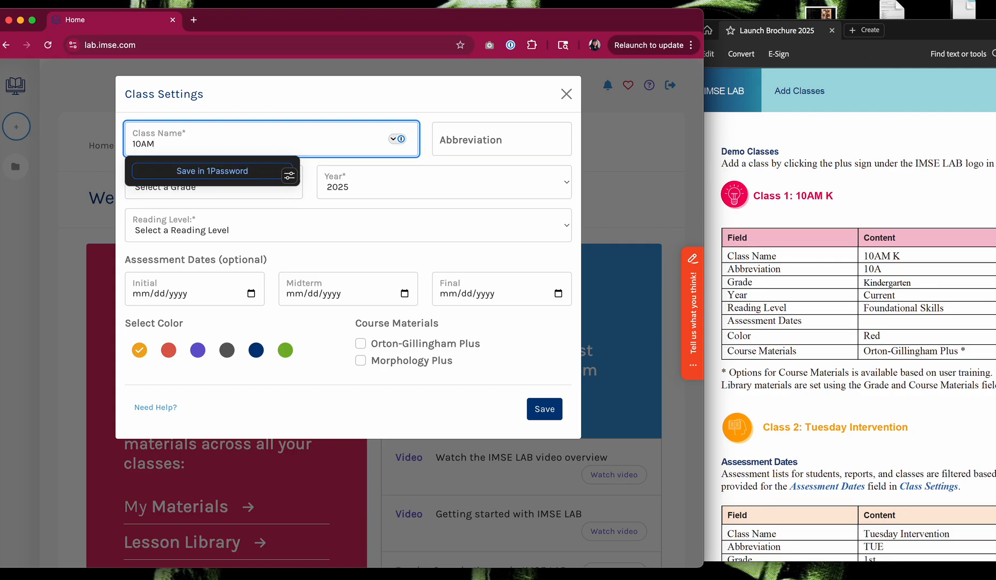
text( K)
key(Tab)
text(10A)
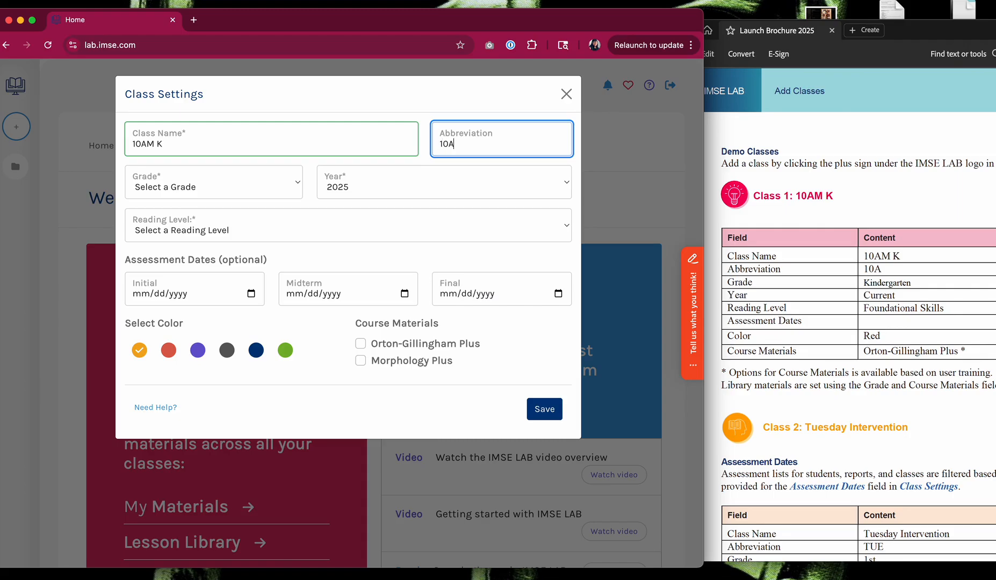
Step: Set the class grade to Kindergarten, the reading level to Foundational Skills and the color to red
click(184, 181)
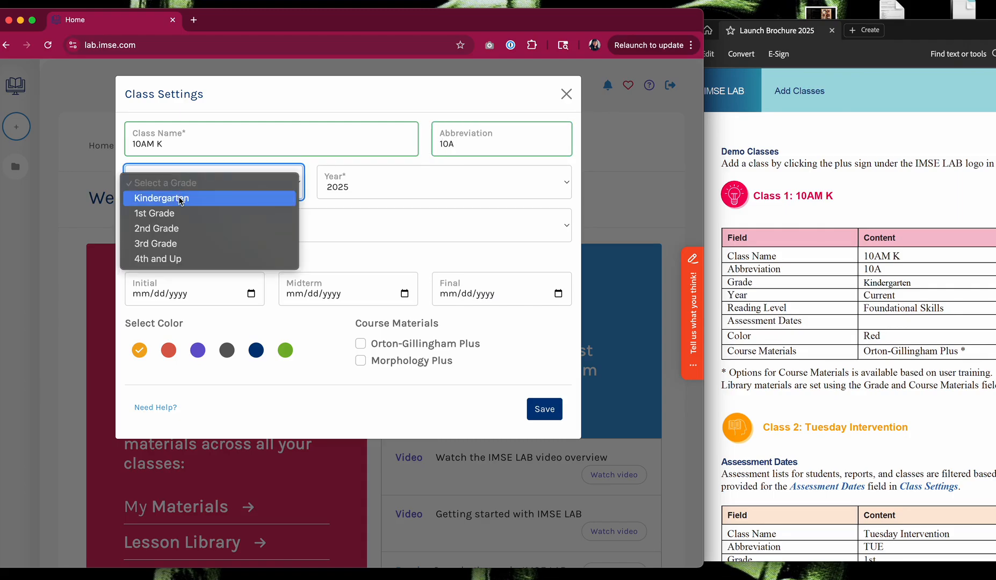
click(181, 198)
click(272, 236)
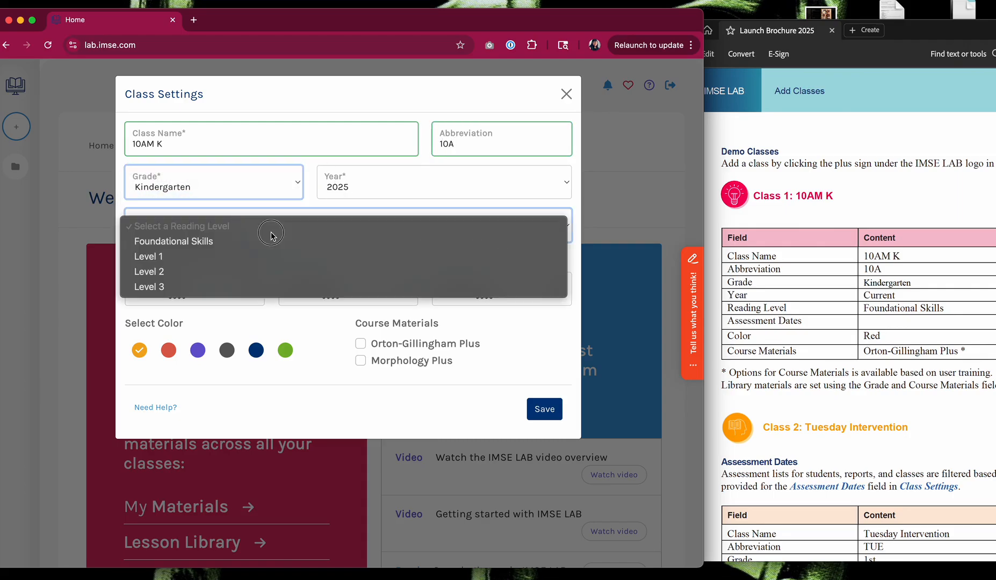
click(265, 243)
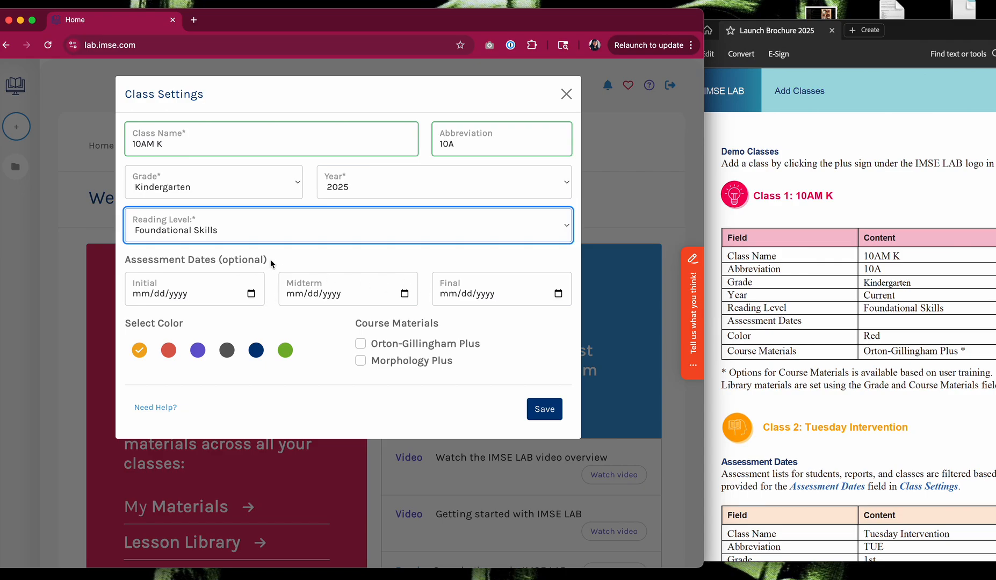
click(169, 353)
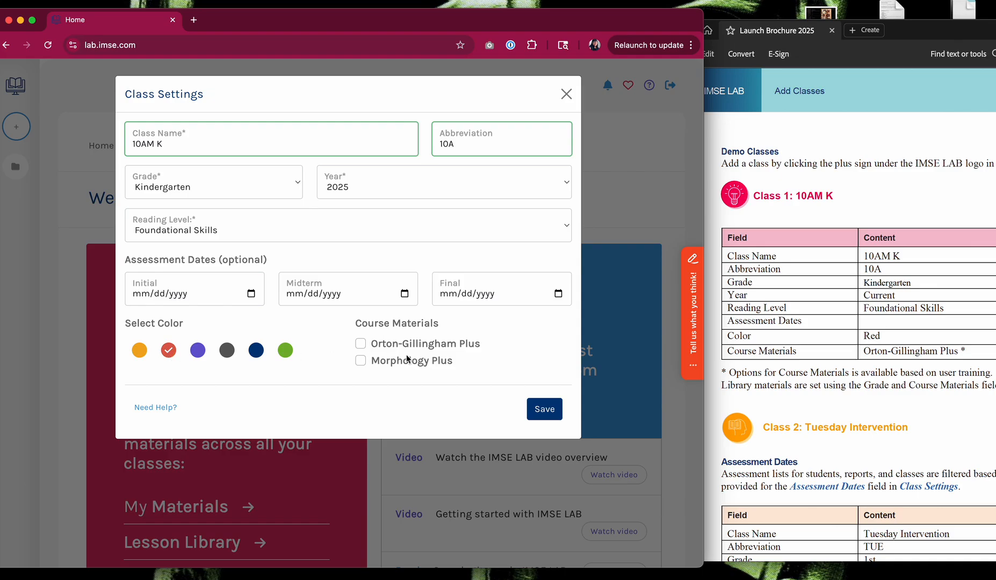
click(362, 344)
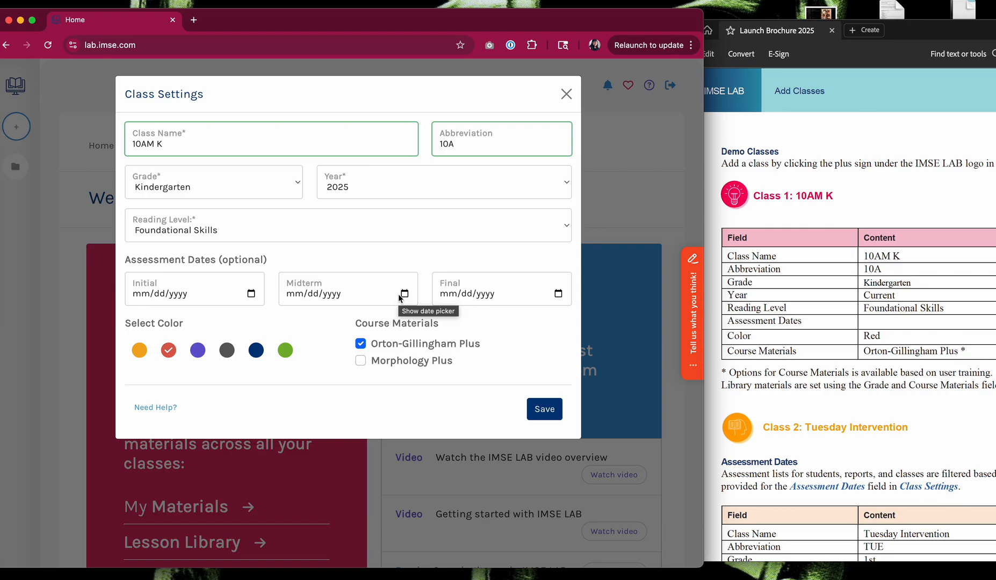
click(360, 360)
click(361, 344)
click(360, 361)
click(371, 390)
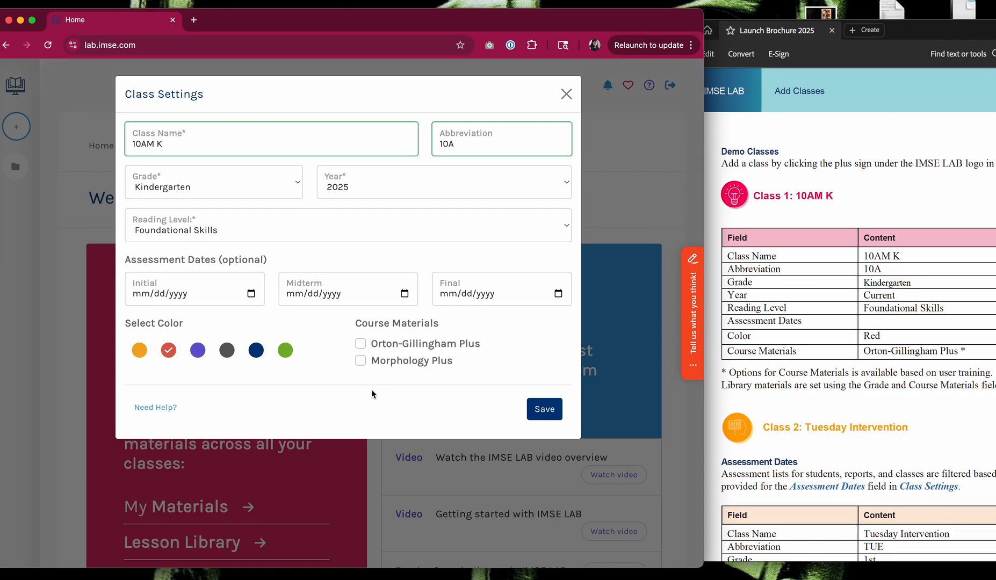
Step: Assign Orton-Gillingham Plus as the course material and save the 10AM K class
click(360, 344)
click(544, 409)
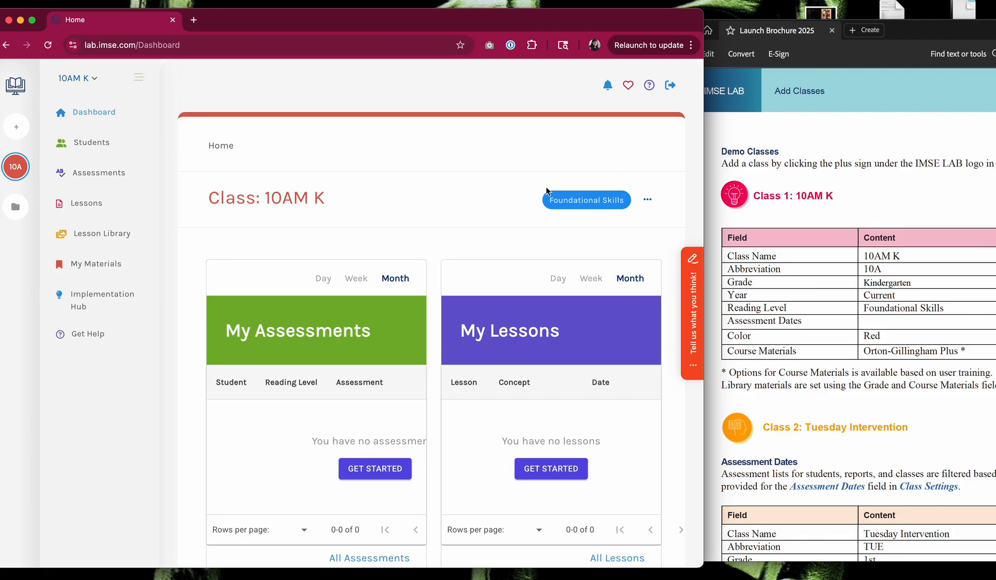
Step: Check both places on the 10AM K dashboard that offer the options to edit or archive the class
click(649, 201)
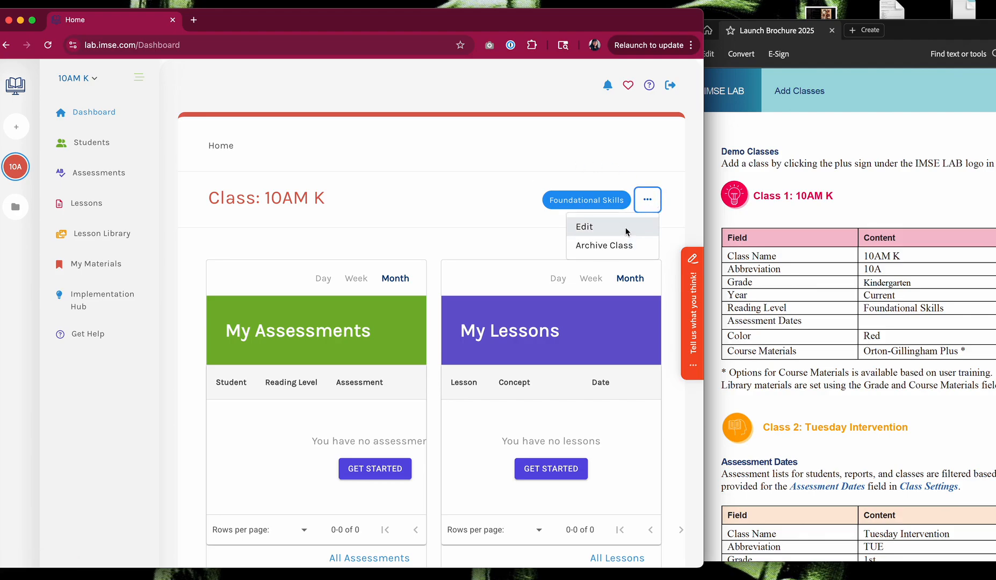
click(606, 167)
click(92, 77)
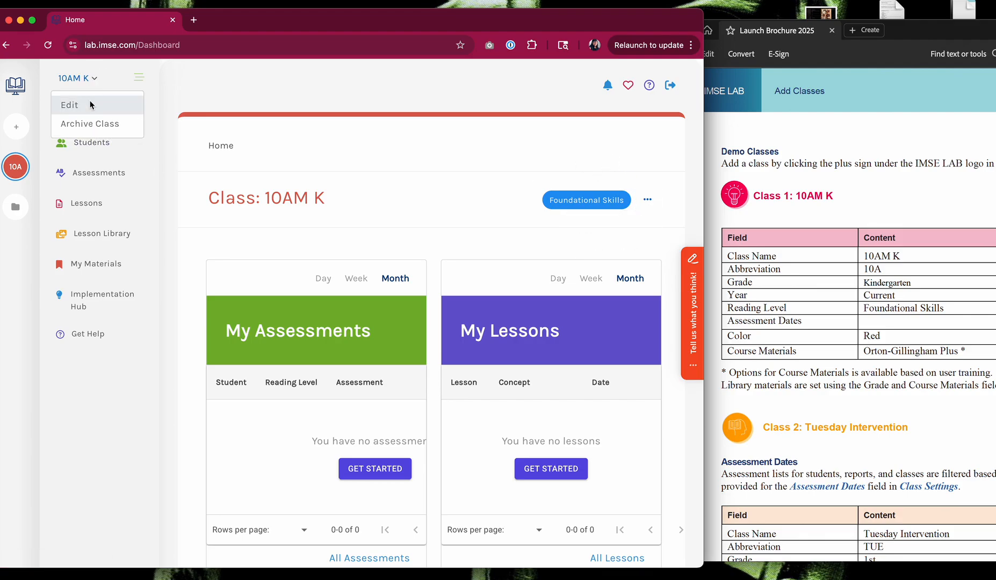
click(226, 88)
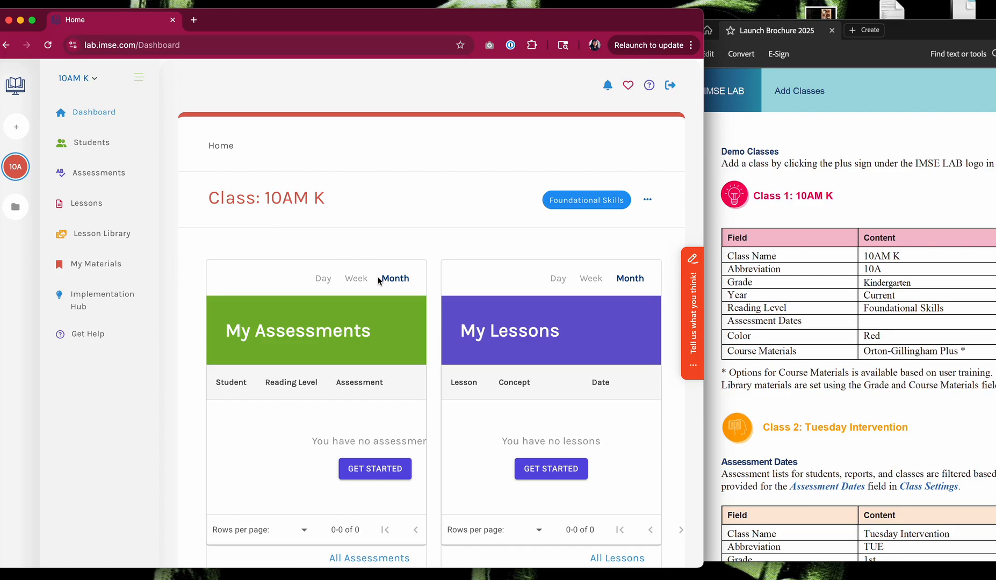
Step: Bring the brochure's Class 2 table into view and start a new class named Tuesday Intervention with the abbreviation TUE
scroll(376, 277, down, 1)
scroll(817, 329, down, 10)
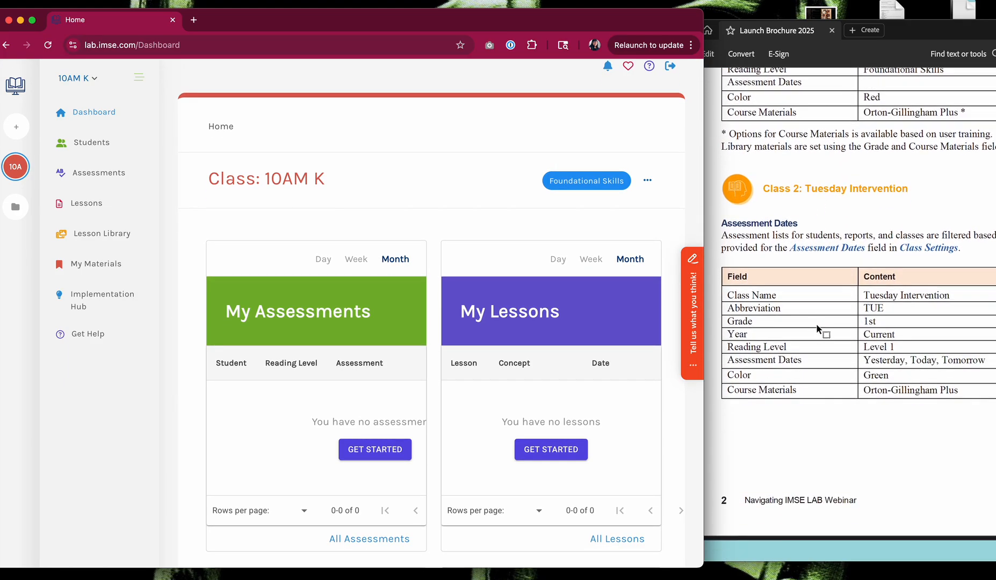
scroll(817, 329, right, 1)
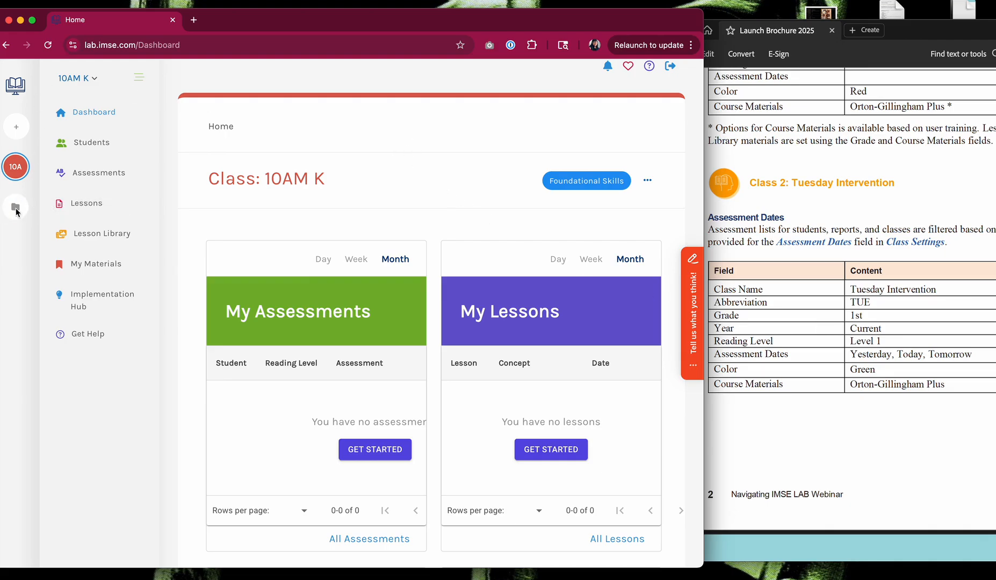
click(16, 127)
click(258, 140)
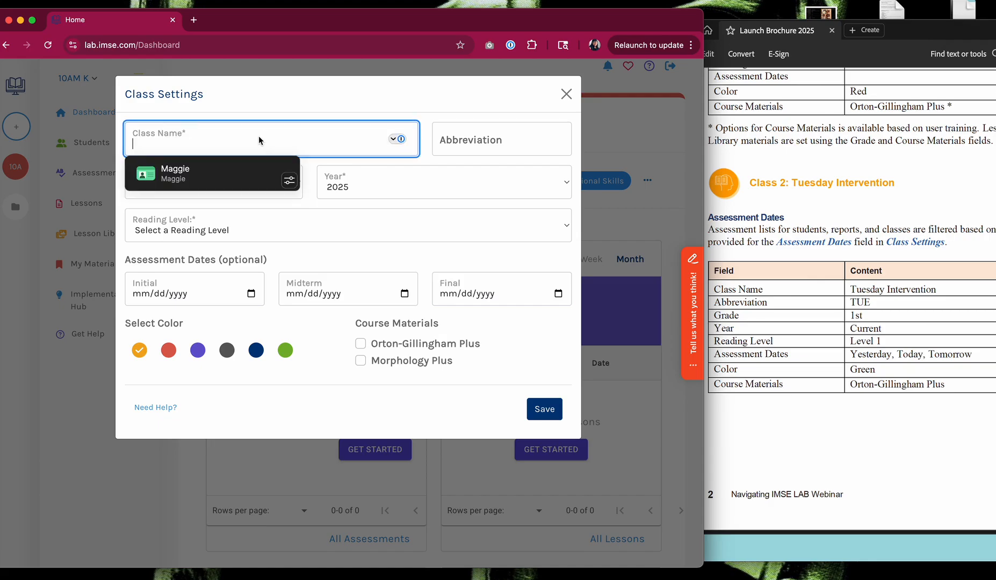
text(Tuesday Intervention)
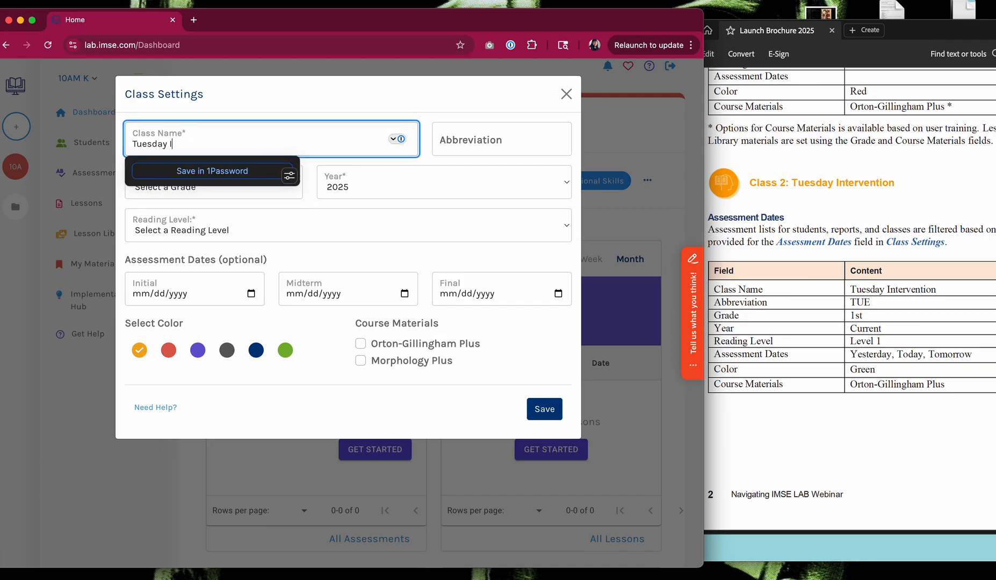
key(Tab)
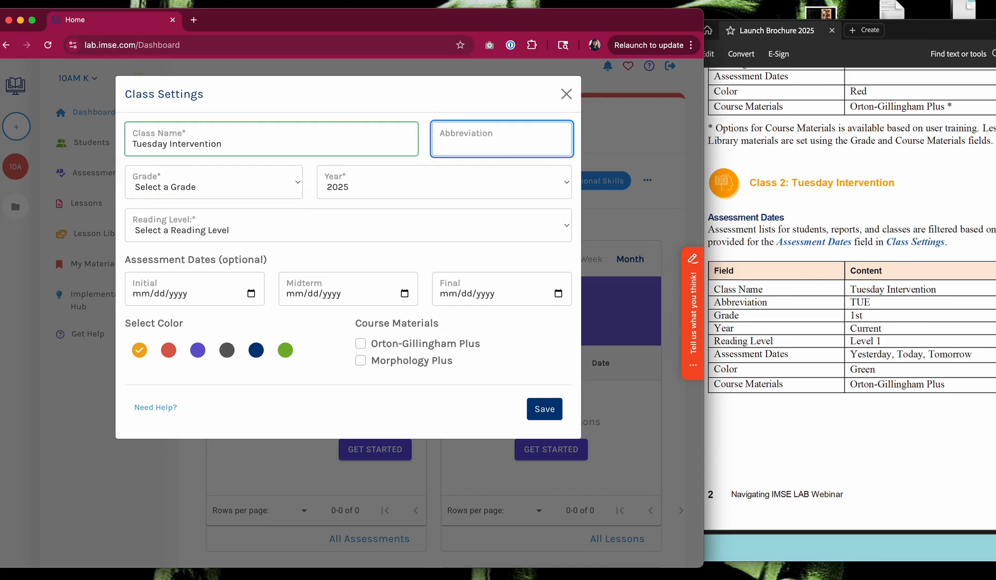
text(TUE)
Step: Set the Tuesday Intervention class to 1st Grade with reading level Level 1
click(177, 192)
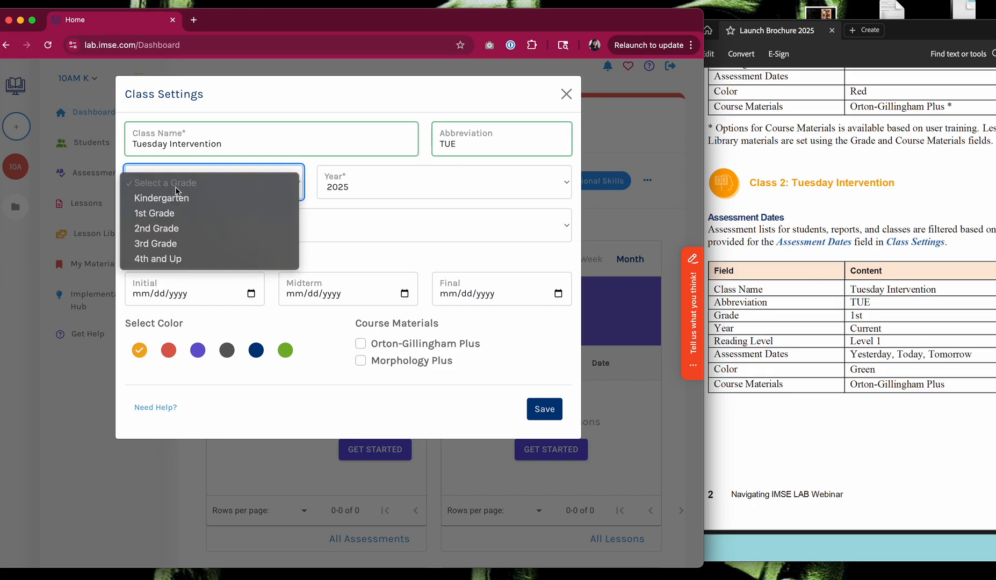
click(172, 213)
click(234, 237)
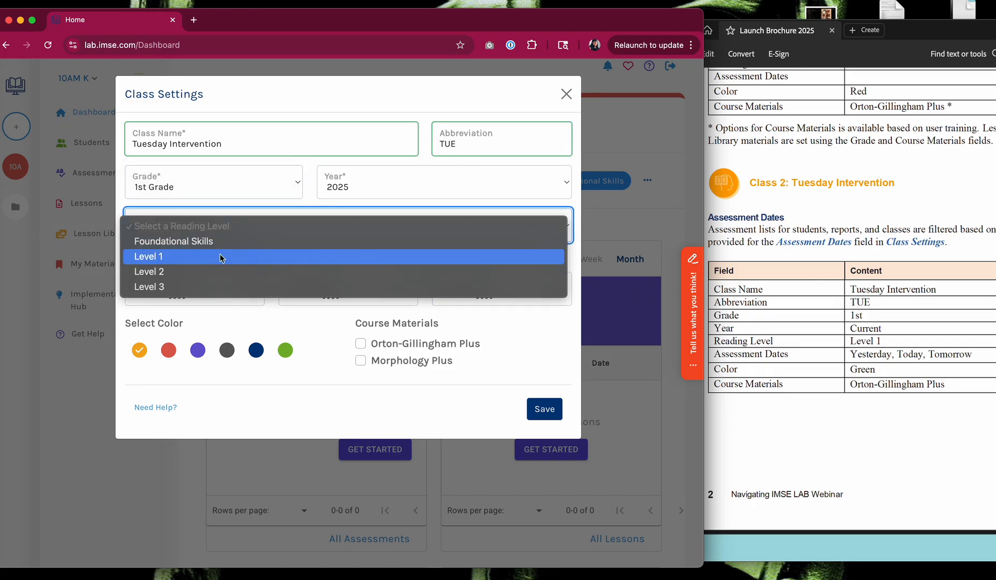
click(220, 258)
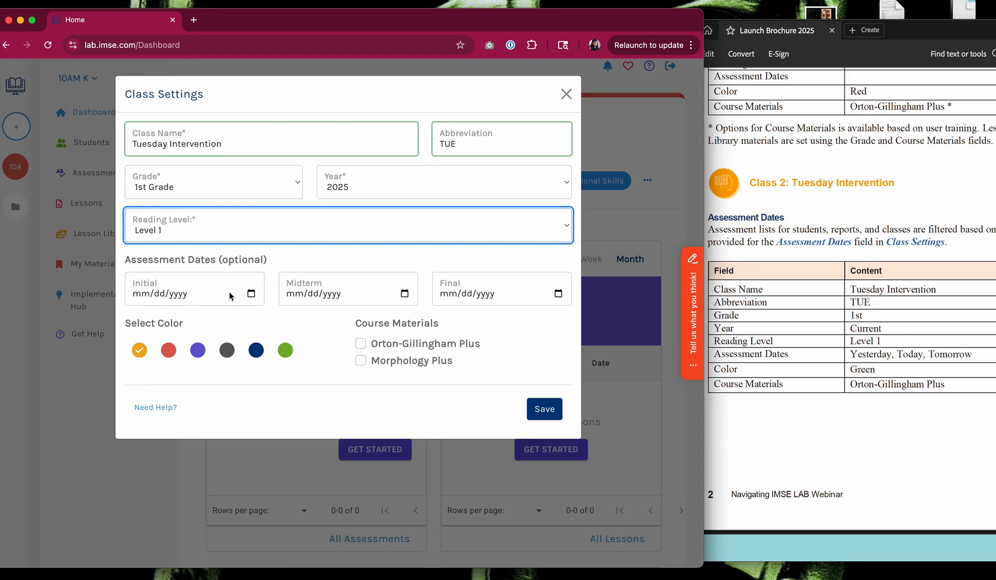
Step: Set the assessment dates to 06/02/2025 for initial, 06/03/2025 for midterm and 06/04/2025 for final
click(231, 296)
click(251, 293)
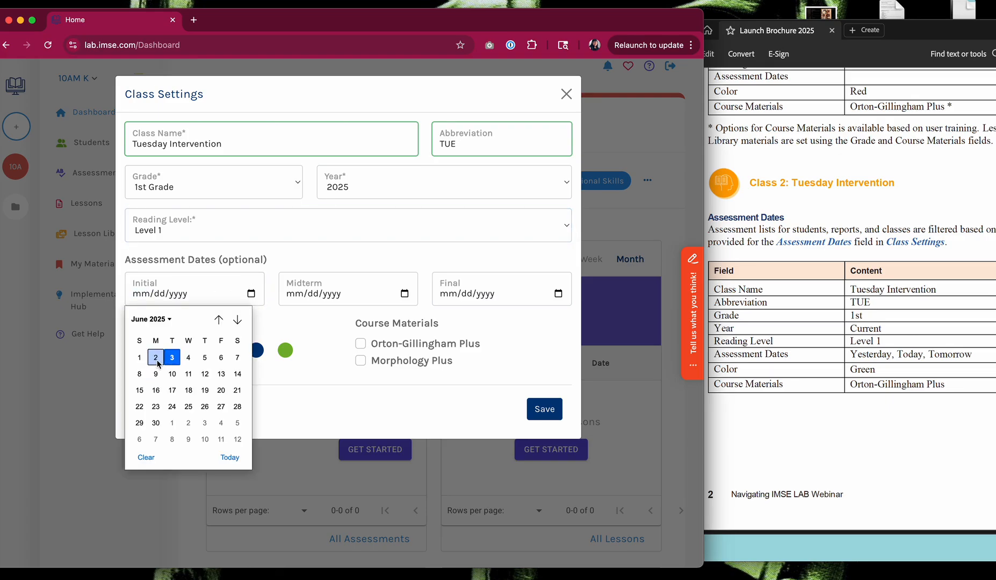
click(155, 357)
click(405, 294)
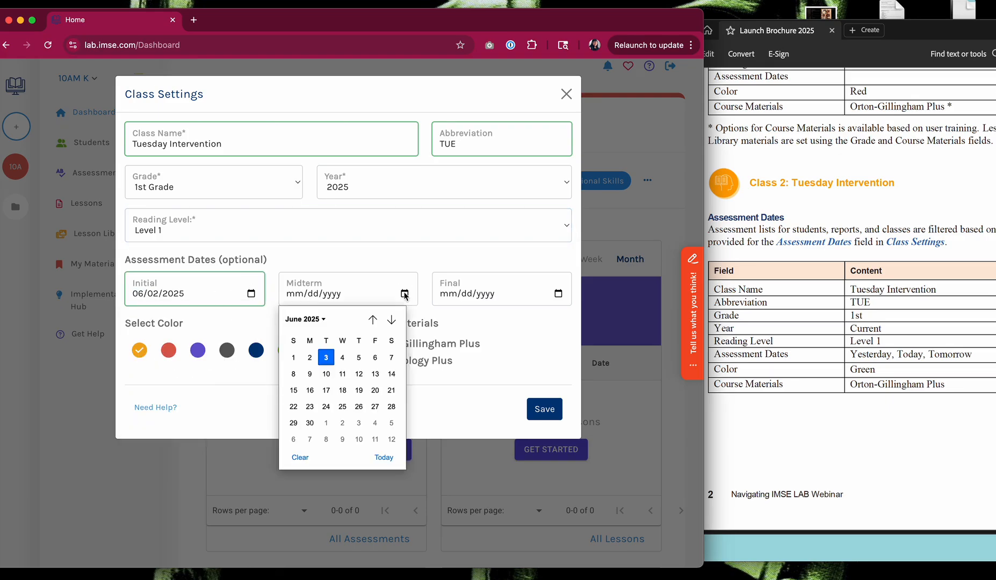
click(329, 366)
click(559, 295)
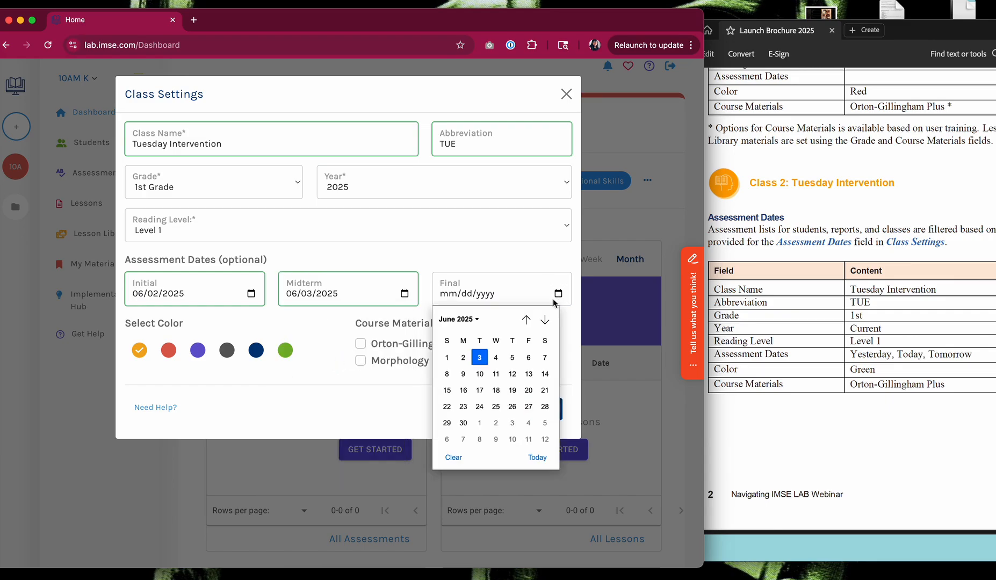
click(494, 364)
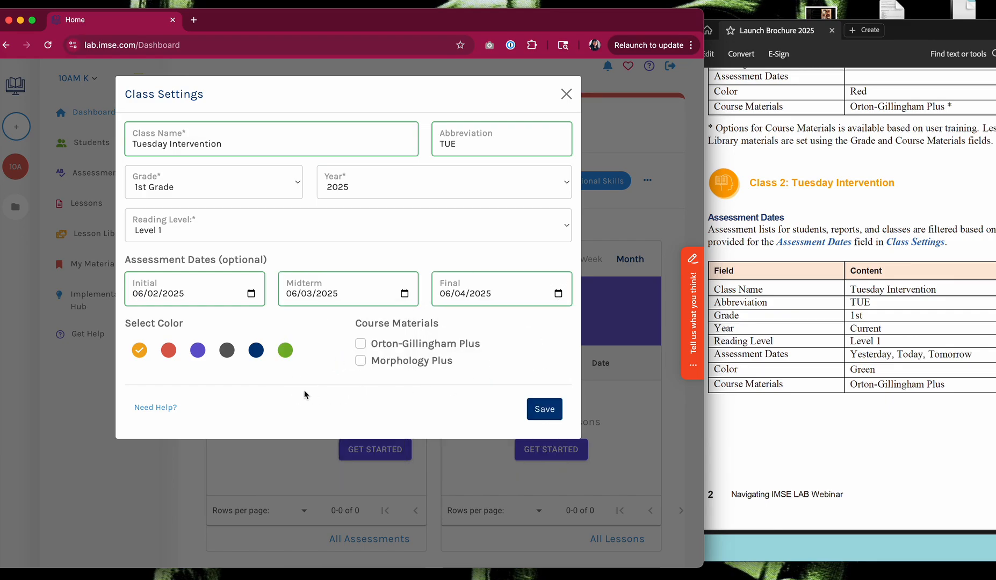
Step: Assign Orton-Gillingham Plus and the green color to the Tuesday Intervention class and save it
click(360, 344)
click(281, 355)
click(538, 412)
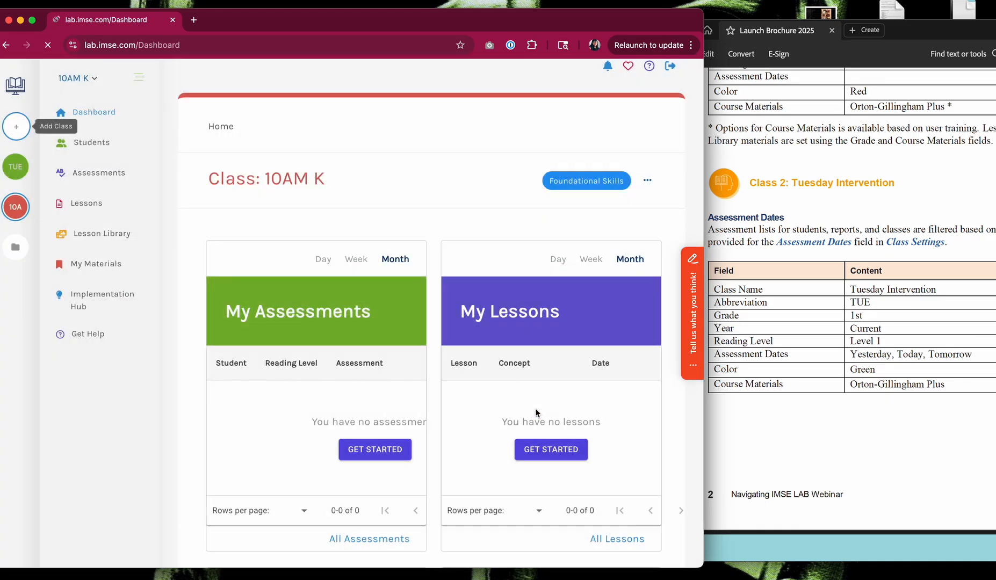
Step: Open the Tuesday Intervention class dashboard and show the options to edit or archive the class
click(21, 180)
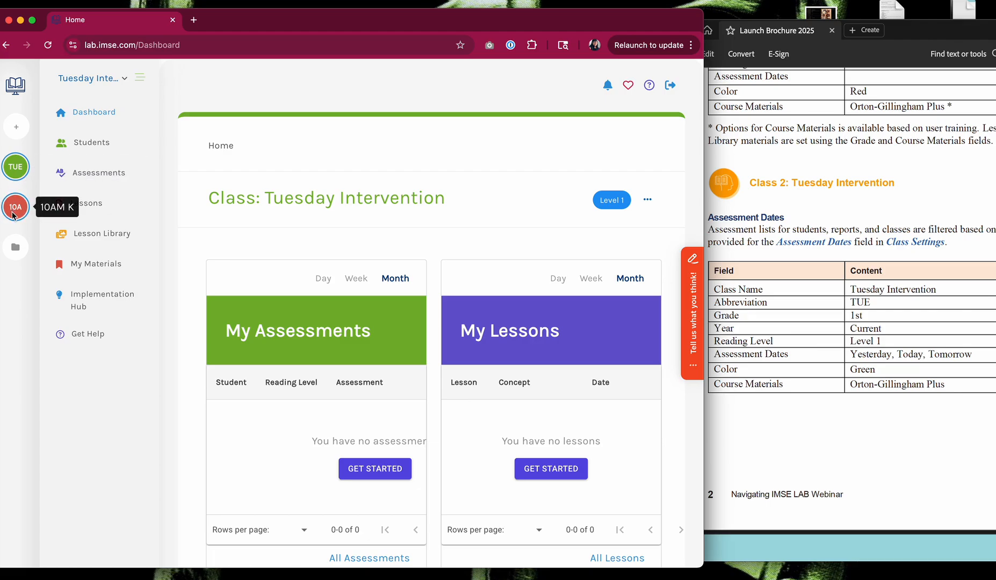
click(109, 81)
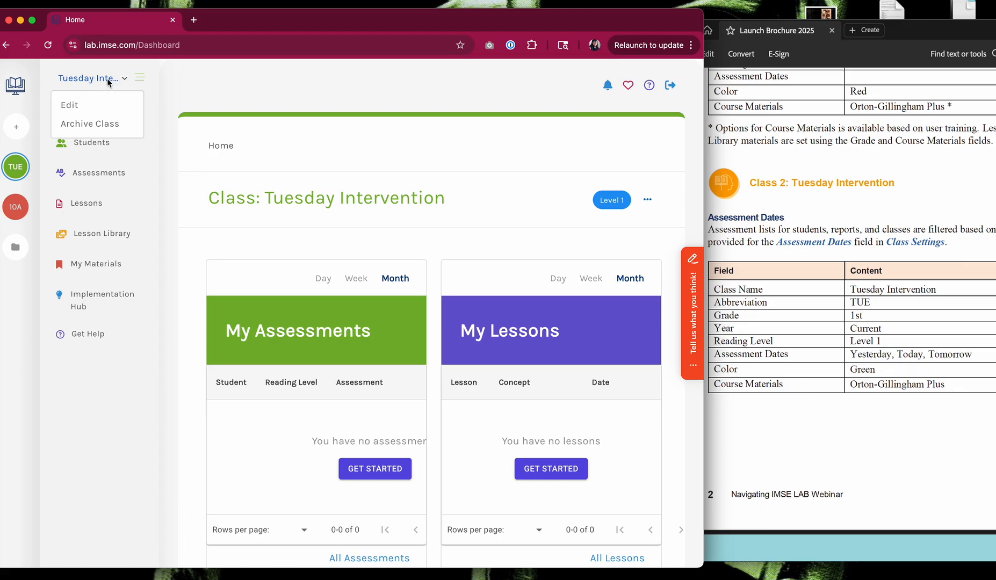
Step: Review the Tuesday Intervention class settings and close them without making changes
click(221, 87)
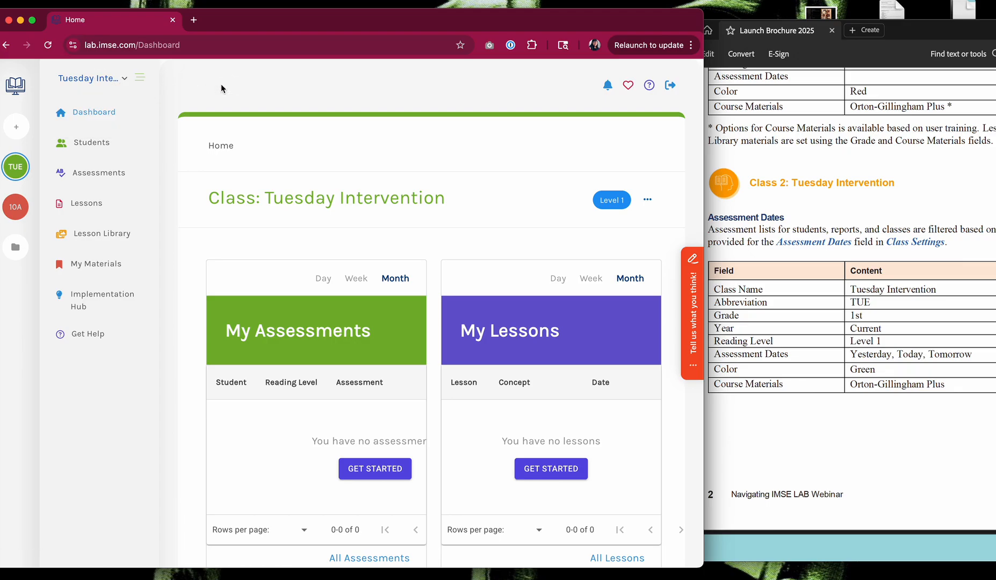
click(124, 79)
click(109, 104)
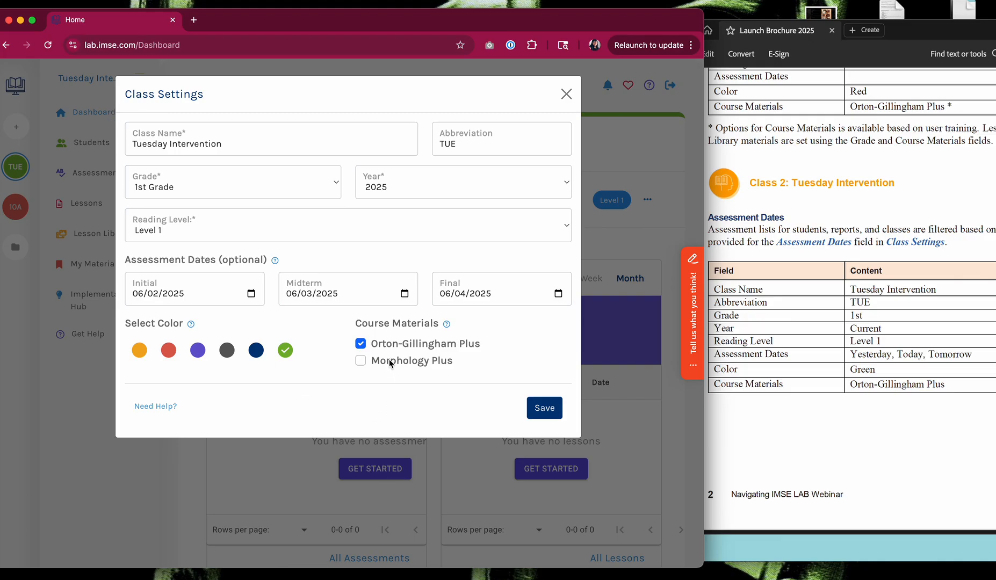
click(566, 94)
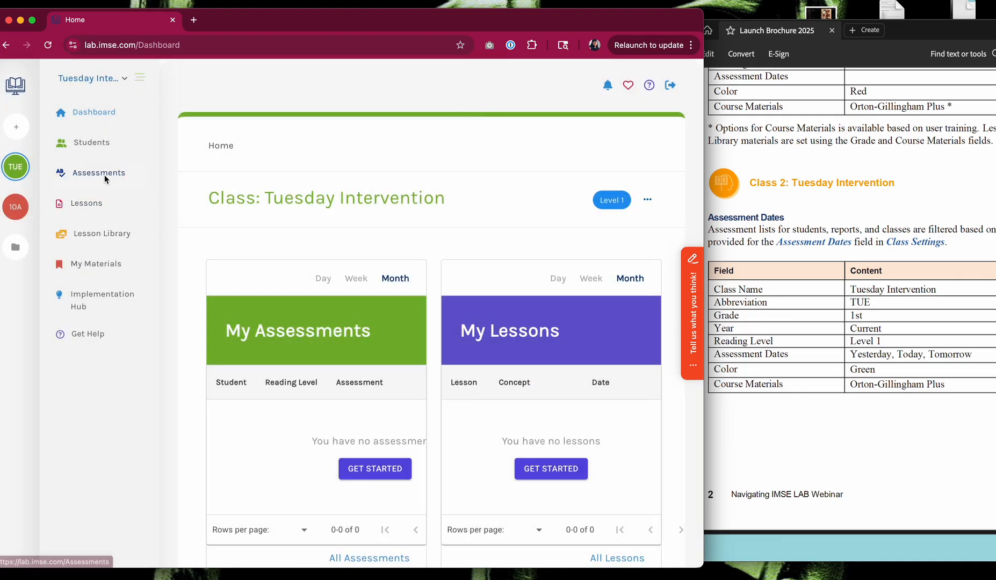
Step: Open the Tuesday Intervention assessments list and examine its level, assessment type and benchmark filters
click(104, 174)
scroll(320, 235, down, 1)
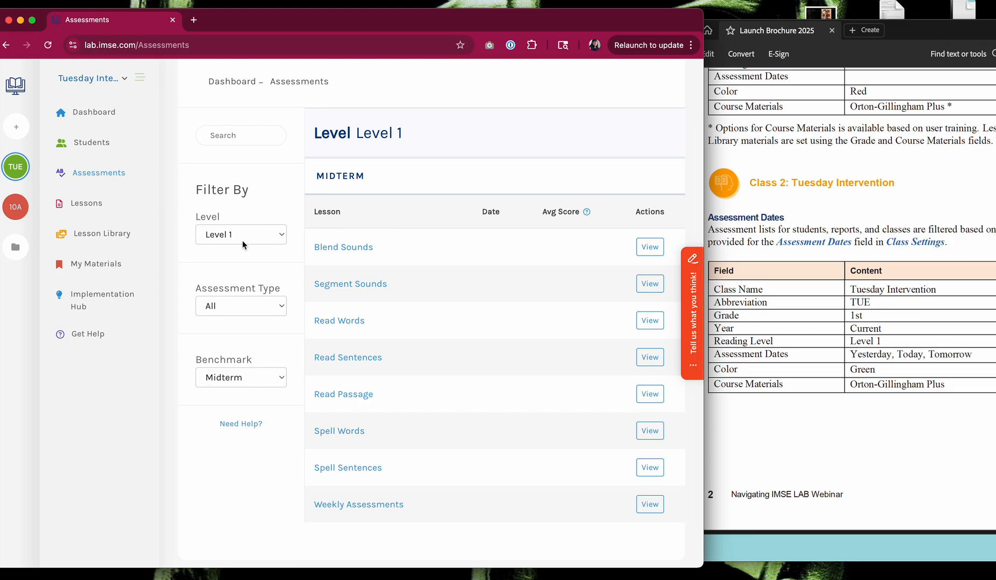
scroll(239, 234, up, 1)
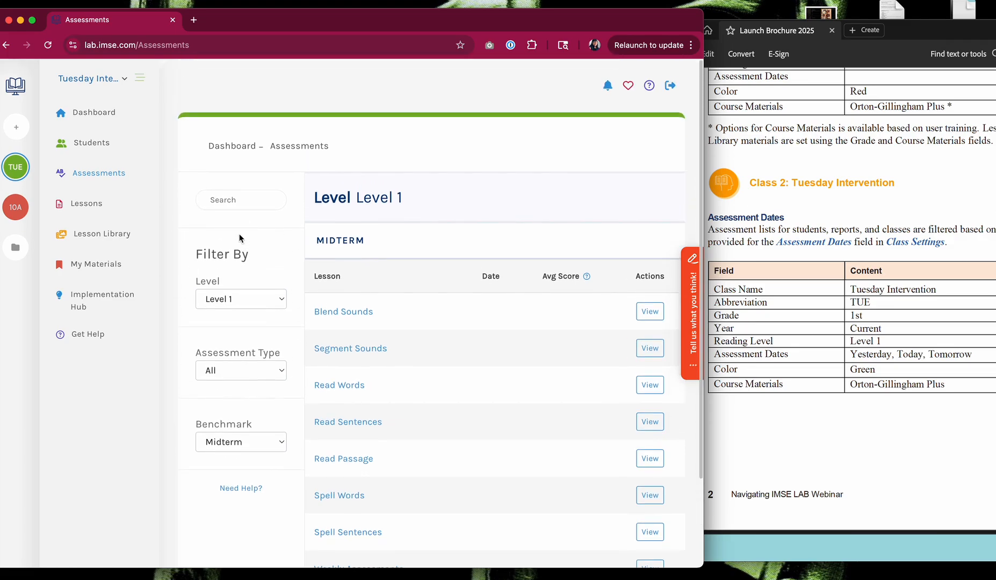
scroll(263, 368, down, 1)
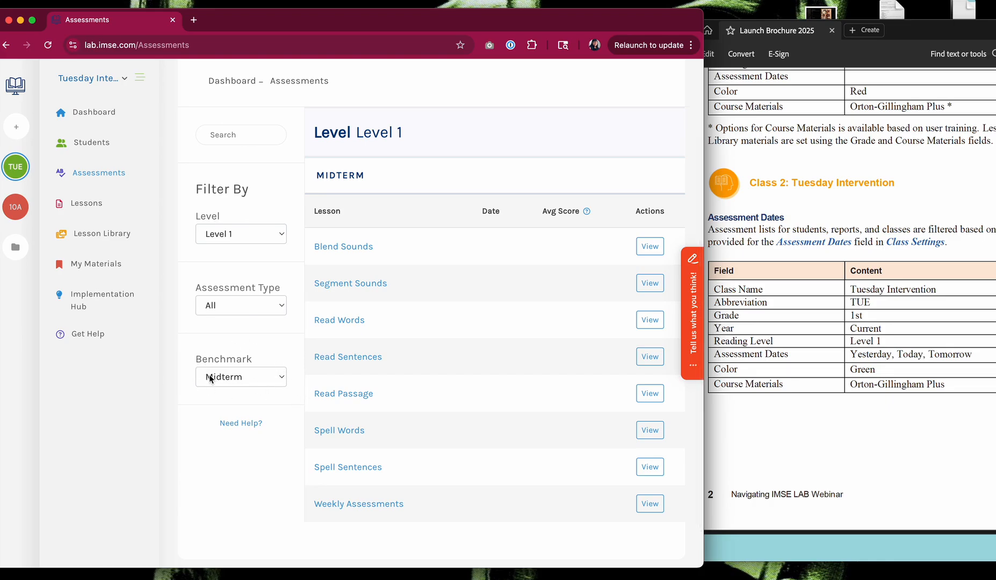
Step: Check the assessment dates in the Tuesday Intervention class settings and close the settings unchanged
click(81, 79)
click(79, 106)
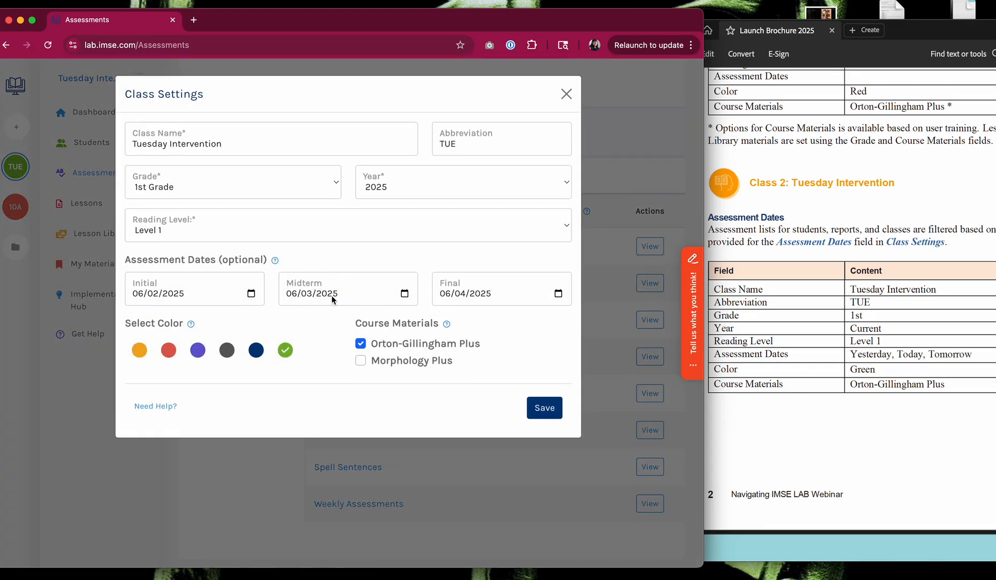
click(567, 94)
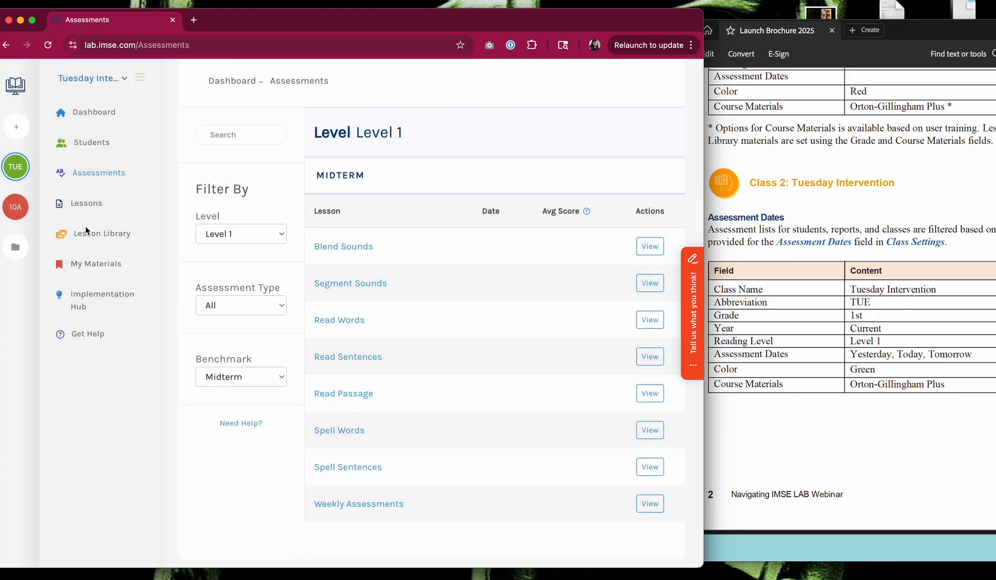
Step: Open the assessments list of the 10AM K class and look through its benchmark sections
click(21, 214)
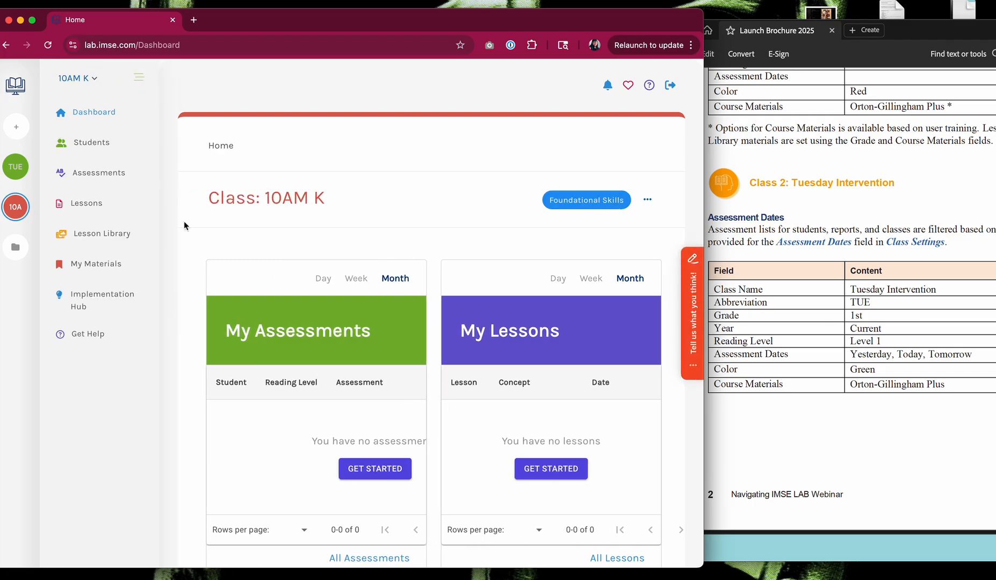
click(105, 174)
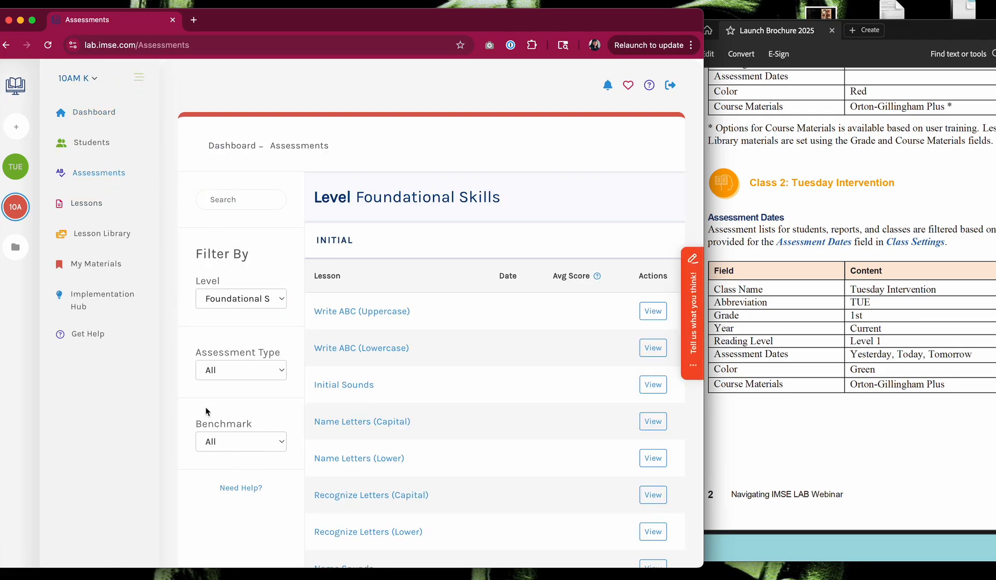
scroll(269, 500, down, 15)
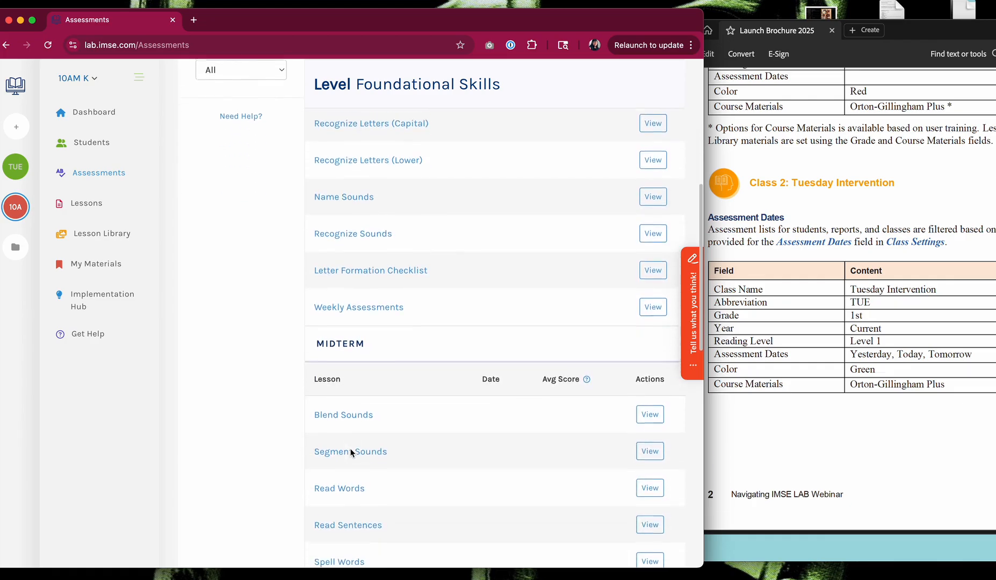
scroll(350, 452, up, 15)
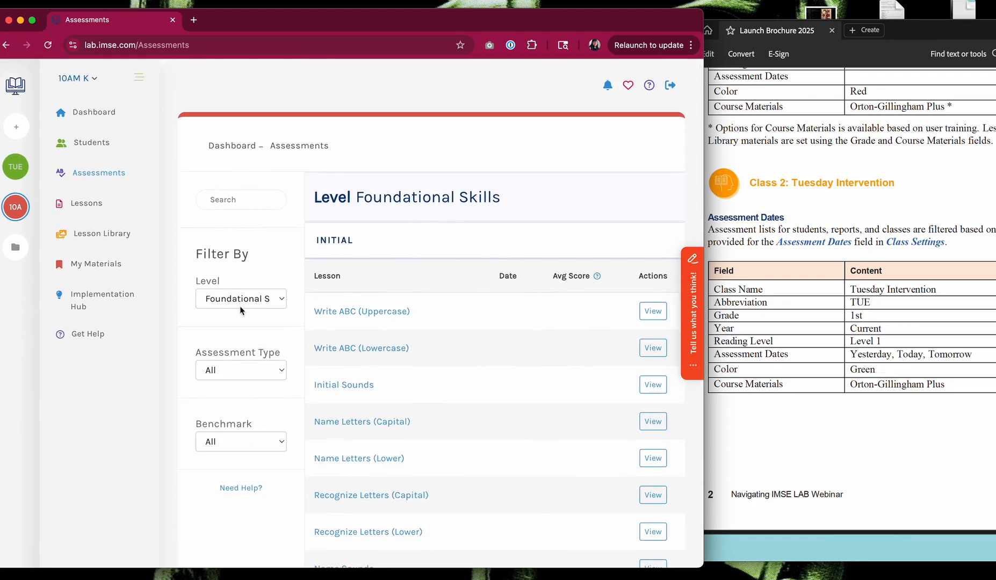
Step: Return to the Tuesday Intervention class and bring up its assessments list
click(15, 167)
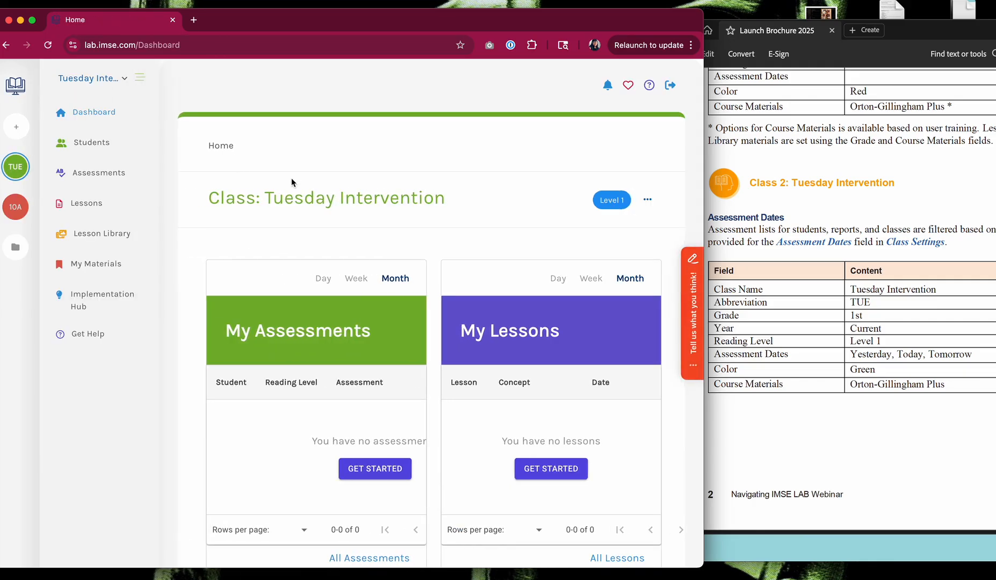
click(100, 172)
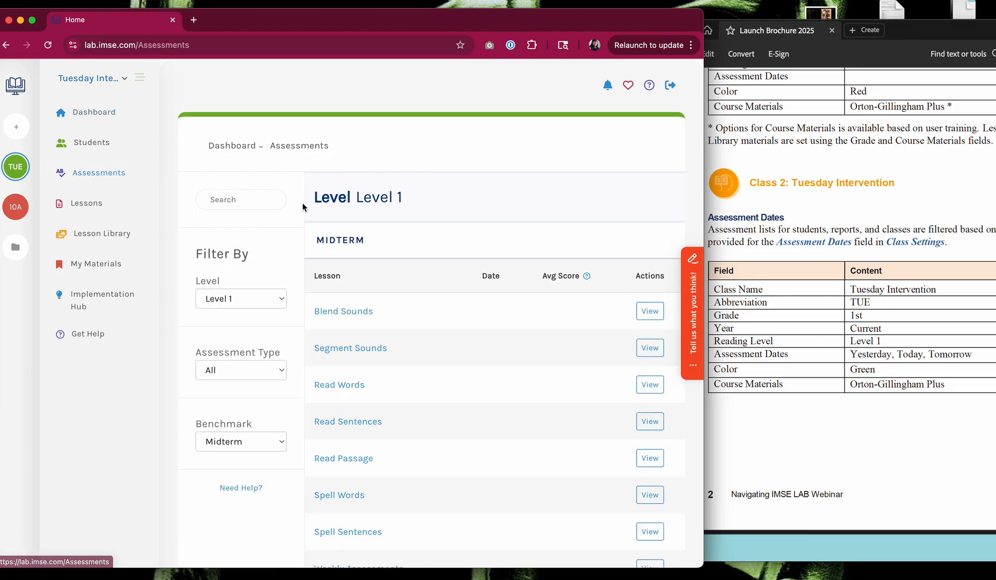
scroll(328, 335, down, 3)
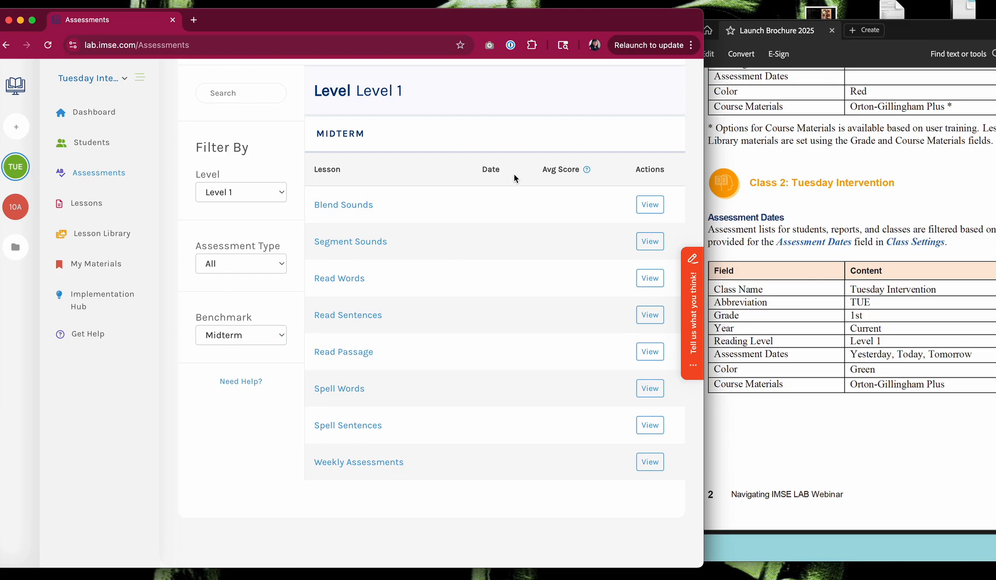
Step: Filter the Tuesday Intervention assessments by benchmark, viewing All, Initial and Final in turn
click(266, 337)
click(254, 305)
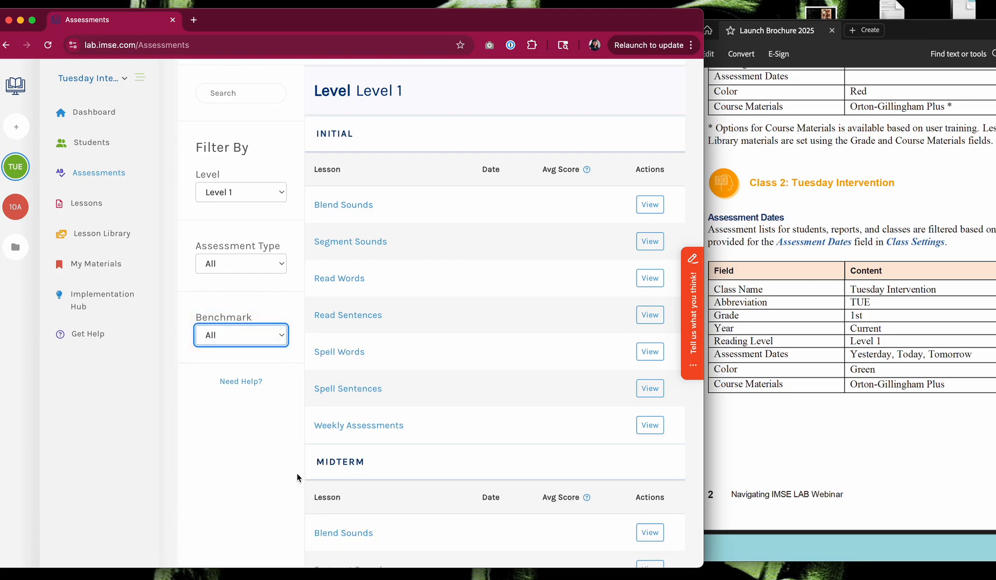
click(254, 328)
click(248, 351)
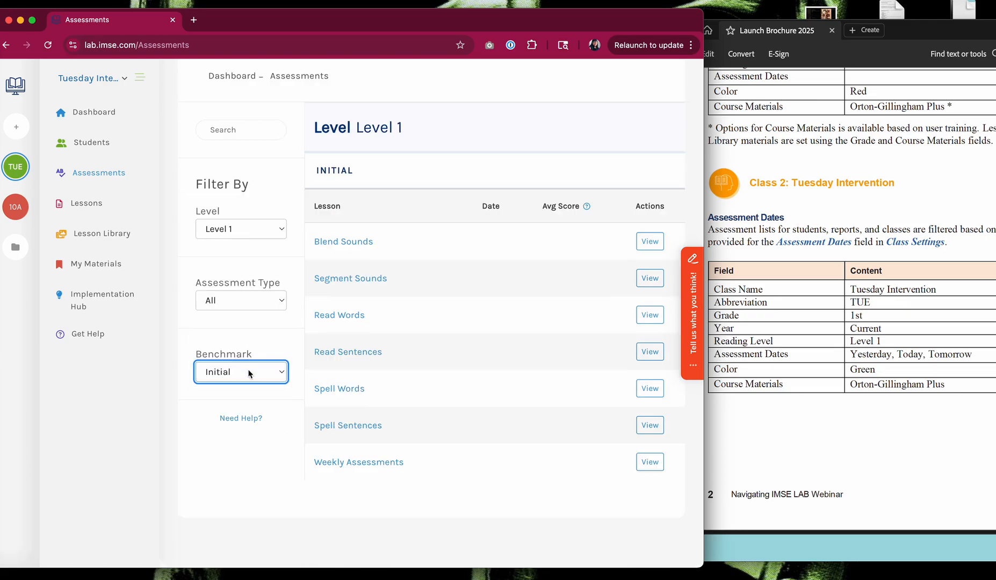
click(249, 374)
click(240, 402)
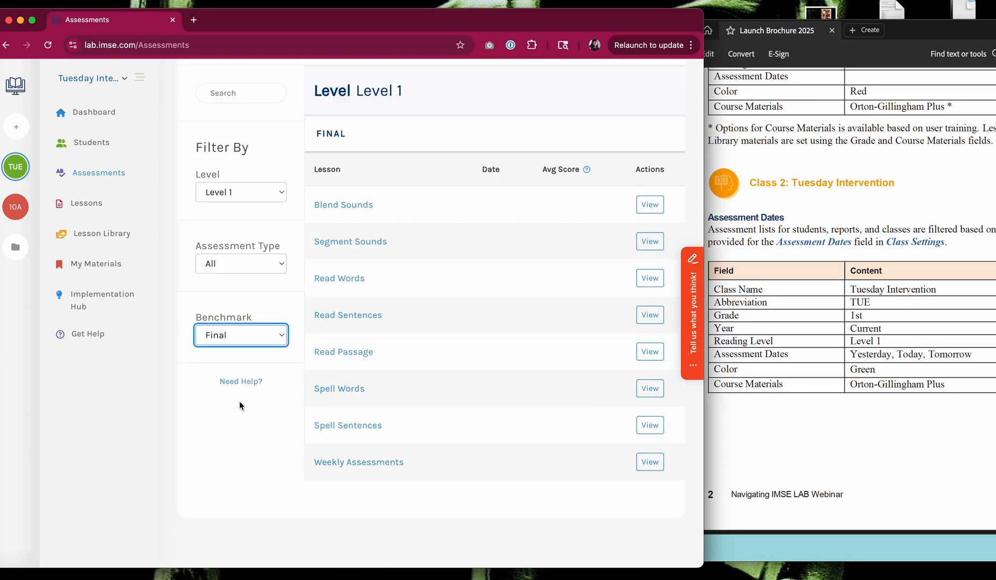
click(198, 446)
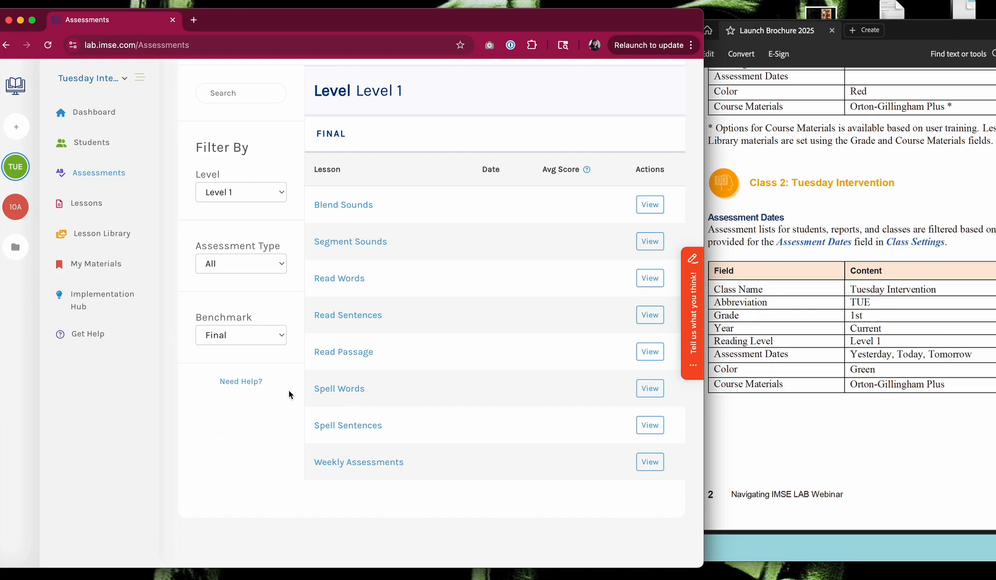
Step: Open the Tuesday Intervention students list, review the class settings from there and close them unchanged
click(84, 146)
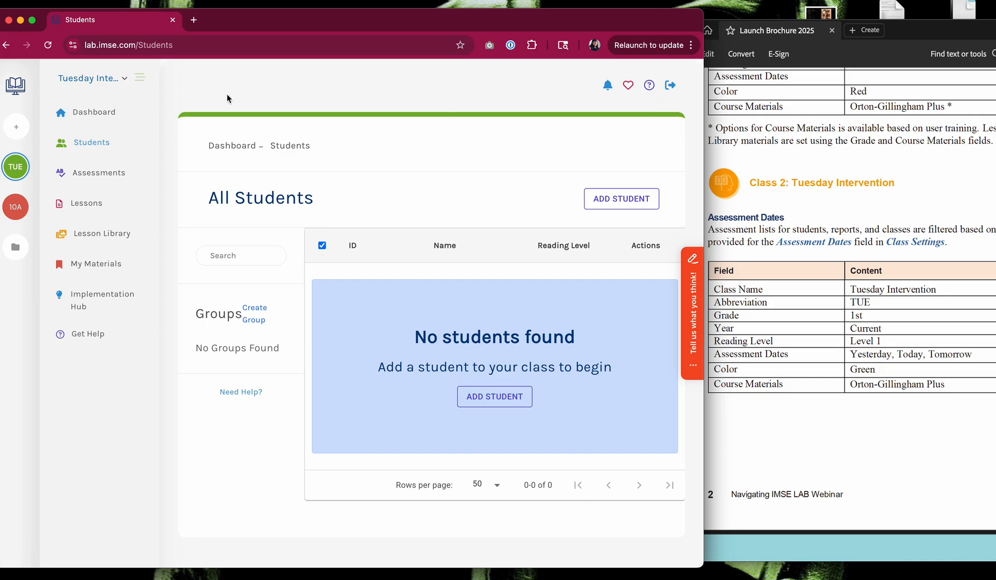
click(79, 87)
click(84, 101)
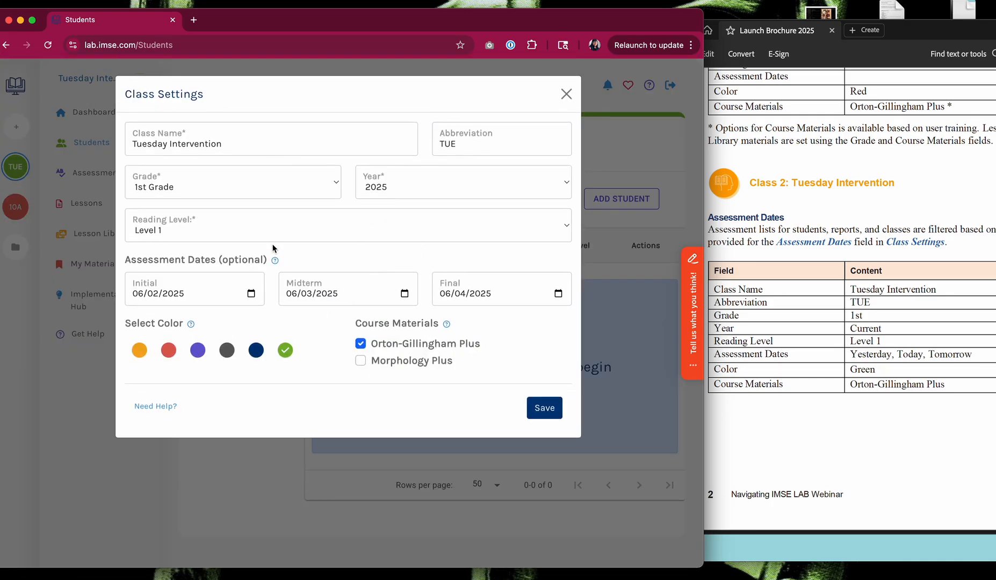
click(566, 94)
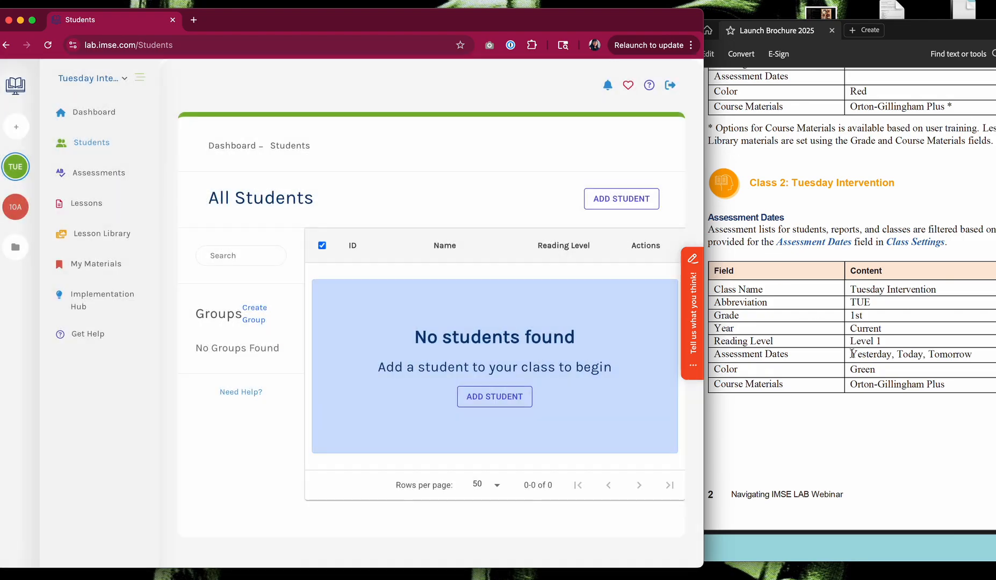
Step: Switch to the Launch Brochure 2025 PDF and bring up its Students & Groups section
click(866, 423)
scroll(866, 424, down, 5)
scroll(866, 423, down, 10)
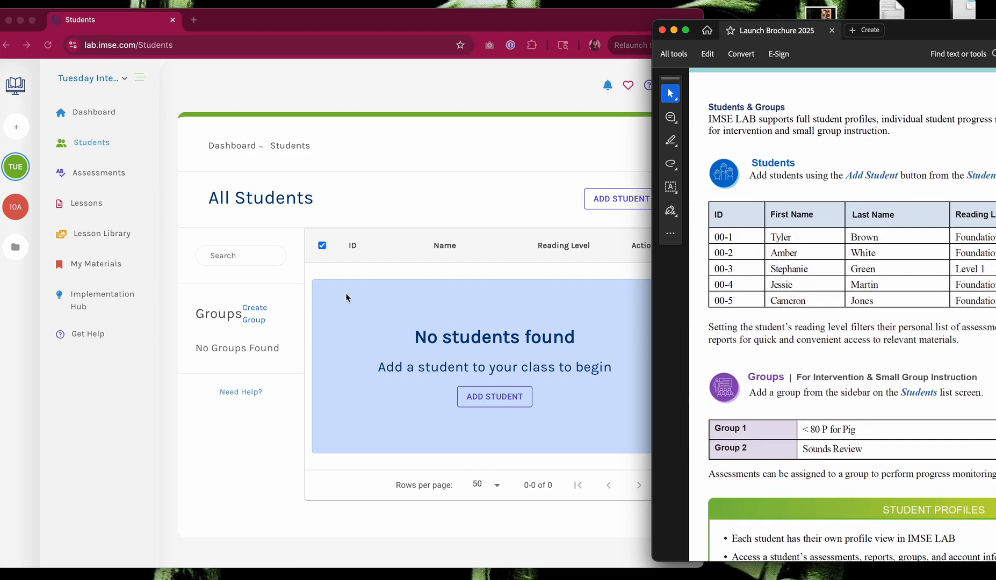
Step: Switch back to IMSE LAB in the browser and open the 10AM K class
click(15, 207)
click(15, 207)
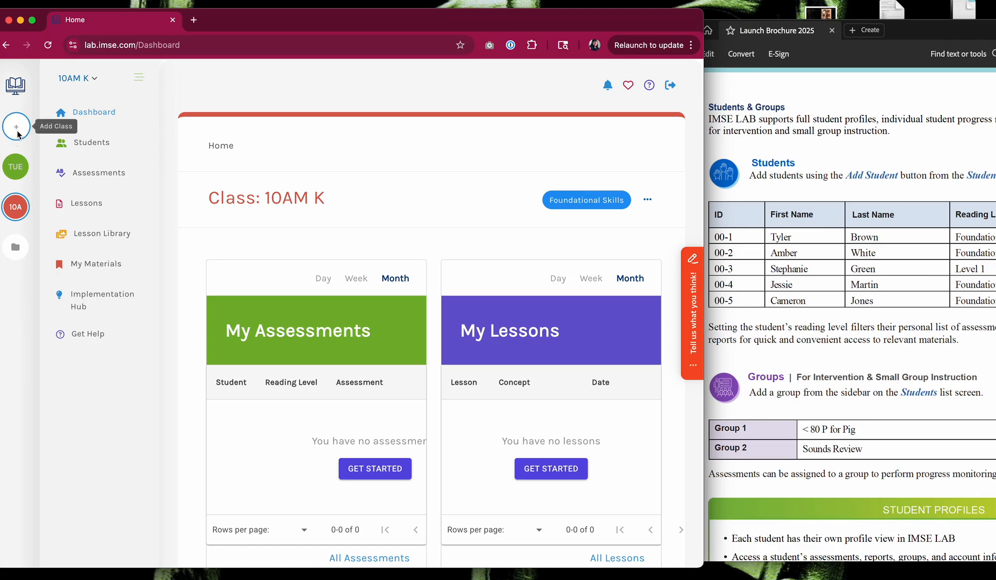
click(16, 129)
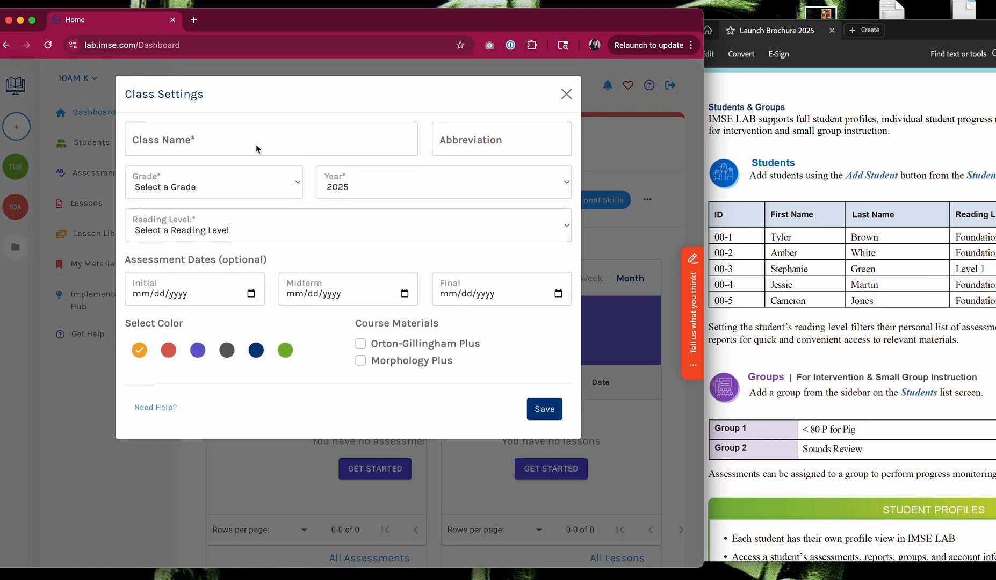
click(248, 145)
click(567, 94)
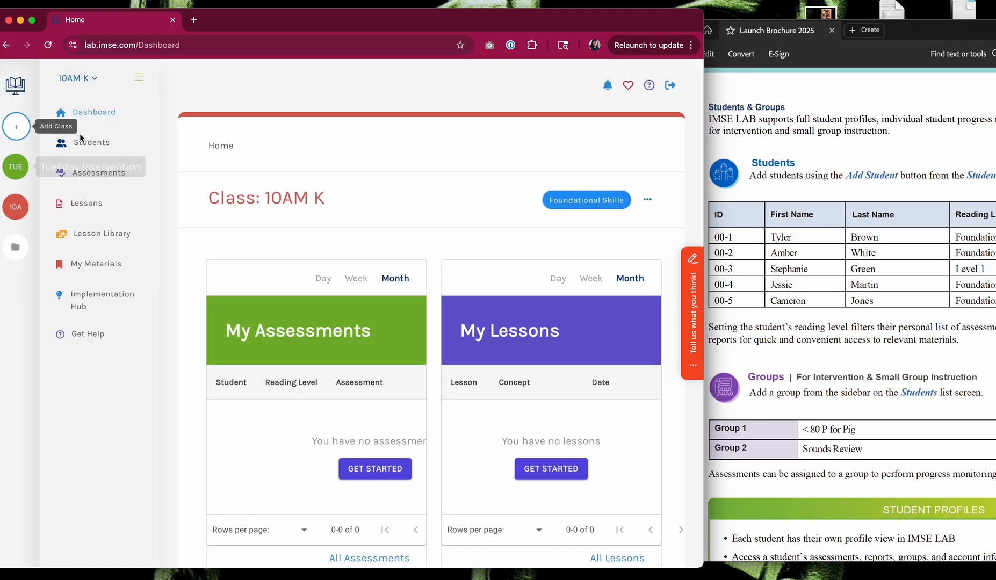
Step: Start a new student record in the 10AM K class and enter the brochure's first student's ID, first name and last name
click(92, 142)
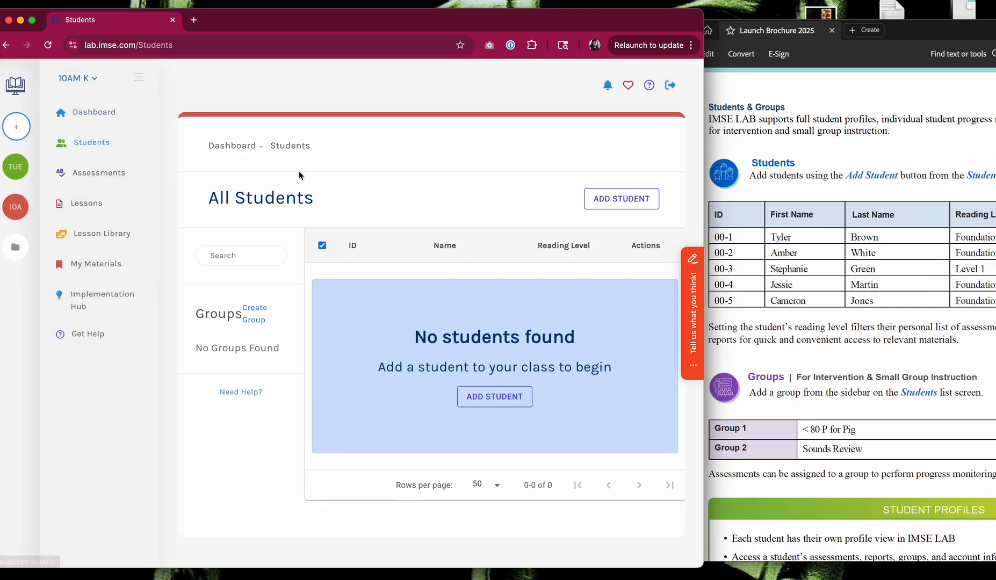
click(596, 200)
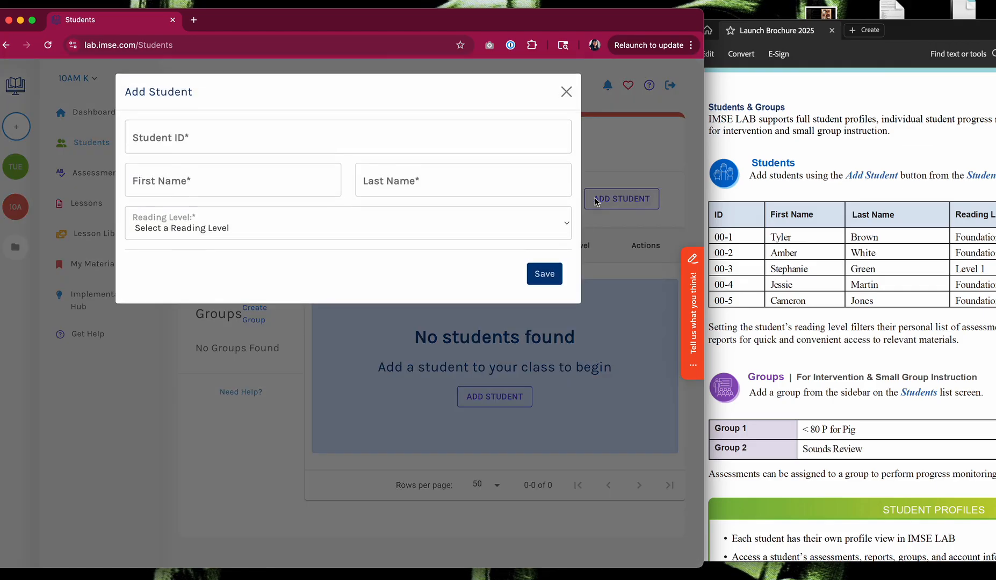
click(210, 145)
text(00-1)
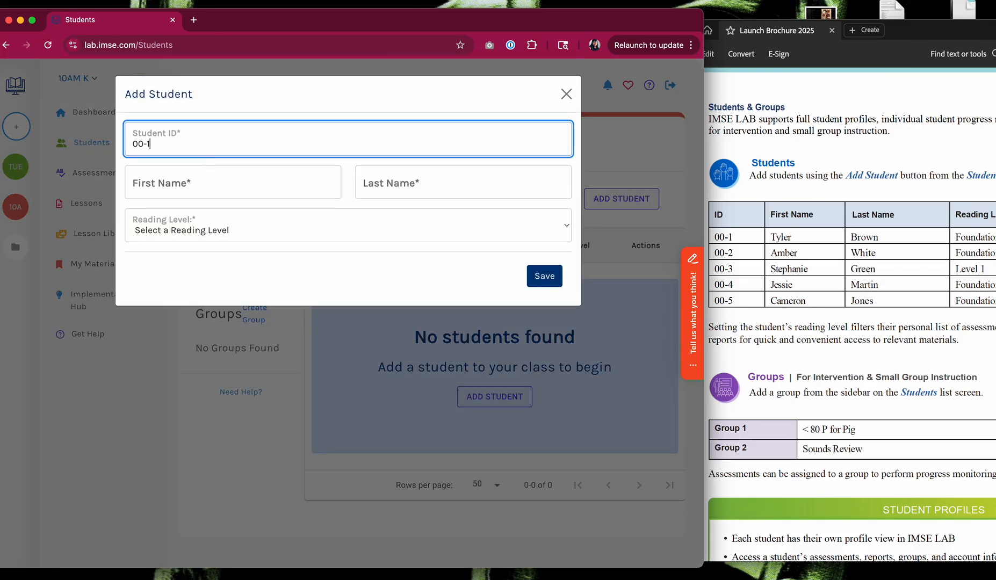
key(Tab)
text(Tyler)
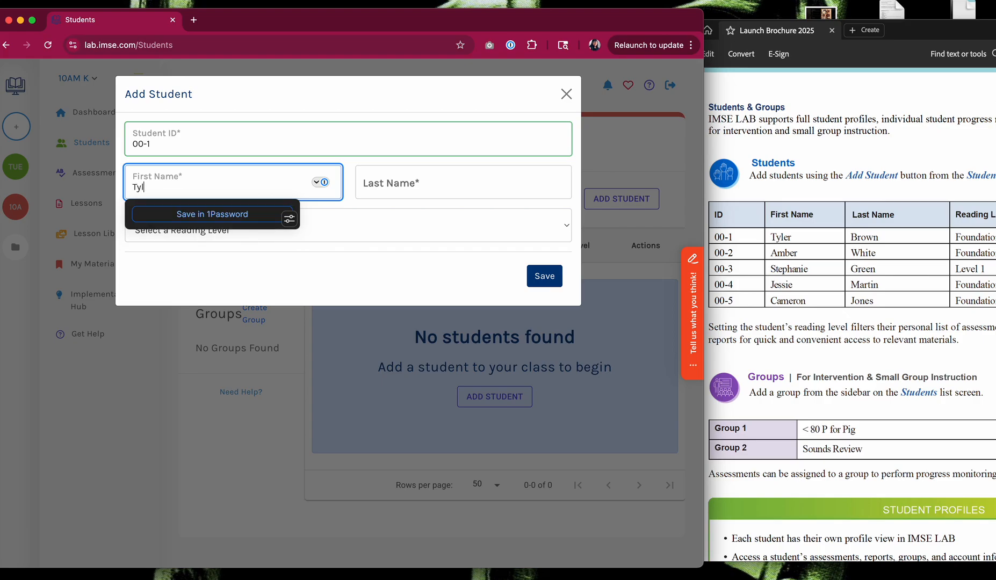
key(Tab)
text(Bro)
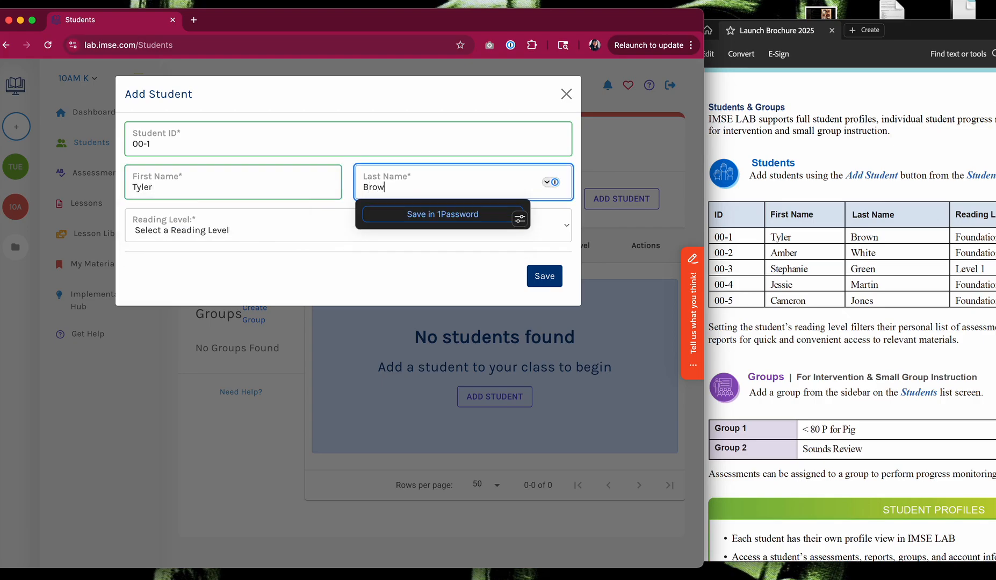
text(wn)
Step: Set the new student's reading level to Foundational Skills and save the record
click(211, 245)
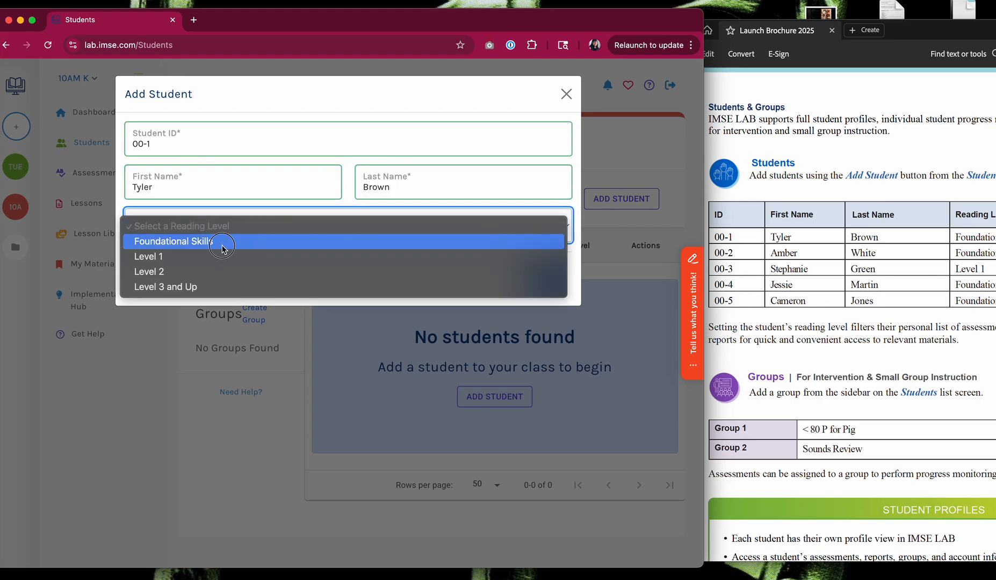
click(223, 243)
click(544, 276)
Step: Add the brochure's second student to the 10AM K class with student ID, first and last name, and reading level Foundational Skills
click(609, 202)
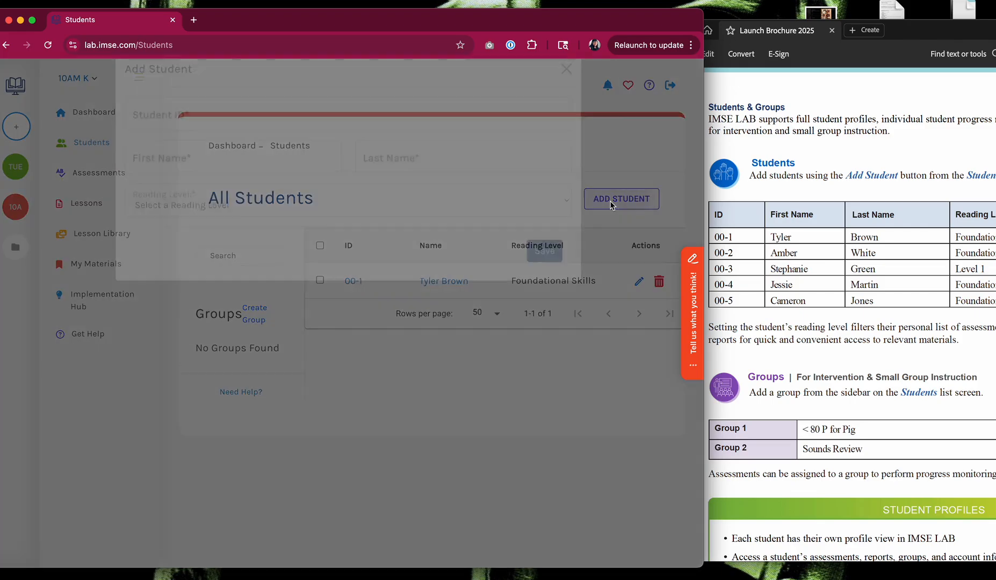
click(262, 138)
text(00)
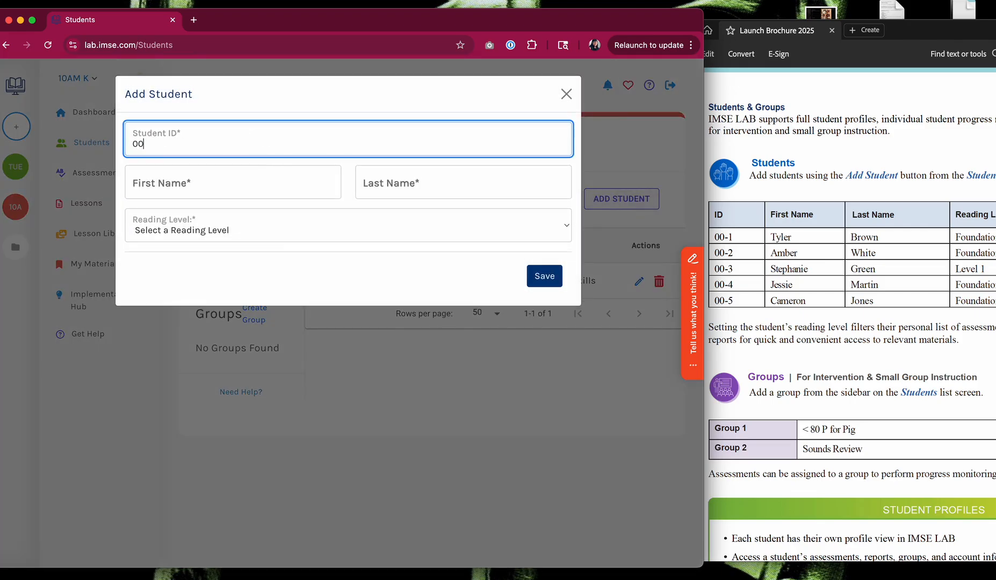
text(-2)
click(237, 183)
text(Amber)
key(Tab)
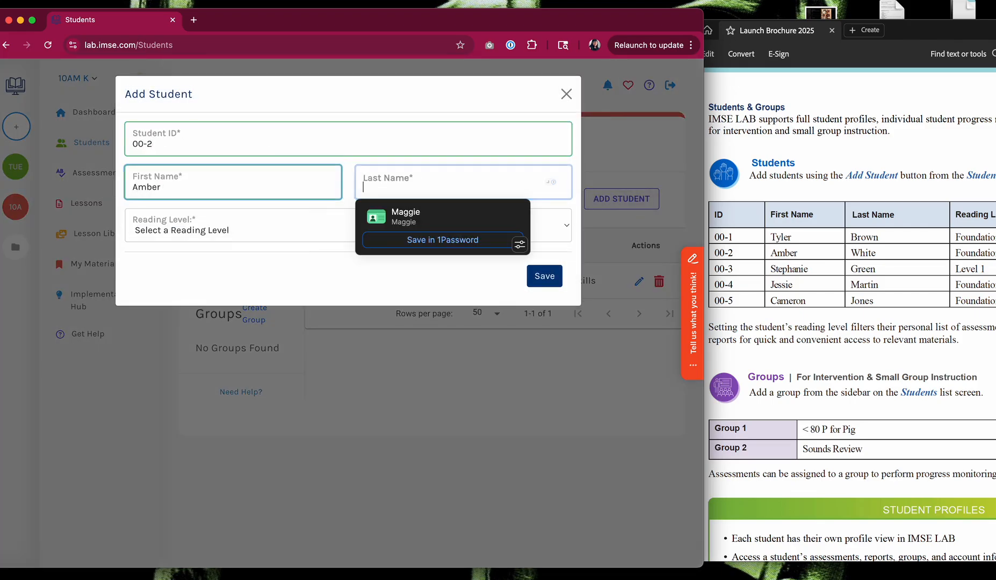
text(White)
click(223, 227)
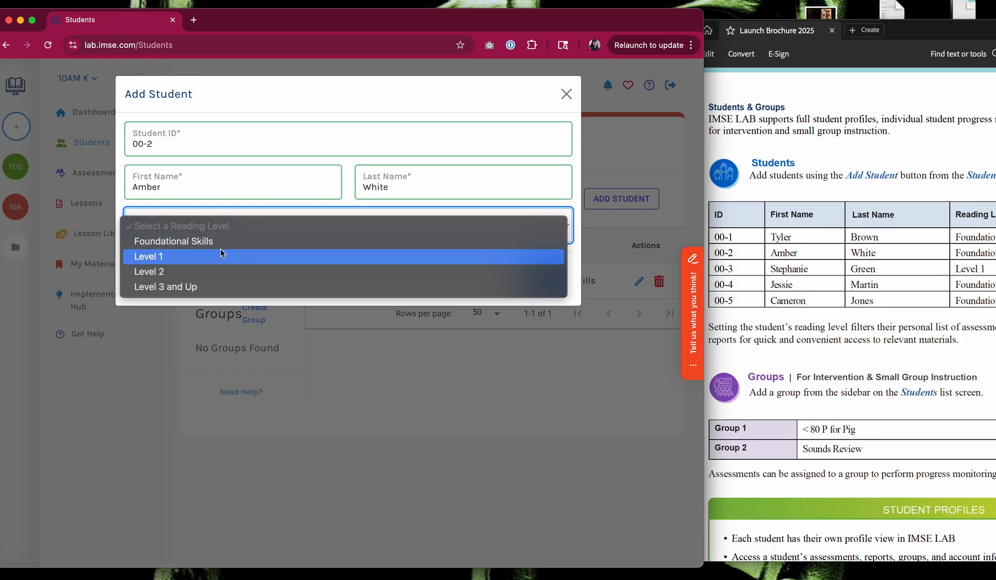
click(223, 241)
click(545, 276)
Step: Add the brochure's third student with student ID, first and last name, and reading level Level 1
click(618, 199)
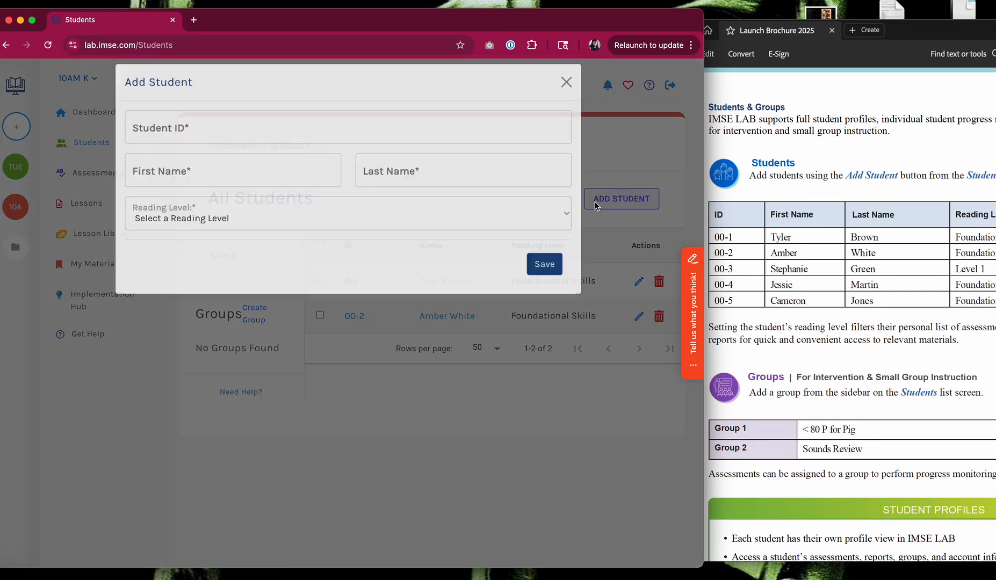
click(268, 146)
text(00-3)
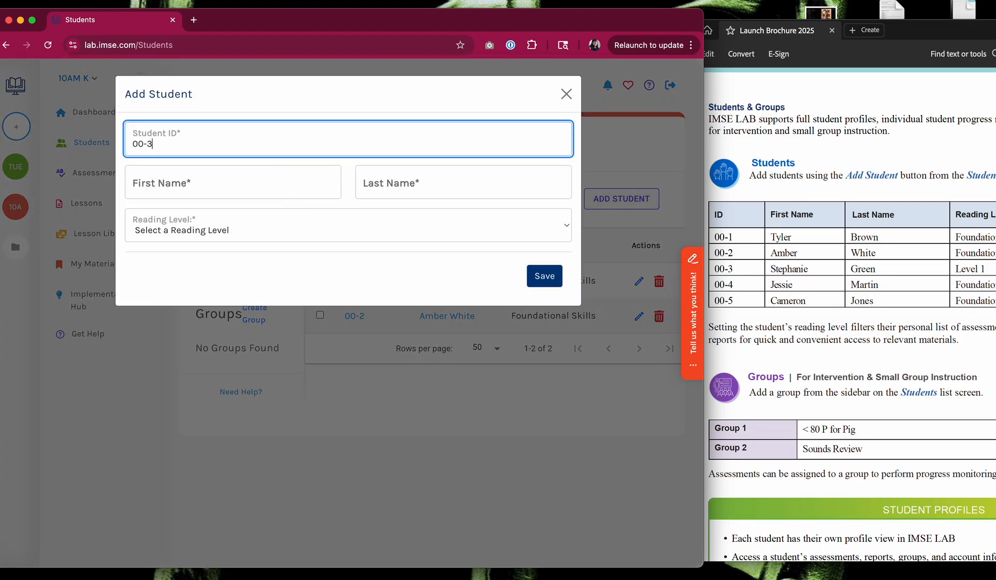
key(Tab)
text(Stephanie)
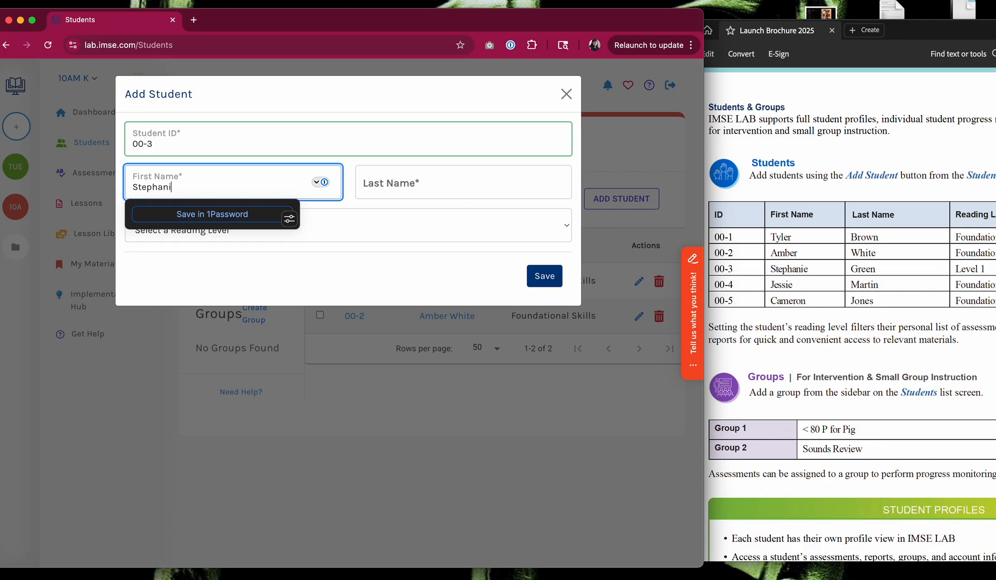
key(Tab)
text(Green)
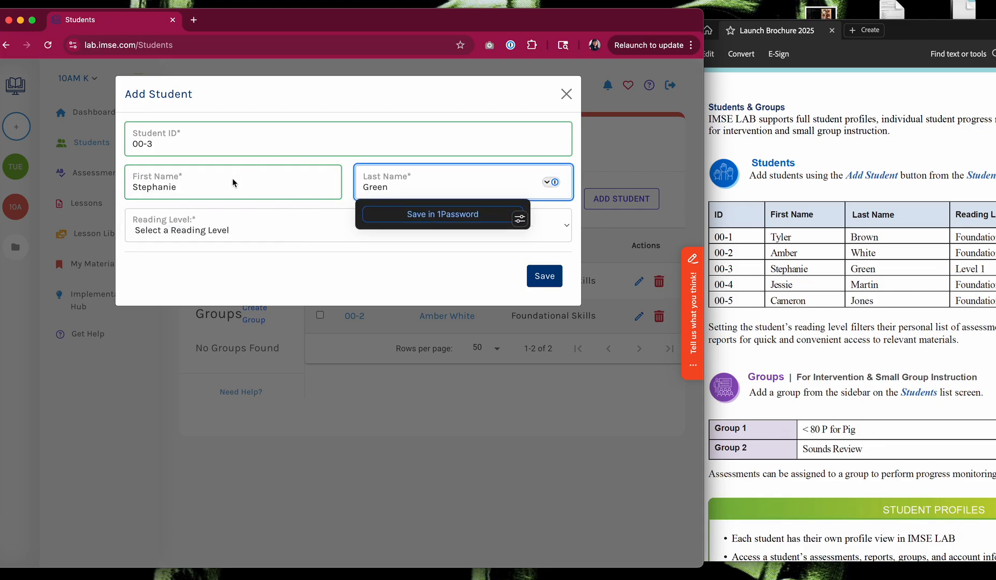
click(229, 231)
click(224, 258)
click(243, 280)
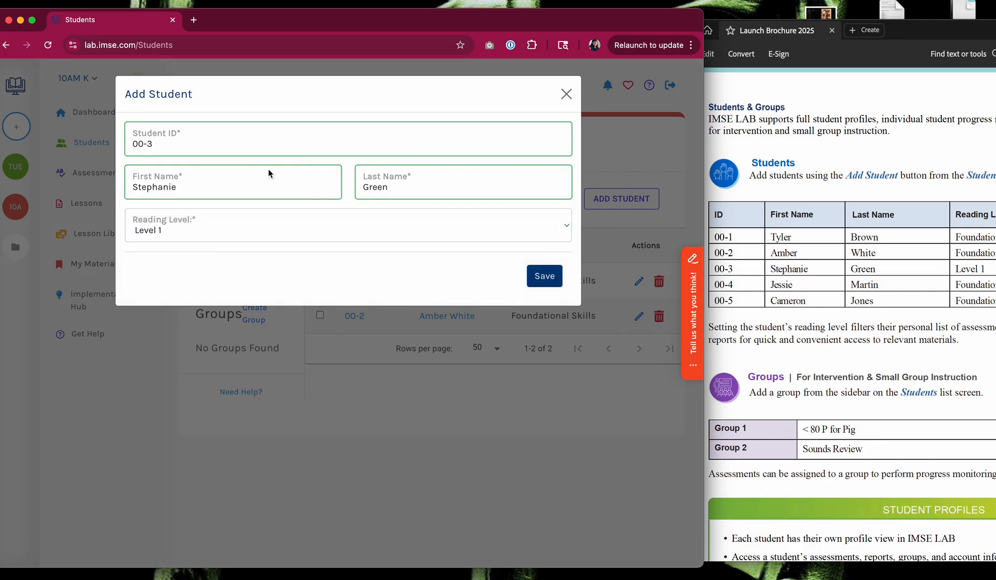
click(551, 280)
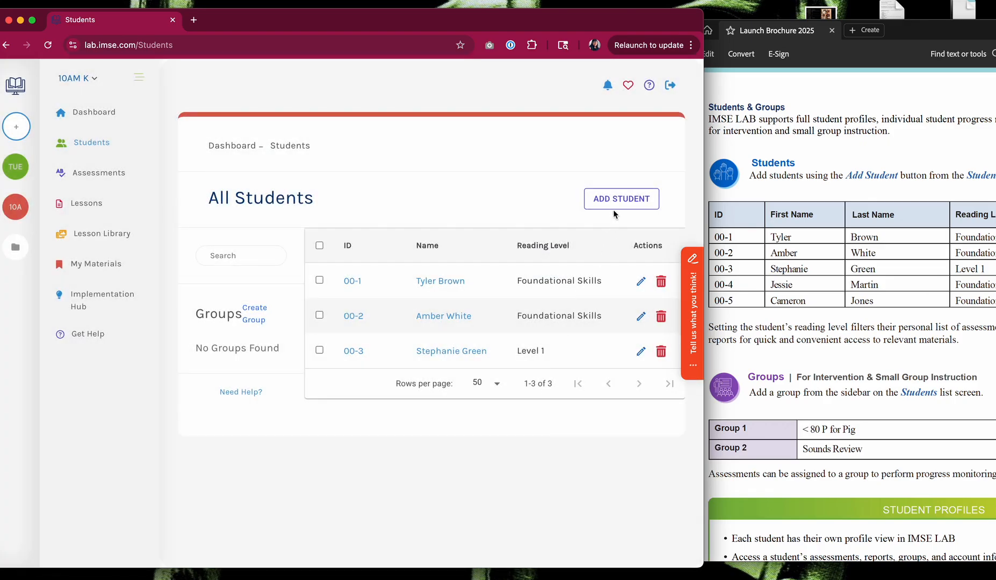
Step: Add the brochure's fourth student with student ID, first and last name, and reading level Foundational Skills
click(612, 200)
click(240, 138)
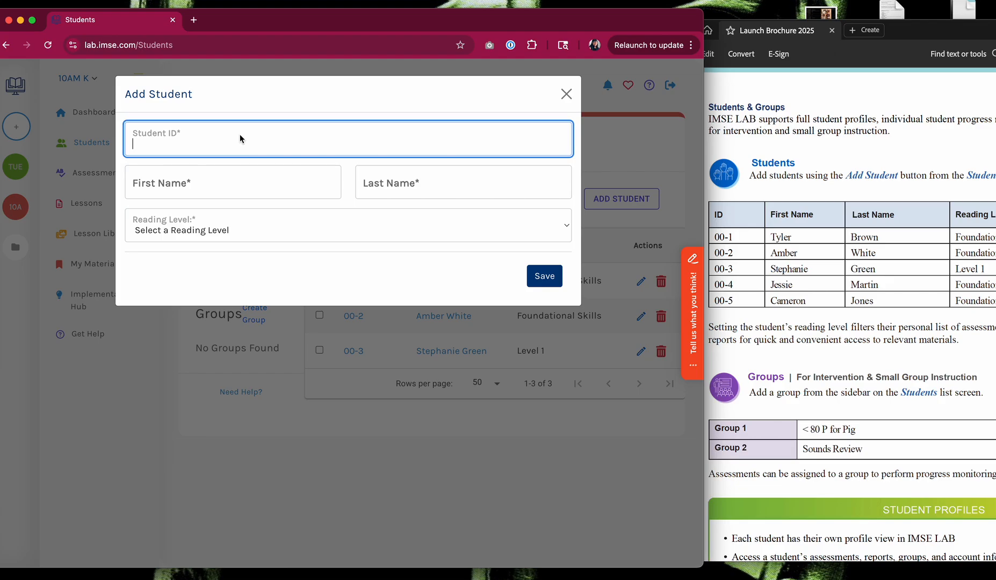
text(00-4)
key(Tab)
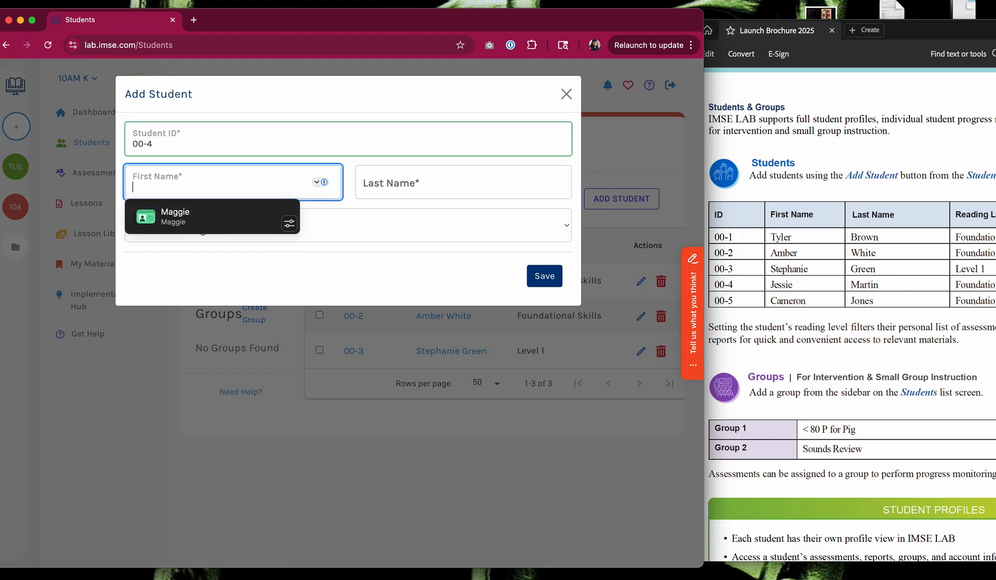
text(Jessie)
key(Tab)
text(Mra)
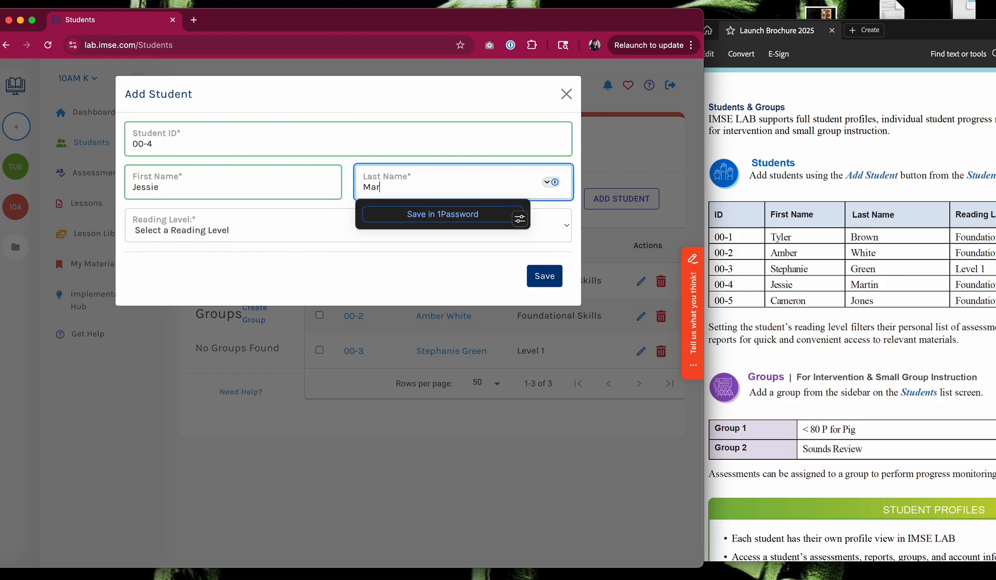
click(229, 231)
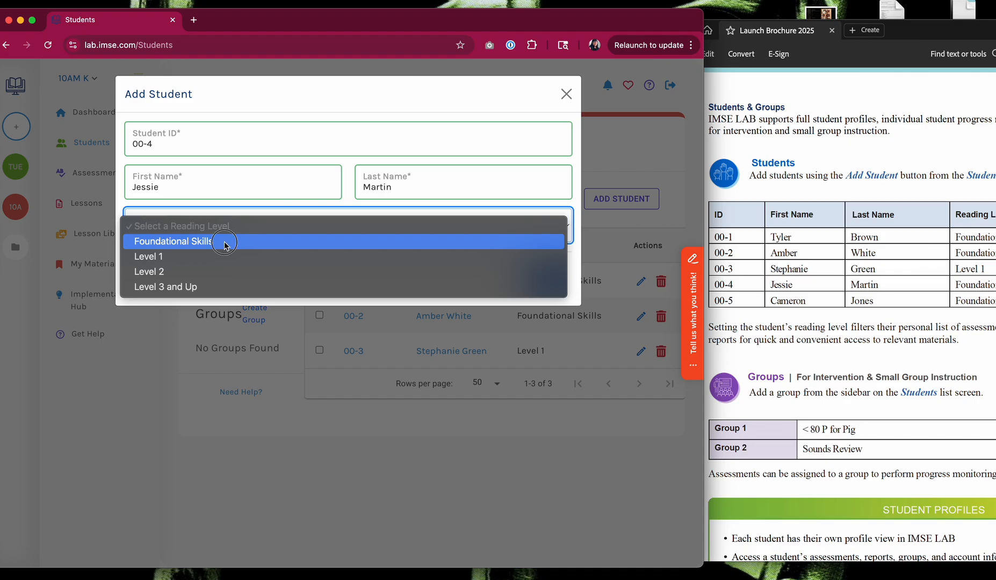
click(226, 242)
click(542, 277)
Step: Add the brochure's fifth student with student ID, first and last name, and reading level Foundational Skills
click(638, 198)
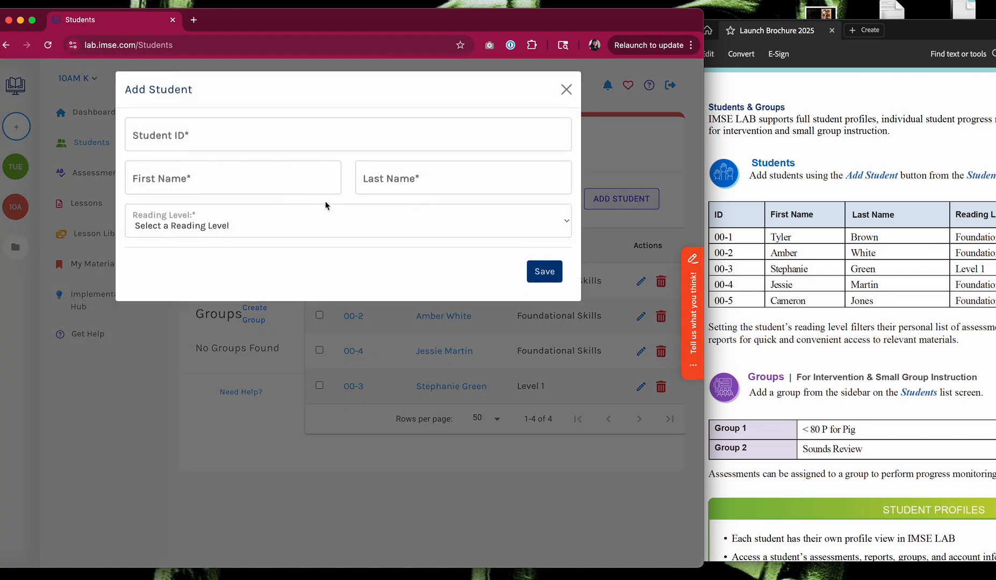
click(268, 141)
text(00-5)
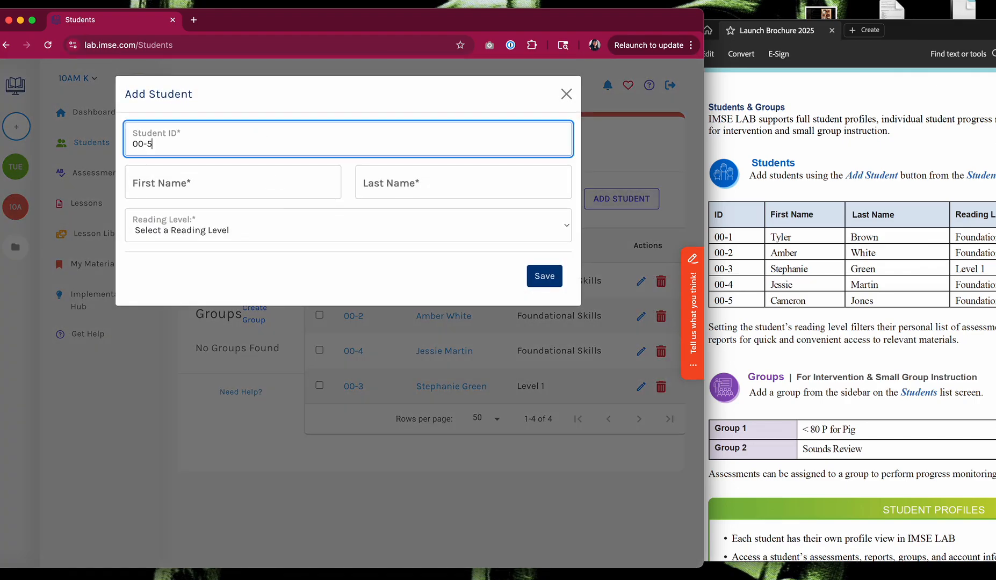
key(Tab)
text(Cameron)
key(Tab)
text(Jon)
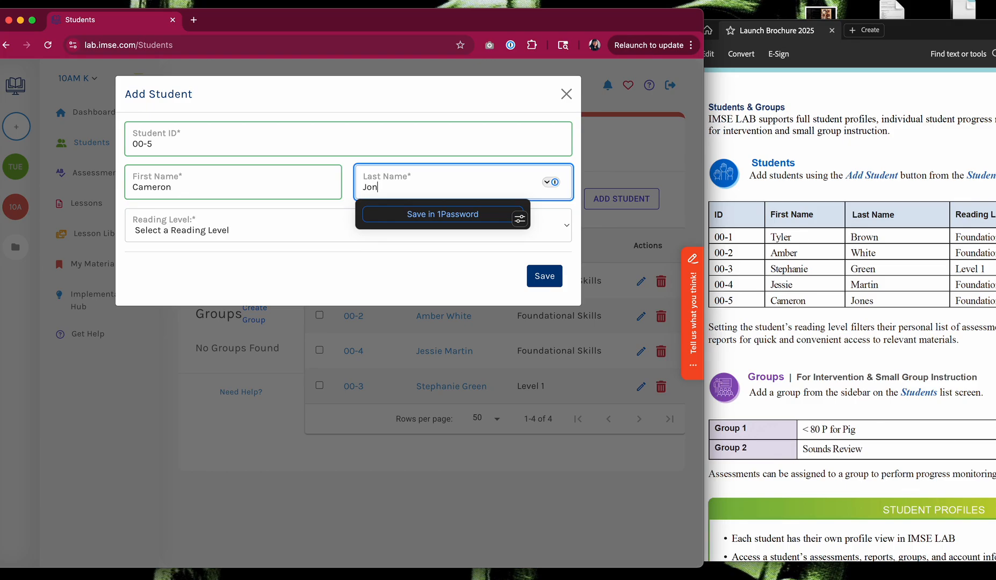
text(es)
click(261, 228)
click(251, 238)
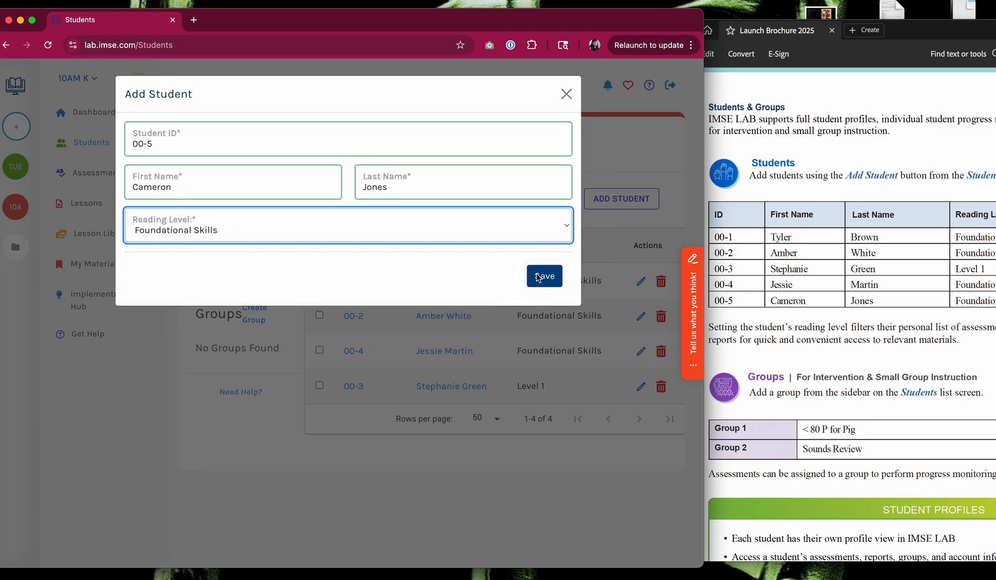
click(544, 275)
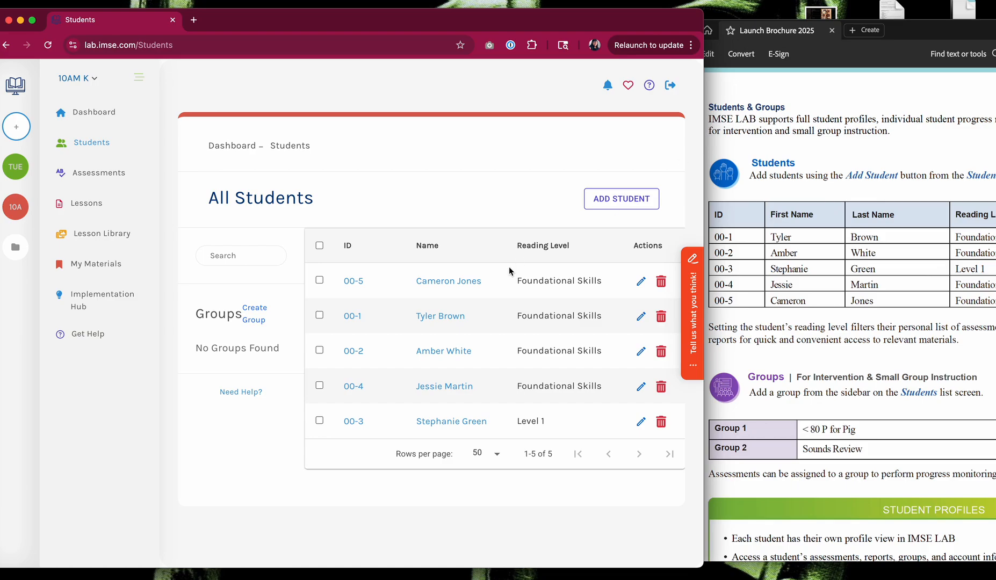
Step: View the third student's profile in a wider browser window, return to the student list and open the fifth student's profile
click(436, 422)
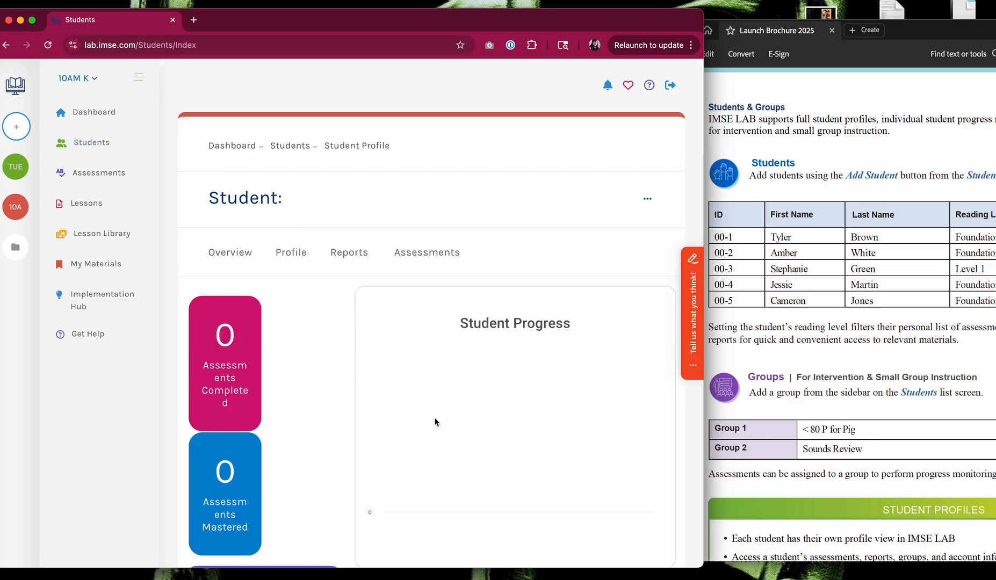
drag(702, 163, 861, 160)
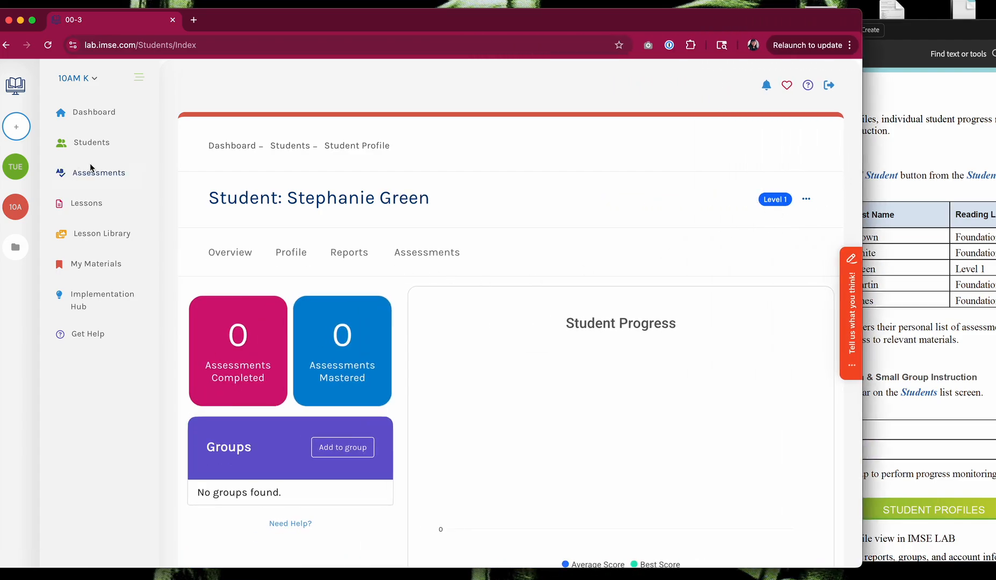
click(92, 143)
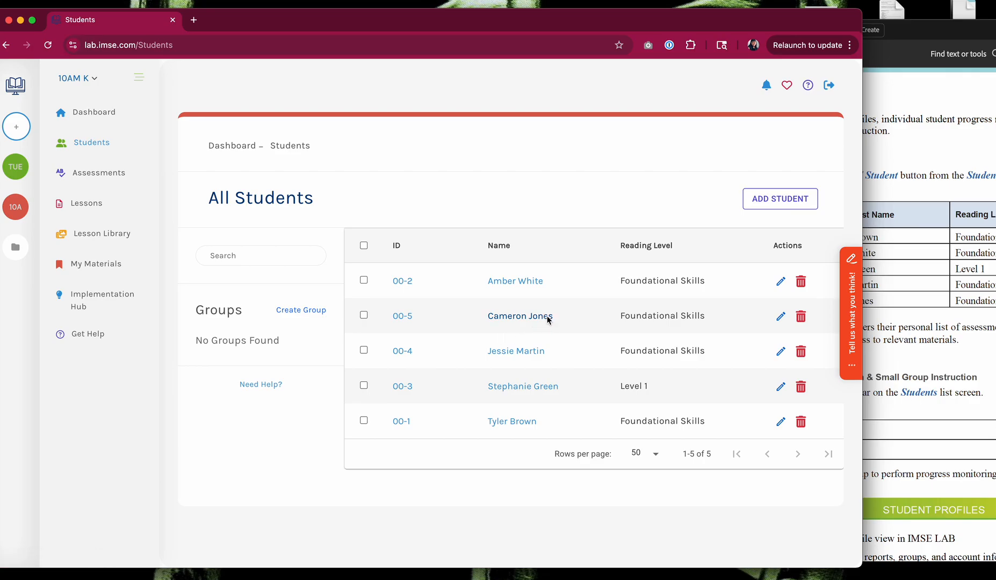
click(548, 317)
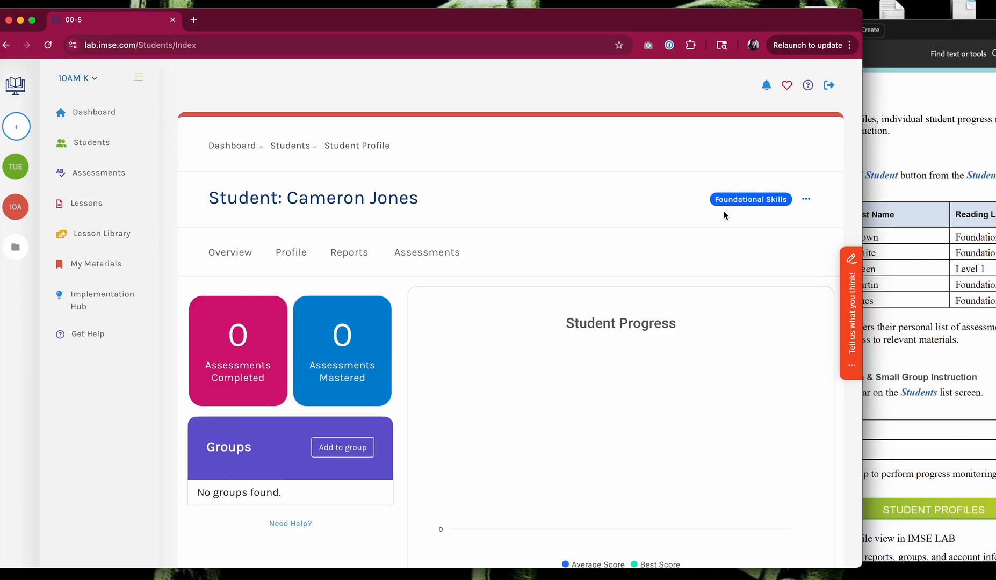
Step: Collapse the navigation sidebar and narrow the browser window so the brochure's student table shows beside it
drag(723, 23, 685, 27)
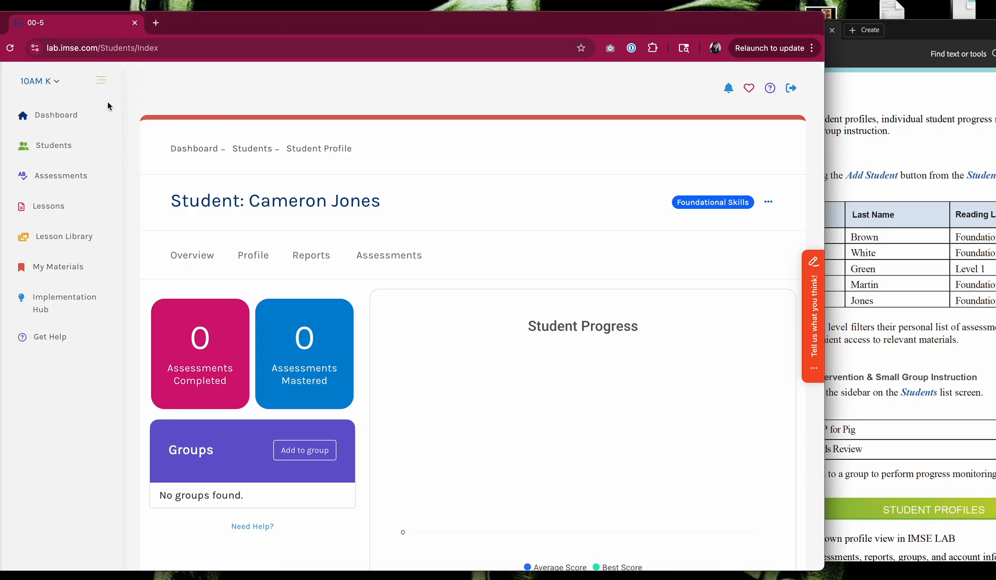
click(100, 82)
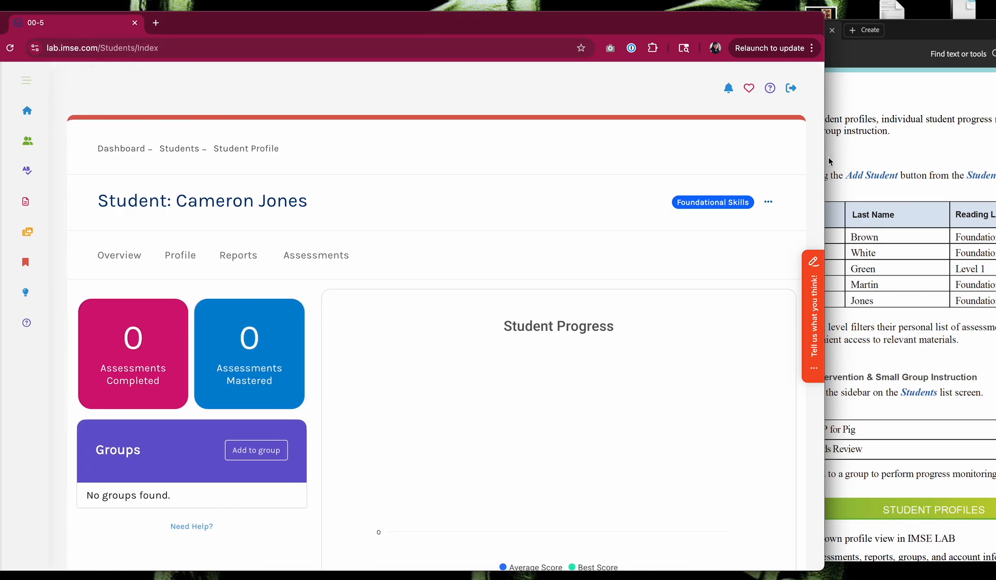
drag(830, 160, 758, 166)
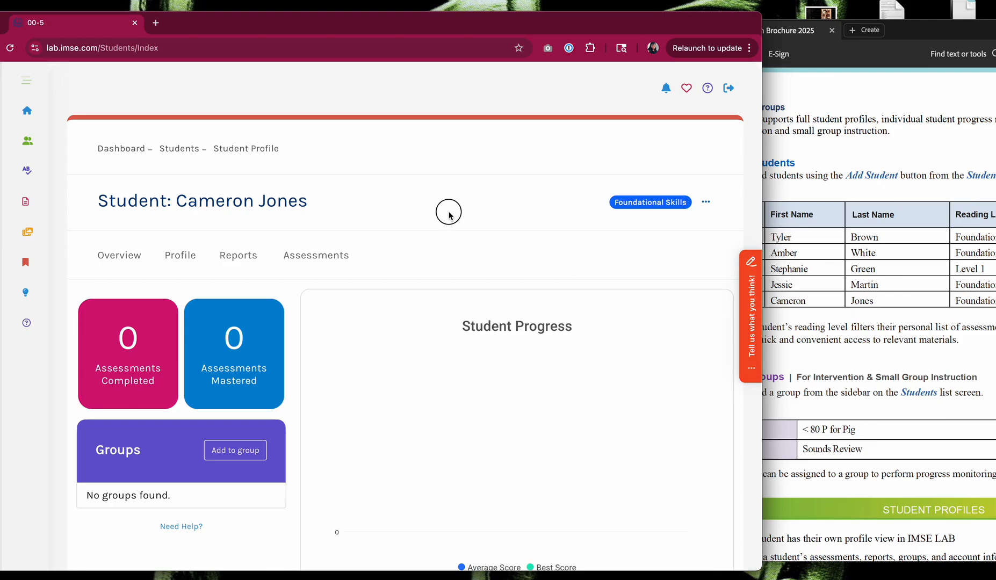
Step: Examine the fifth student's edit and delete options and the editable profile form, including its reading level, and cancel without updating
click(705, 201)
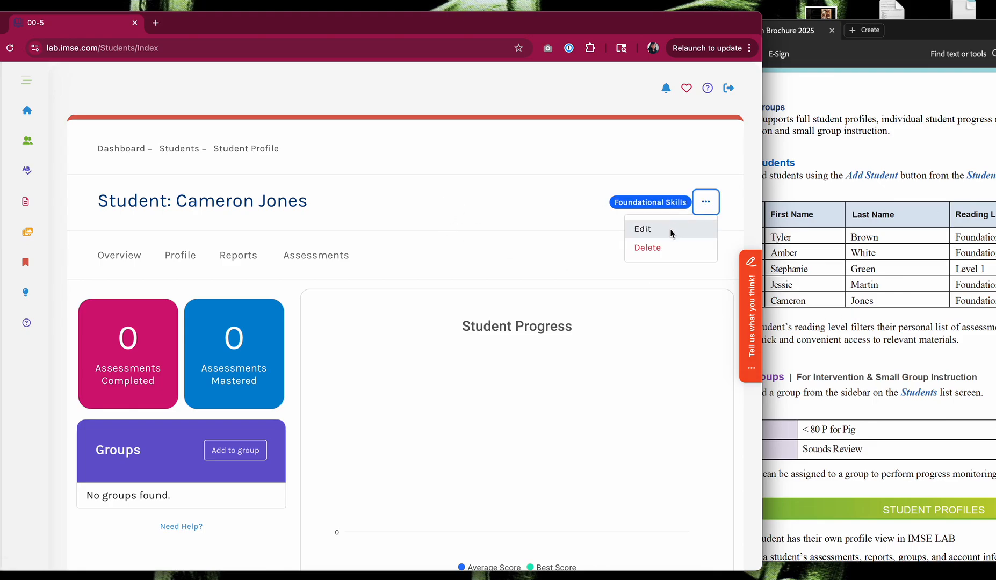
click(620, 166)
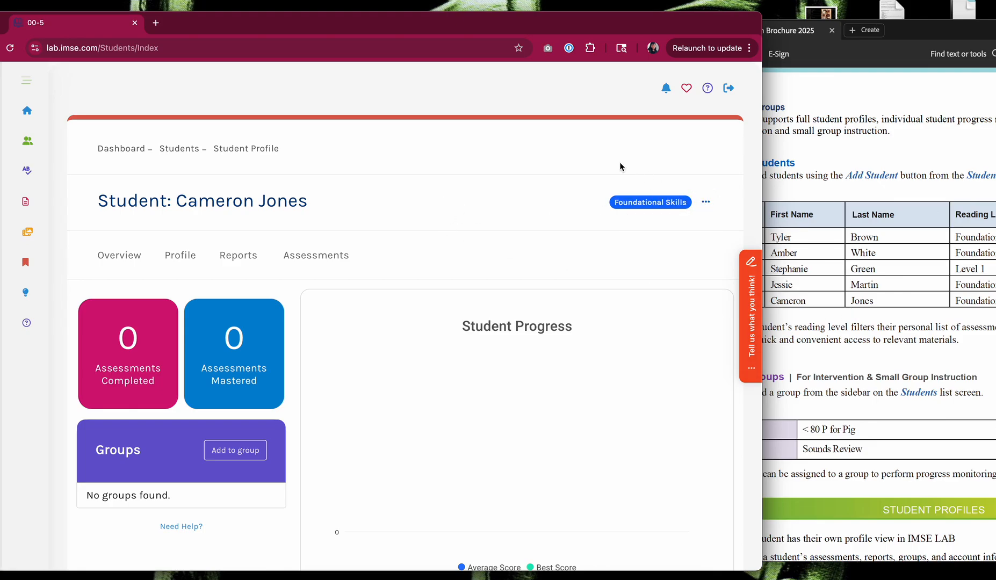
click(180, 255)
scroll(439, 355, down, 1)
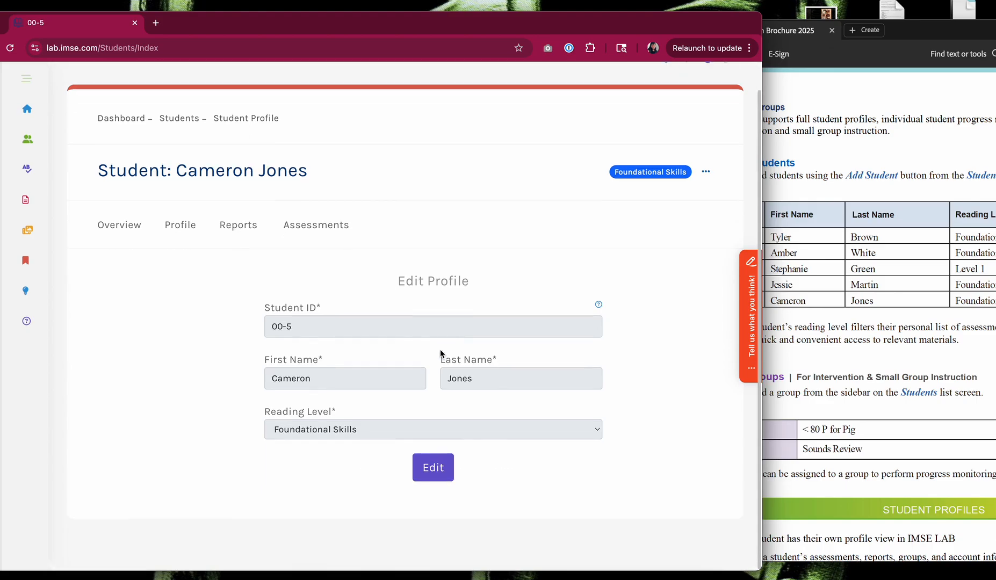
click(451, 460)
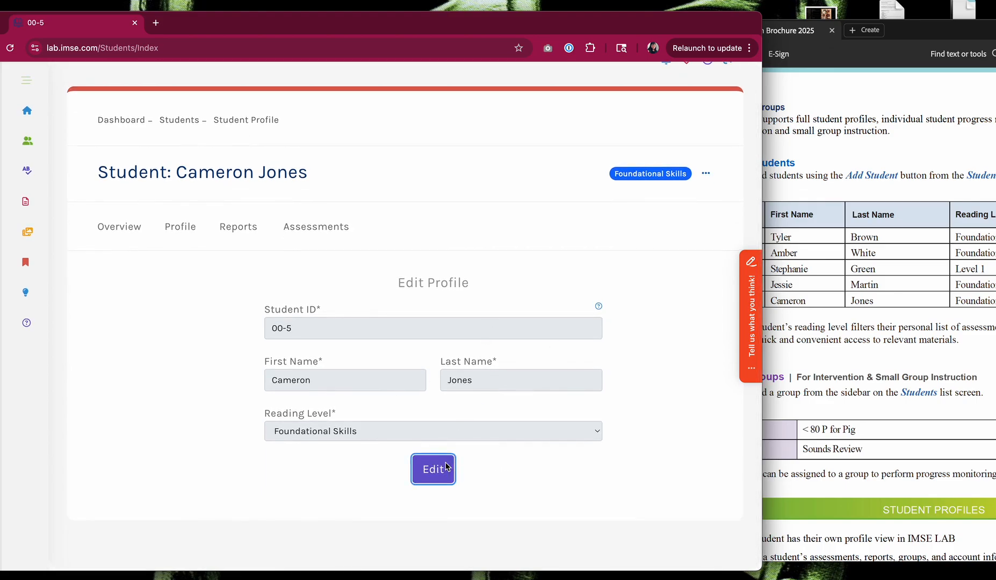
click(461, 436)
click(480, 201)
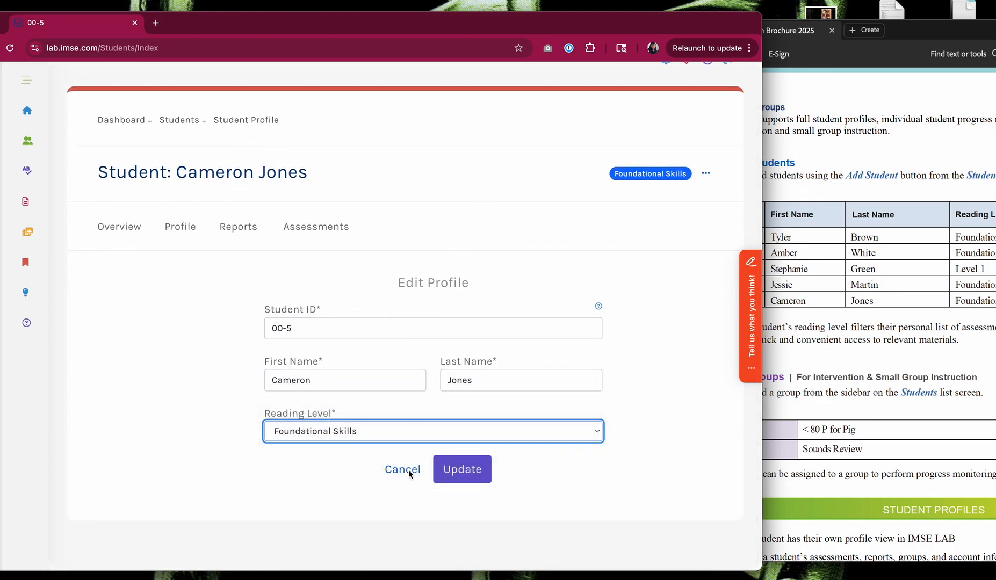
click(411, 472)
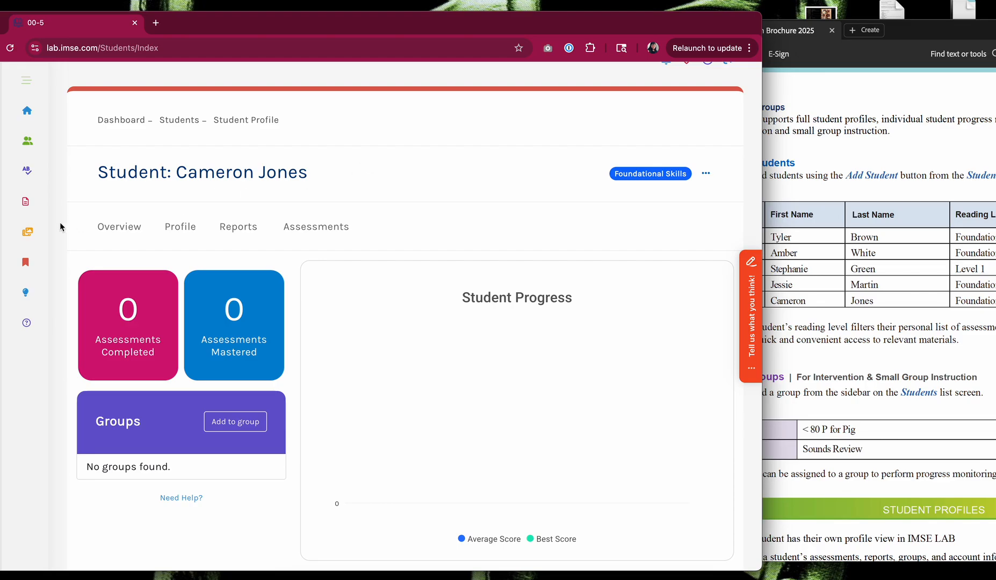
Step: Switch to the Launch Brochure 2025 PDF, read its Groups and Student Profiles sections, and return to IMSE LAB in the browser
click(826, 317)
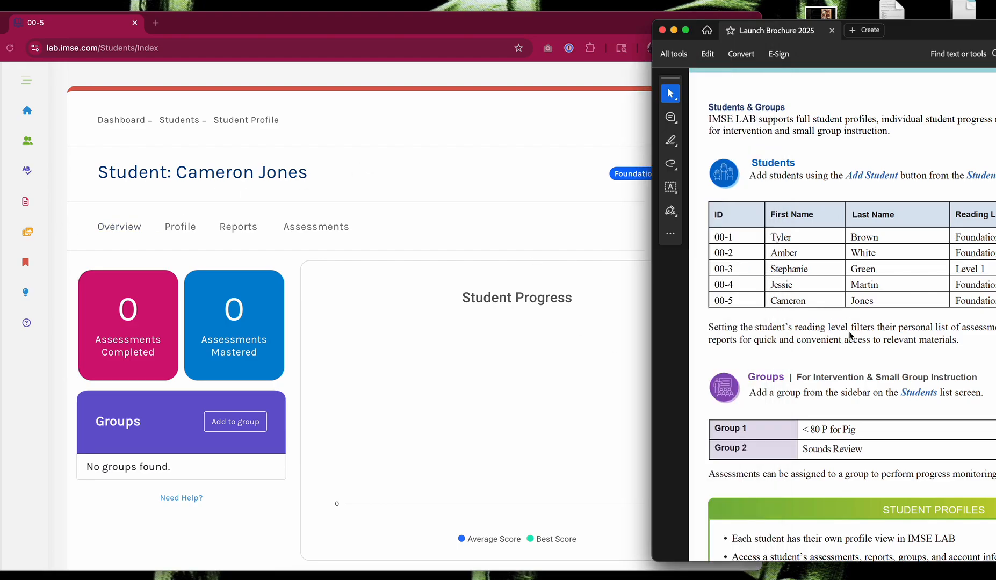
scroll(801, 377, down, 3)
scroll(792, 398, down, 1)
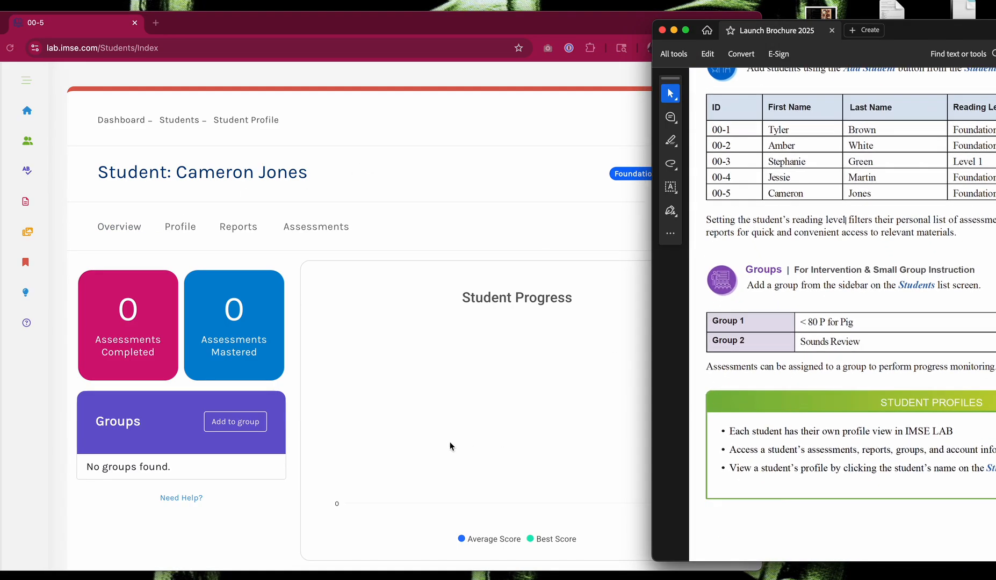
click(454, 443)
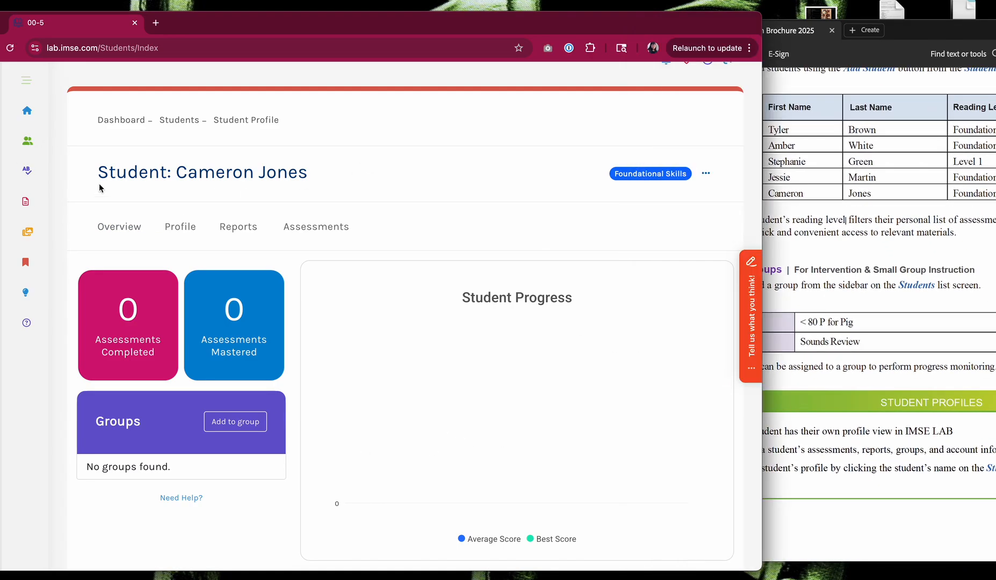
Step: Return to the class's student list and create a group named "< 80 P for Pig"
click(26, 140)
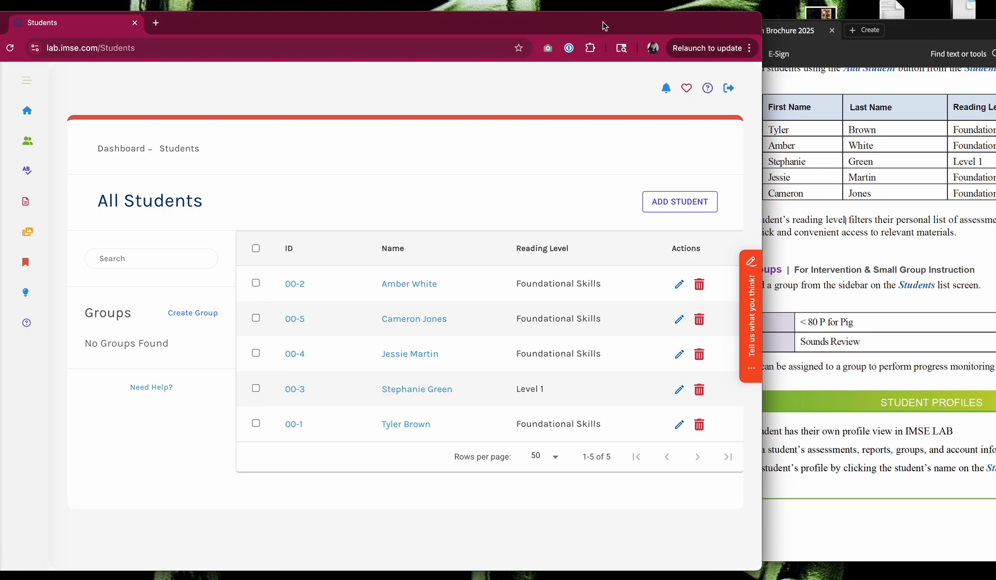
drag(766, 108, 708, 108)
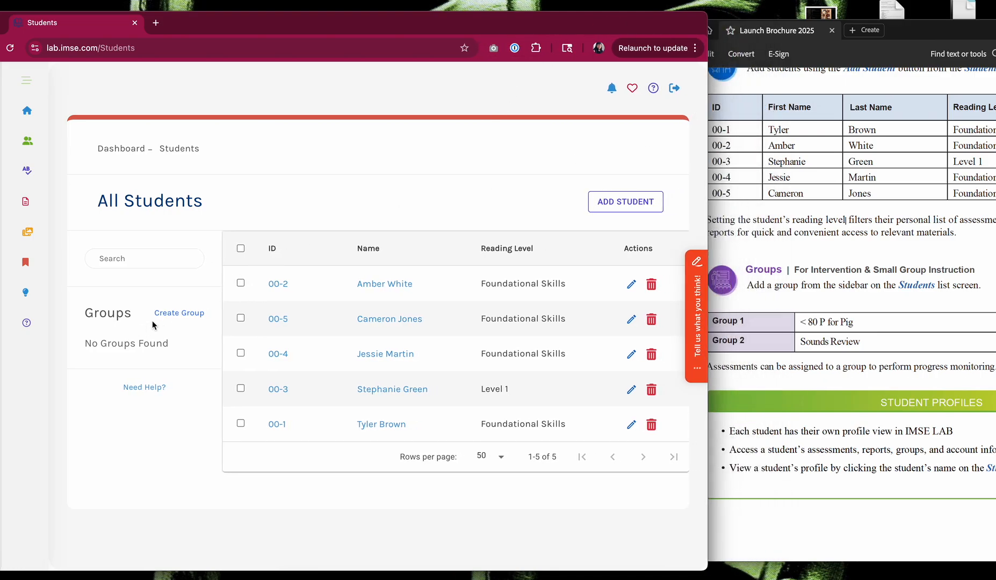
click(169, 317)
click(267, 149)
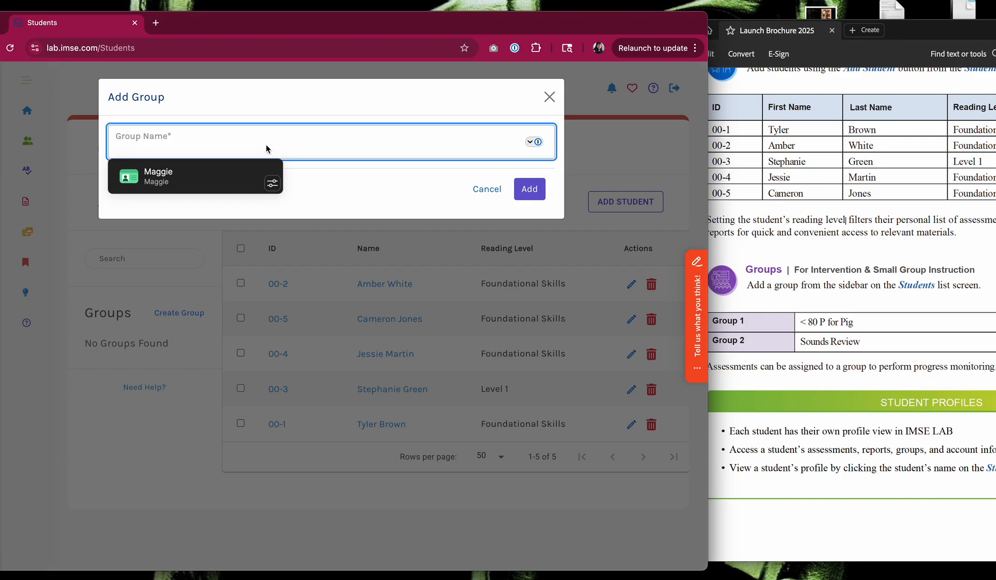
text(< 80)
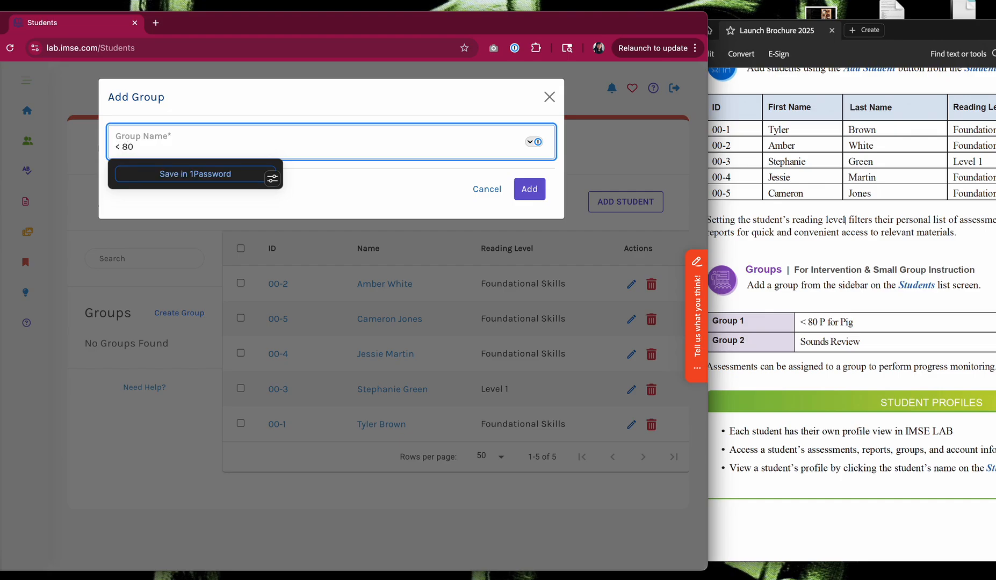
text( P for Pig)
click(333, 188)
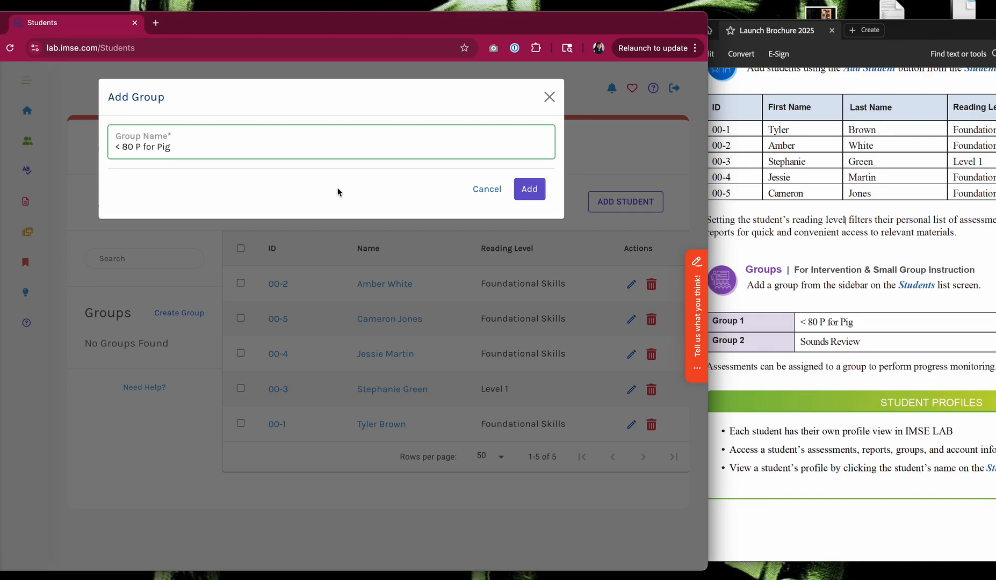
click(528, 195)
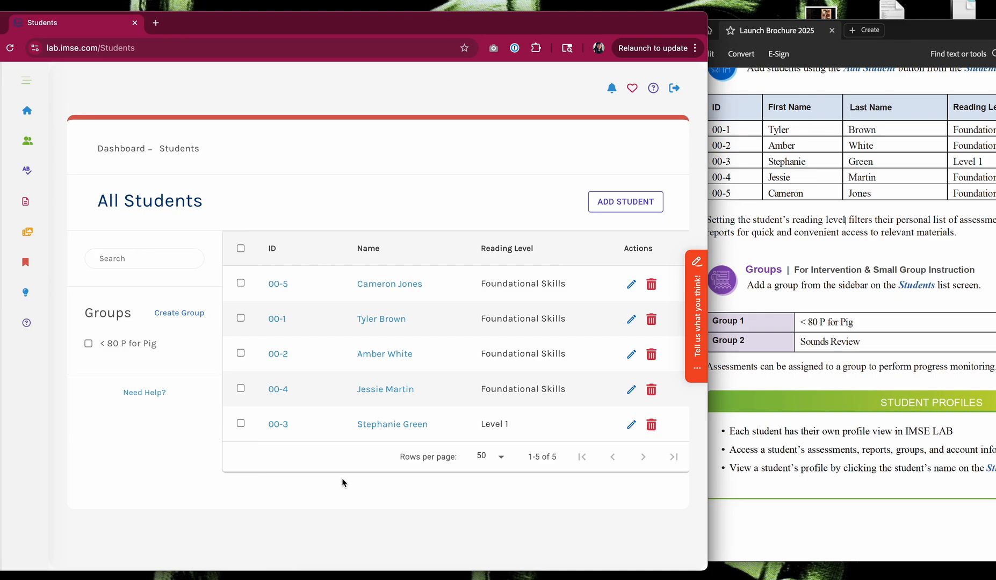
Step: Create a second student group named "Sounds Review"
click(172, 315)
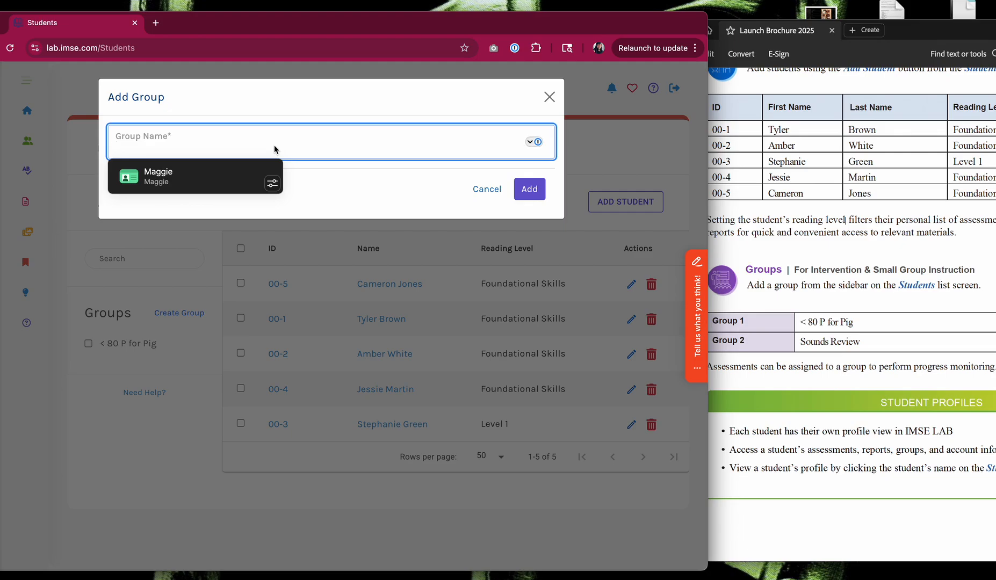
text(Sounds Review)
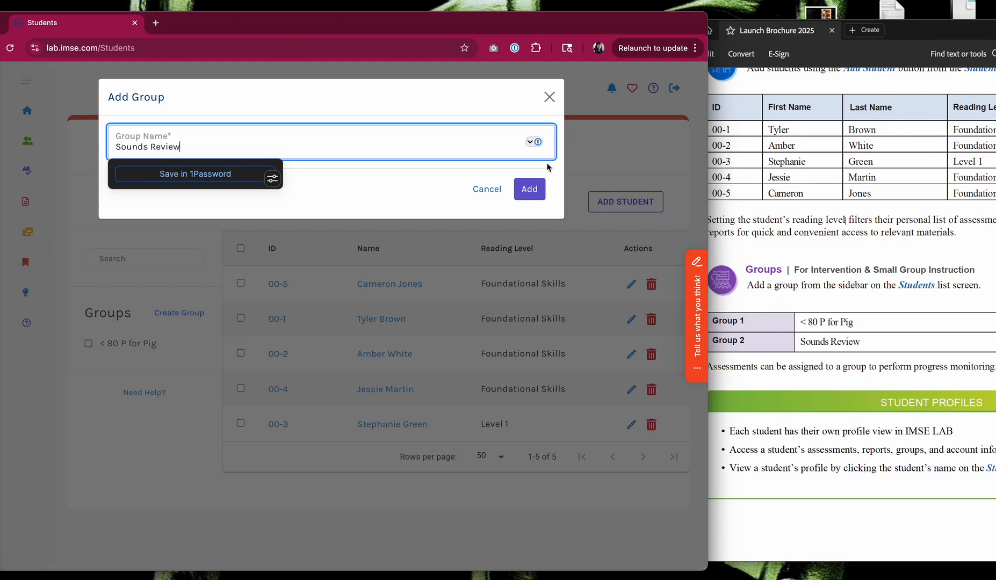
click(409, 205)
click(528, 190)
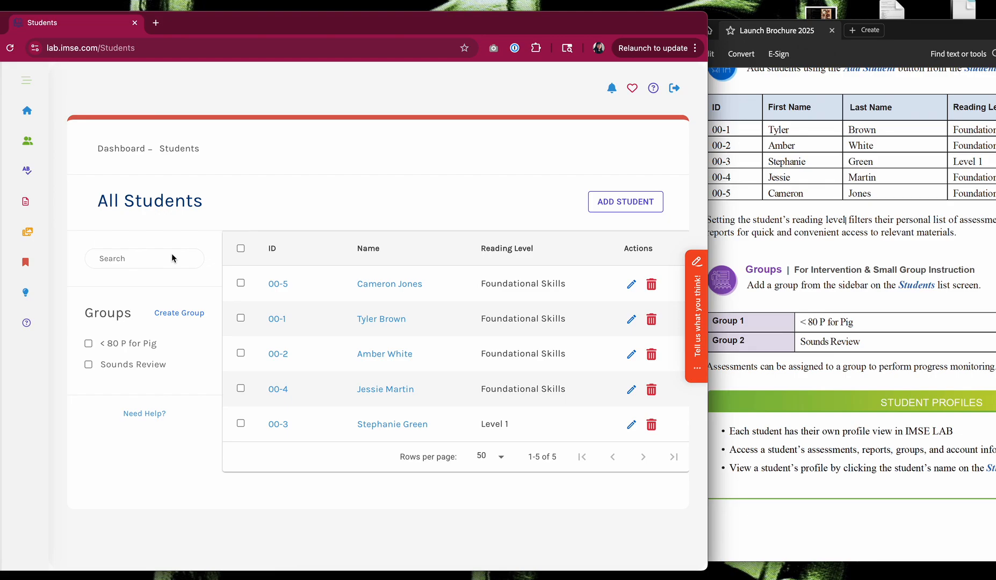
Step: Examine the view, edit and delete options of both groups, and tick and untick each group's checkbox
mouse_move(160, 350)
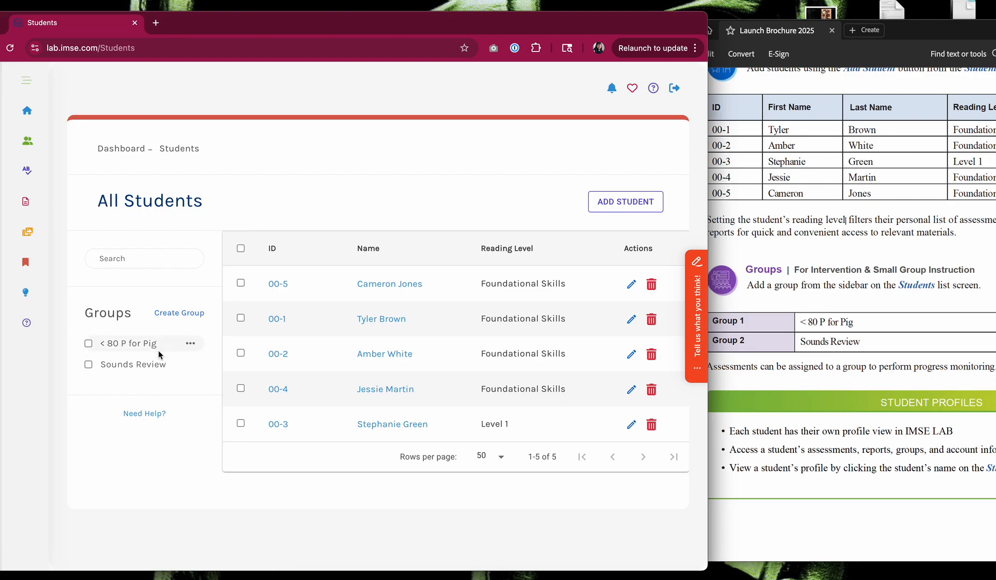
click(192, 344)
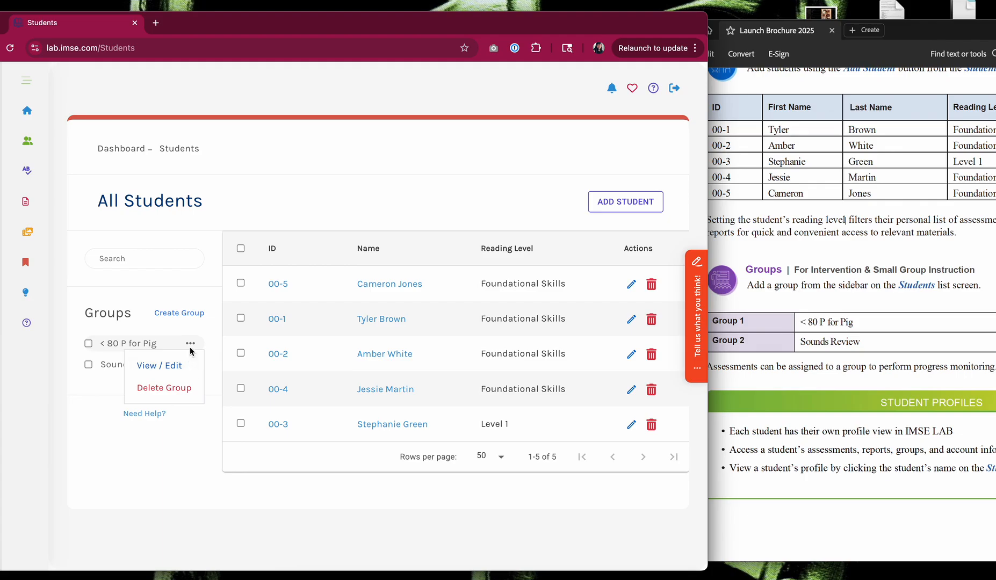
click(191, 365)
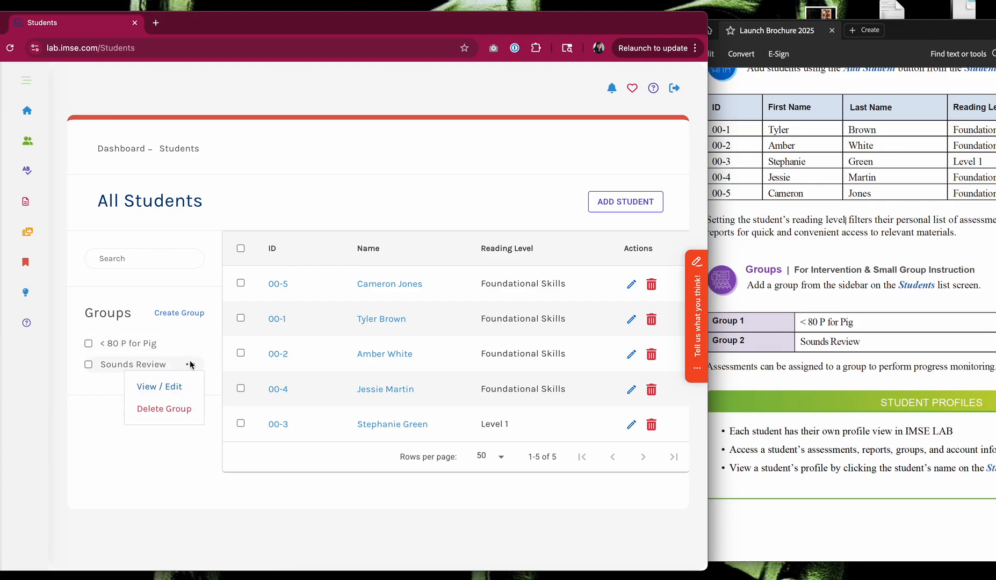
click(186, 454)
click(89, 344)
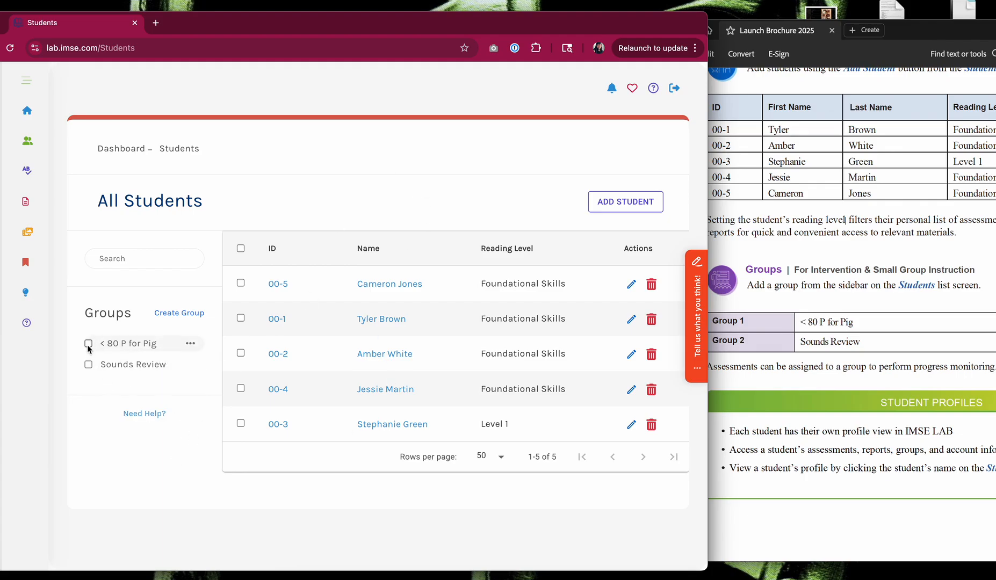
click(88, 345)
click(88, 365)
click(88, 365)
Step: Read the brochure's Assessments in LAB page with its benchmark, whole class and weekly assessment tables
scroll(860, 390, down, 3)
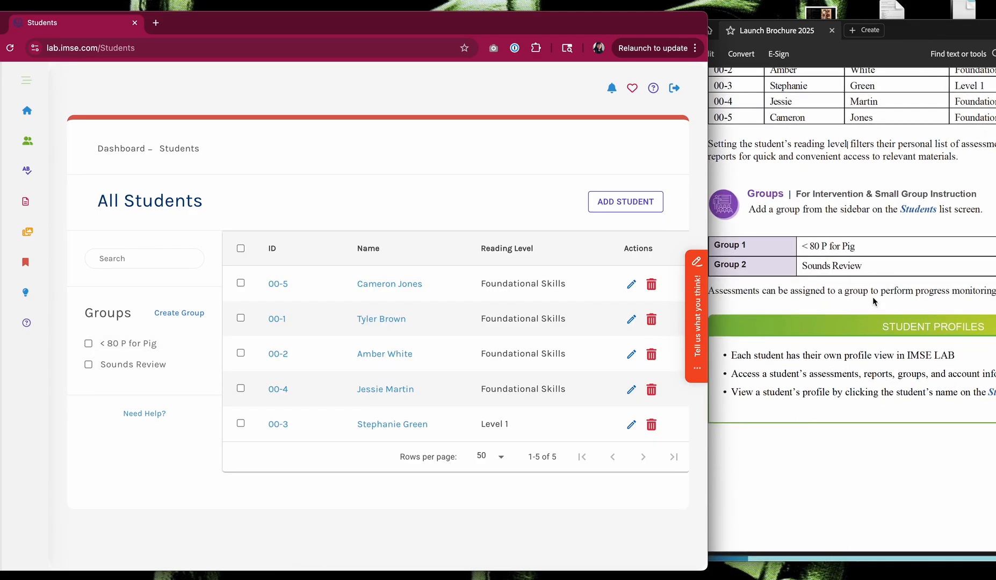
scroll(869, 298, down, 10)
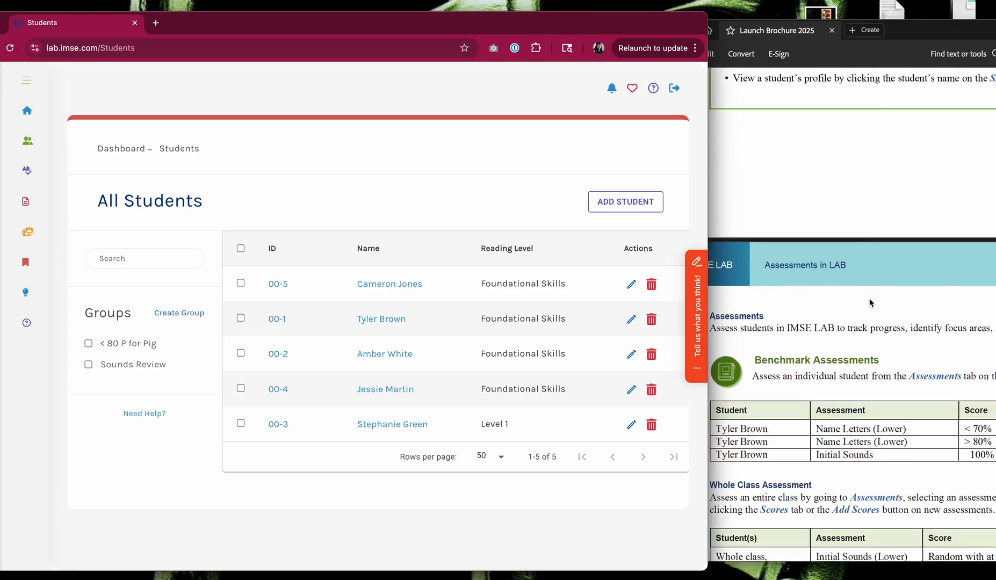
scroll(869, 298, down, 6)
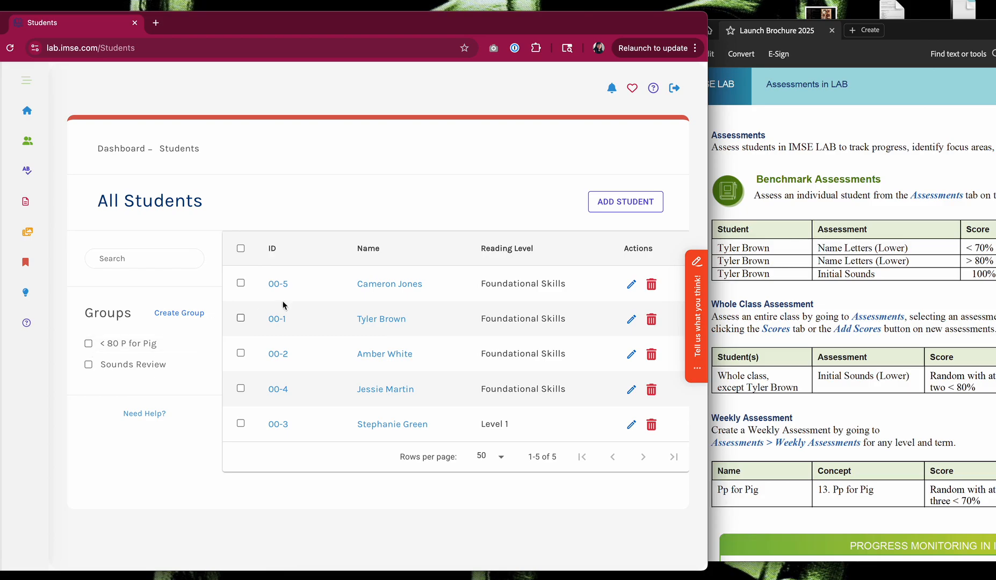
Step: Add the first two students in the list to the "< 80 P for Pig" group
click(240, 283)
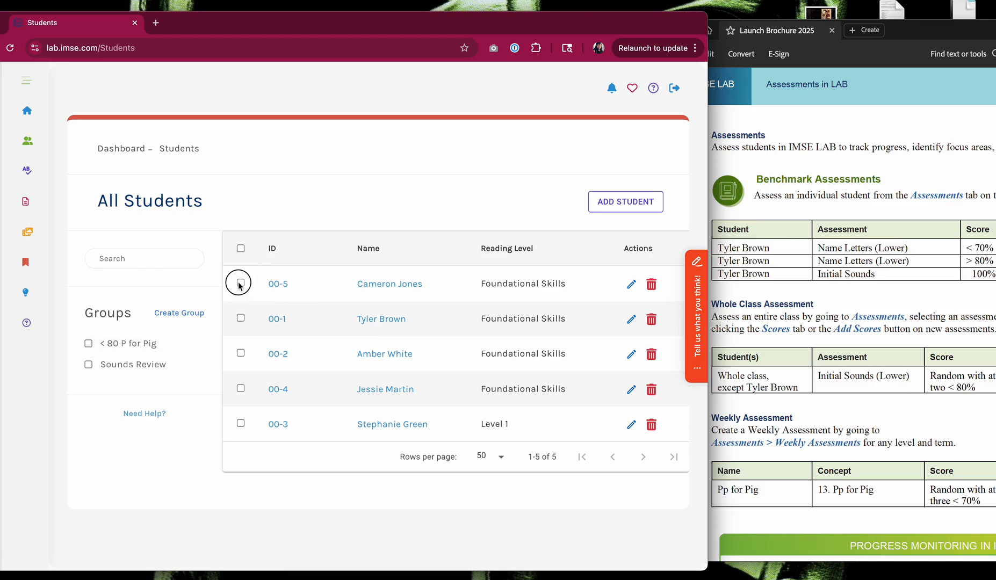
click(240, 319)
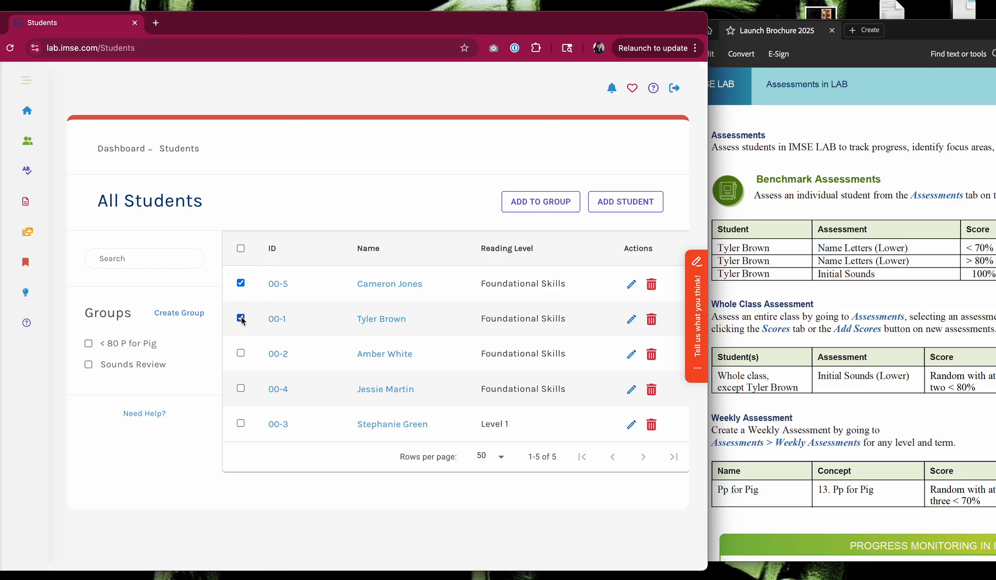
click(524, 211)
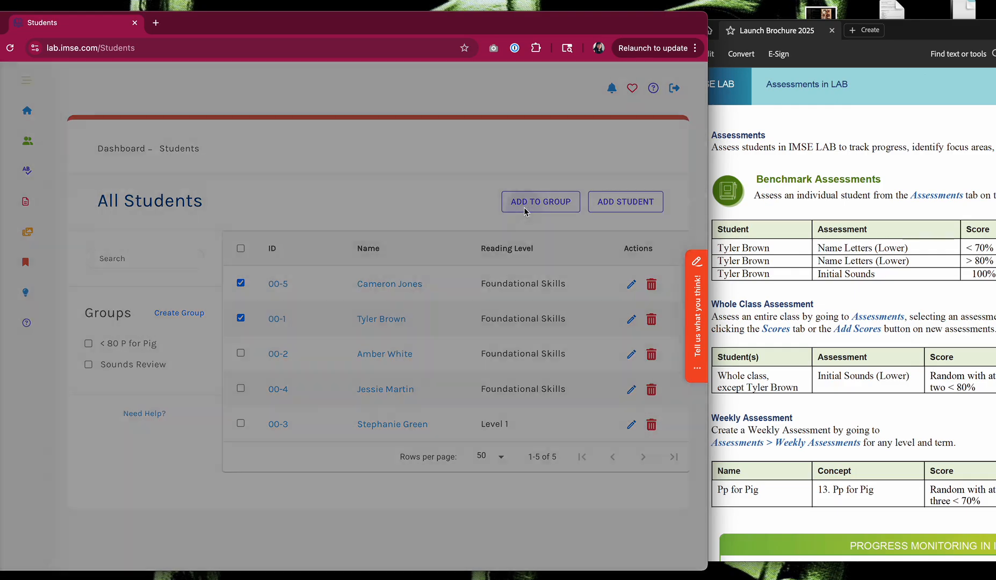
click(312, 153)
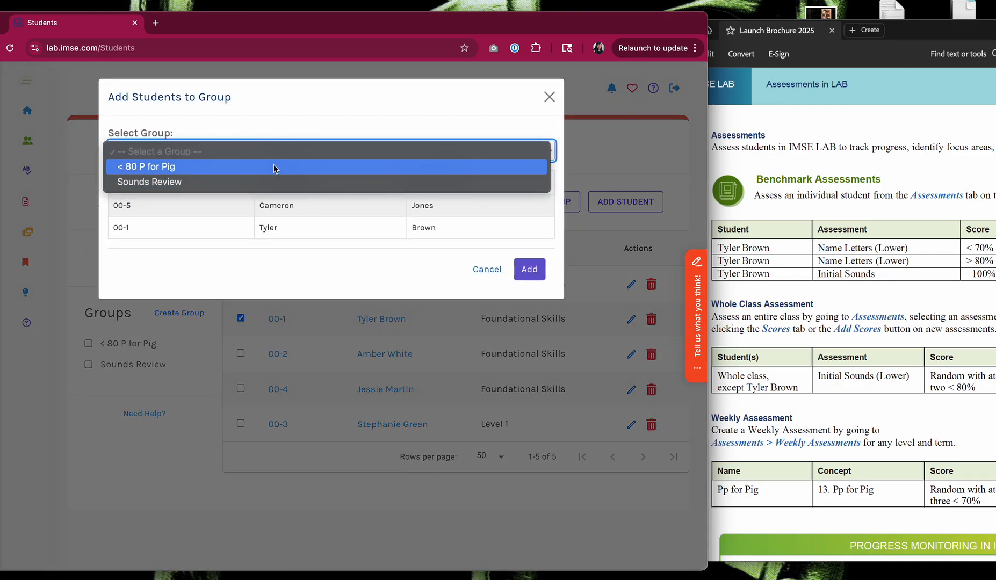
click(273, 167)
click(535, 270)
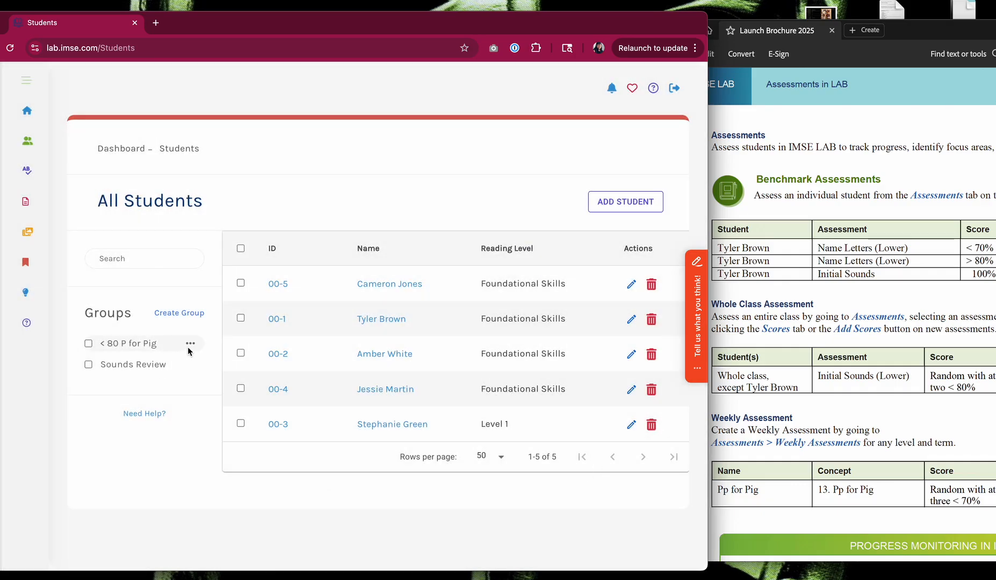
Step: Open the "< 80 P for Pig" group's page and review its assessment prompt and member list
click(190, 344)
click(177, 367)
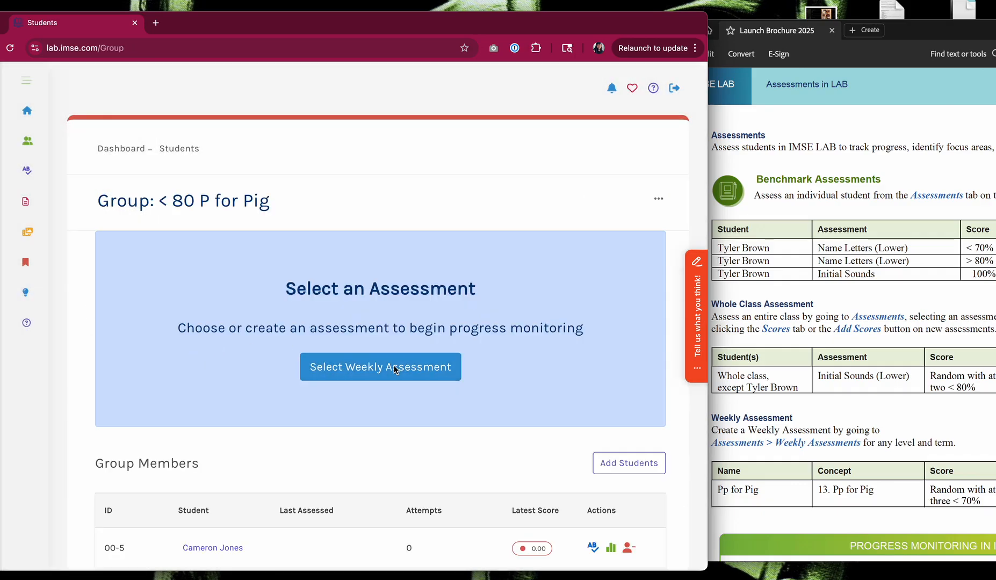
scroll(394, 376, down, 2)
scroll(394, 370, down, 1)
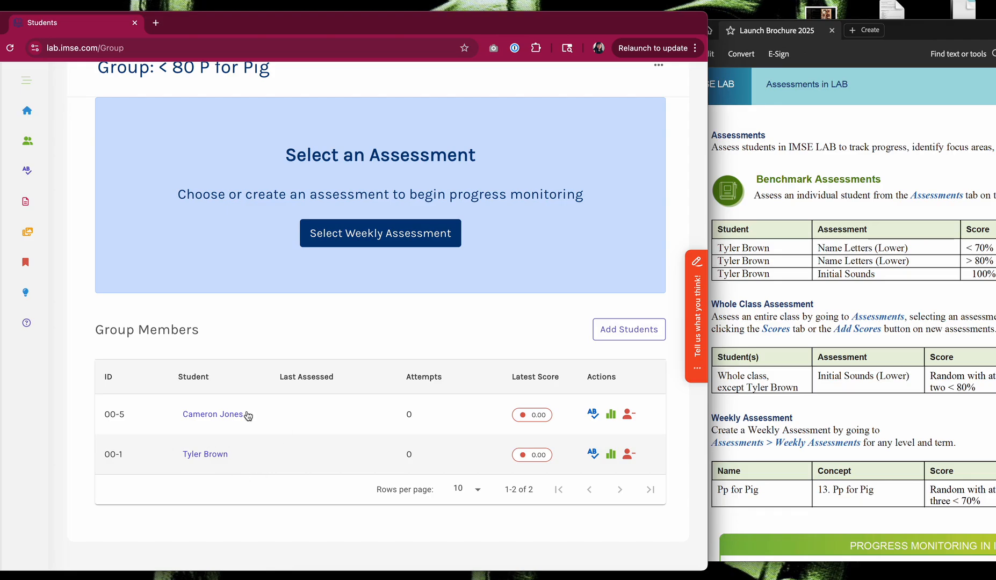
scroll(559, 334, down, 1)
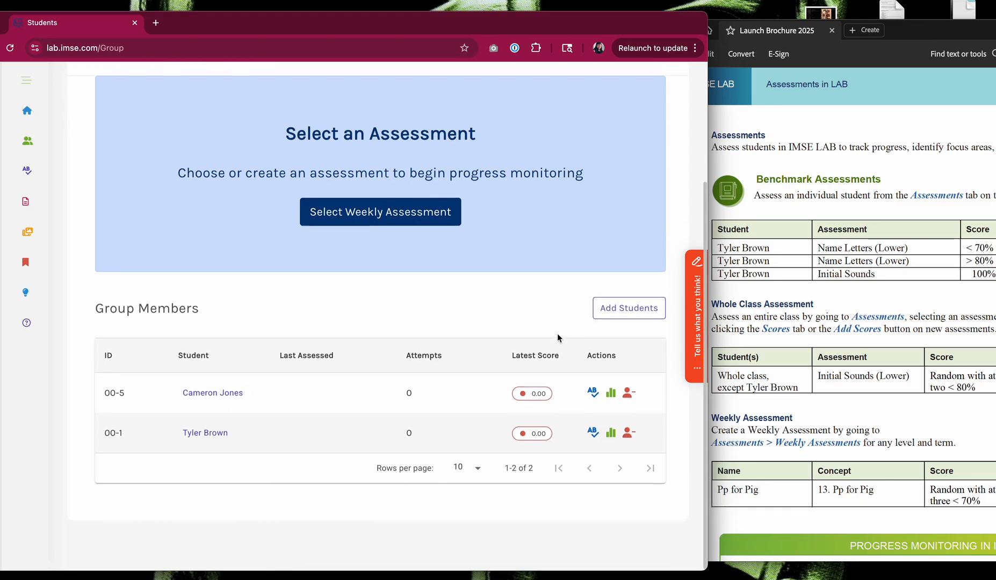
Step: Remove both students from the "< 80 P for Pig" group and confirm each removal
click(628, 395)
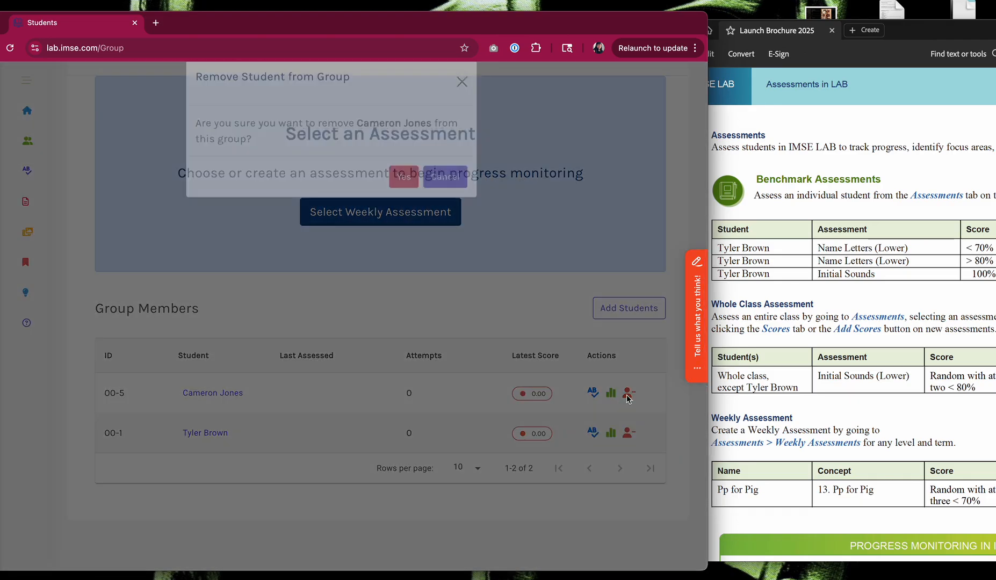
click(415, 202)
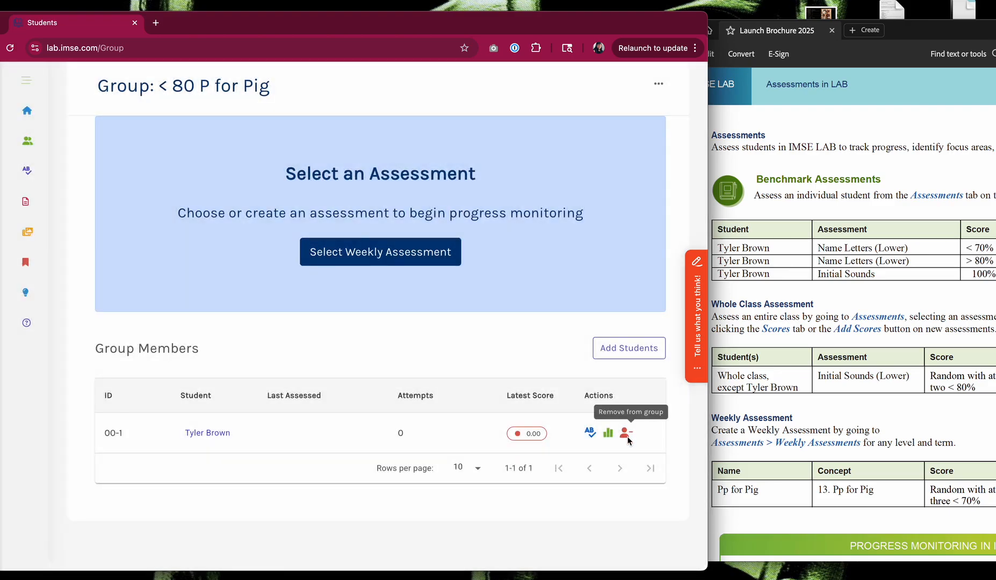
click(627, 436)
click(403, 197)
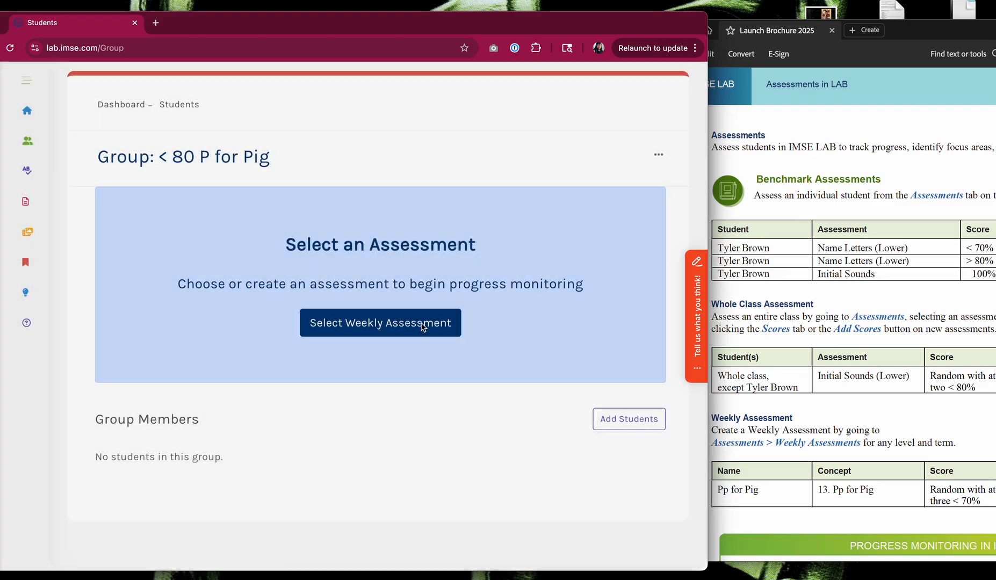
Step: Return from the group page to the All Students list with the navigation sidebar collapsed
scroll(443, 452, up, 1)
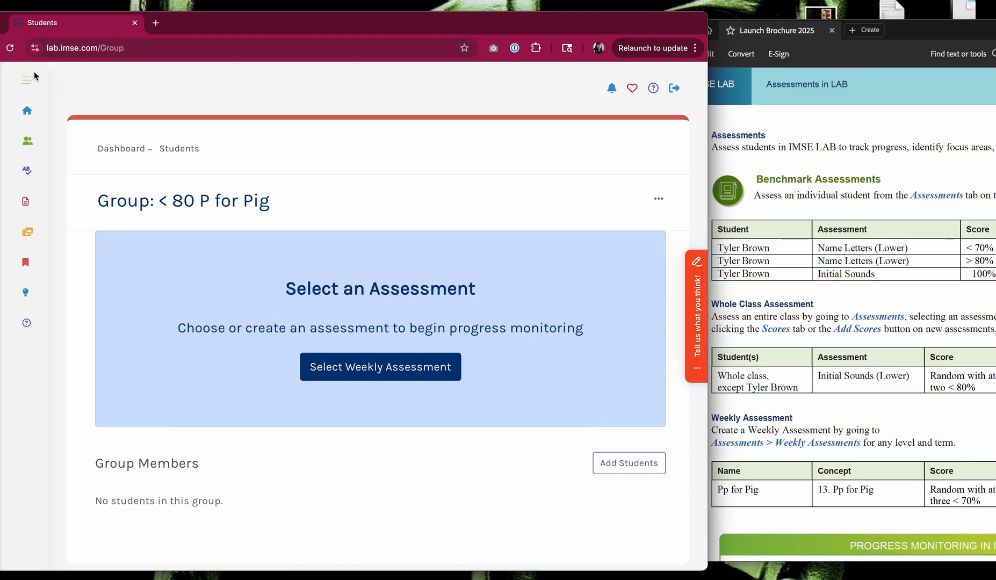
click(29, 83)
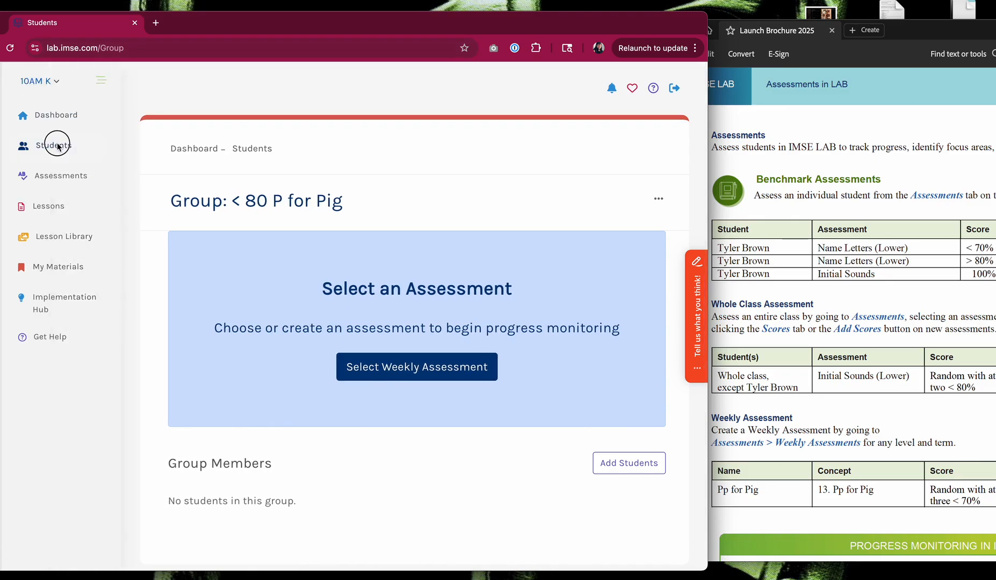
click(58, 145)
click(99, 83)
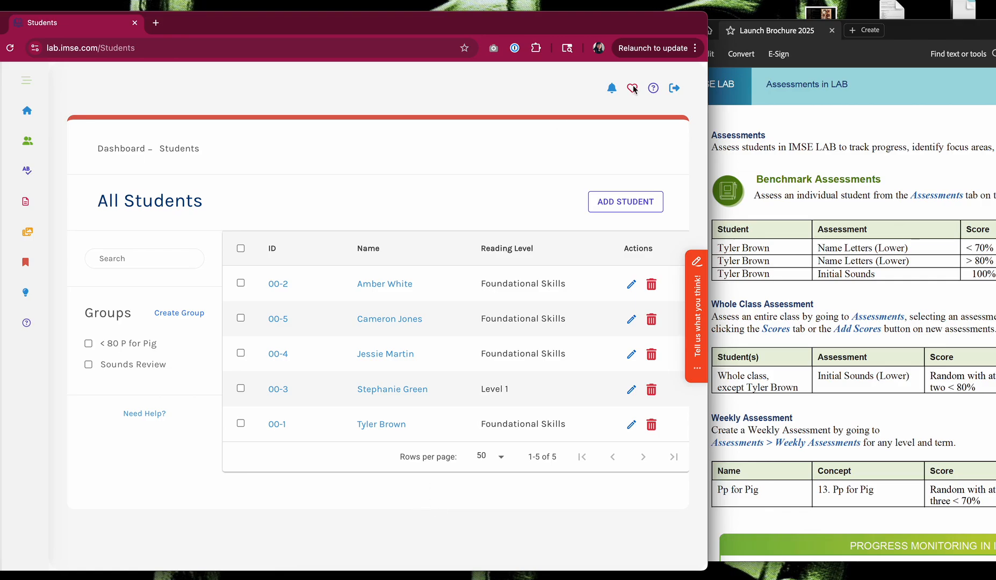
scroll(823, 277, up, 1)
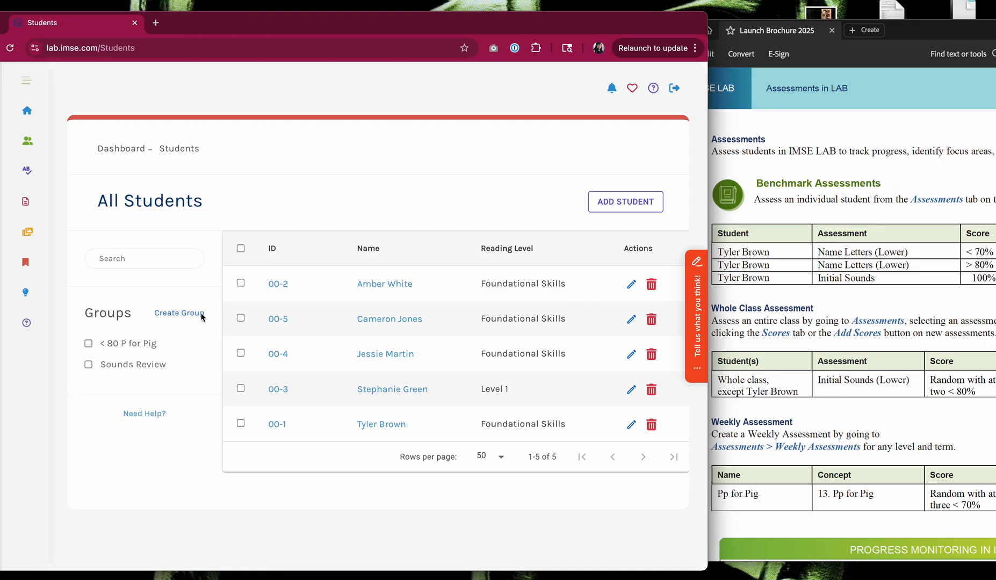
Step: Open the profile of the student named in the brochure's benchmark table and show their Foundational Skills assessments
click(382, 425)
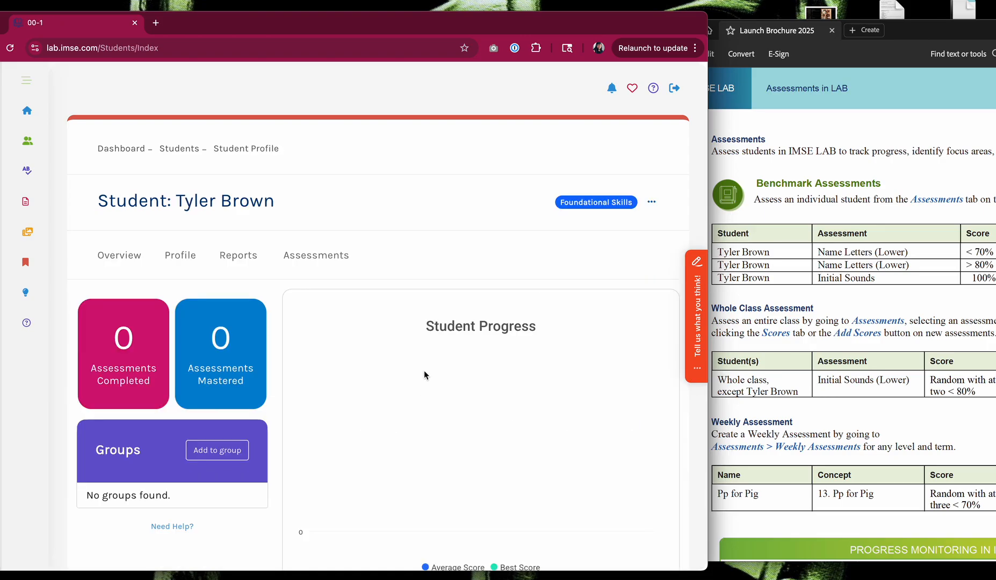
scroll(424, 371, down, 1)
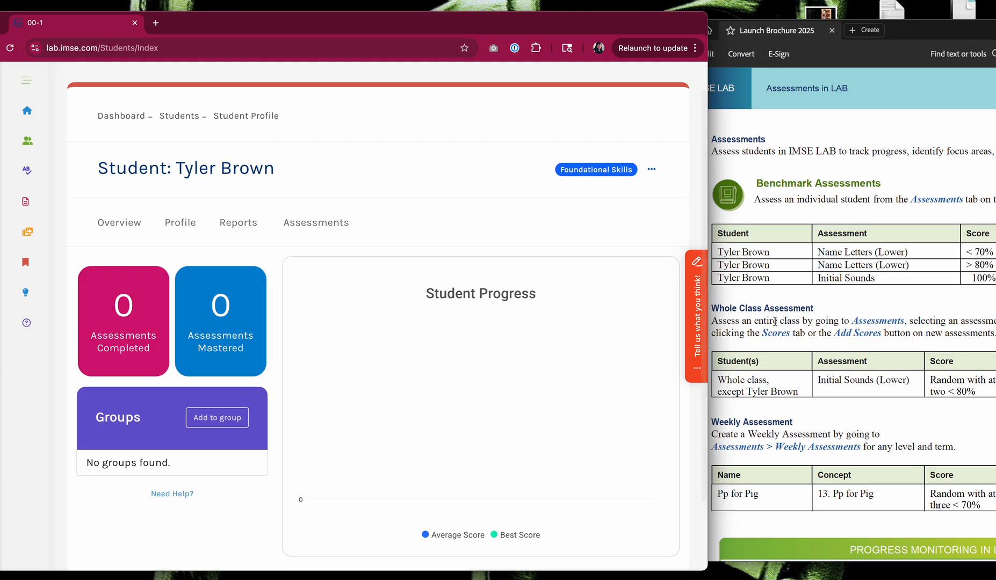
scroll(776, 324, right, 1)
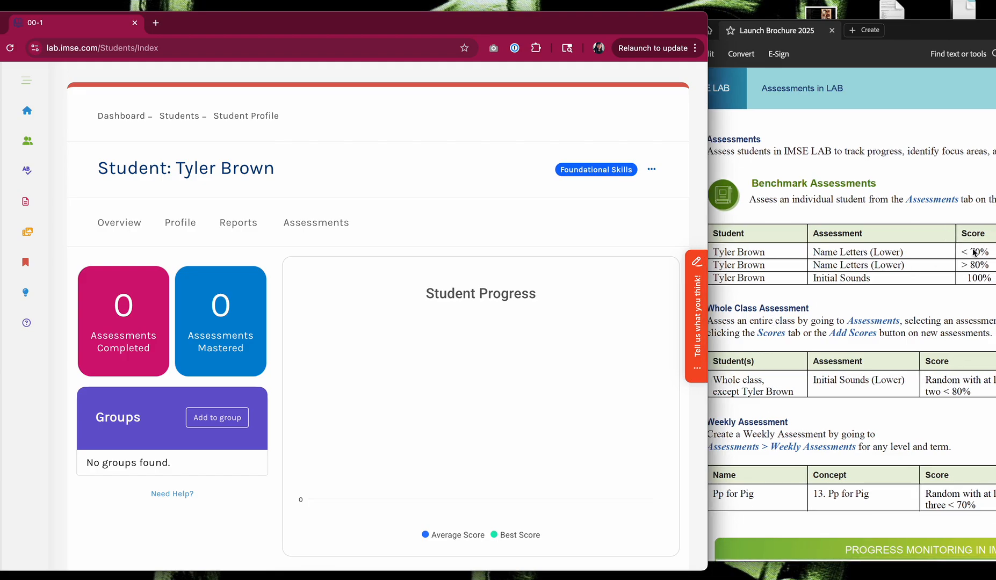
click(319, 221)
scroll(274, 284, down, 3)
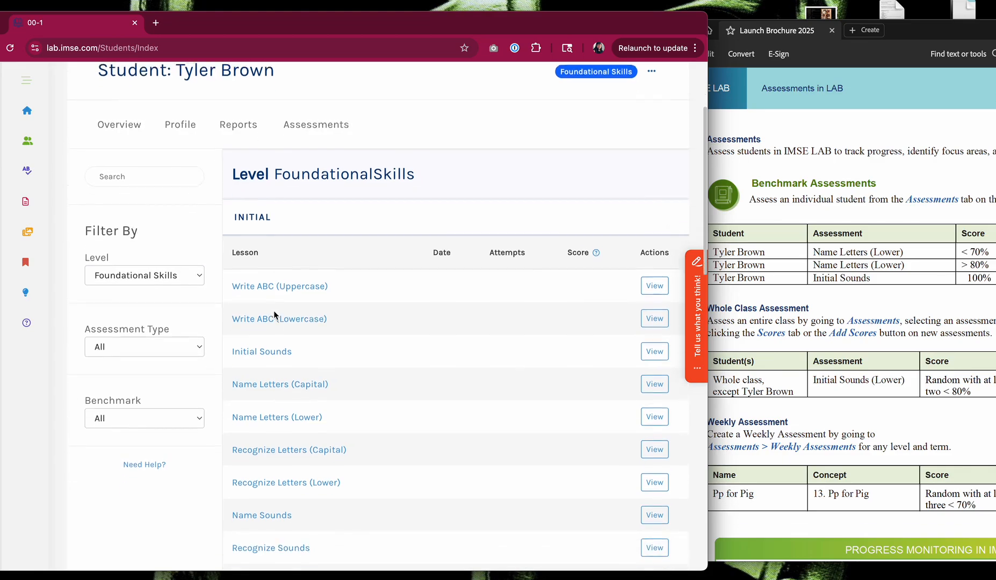
Step: Begin an Initial Name Letters (Lower) assessment for the student from the Foundational Skills list
scroll(274, 314, down, 1)
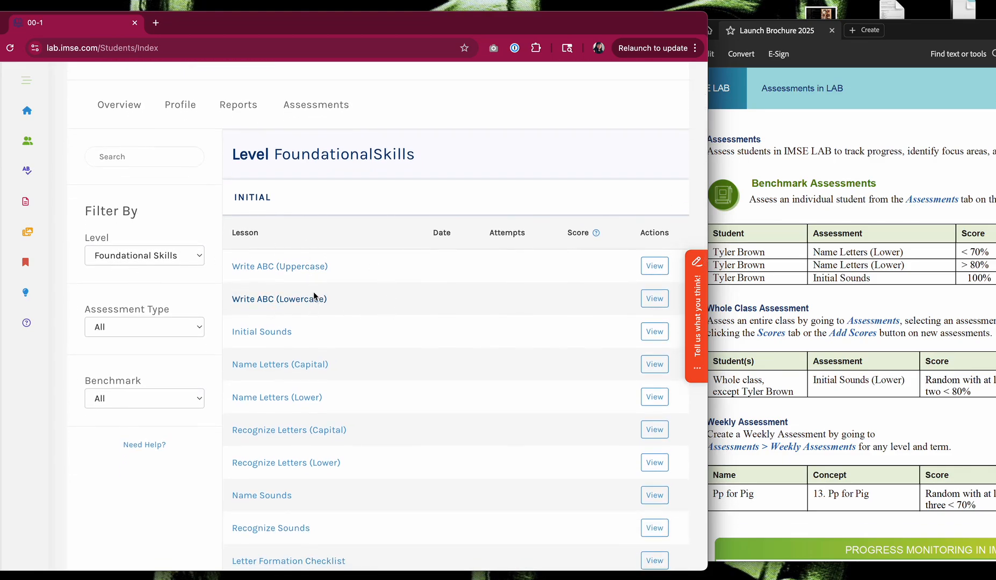
scroll(314, 292, down, 3)
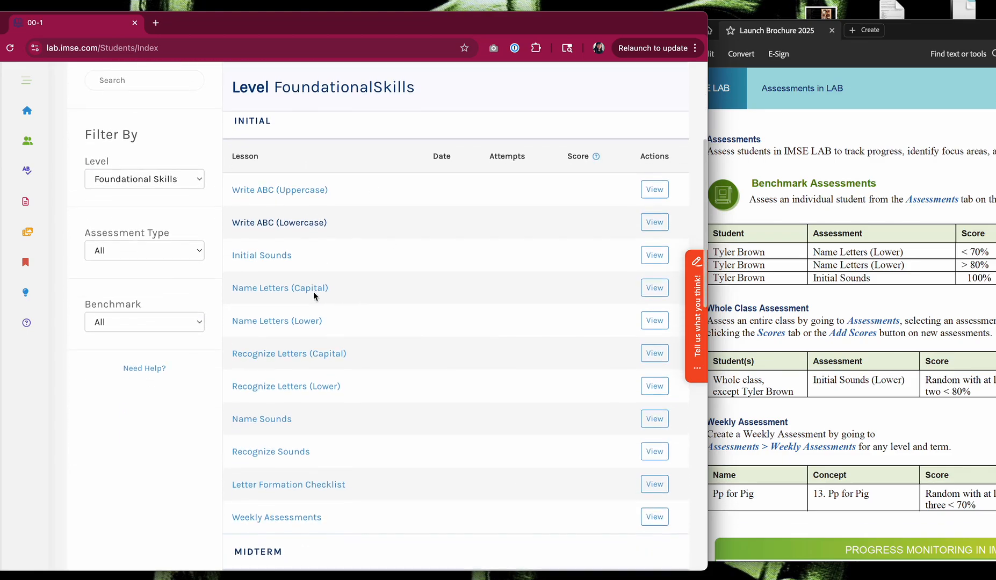
click(315, 321)
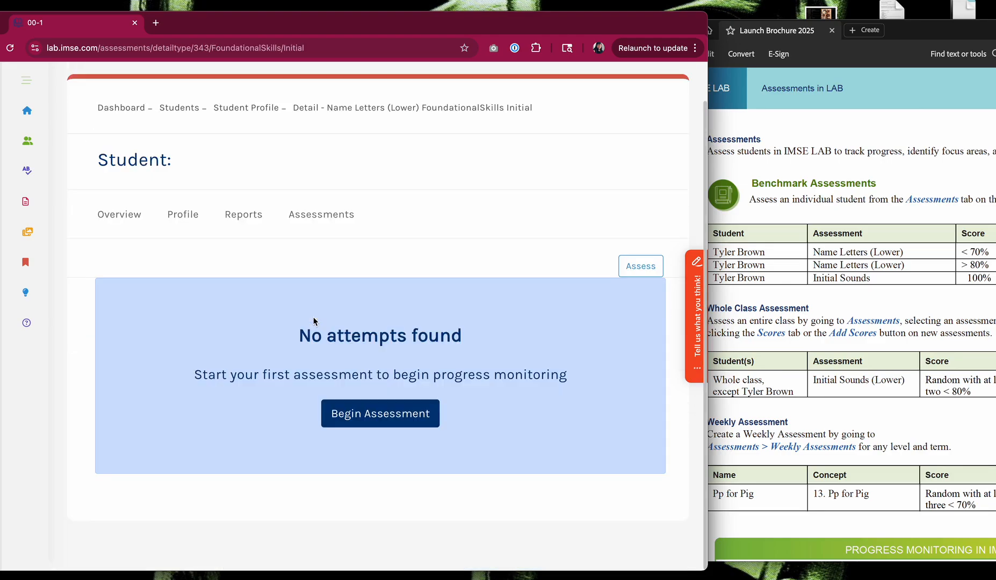
scroll(314, 322, down, 2)
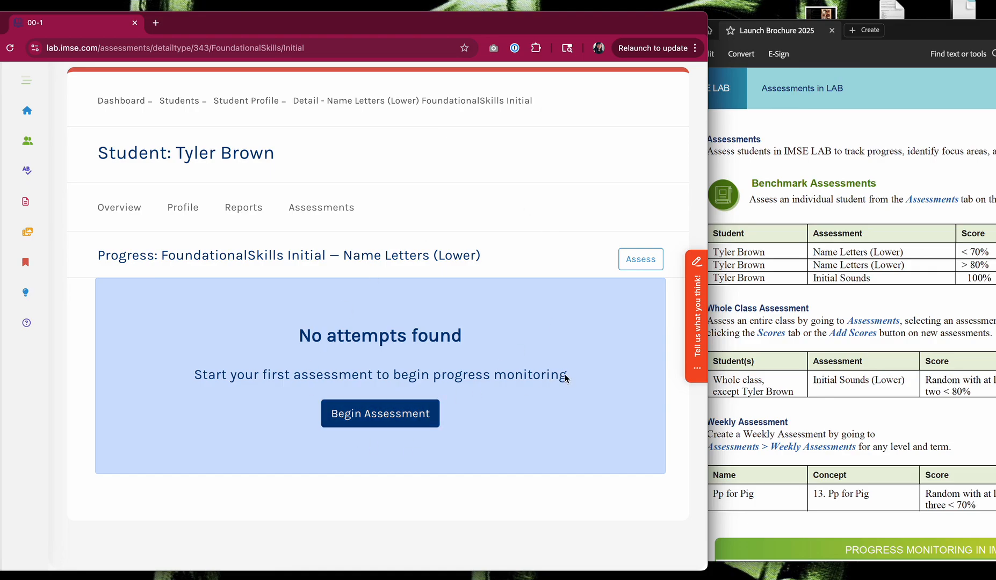
click(400, 414)
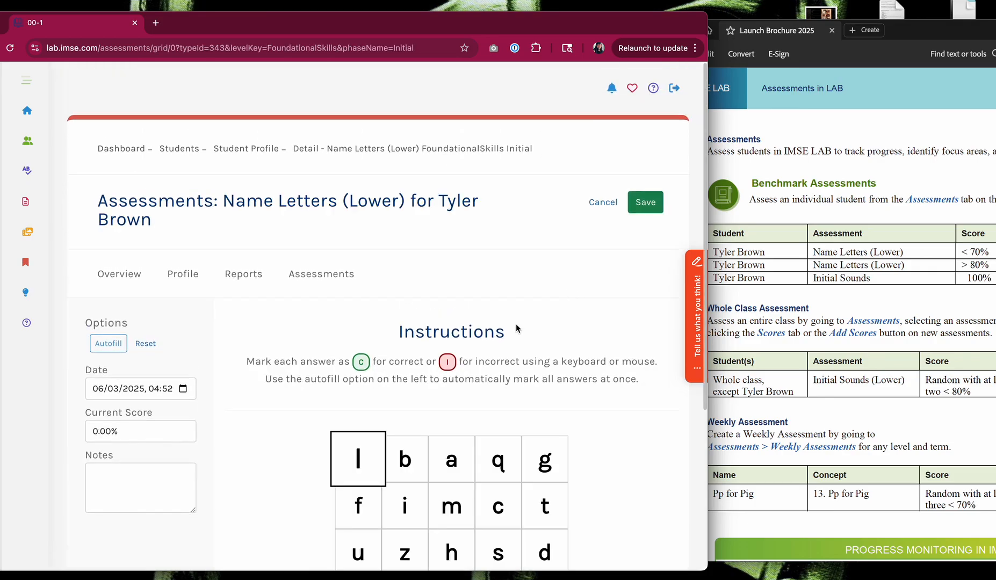
Step: Autofill every letter in the Name Letters (Lower) assessment as Correct and check the current score
scroll(517, 325, down, 3)
scroll(515, 322, down, 2)
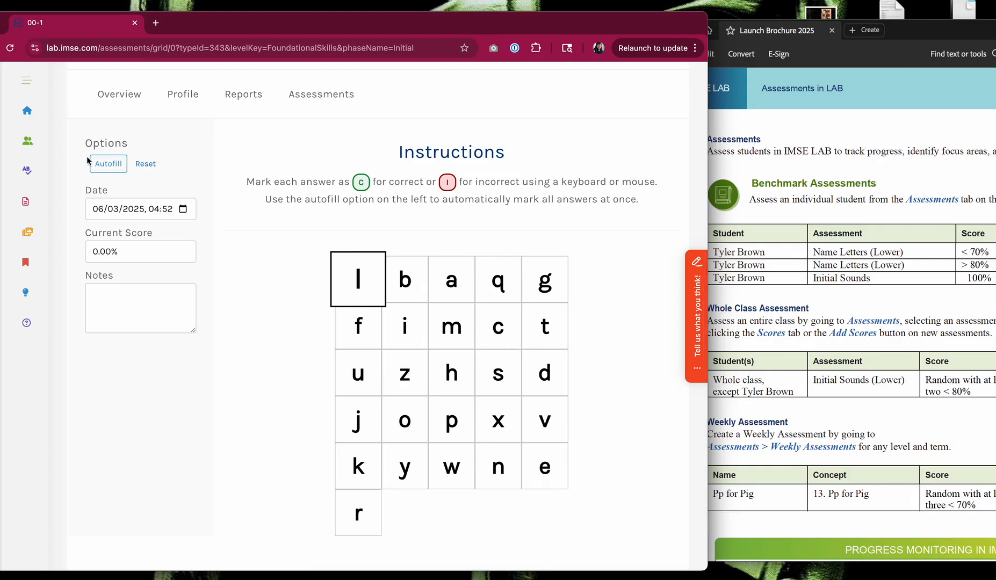
click(109, 164)
click(243, 172)
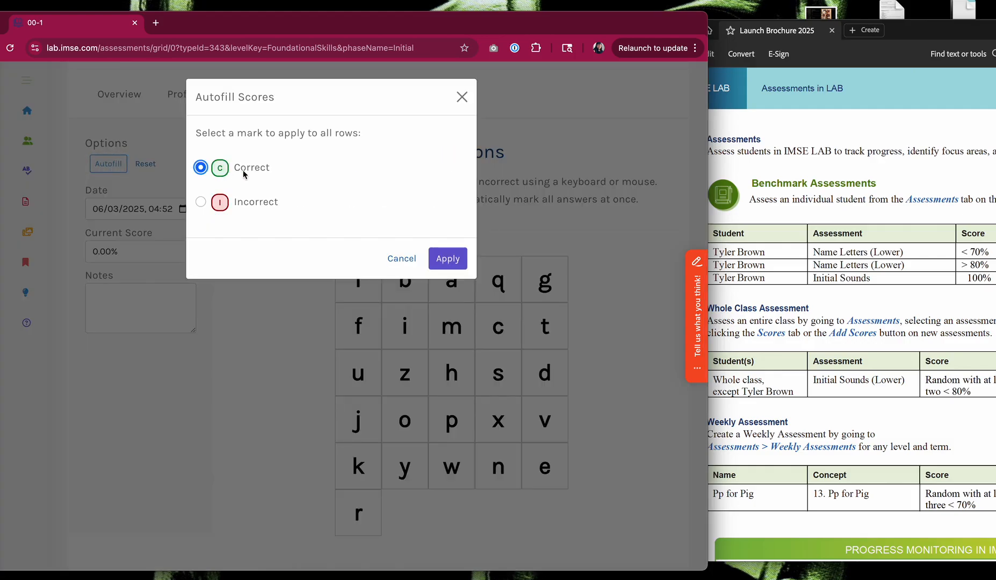
click(449, 259)
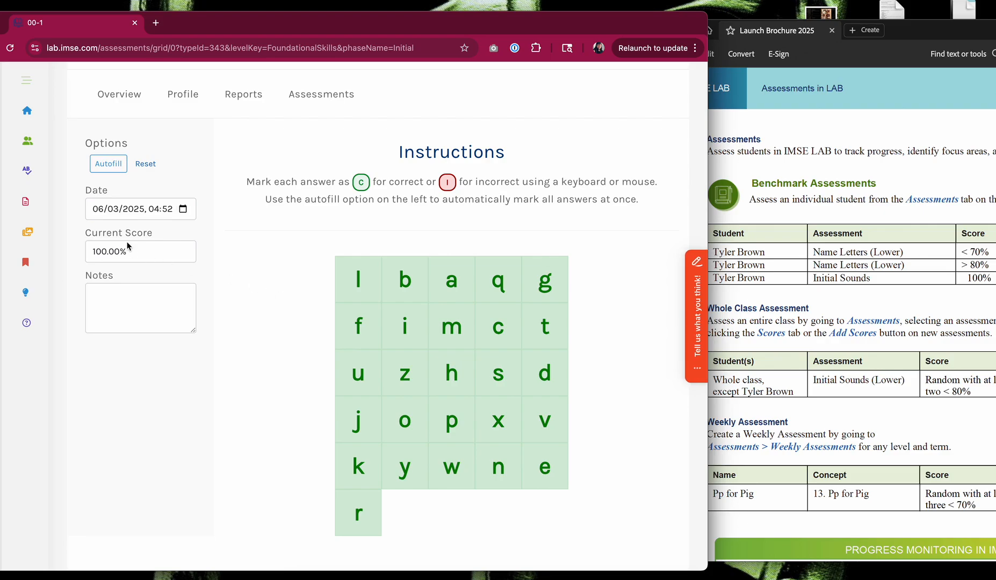
drag(129, 253, 87, 254)
click(244, 300)
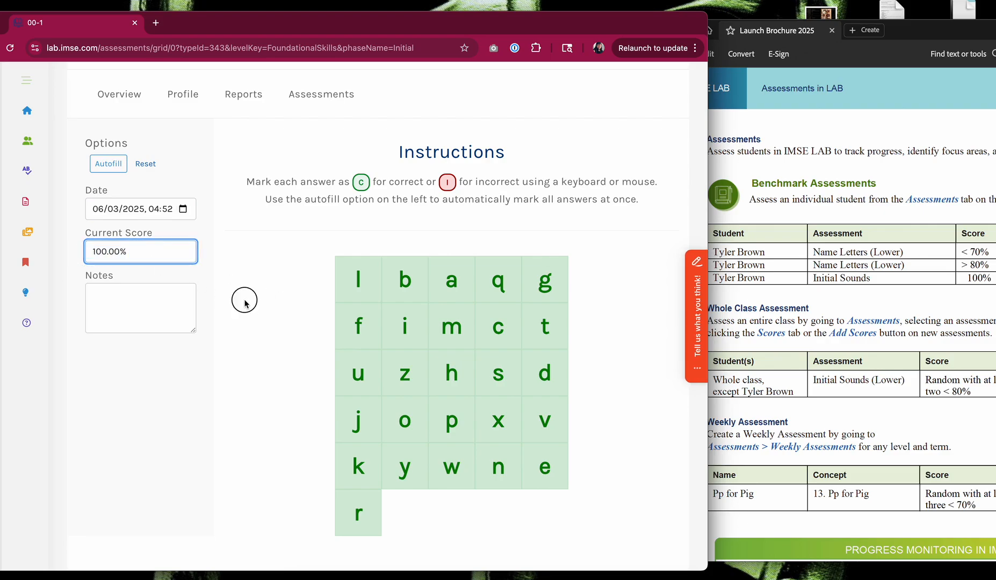
Step: Mark the letters i, m, s, v, y, w, g and q as incorrect and save the assessment
click(407, 329)
click(457, 331)
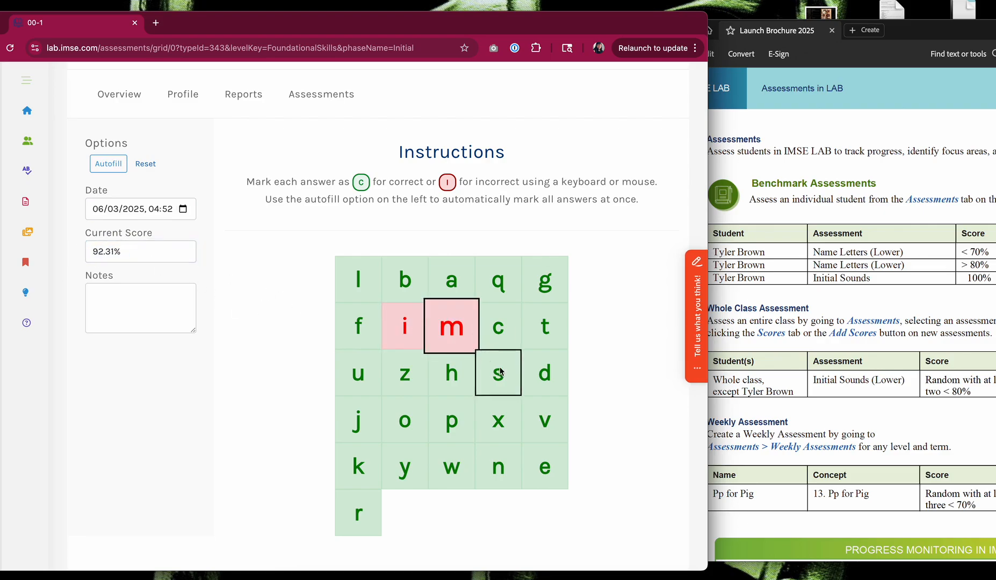
click(505, 380)
click(551, 434)
click(411, 467)
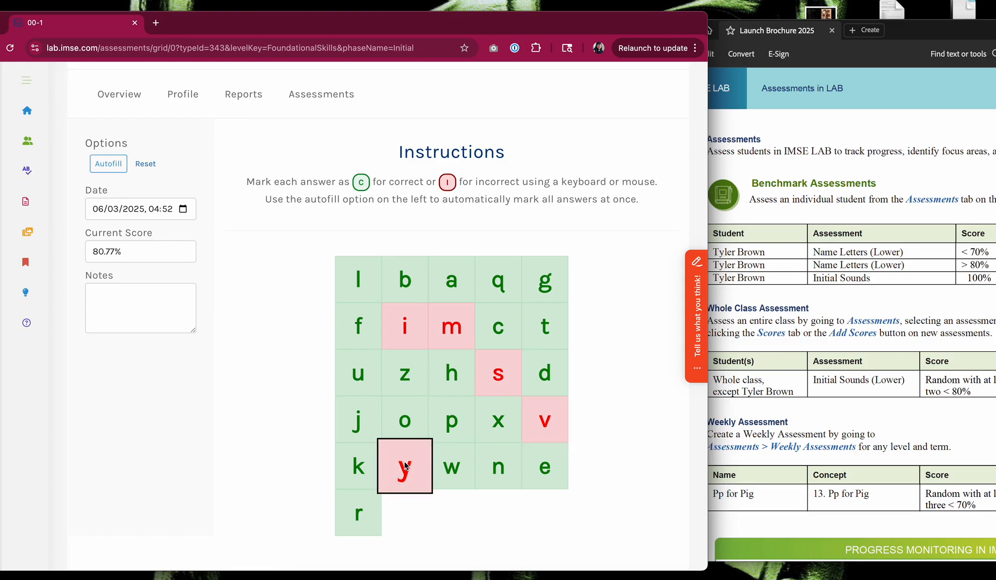
click(448, 467)
click(549, 287)
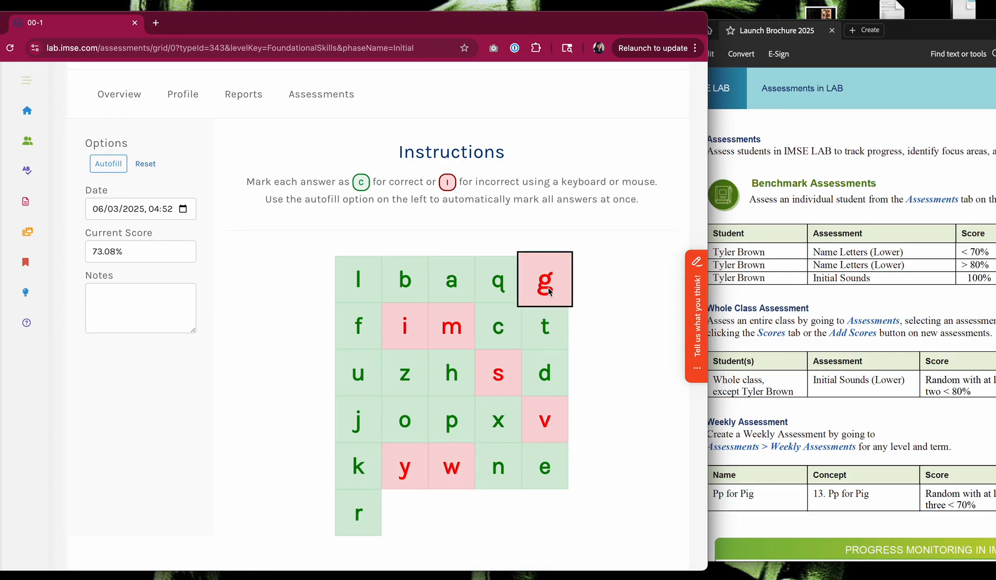
click(490, 282)
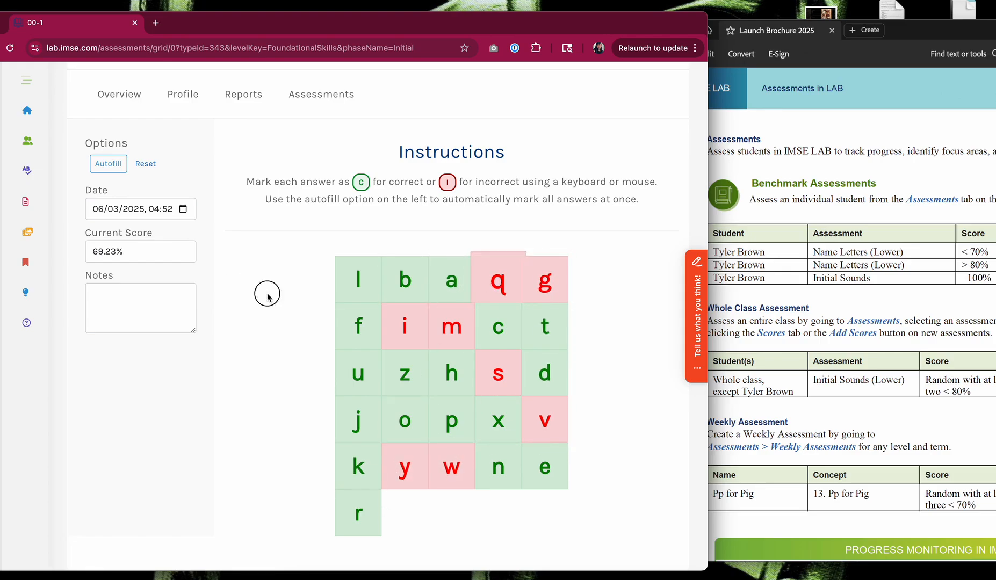
scroll(267, 297, down, 1)
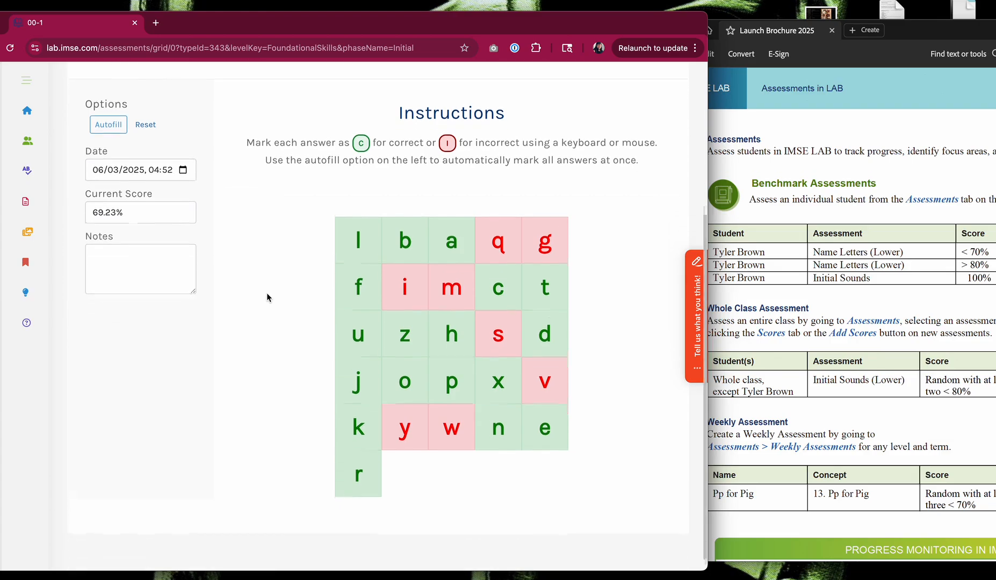
scroll(505, 285, up, 4)
click(637, 207)
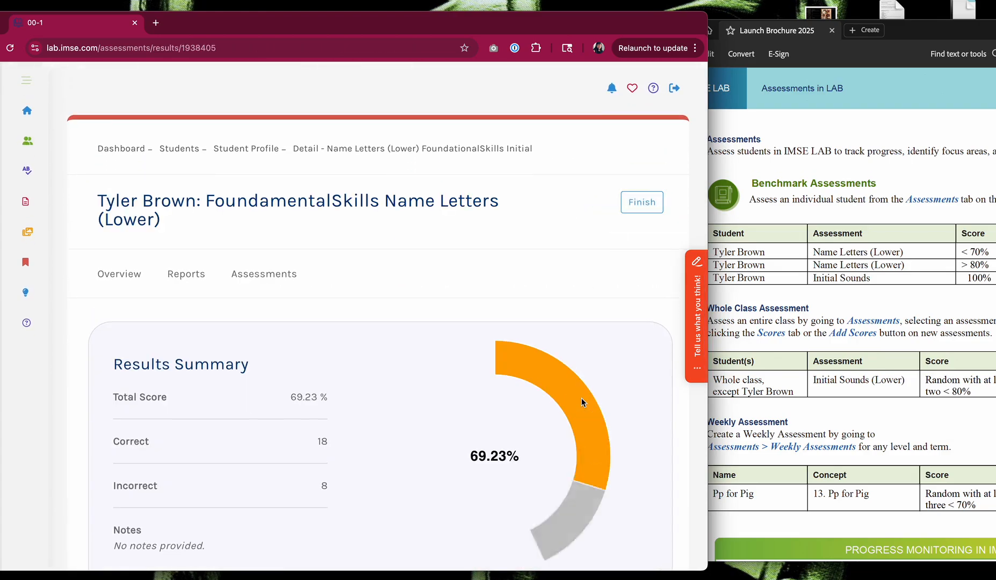
Step: Review the saved attempt's results summary and letter breakdown, and return to the student's assessments list
scroll(581, 398, down, 3)
scroll(417, 403, down, 6)
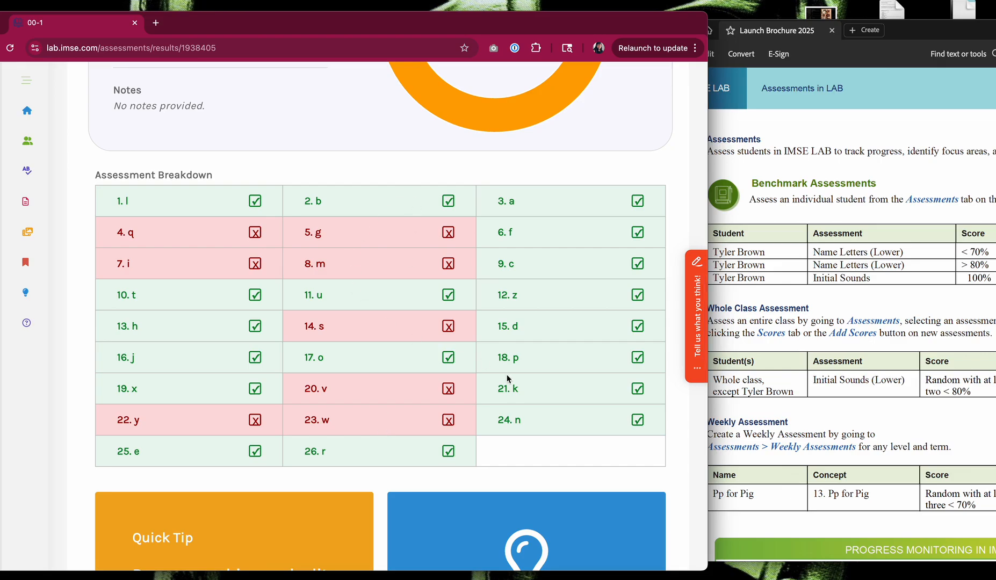
scroll(590, 328, down, 1)
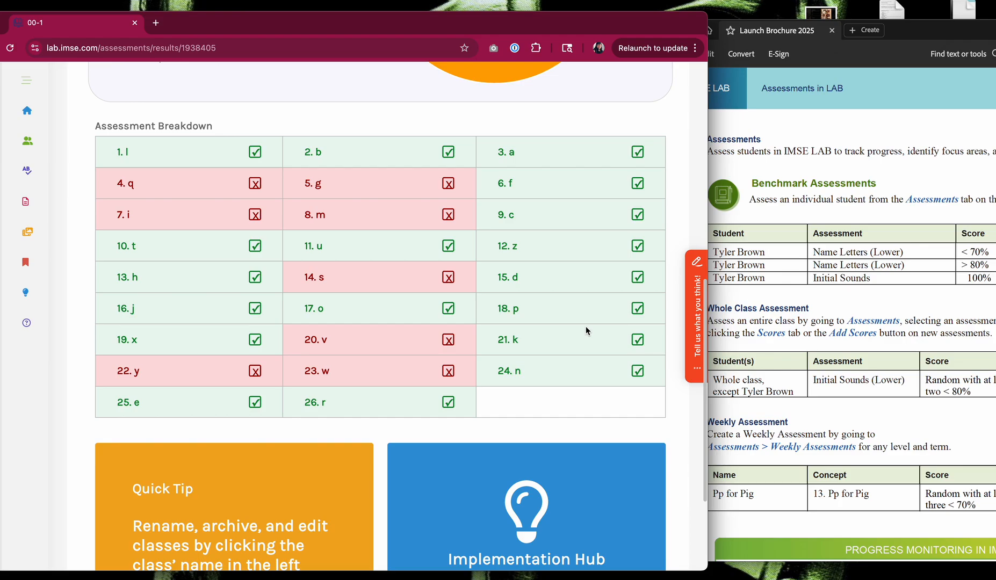
scroll(566, 269, up, 6)
scroll(565, 269, up, 3)
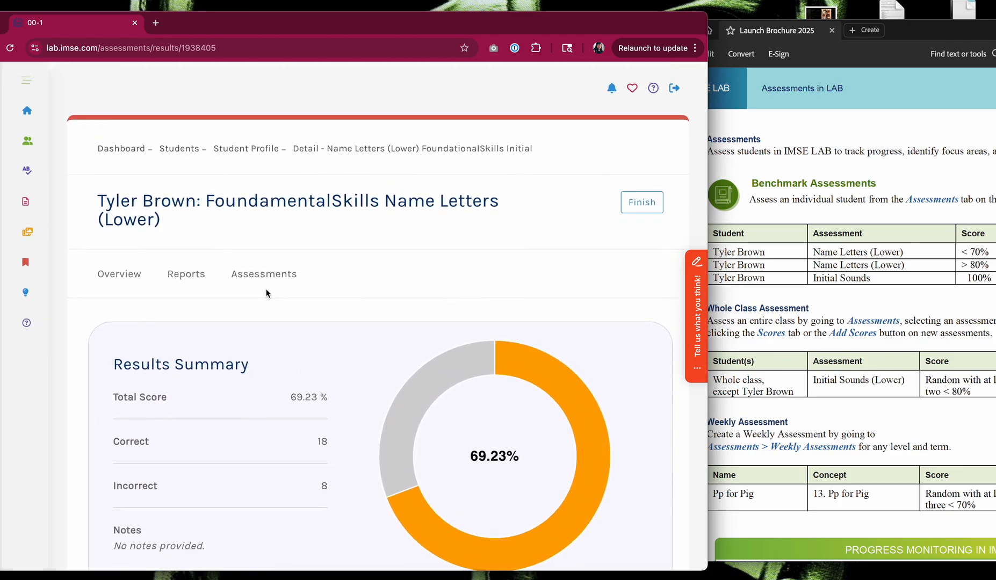
click(259, 275)
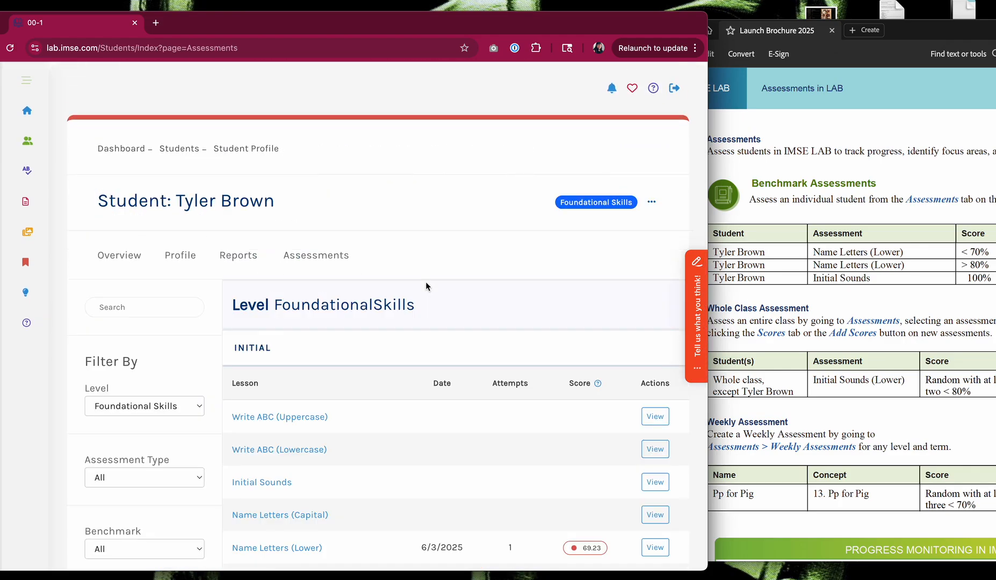
Step: Open the student's Name Letters (Lower) progress record and start a second assessment attempt
scroll(426, 285, down, 3)
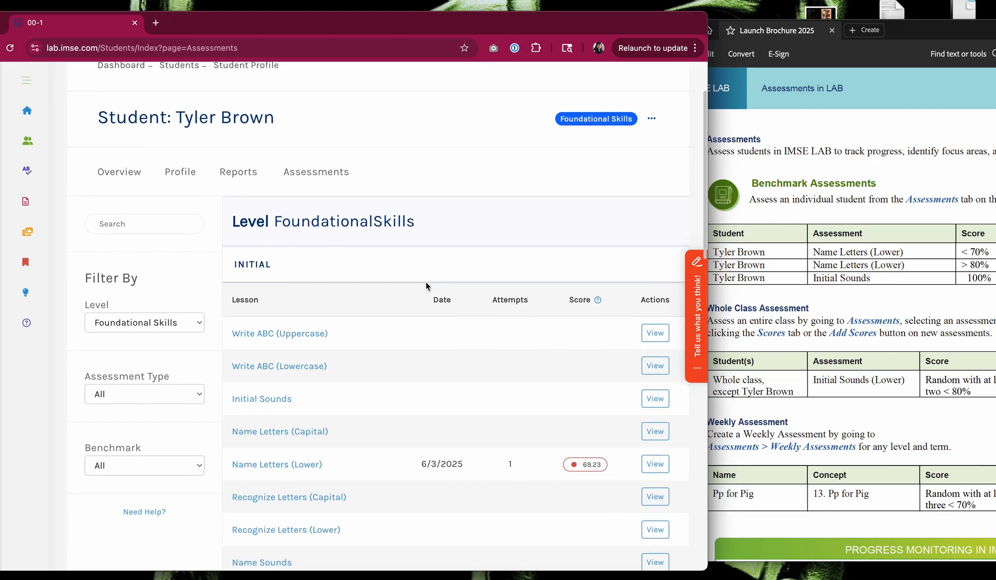
scroll(426, 282, down, 1)
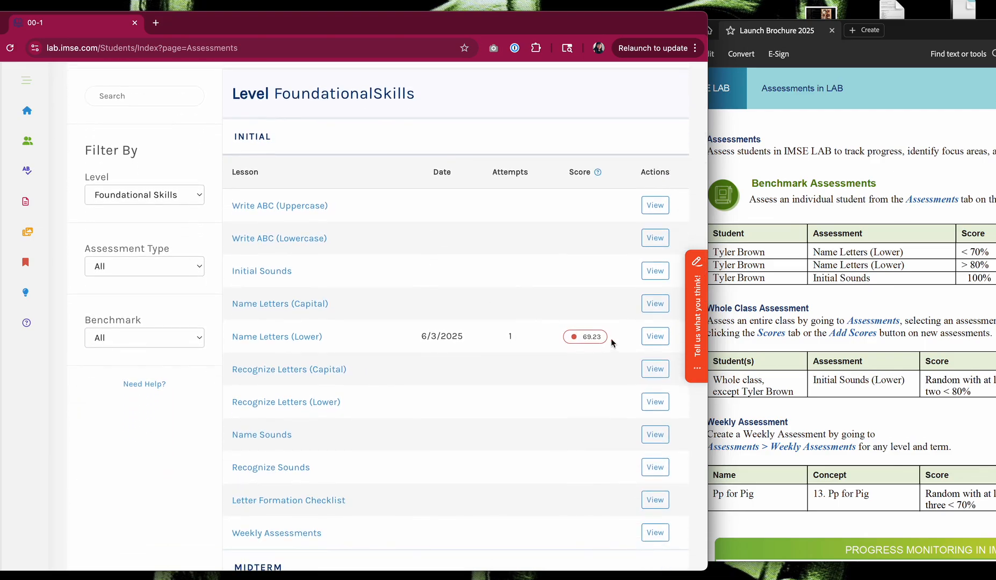
click(650, 339)
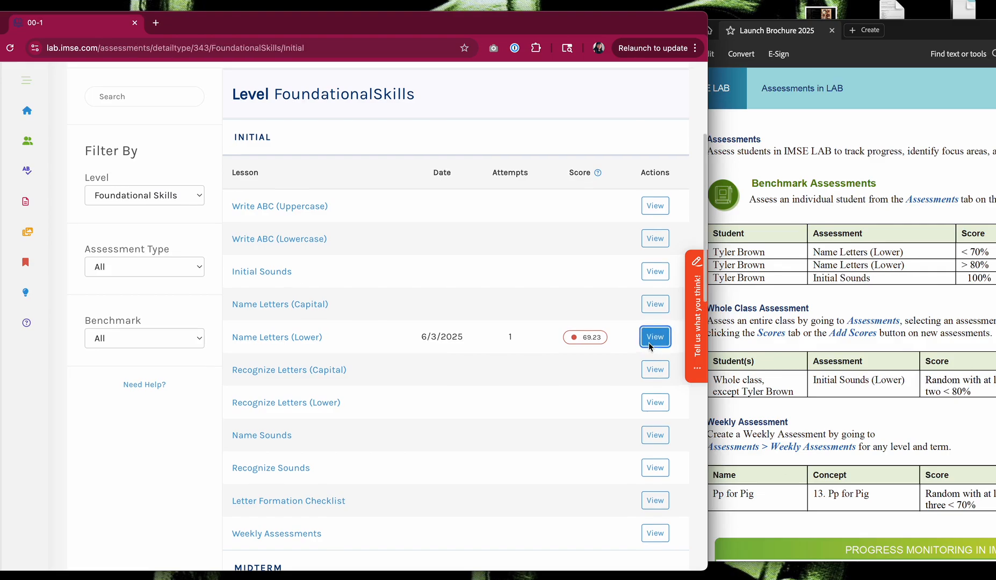
scroll(541, 352, down, 3)
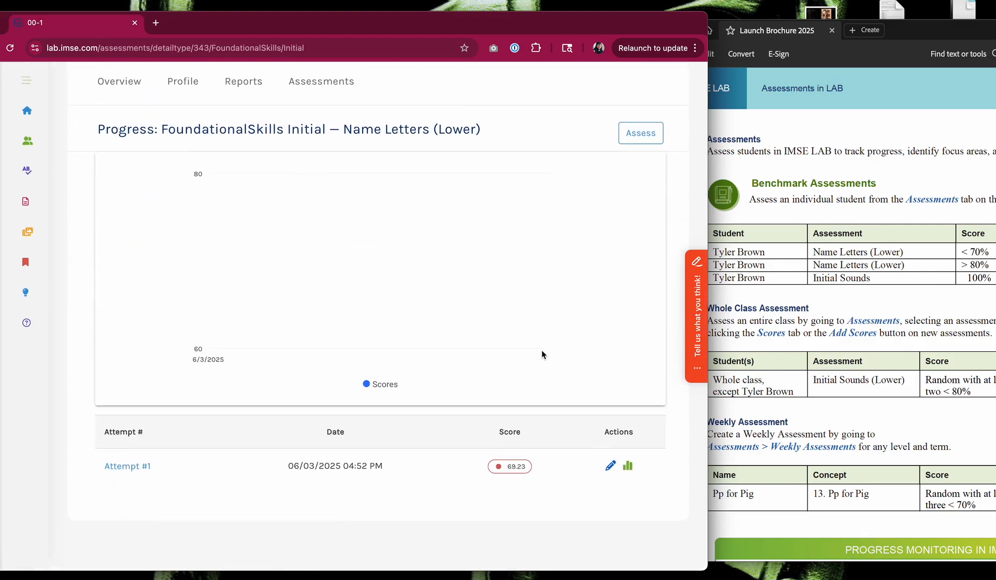
click(640, 133)
Step: Autofill all letters of the second Name Letters (Lower) attempt as Correct and save the assessment
scroll(114, 271, down, 3)
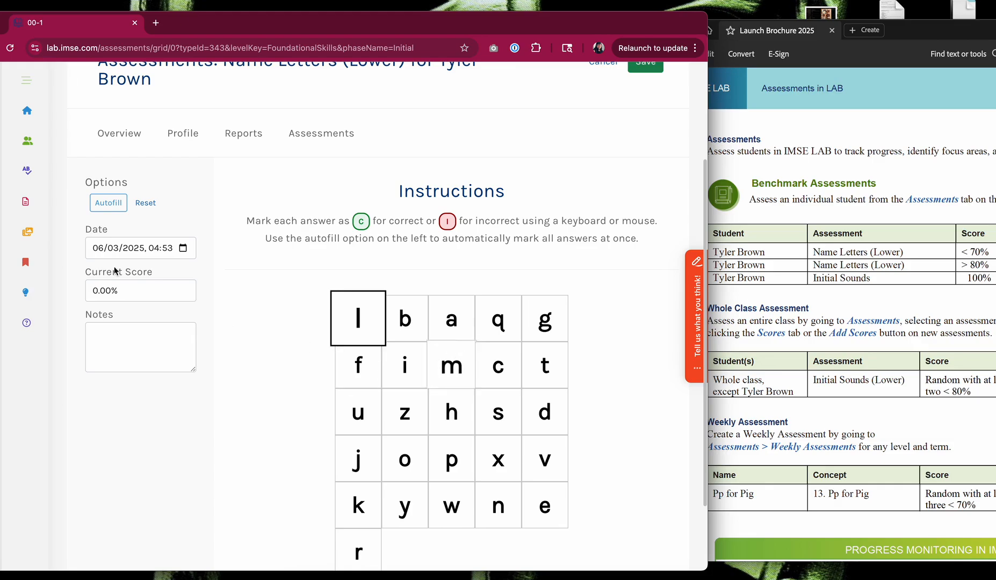
click(109, 202)
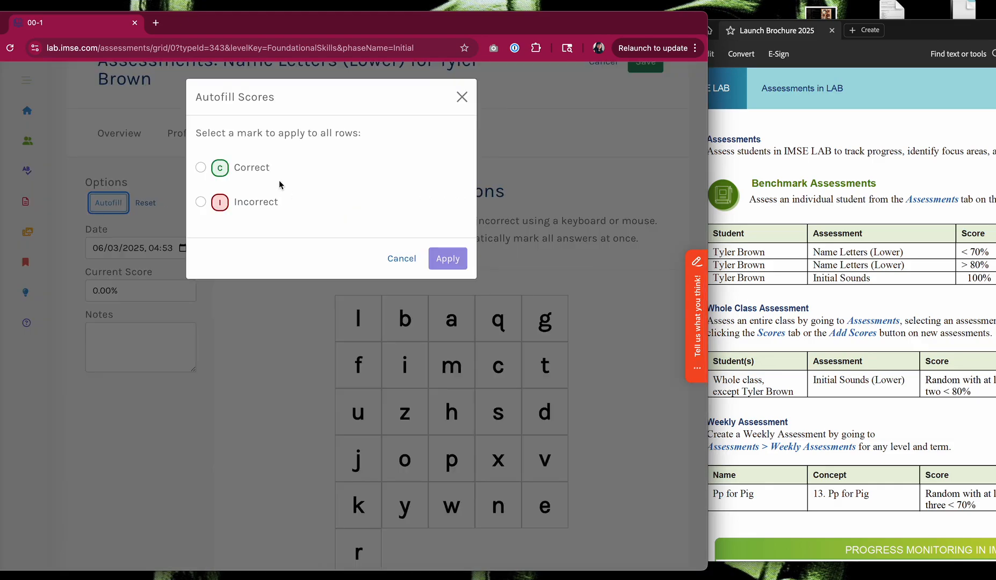
click(252, 165)
click(448, 259)
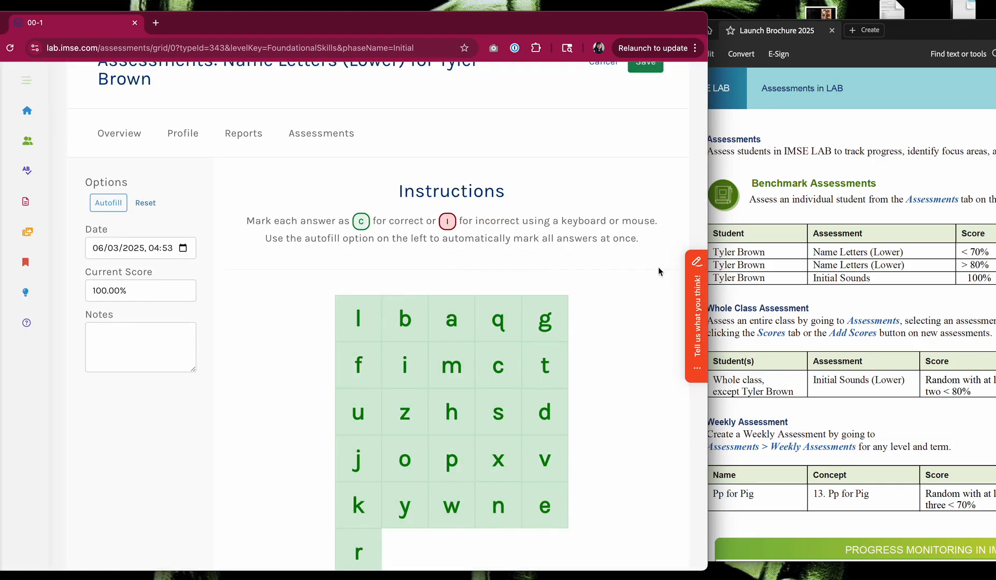
scroll(624, 162, up, 2)
click(645, 108)
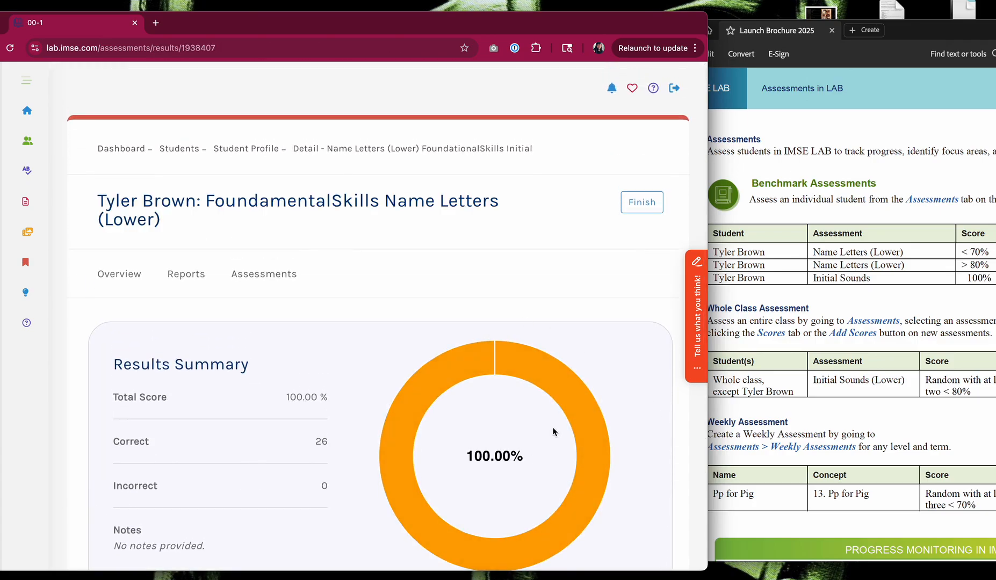
Step: Return to the student's assessments list, check the score column, and open the Name Letters (Lower) progress record
scroll(546, 296, down, 1)
click(278, 219)
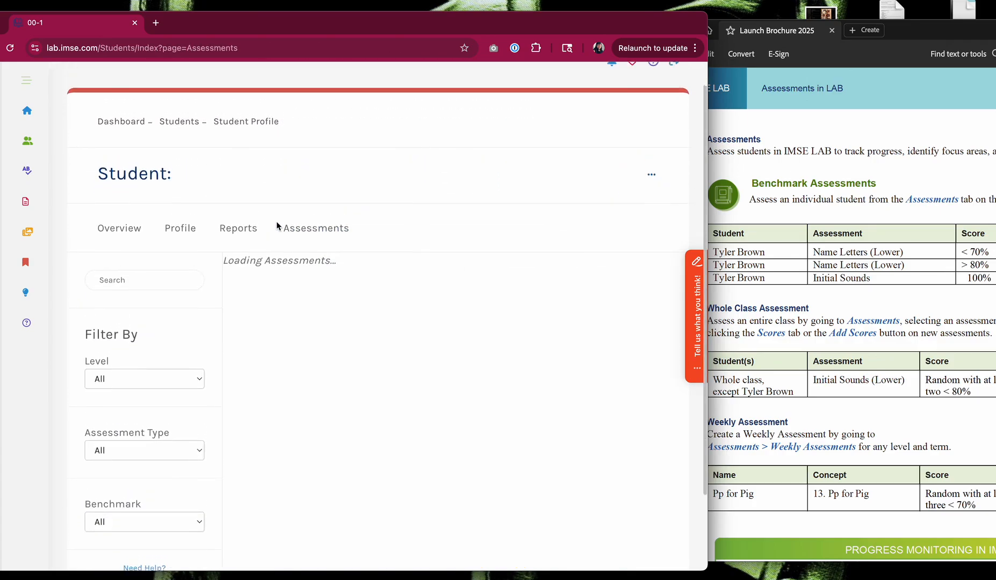
scroll(475, 252, down, 3)
scroll(475, 251, down, 1)
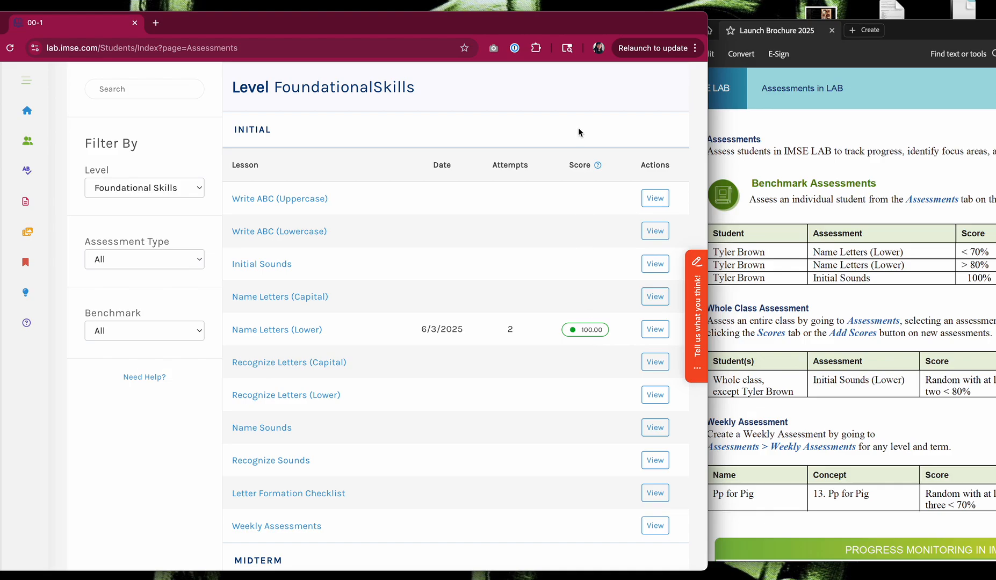
mouse_move(597, 167)
click(650, 333)
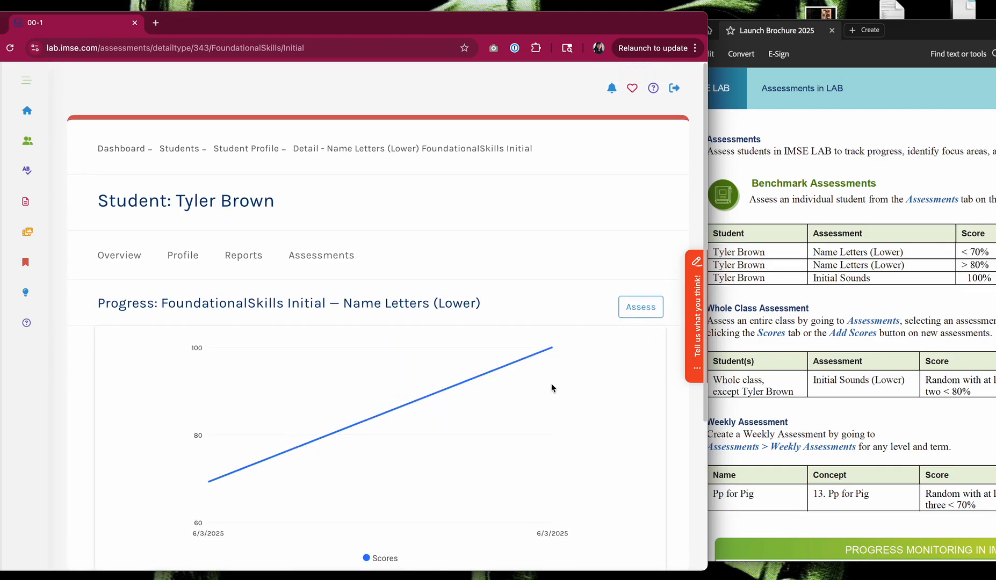
Step: Review the progress graph and both attempts' dates, and open the results summary for Attempt #1
scroll(552, 389, down, 3)
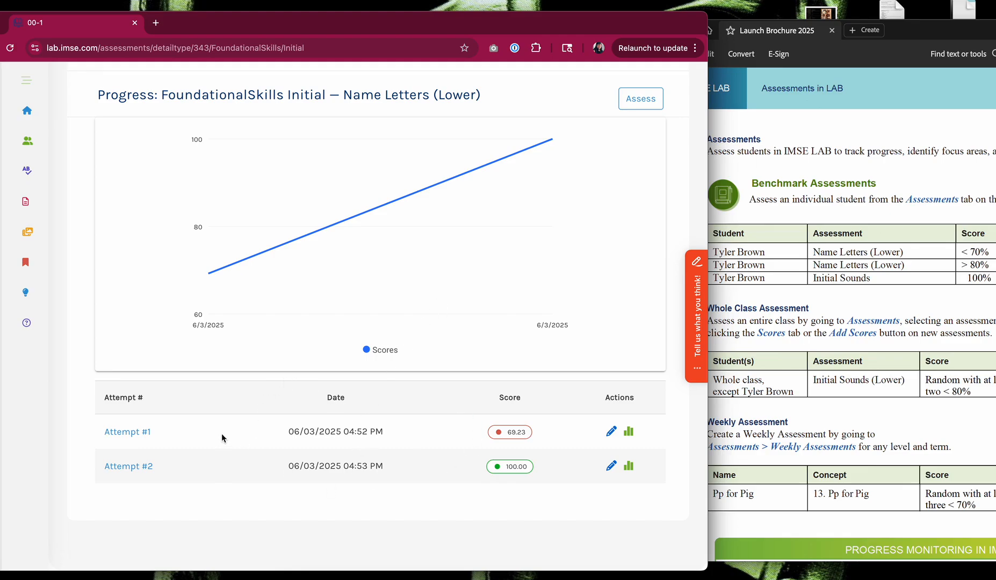
drag(289, 433, 375, 468)
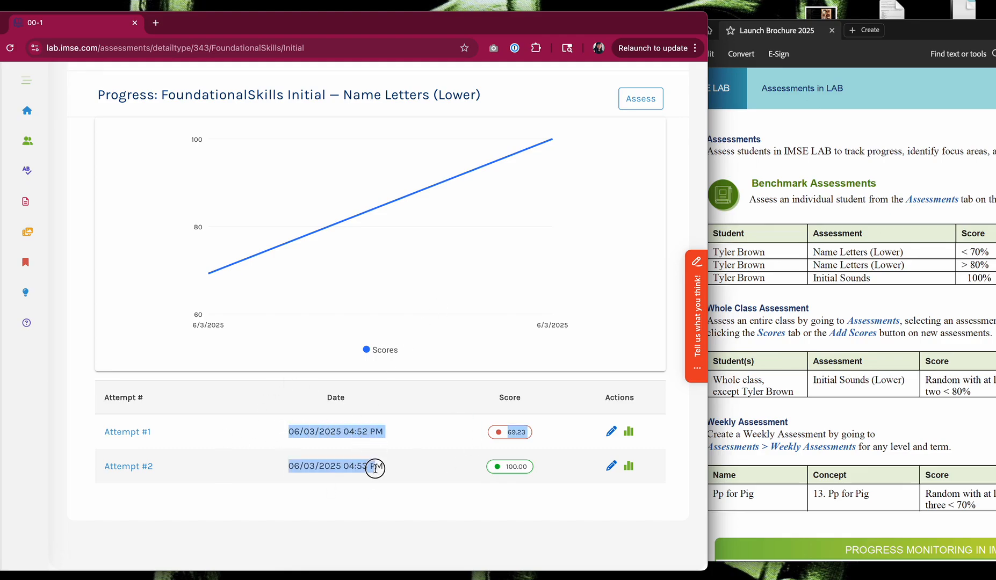
click(399, 504)
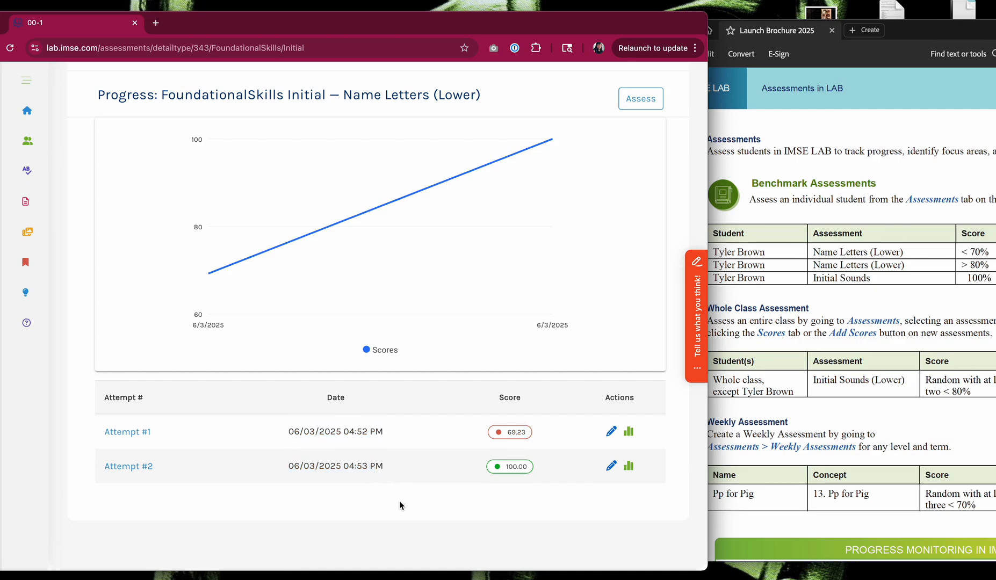
click(628, 434)
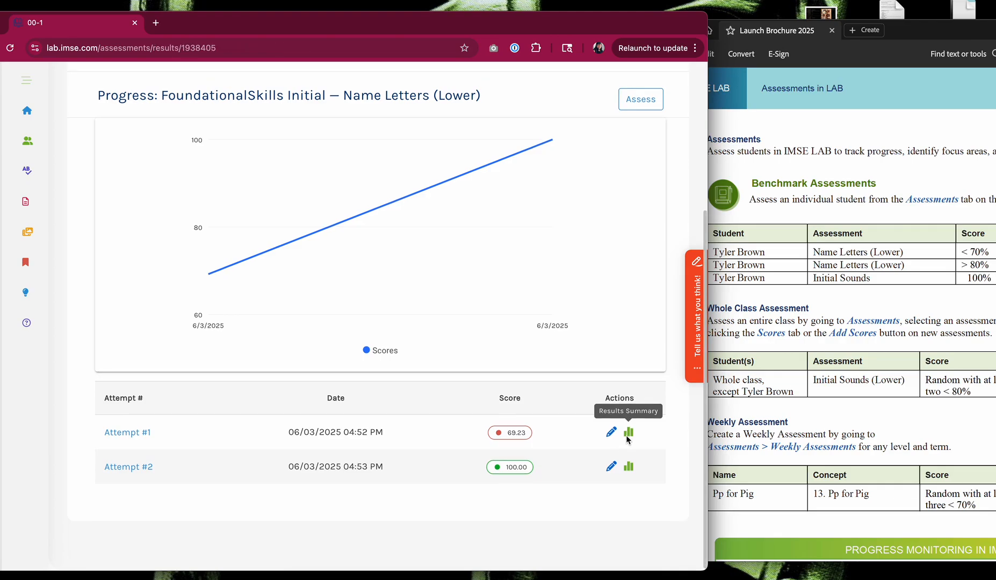
scroll(582, 216, down, 3)
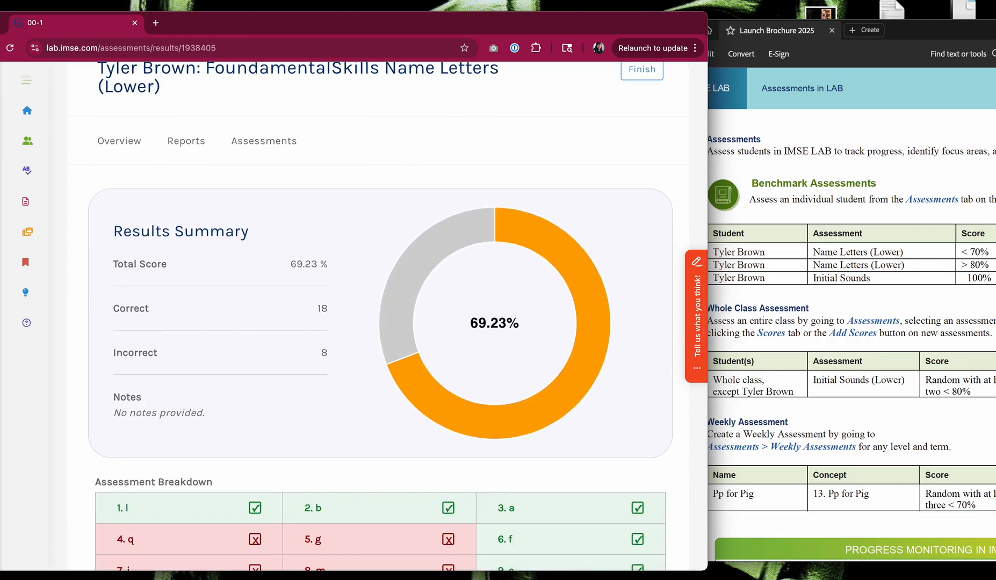
Step: Leave the Attempt #1 results and review both attempts' scores on the Name Letters (Lower) progress graph and table
drag(307, 25, 360, 32)
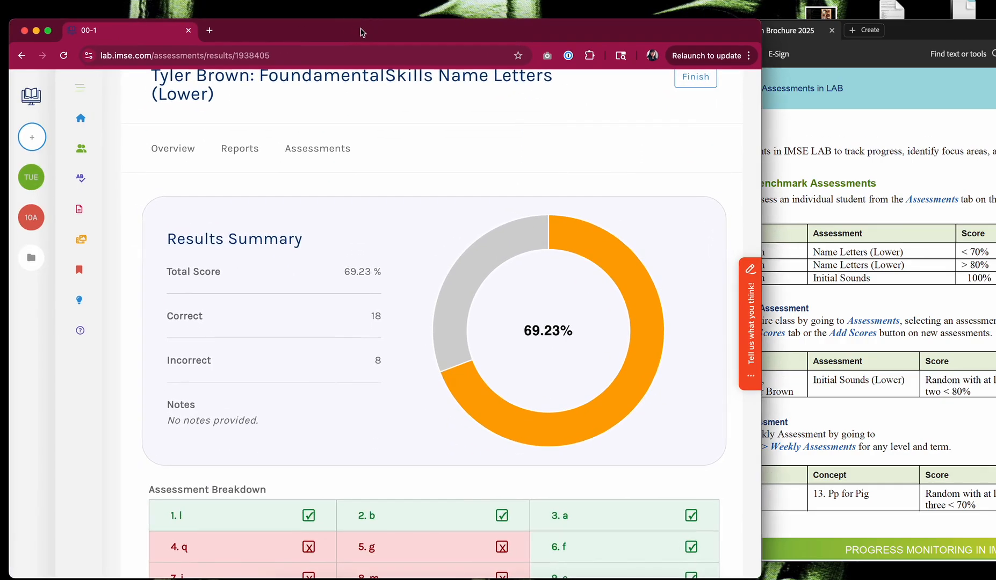
click(21, 56)
drag(281, 38, 221, 43)
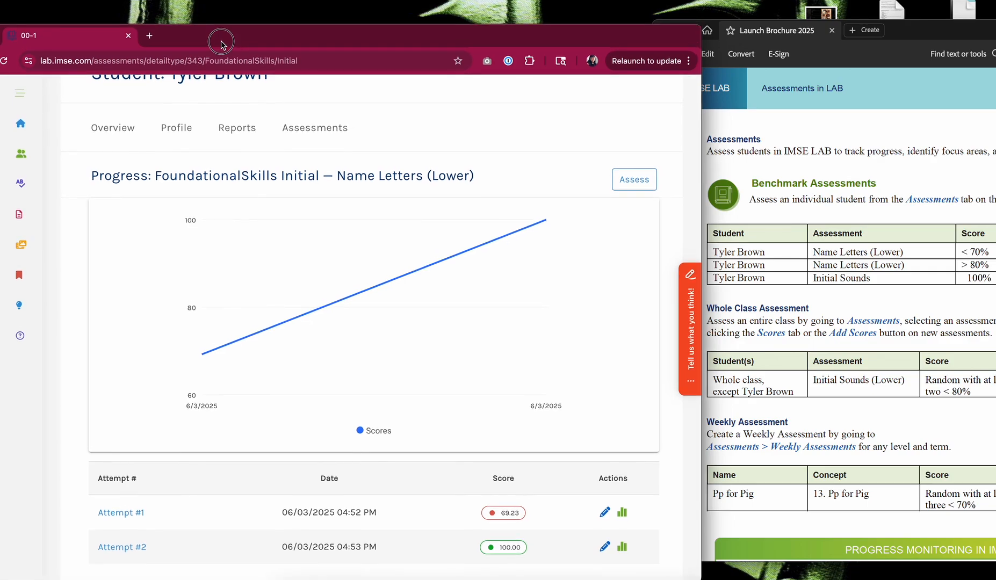
scroll(332, 386, down, 3)
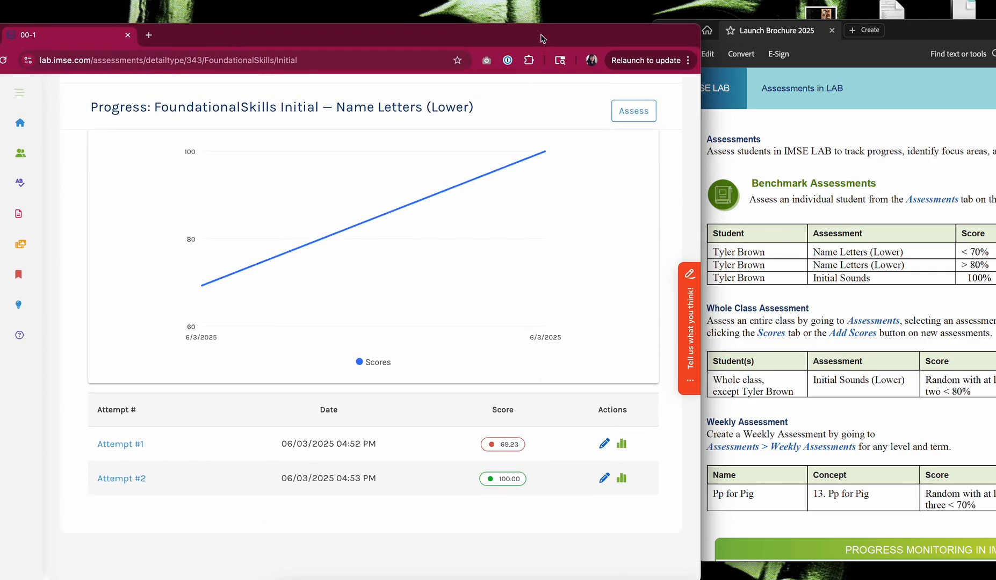
drag(541, 39, 542, 33)
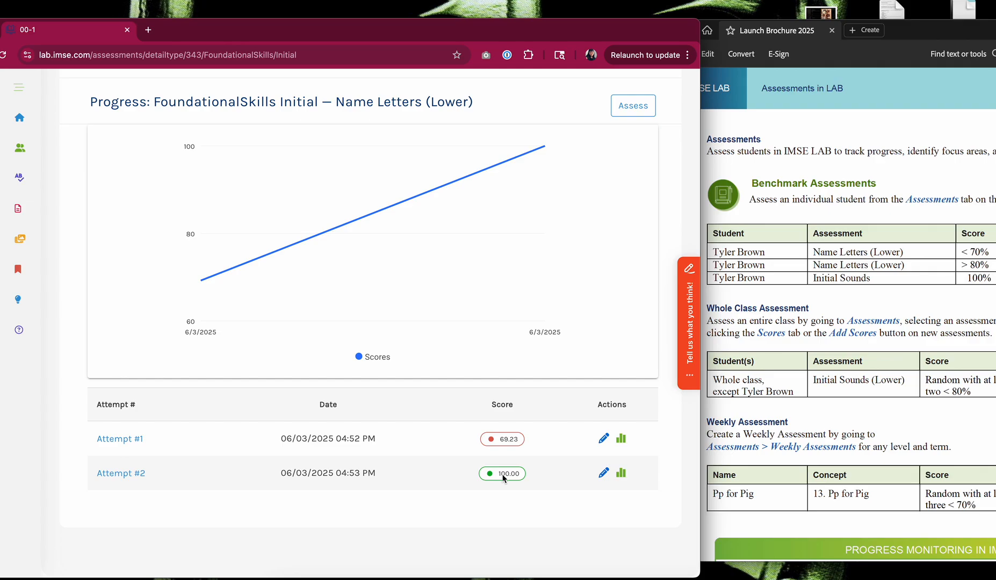
Step: Consult the brochure's Whole Class Assessment section and open Initial Sounds from the class's Foundational Skills assessments
scroll(860, 371, down, 5)
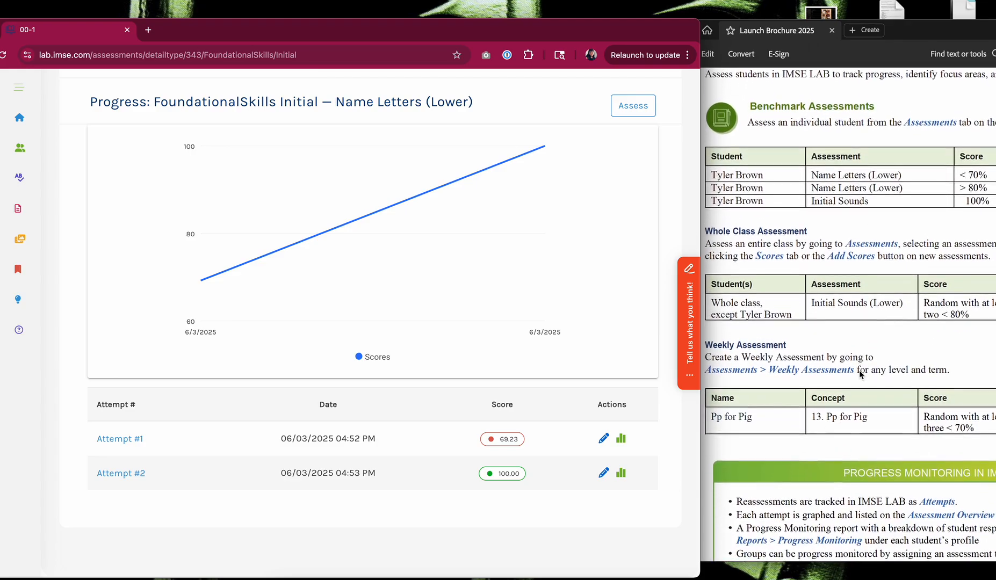
scroll(860, 371, down, 2)
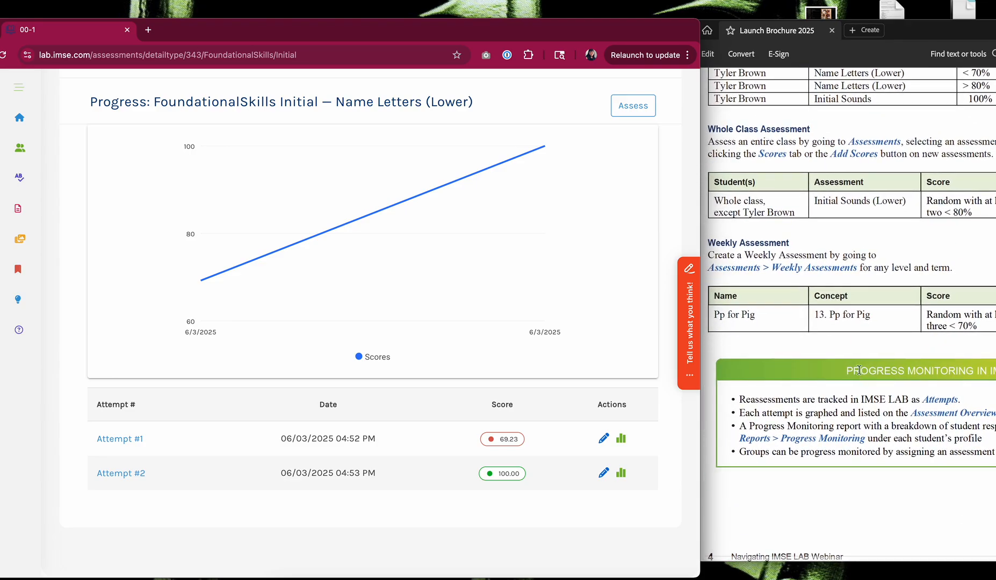
click(21, 87)
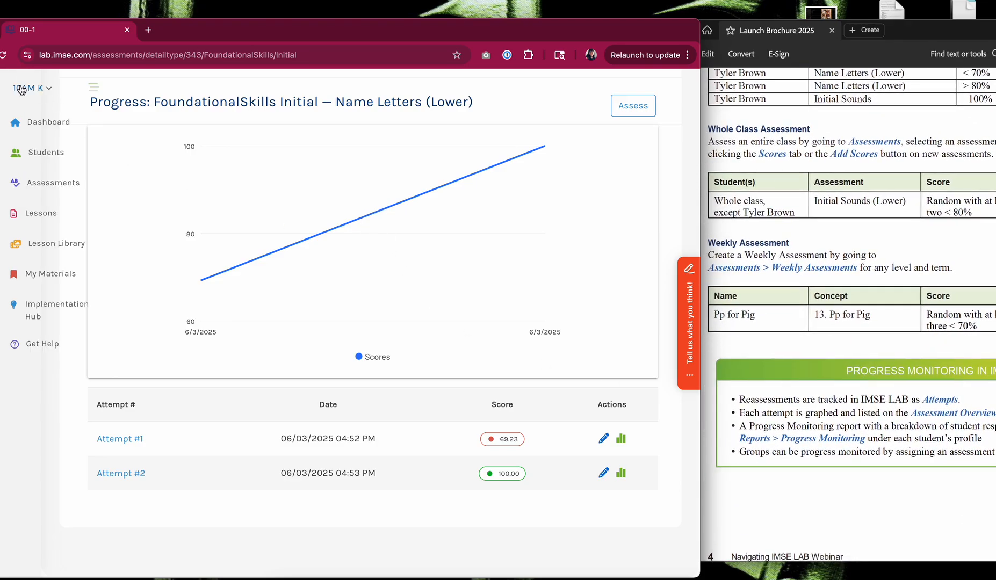
click(61, 188)
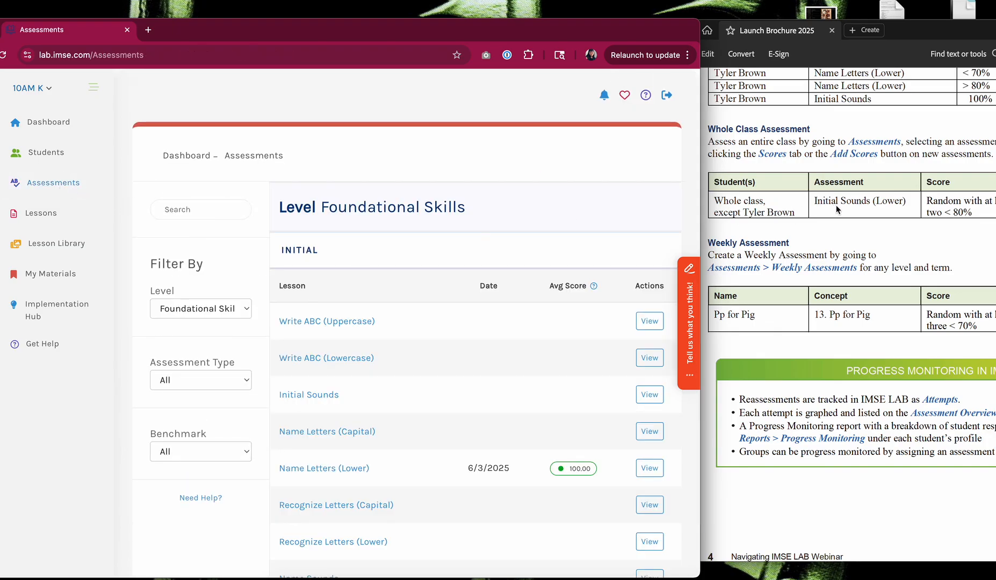
scroll(642, 387, down, 3)
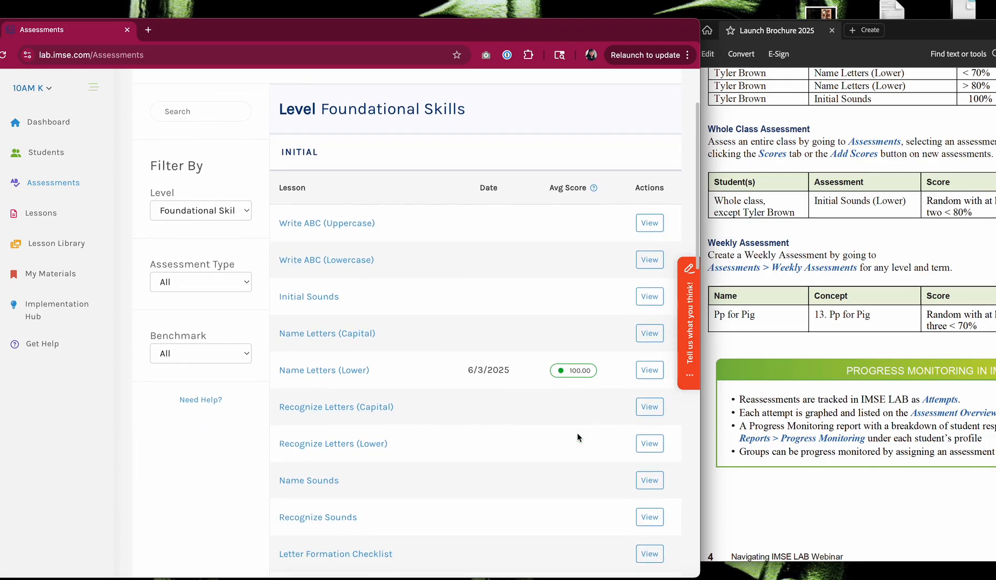
click(641, 291)
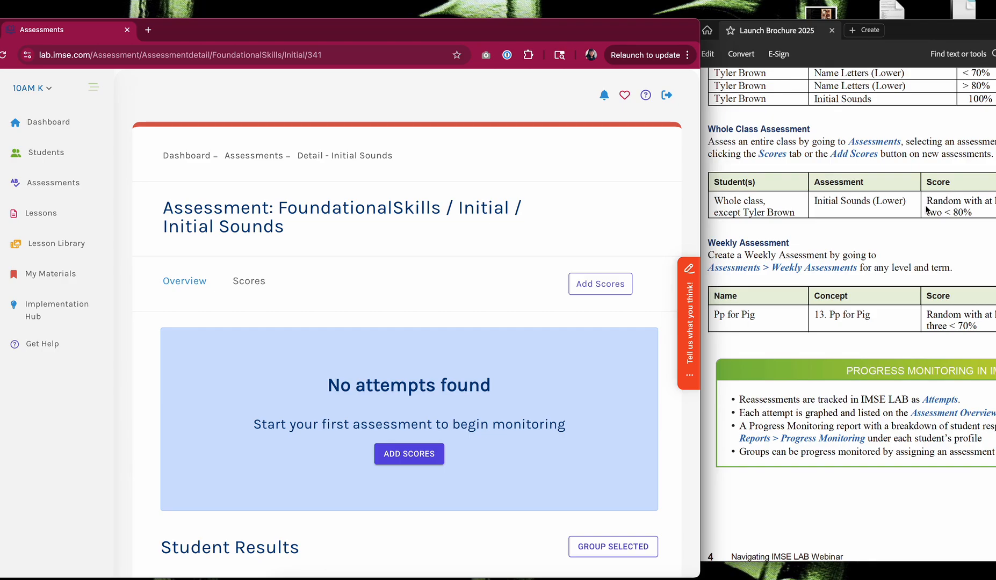
Step: Check the brochure's whole-class score requirement and start adding class scores for the Initial Sounds assessment
scroll(927, 210, right, 2)
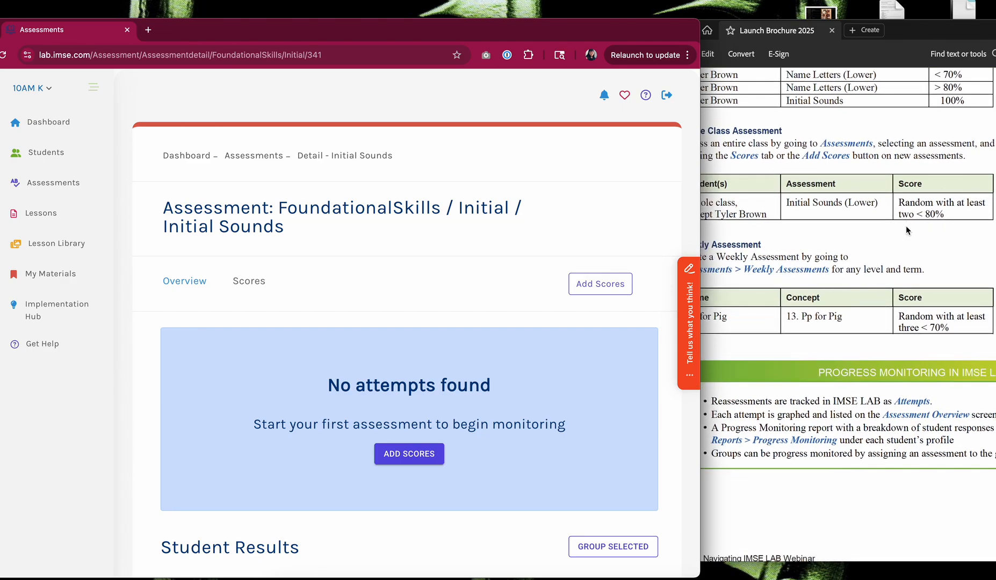
scroll(906, 230, left, 2)
scroll(906, 230, down, 1)
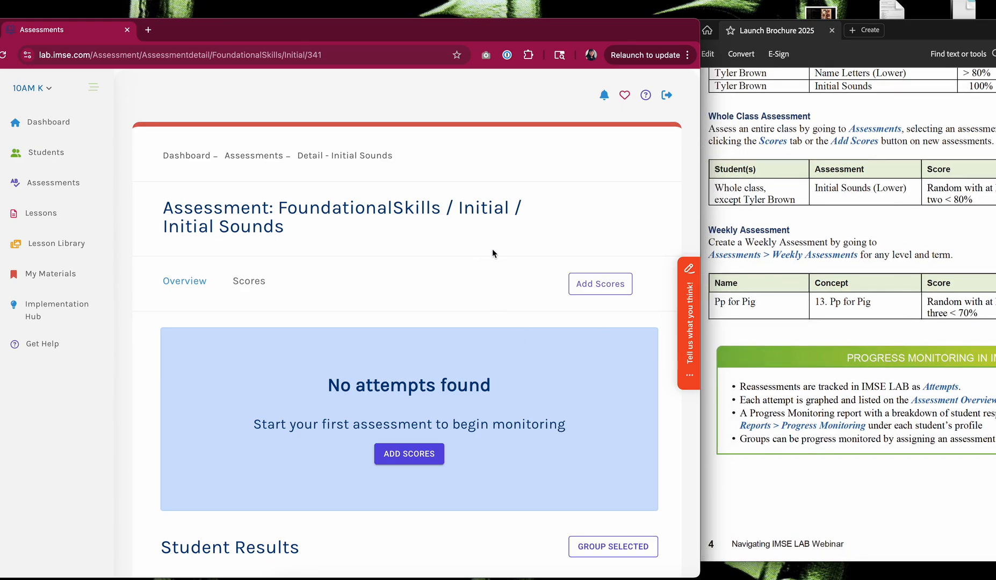
scroll(493, 253, down, 1)
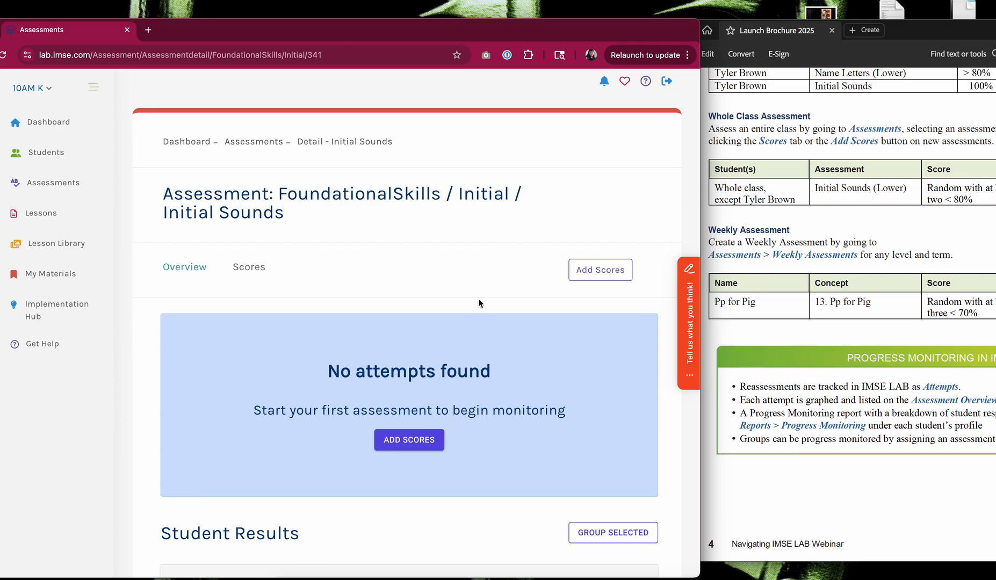
scroll(438, 441, down, 2)
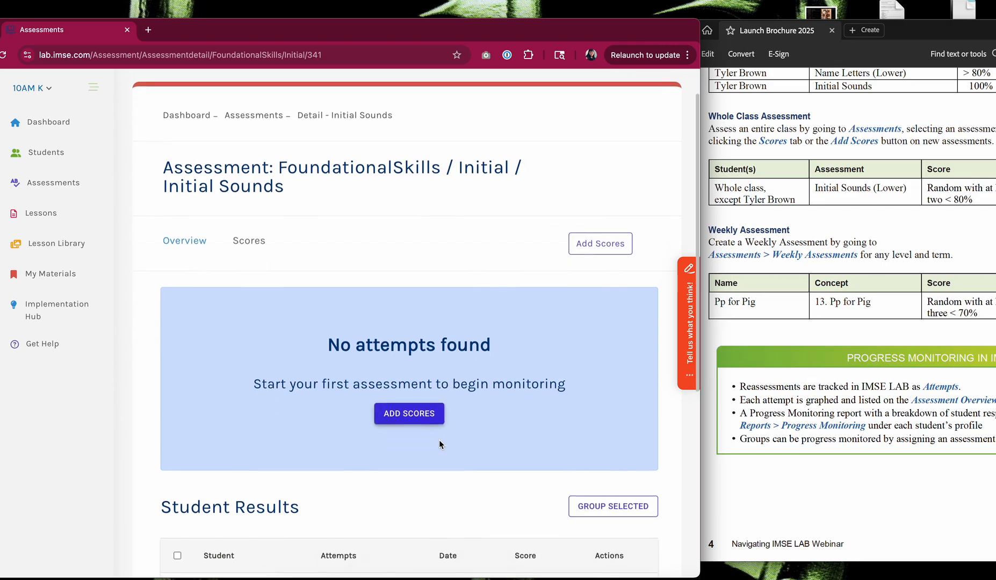
scroll(486, 467, down, 3)
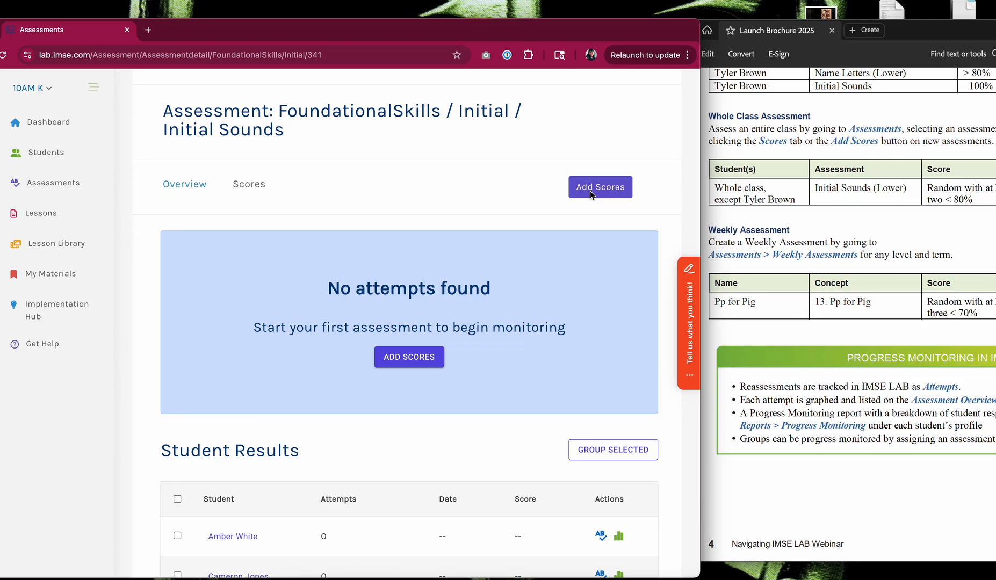
click(590, 191)
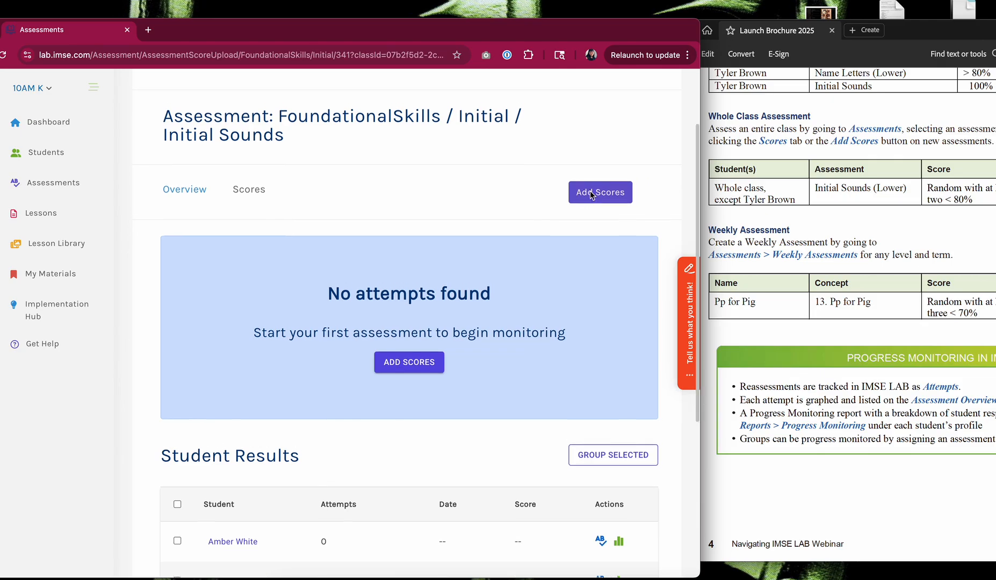
scroll(483, 258, down, 5)
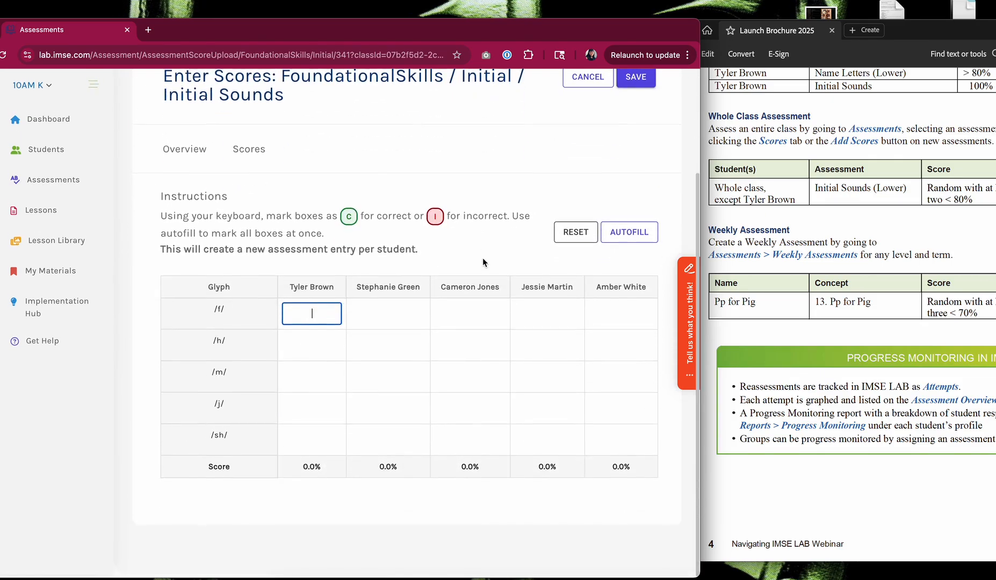
Step: Recheck the brochure's target scores, and mark /f/ and /h/ as C for every student except the one in the first column
click(500, 510)
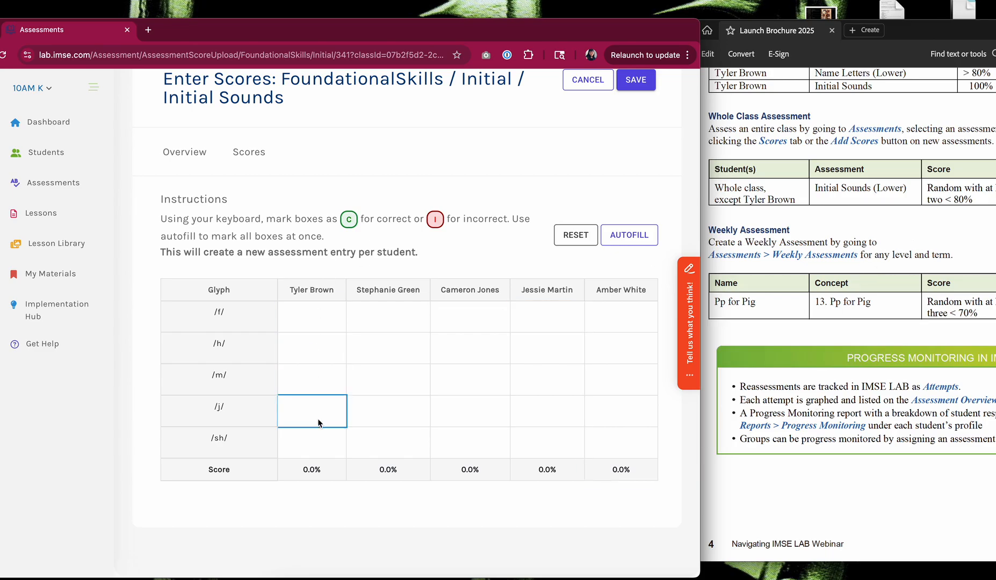
scroll(936, 210, right, 2)
scroll(935, 209, up, 1)
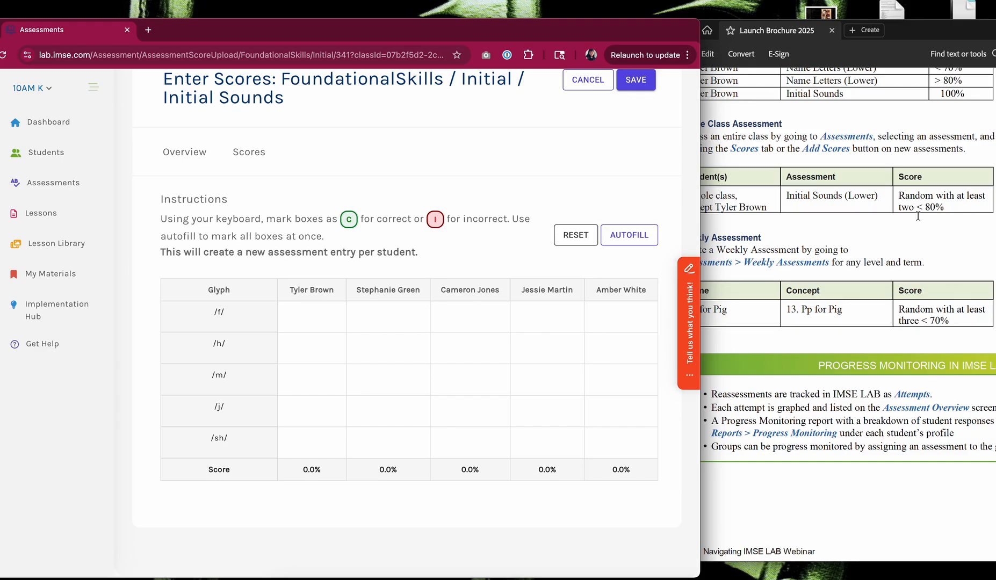
click(404, 321)
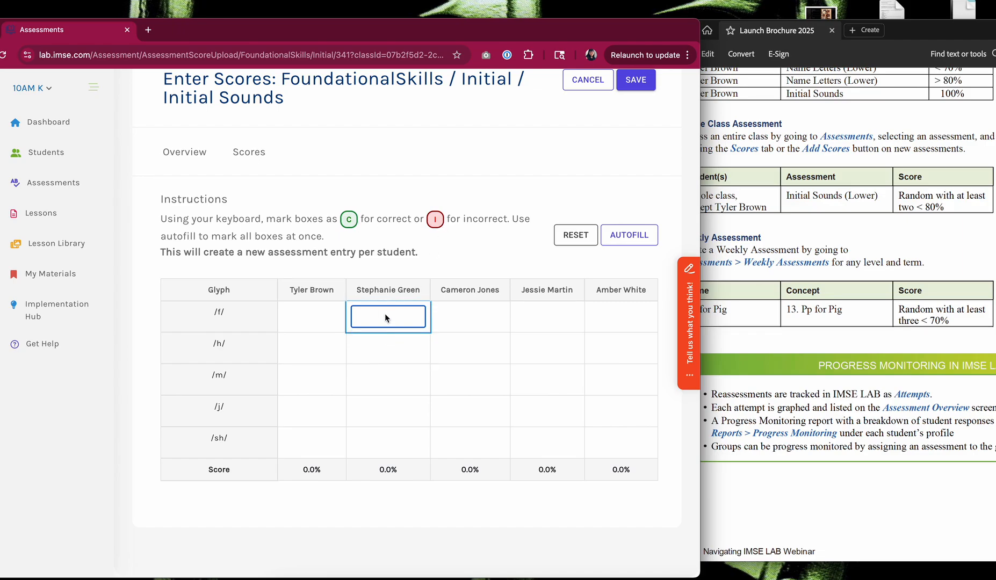
text(ccc)
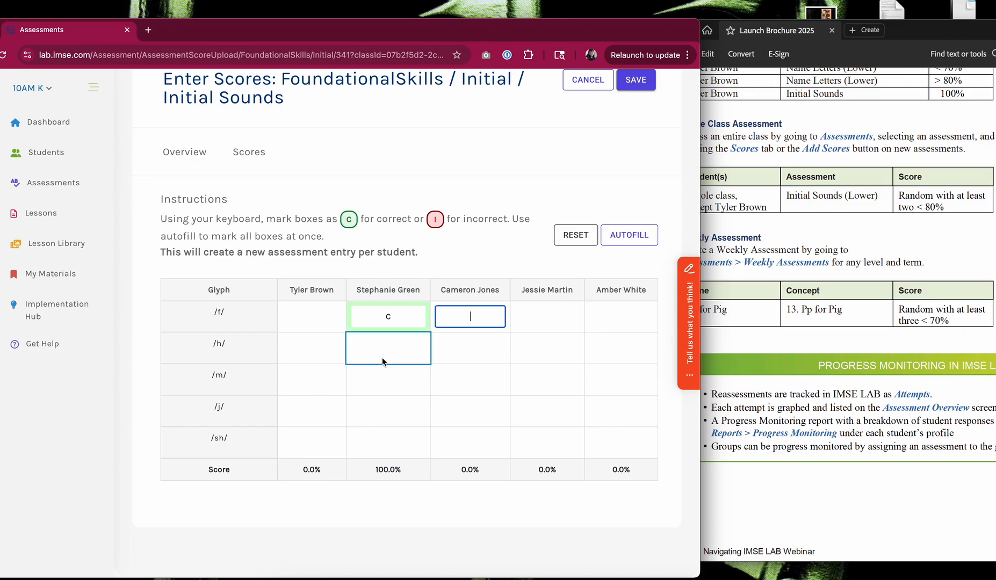
text(c)
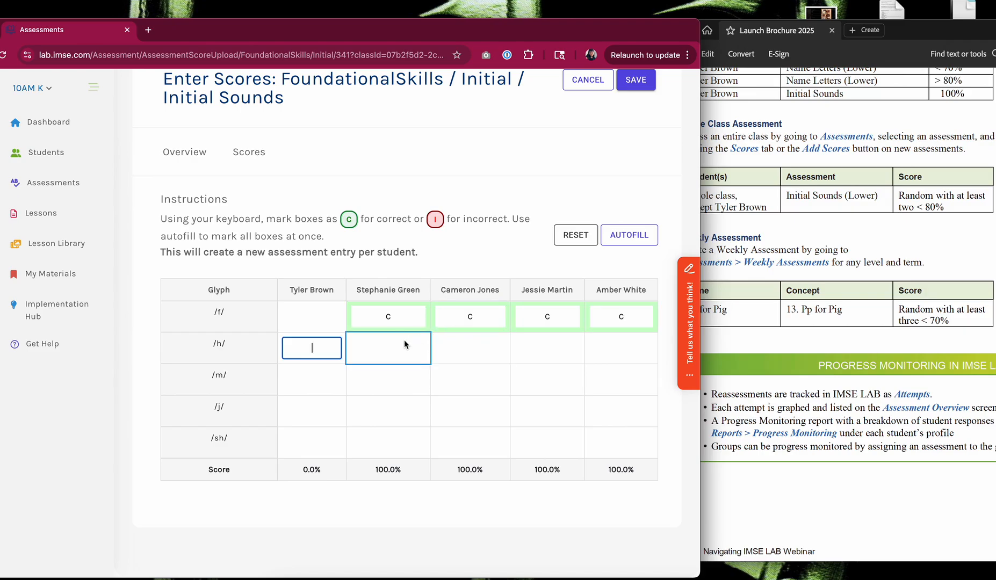
click(404, 340)
text(cccc)
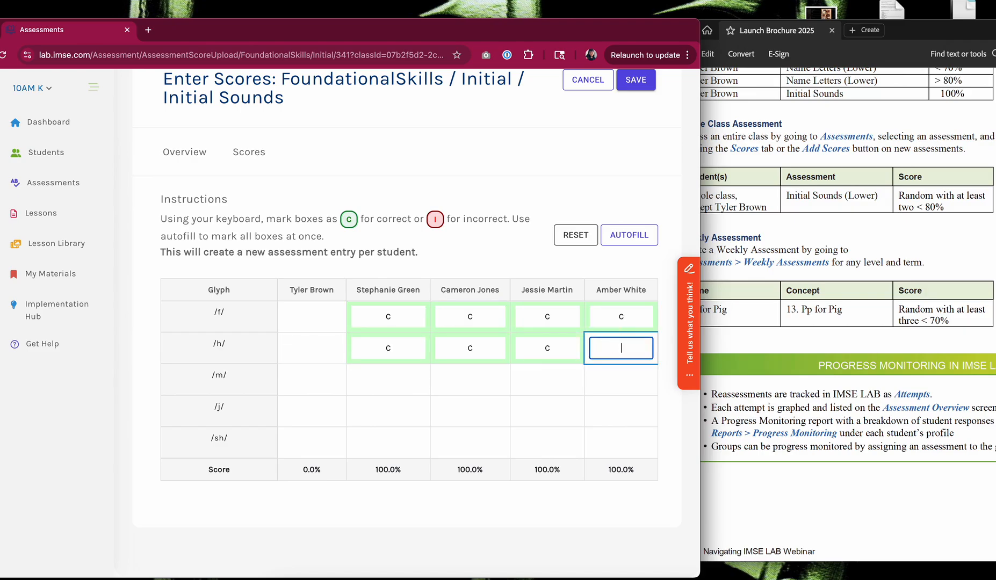
Step: Mark the /m/ and /j/ rows as I, C, I, C for the second through fifth students
click(372, 392)
text(icic)
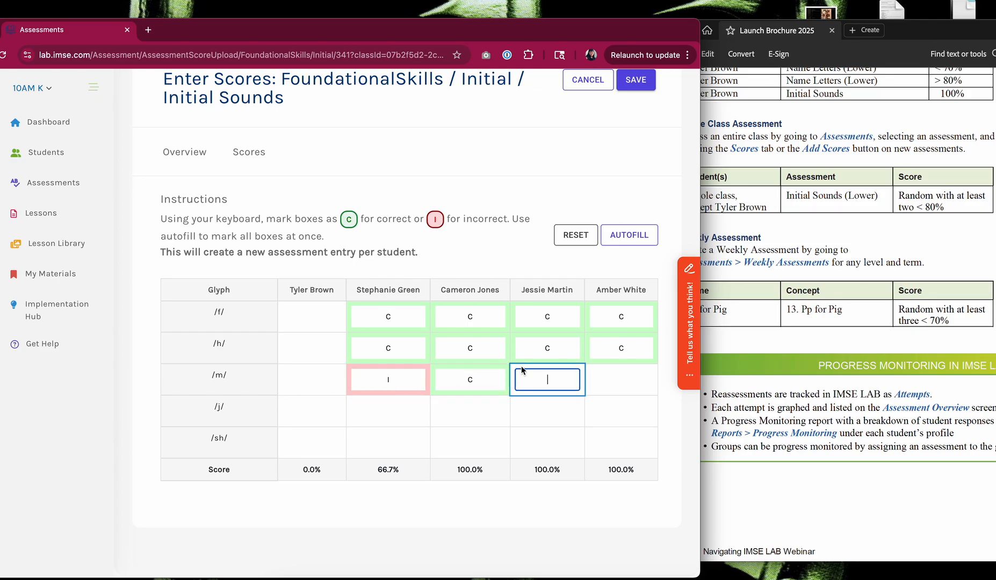
click(399, 417)
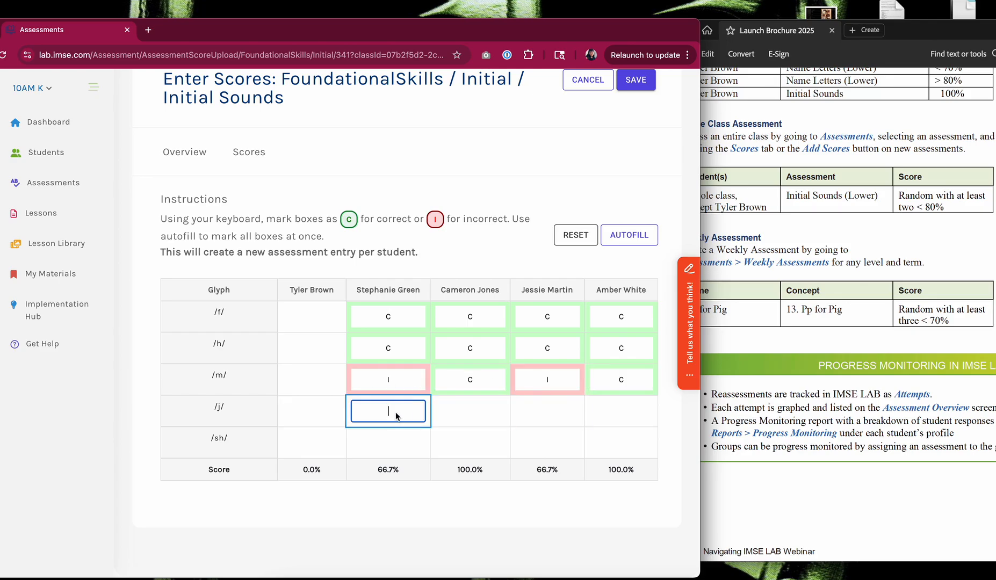
text(ic)
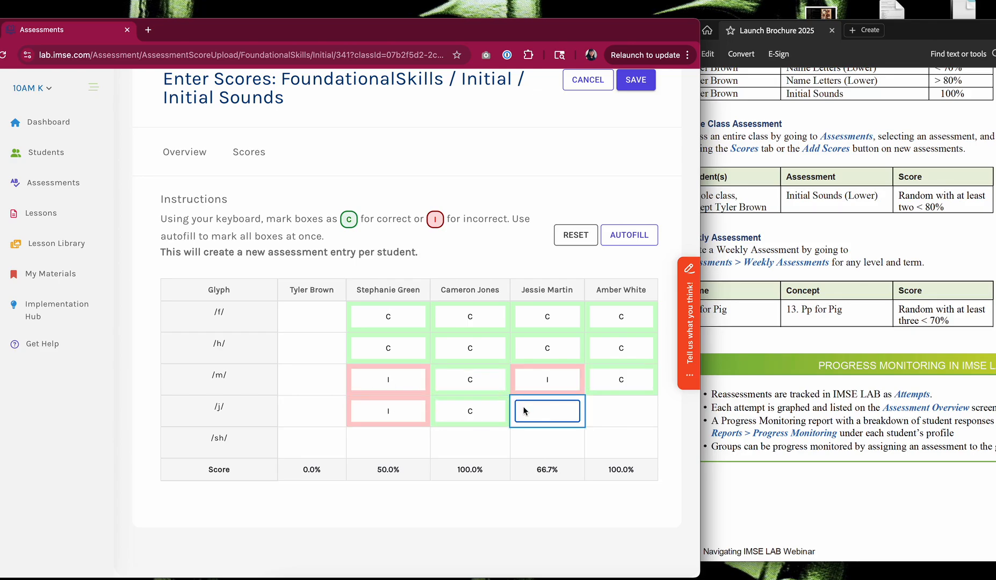
text(ic)
Step: Mark /sh/ as C for the second through fifth students and save the class's Initial Sounds scores
click(388, 449)
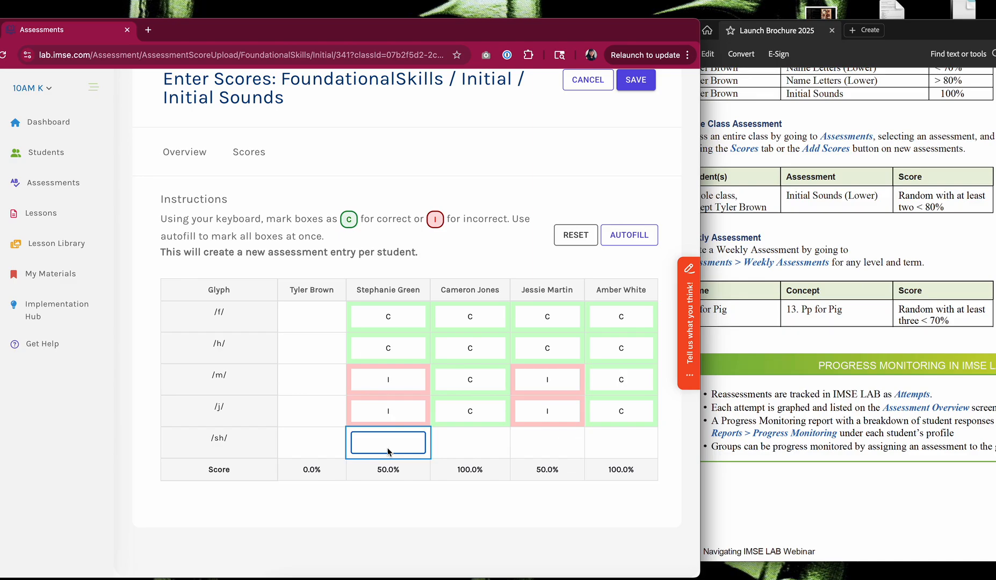
text(cc)
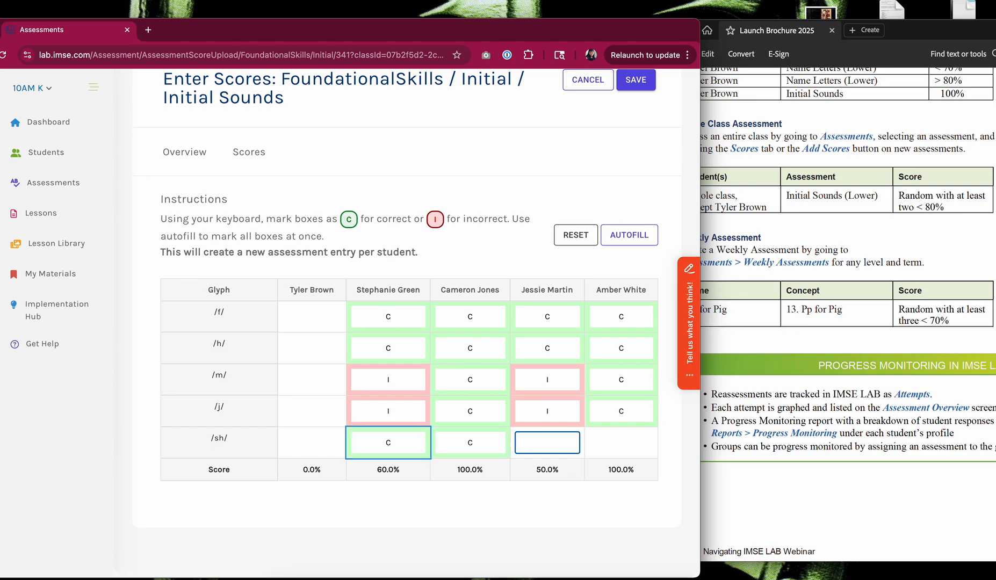
text(cc)
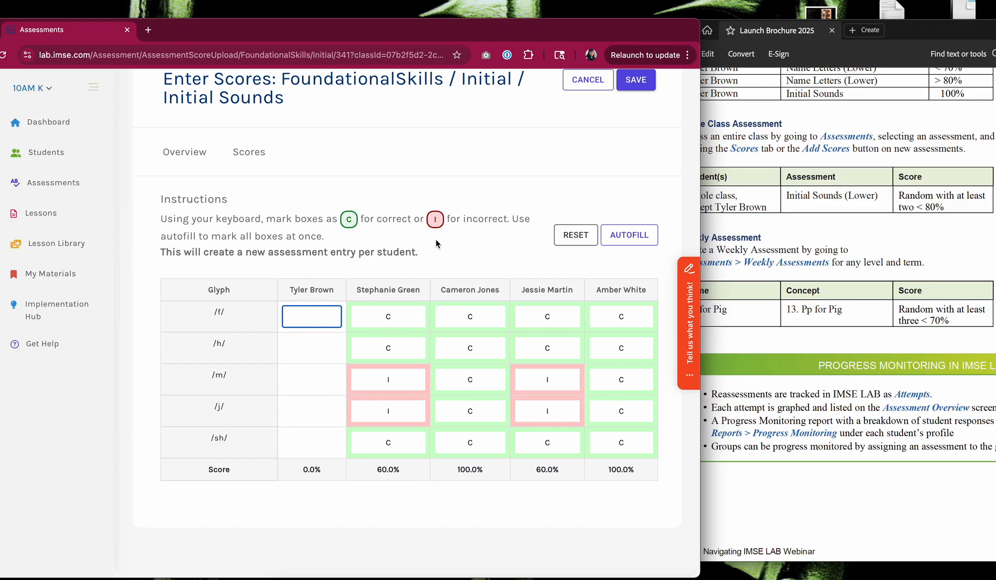
scroll(436, 239, up, 1)
click(636, 118)
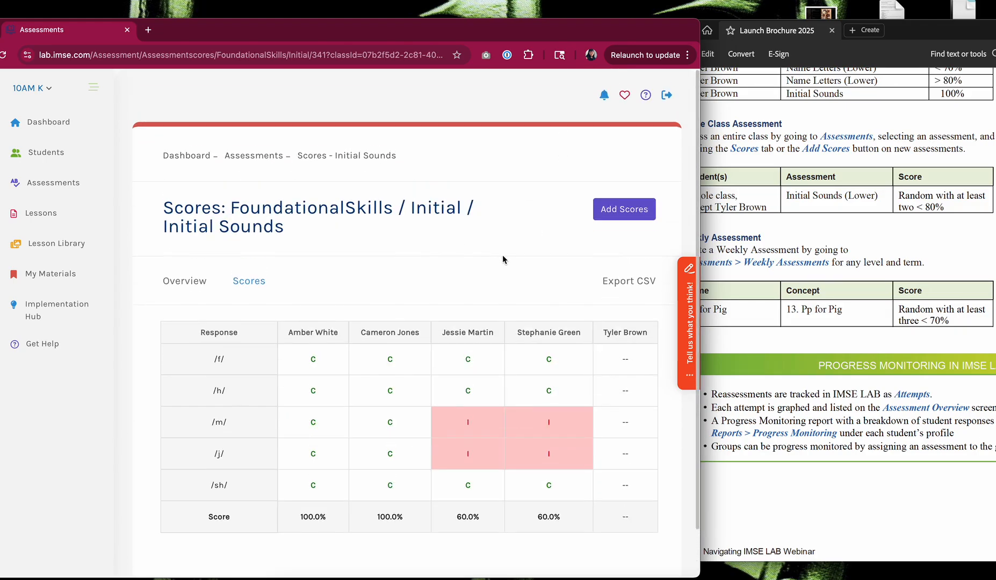
Step: Review the saved Initial Sounds scores, and examine the Overview bar chart and Student Results table
scroll(503, 255, down, 1)
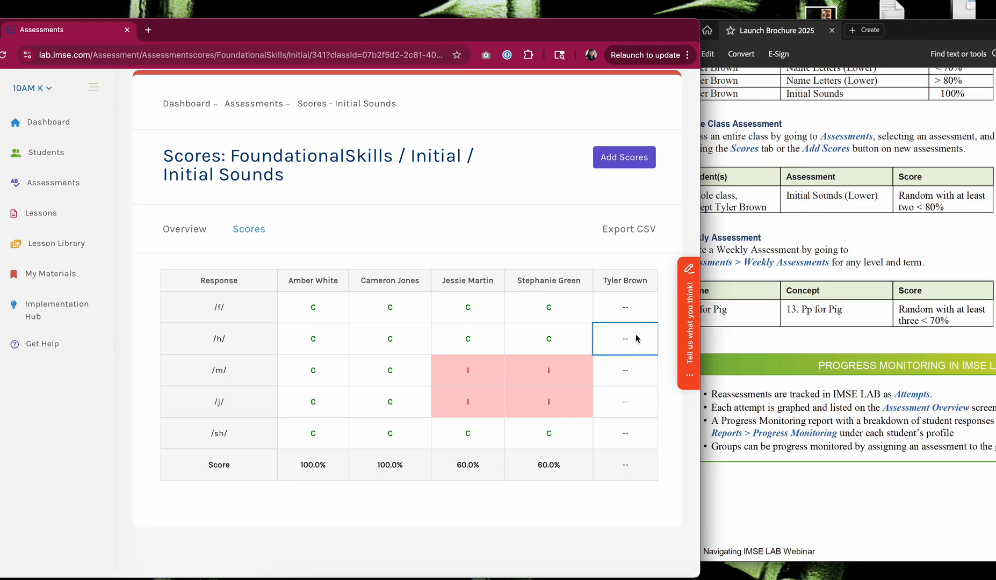
click(183, 235)
scroll(452, 274, down, 3)
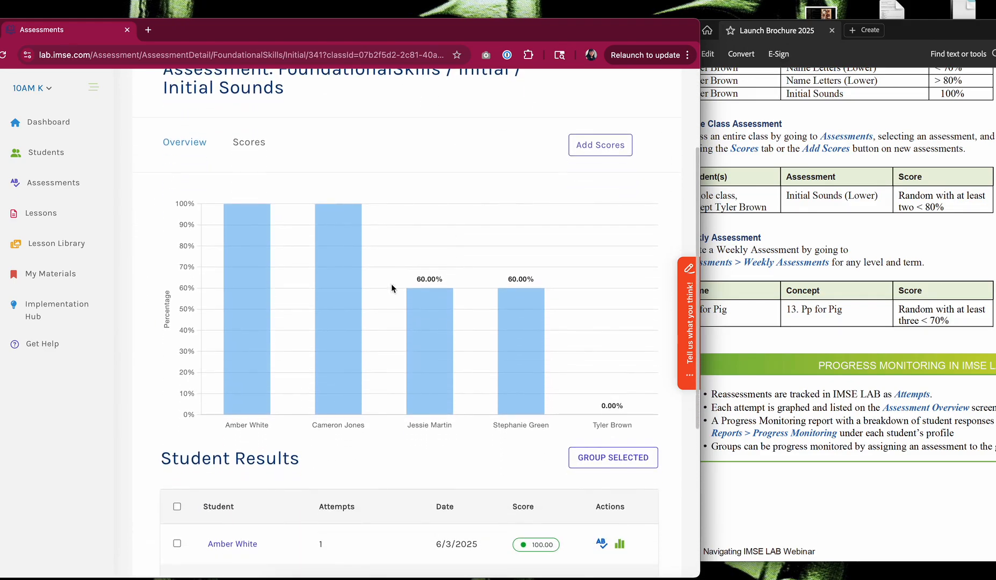
scroll(470, 489, down, 1)
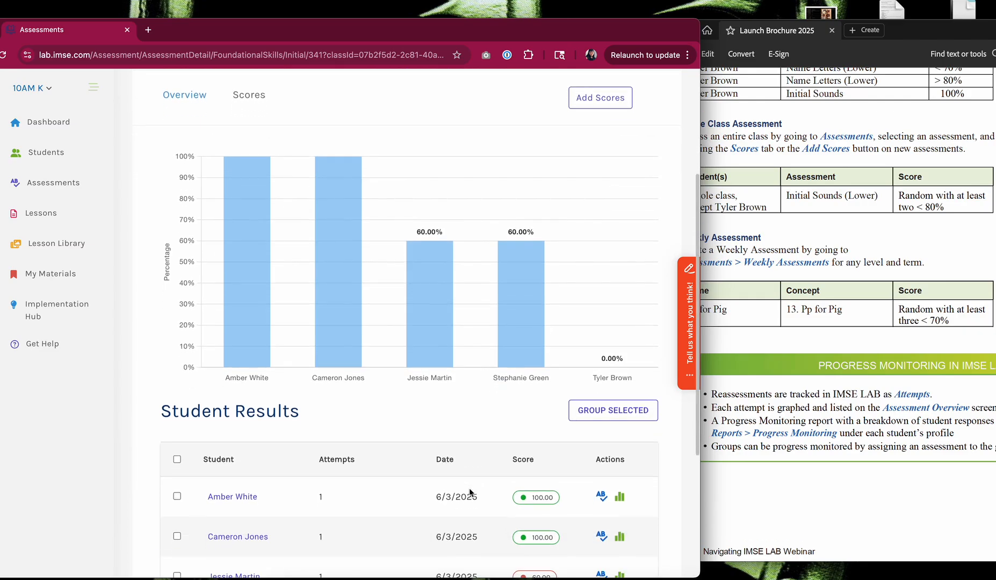
scroll(516, 449, down, 4)
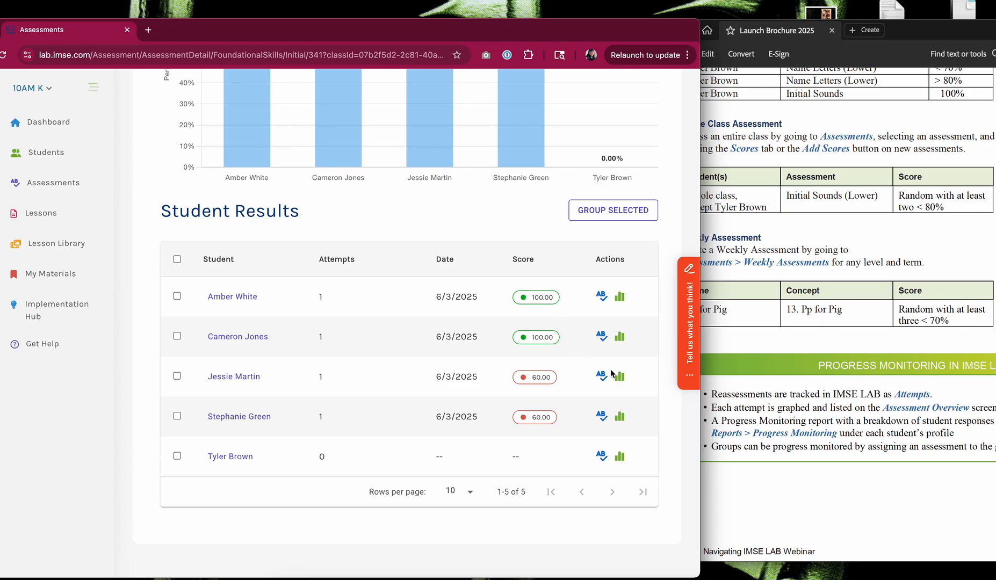
scroll(568, 382, up, 2)
scroll(568, 382, up, 1)
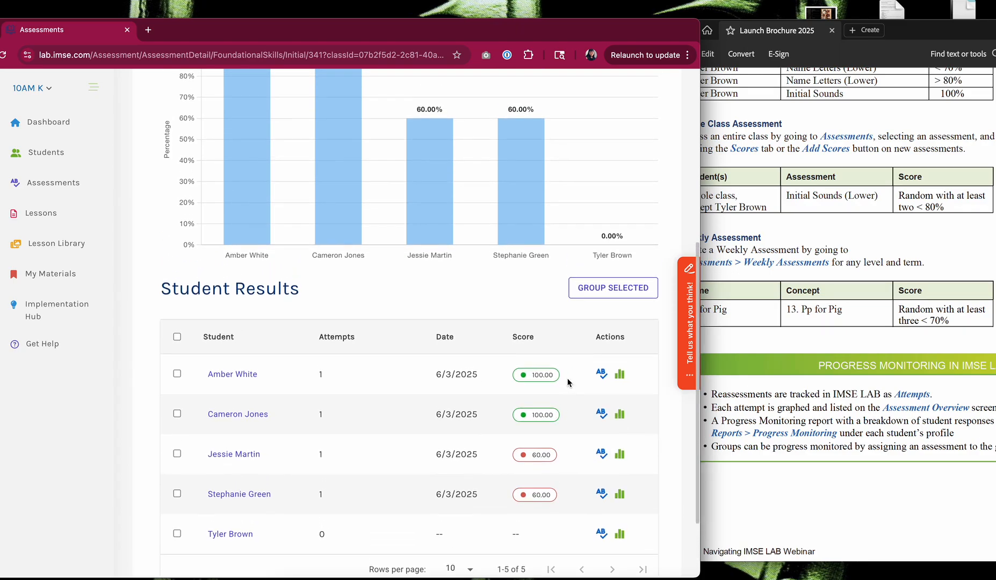
Step: Open a new score entry for the class's Initial Sounds assessment
scroll(520, 336, down, 2)
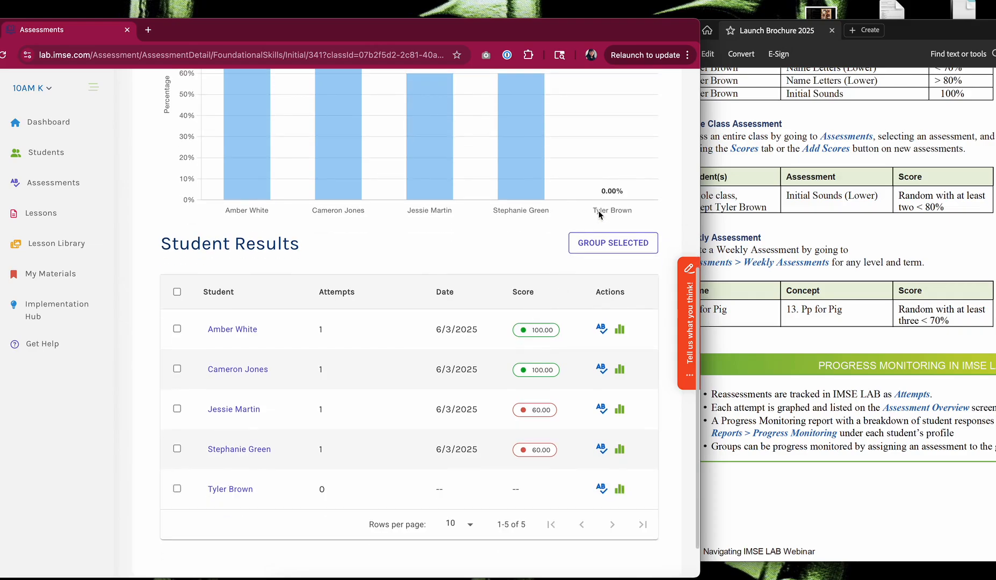
scroll(592, 250, up, 3)
scroll(593, 254, up, 3)
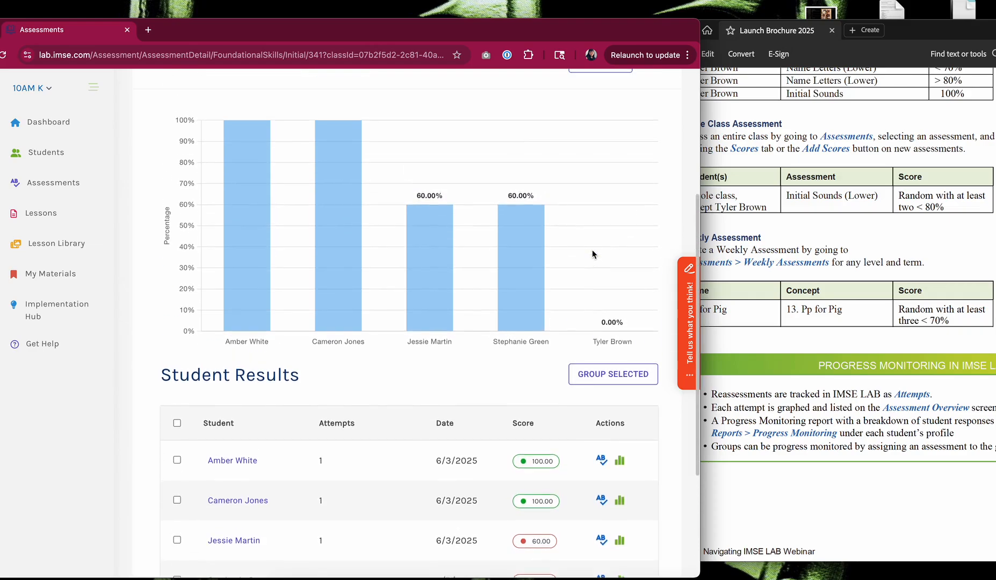
click(596, 138)
scroll(507, 291, down, 3)
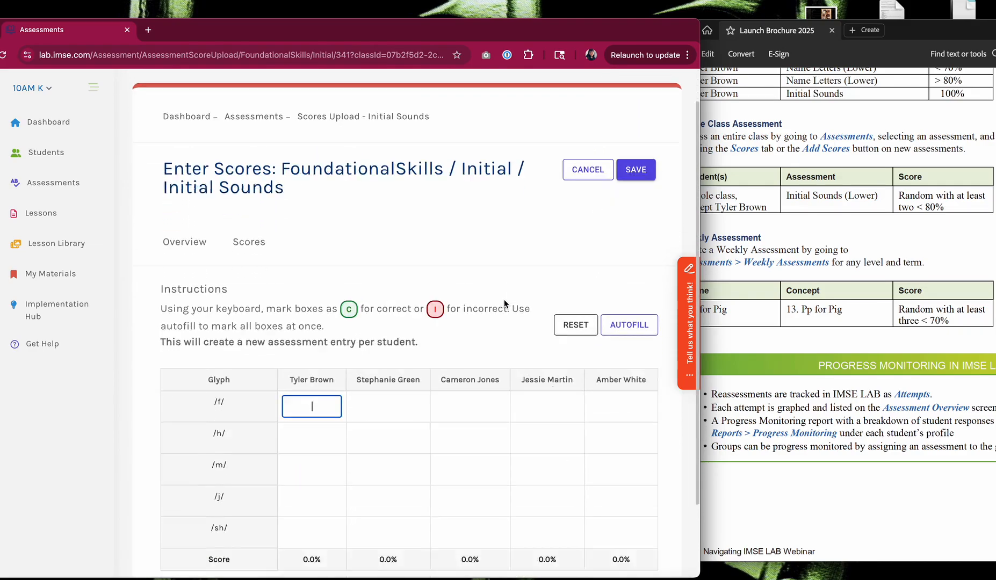
click(536, 194)
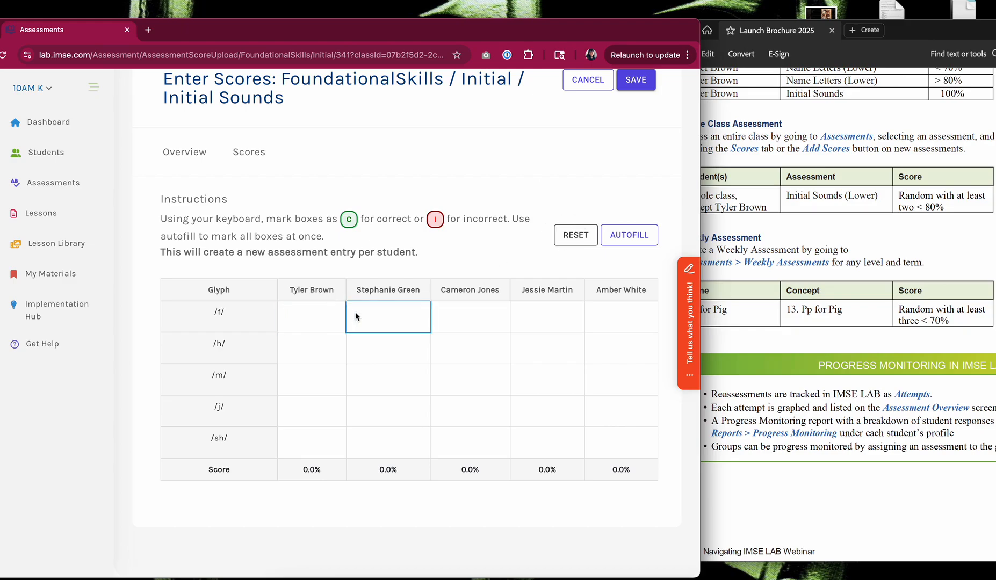
Step: Mark all five sounds, /f/, /h/, /m/, /j/ and /sh/, as C for the student in the first column
click(309, 322)
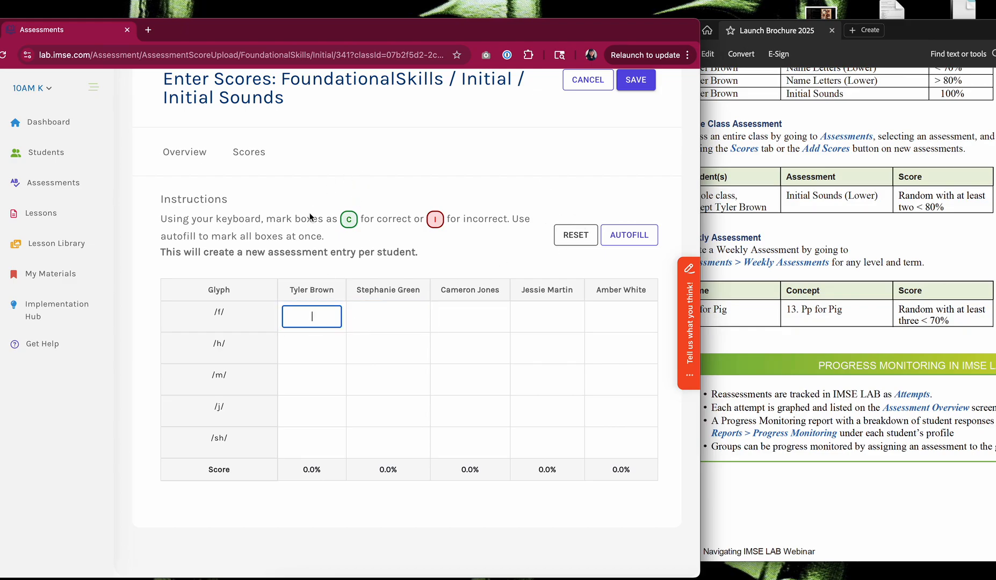
text(c)
click(308, 341)
text(c)
click(312, 377)
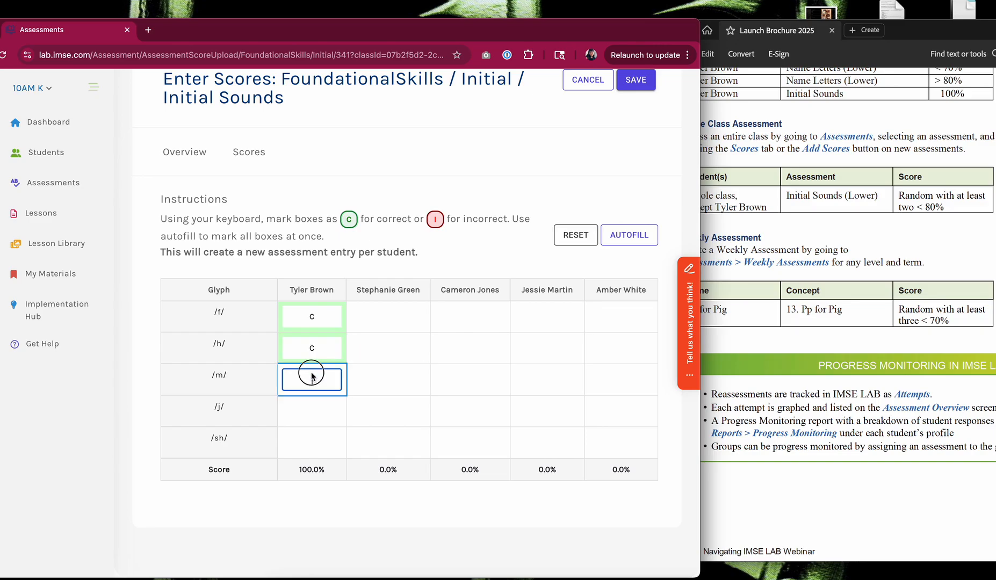
text(c)
click(309, 406)
text(c)
click(309, 437)
text(c)
Step: Mark the second-column student C for /f/, /h/ and /j/, and I for /m/ and /sh/
click(387, 322)
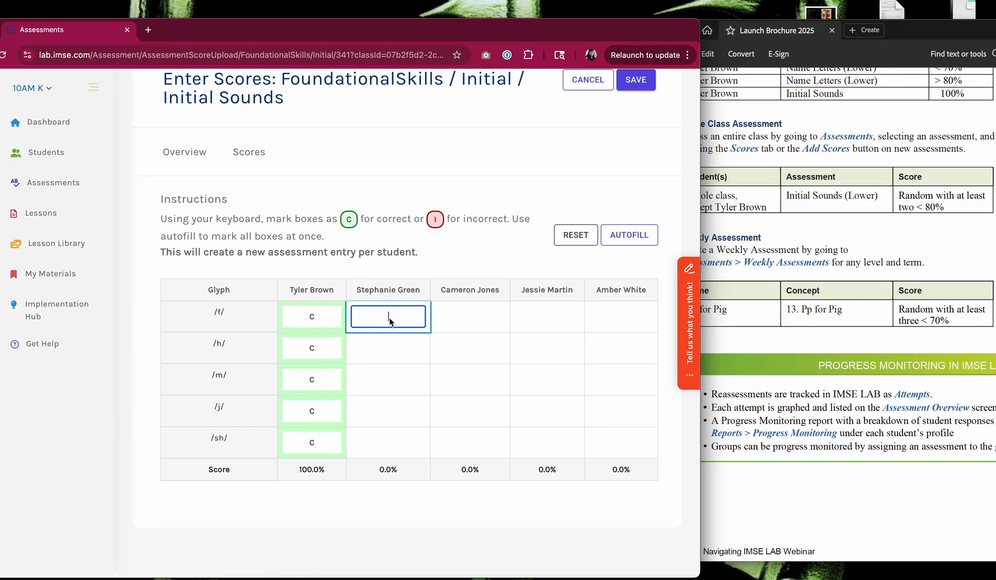
text(c)
click(387, 358)
text(c)
click(387, 382)
text(i)
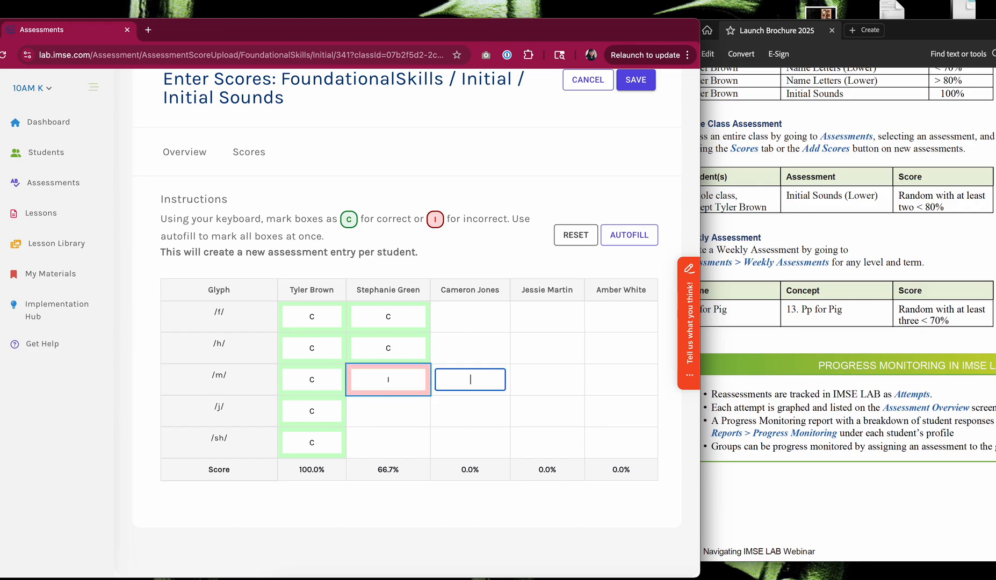
click(385, 413)
text(c)
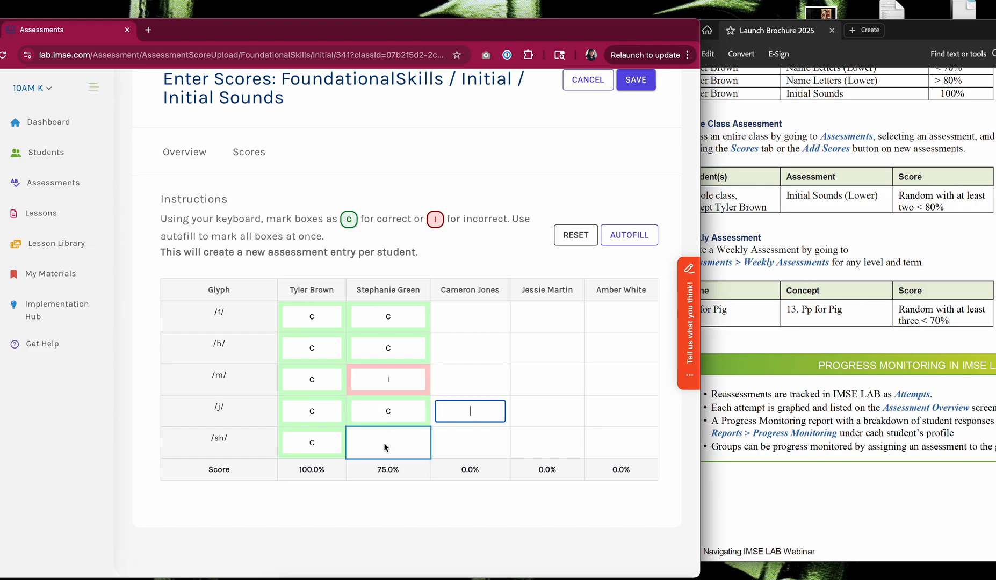
click(386, 447)
text(c)
click(402, 444)
text(i)
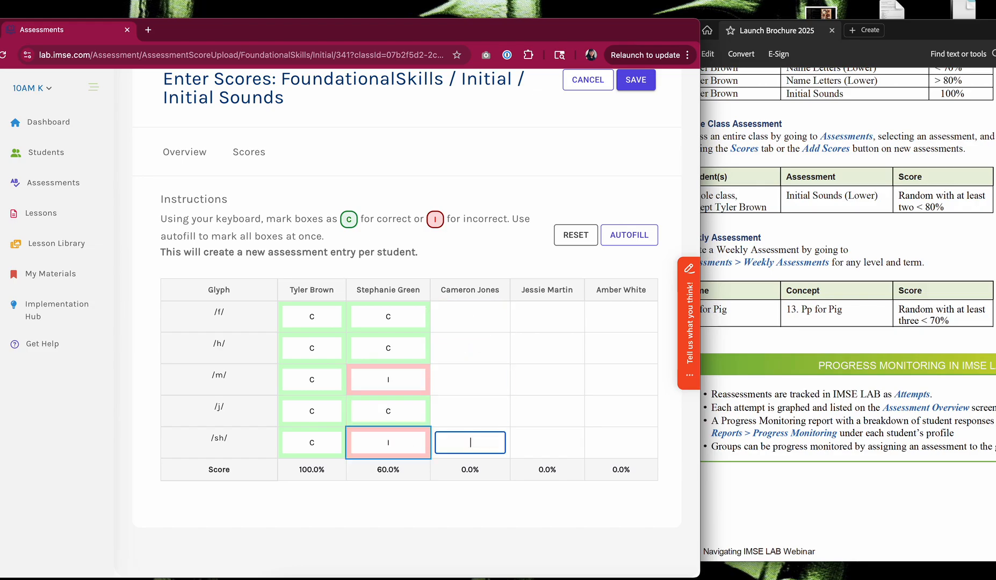
Step: Mark all five sounds as C for the student in the third column
click(467, 317)
text(ccc)
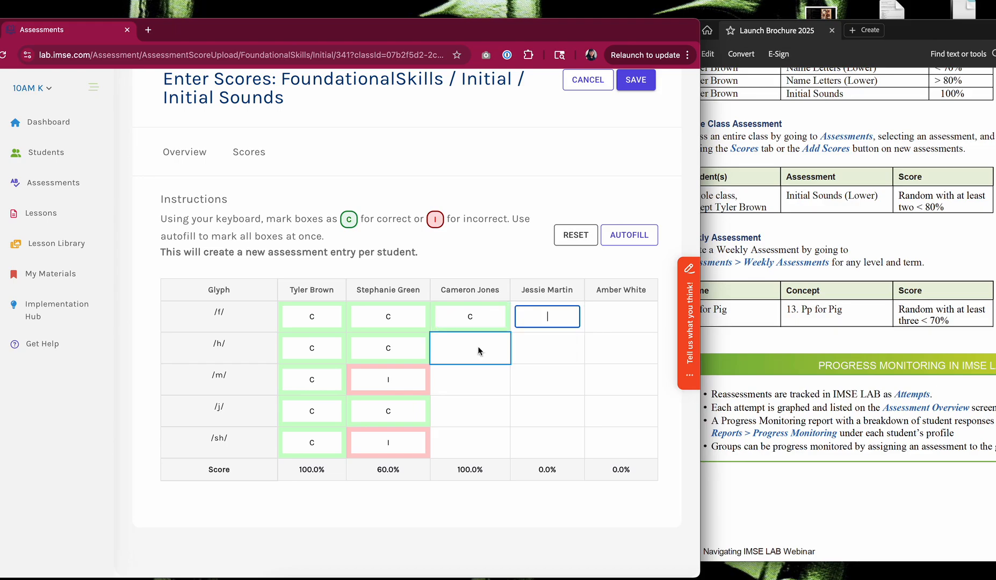
text(c)
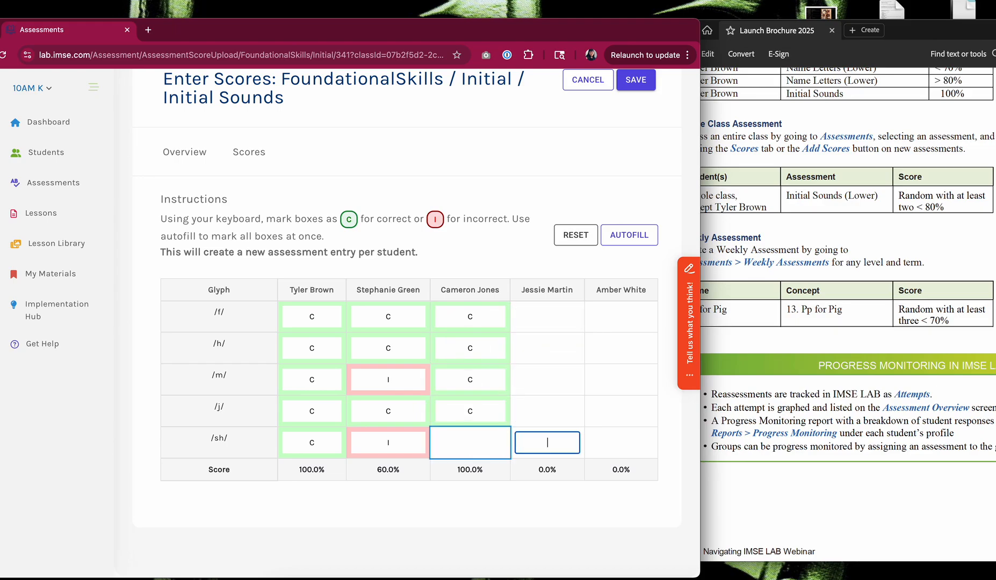
text(c)
Step: Mark the fourth-column student I for /f/ and /h/, and C for /m/, /j/ and /sh/
click(549, 314)
text(i)
click(548, 345)
text(i)
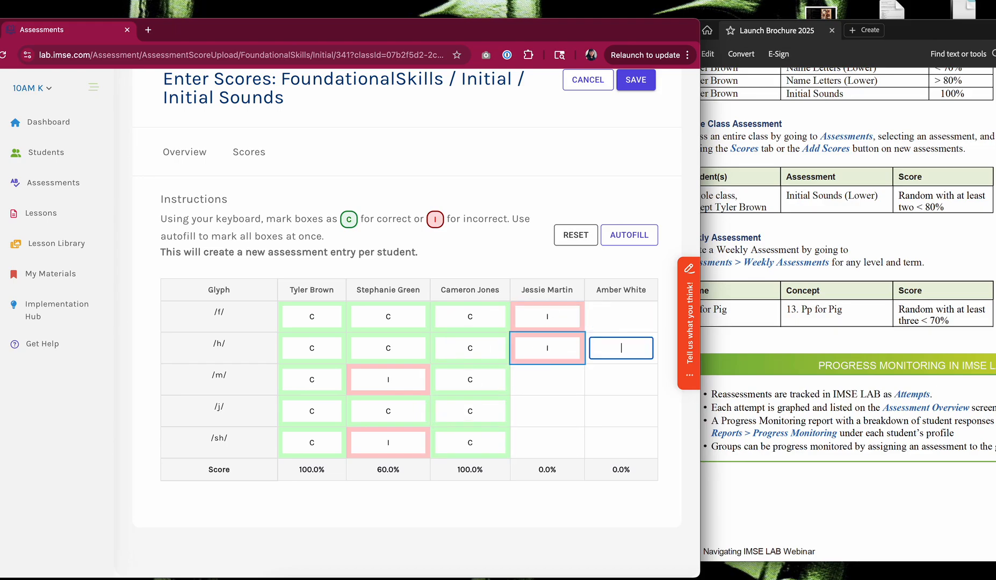
click(541, 382)
text(c)
click(540, 412)
text(c)
click(539, 440)
text(c)
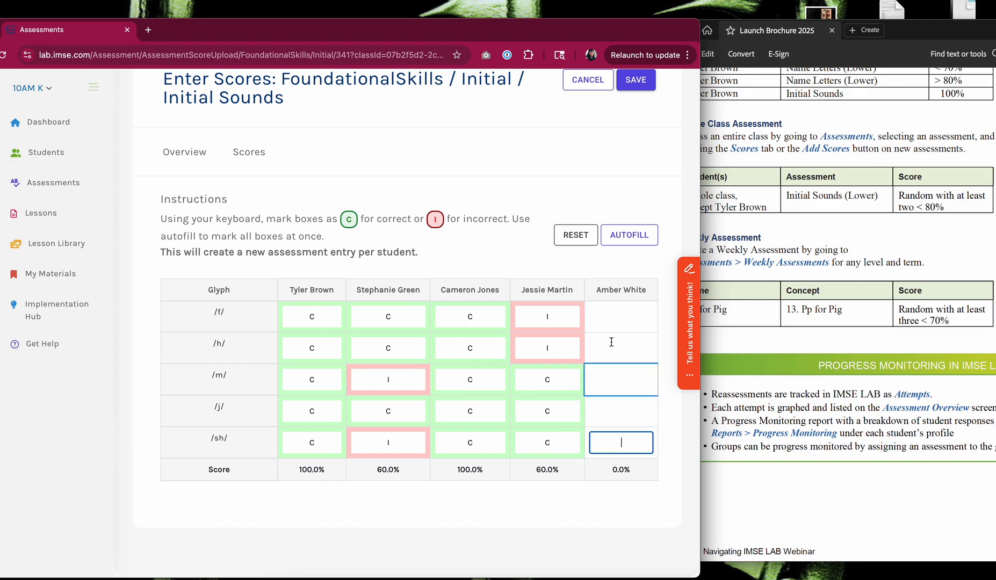
Step: Mark all five sounds as C for the student in the fifth column and save the class's scores
click(626, 317)
text(c)
text(cccc)
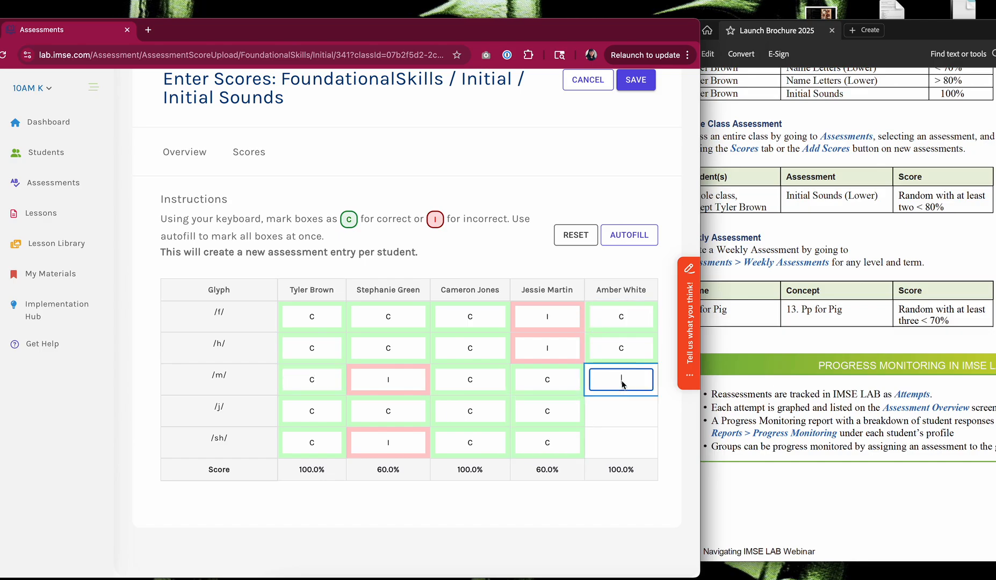
click(570, 540)
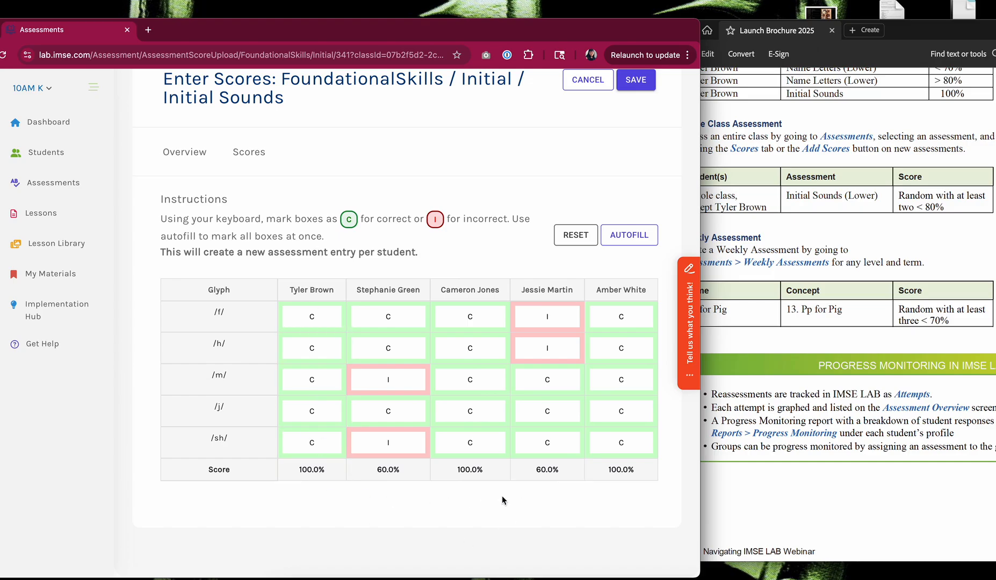
scroll(502, 496, up, 1)
click(632, 100)
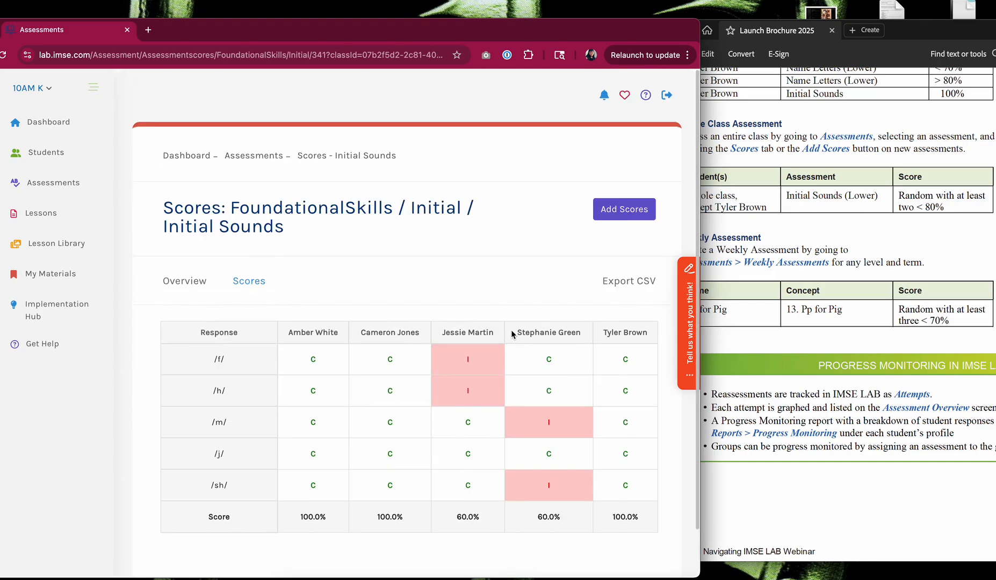
Step: Review the saved Initial Sounds scores, and examine the Overview chart and each student's number of attempts
scroll(598, 321, down, 1)
scroll(596, 321, down, 1)
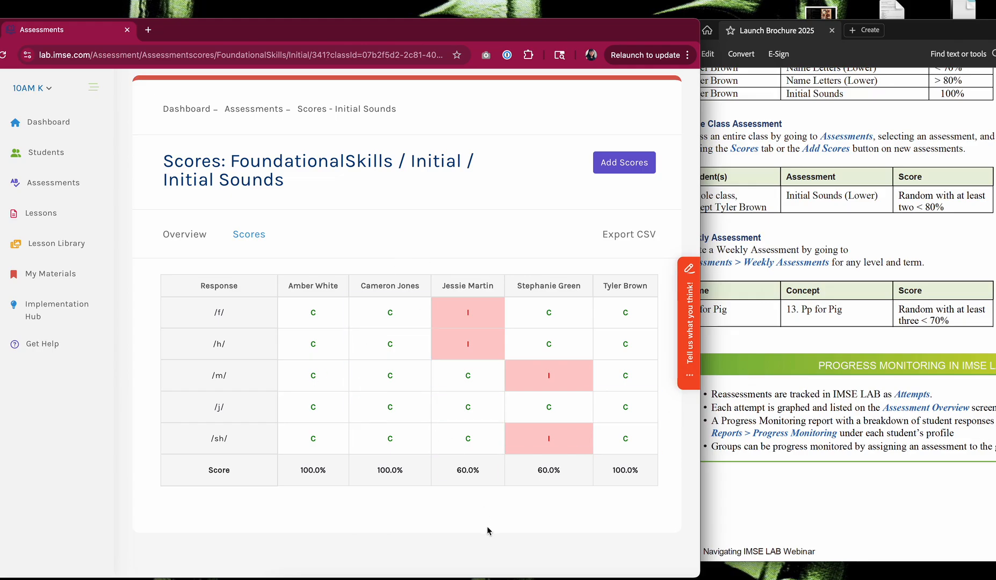
click(199, 235)
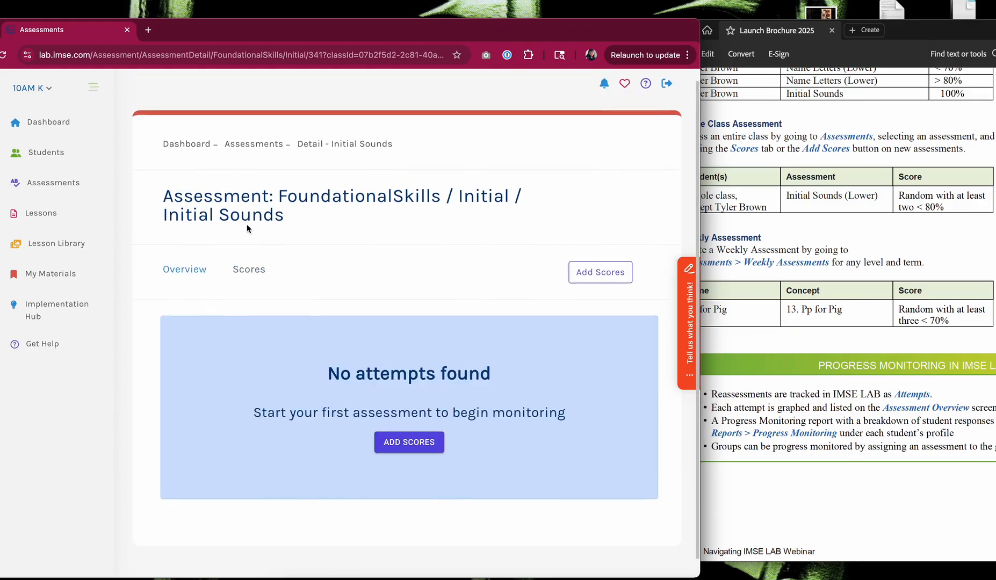
scroll(507, 309, down, 7)
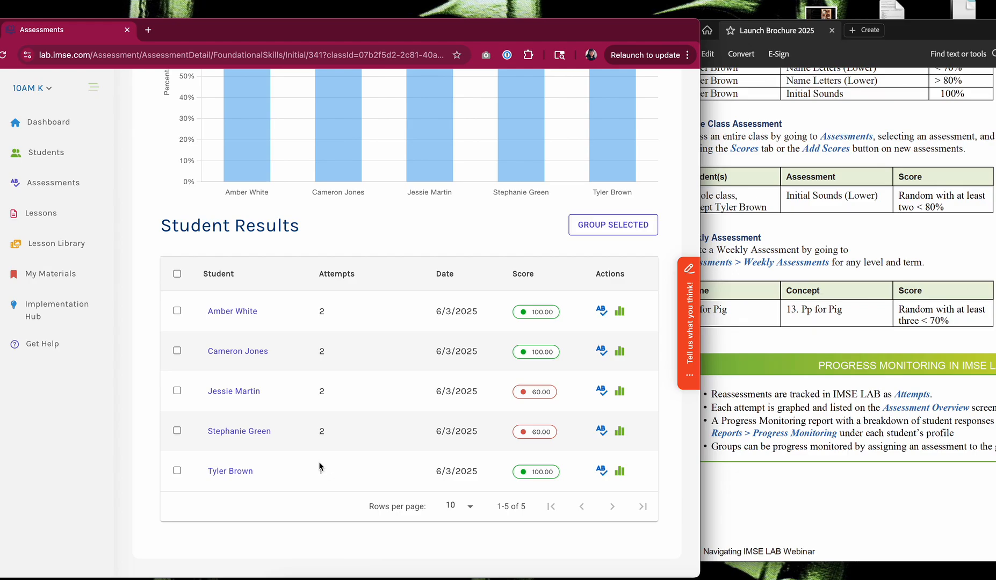
scroll(319, 466, up, 5)
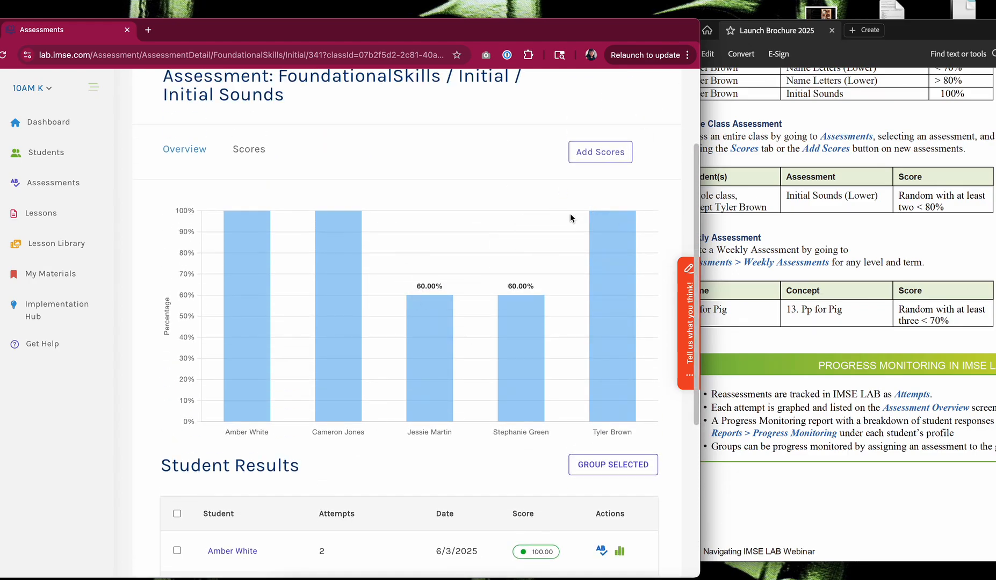
scroll(484, 255, down, 5)
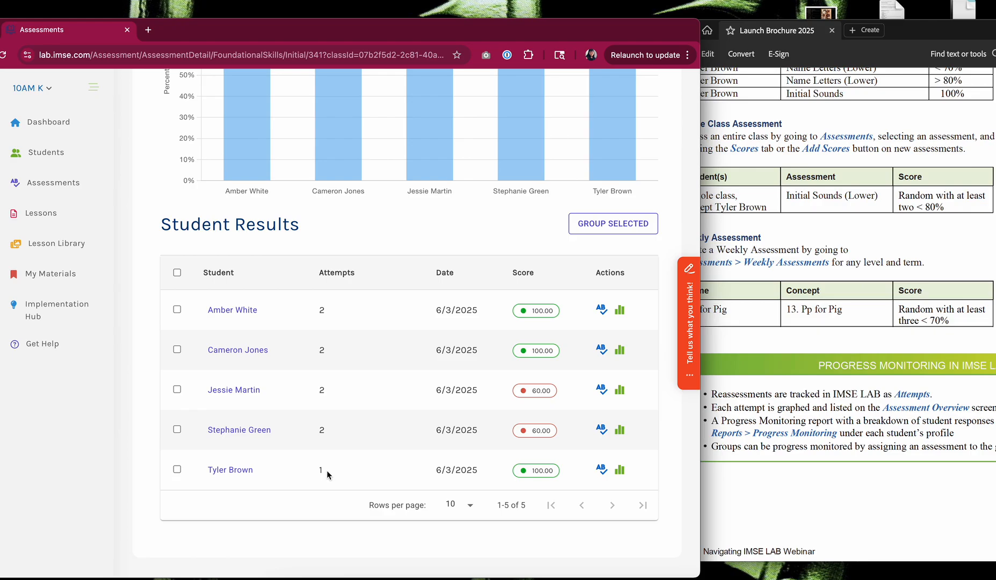
scroll(326, 470, up, 4)
scroll(508, 239, down, 3)
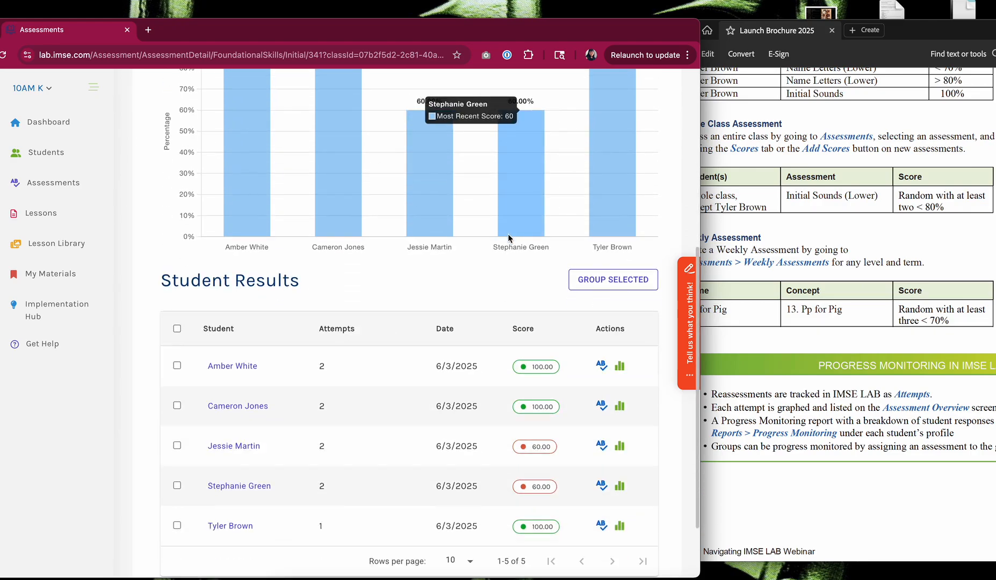
Step: Add another Initial Sounds entry with all five sounds marked C for the first-column student only, and save it
scroll(507, 233, up, 5)
click(600, 230)
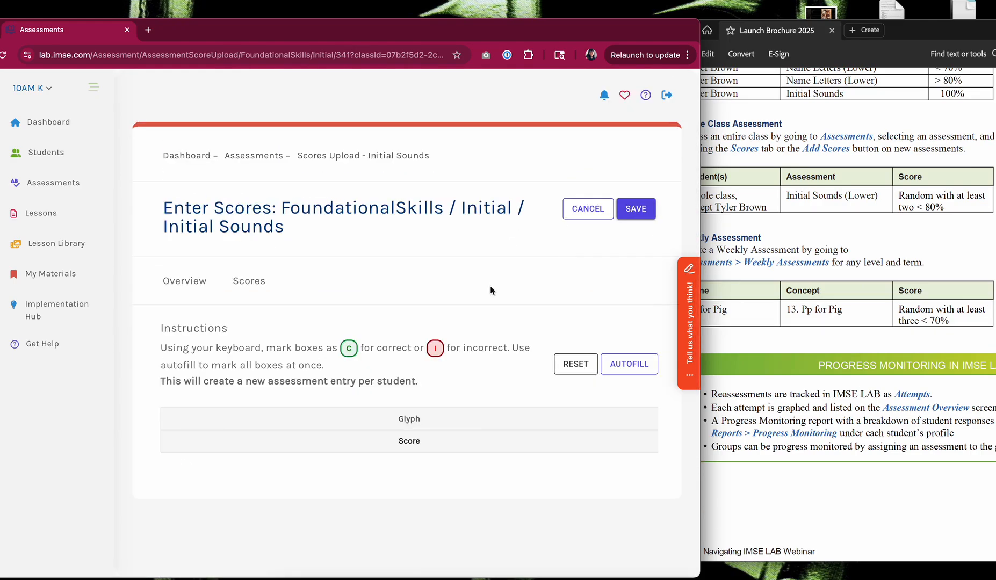
scroll(442, 305, down, 2)
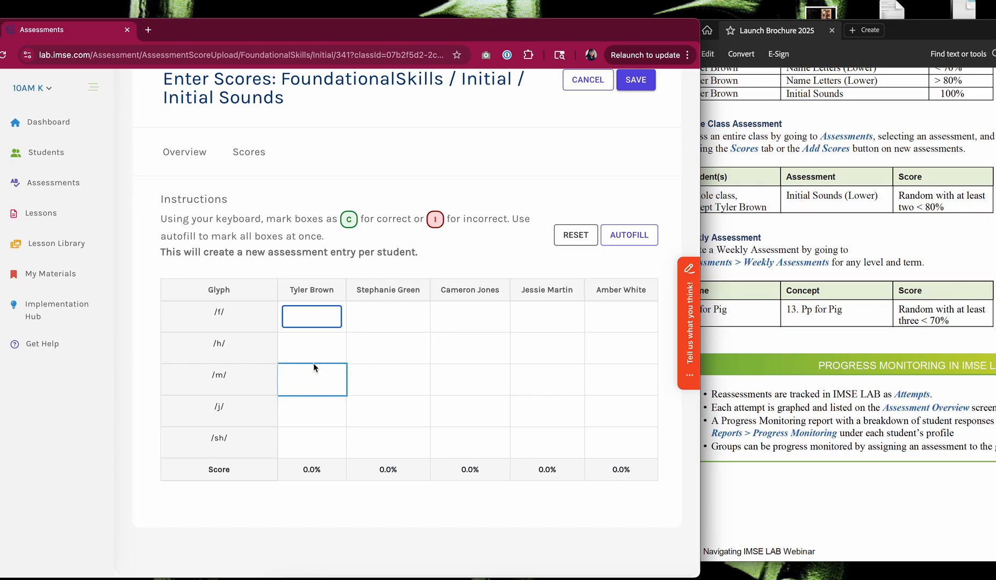
text(ccccc)
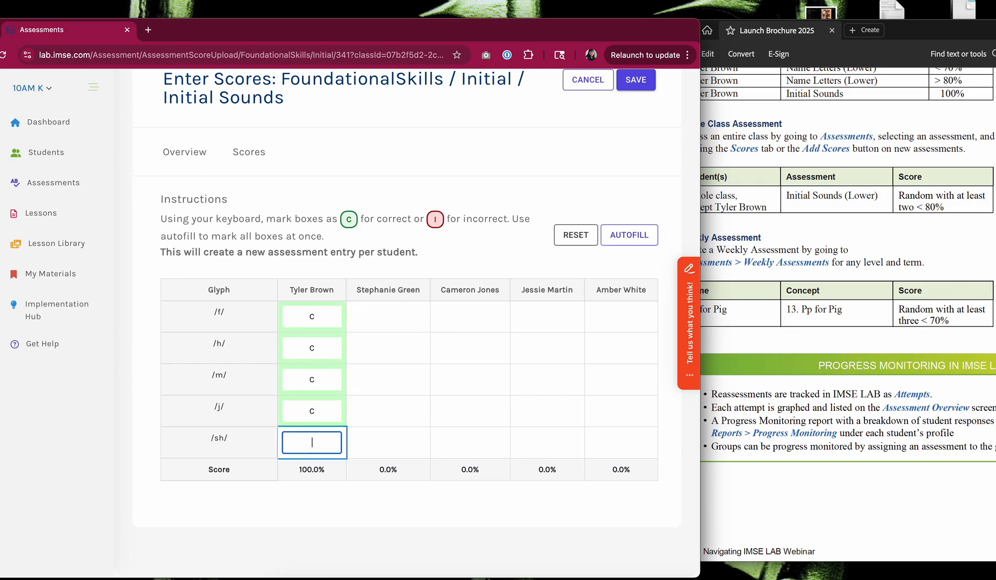
scroll(531, 176, up, 1)
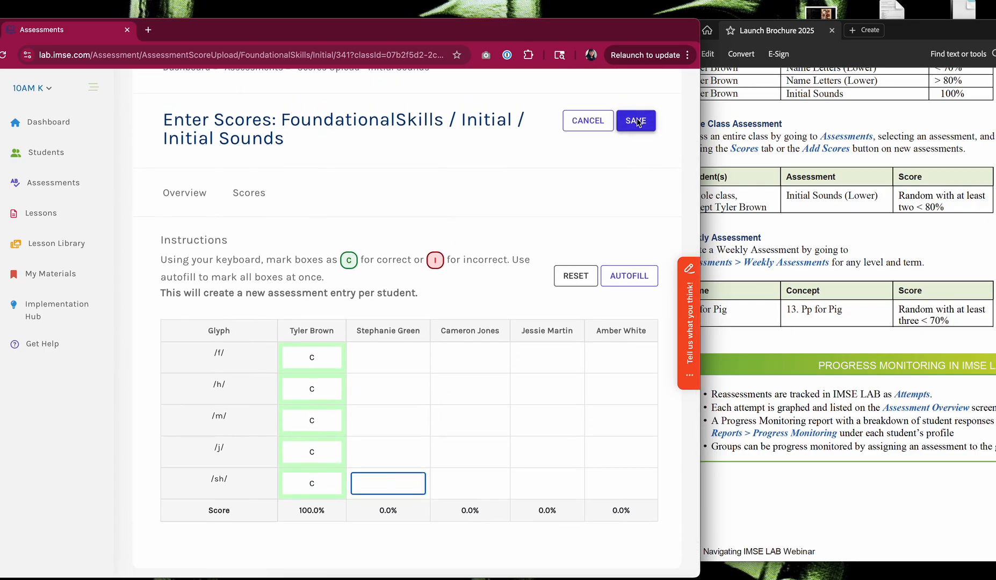
click(637, 123)
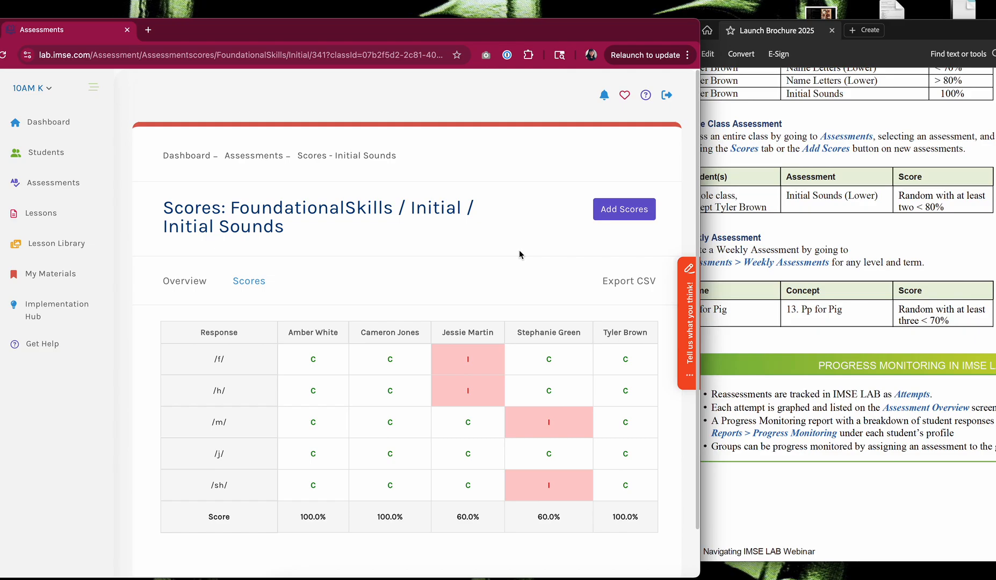
Step: Check the students' attempts and scores in the Initial Sounds Overview after saving the single-student entry
scroll(519, 252, down, 1)
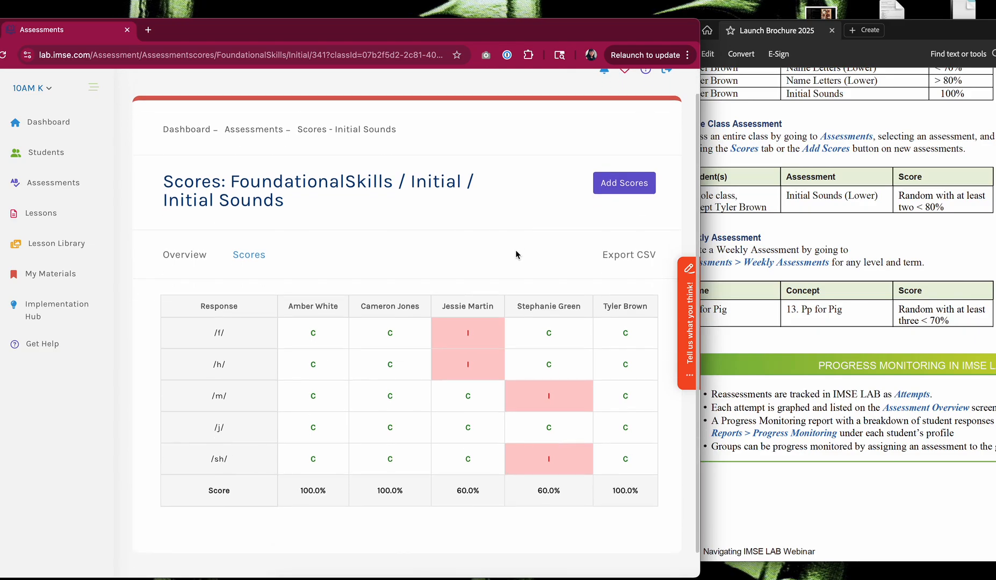
click(191, 264)
scroll(368, 323, down, 7)
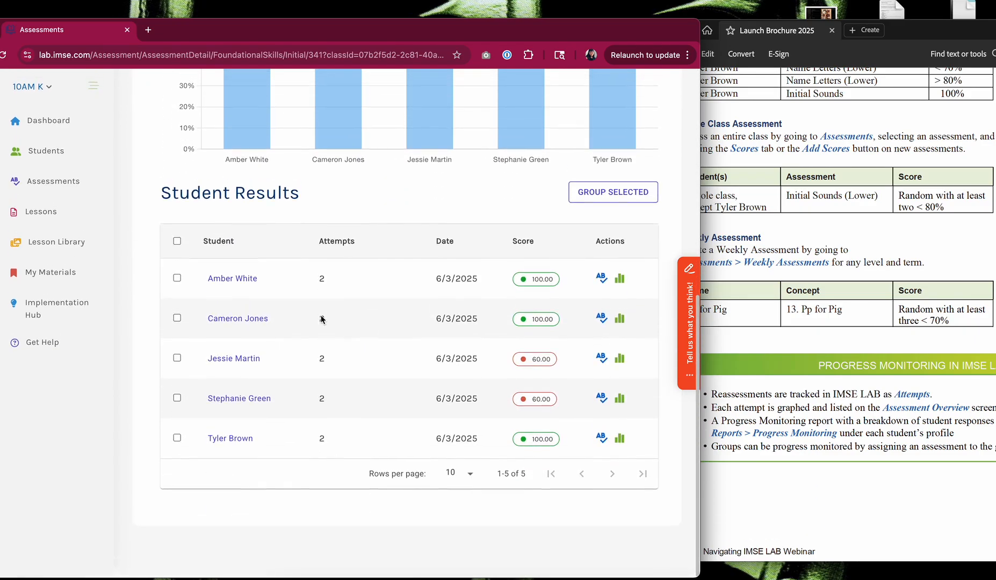
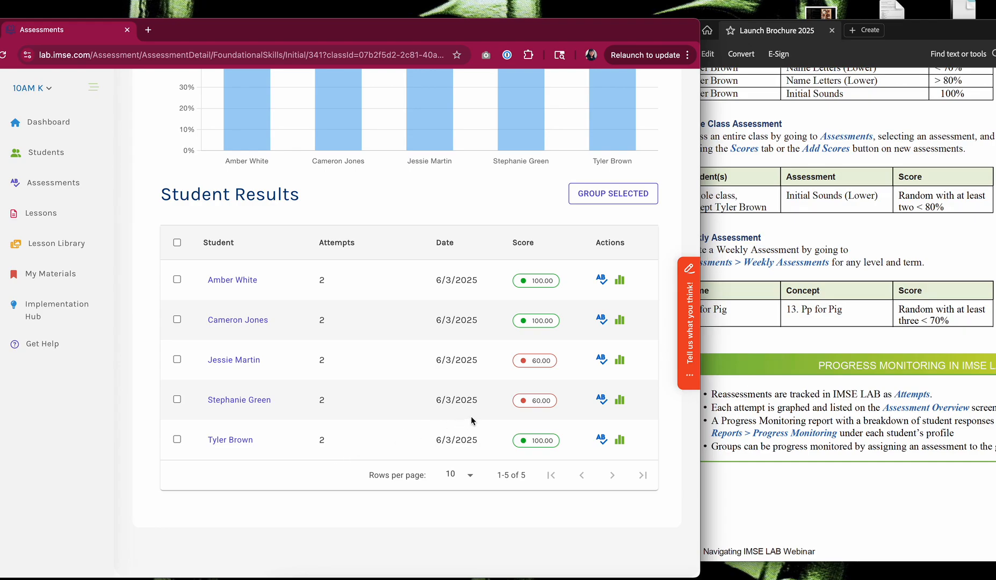
Step: Switch to the launch brochure and read the Weekly Assessment instructions and the Progress Monitoring notes
click(762, 344)
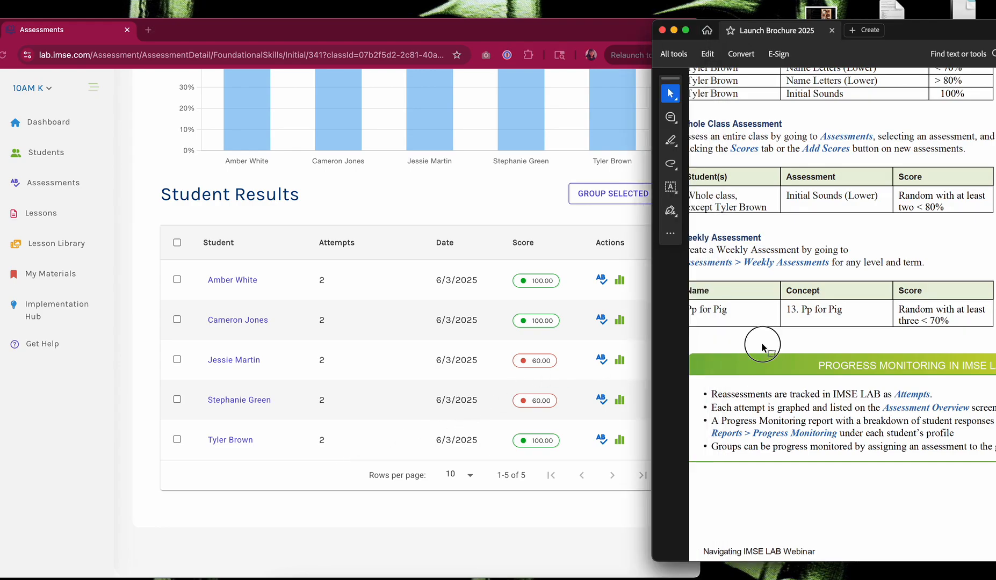
scroll(762, 343, left, 1)
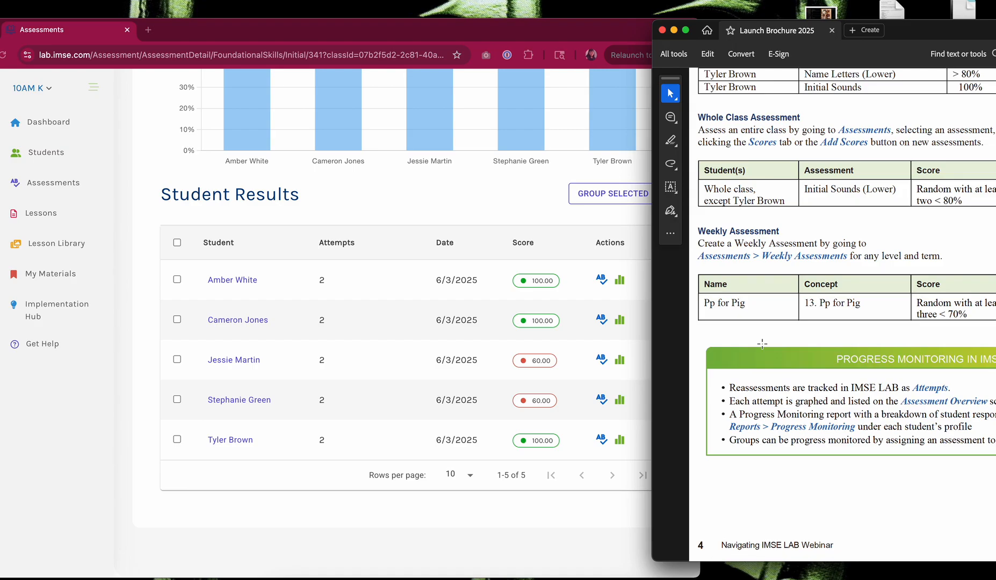
scroll(762, 344, down, 3)
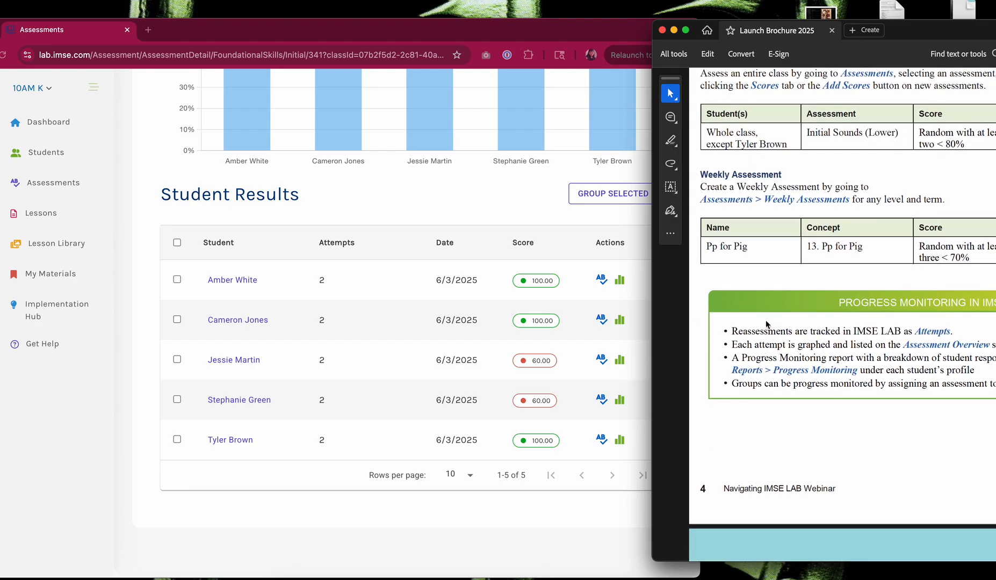
scroll(793, 234, down, 1)
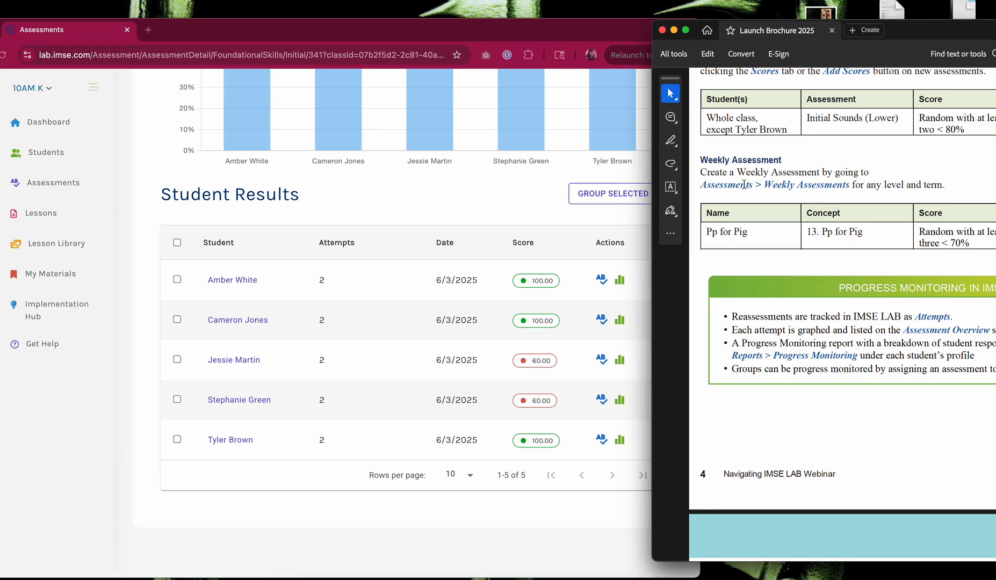
Step: Return to IMSE LAB and open the Weekly Assessments for the Initial term of the Foundational Skills level
click(446, 202)
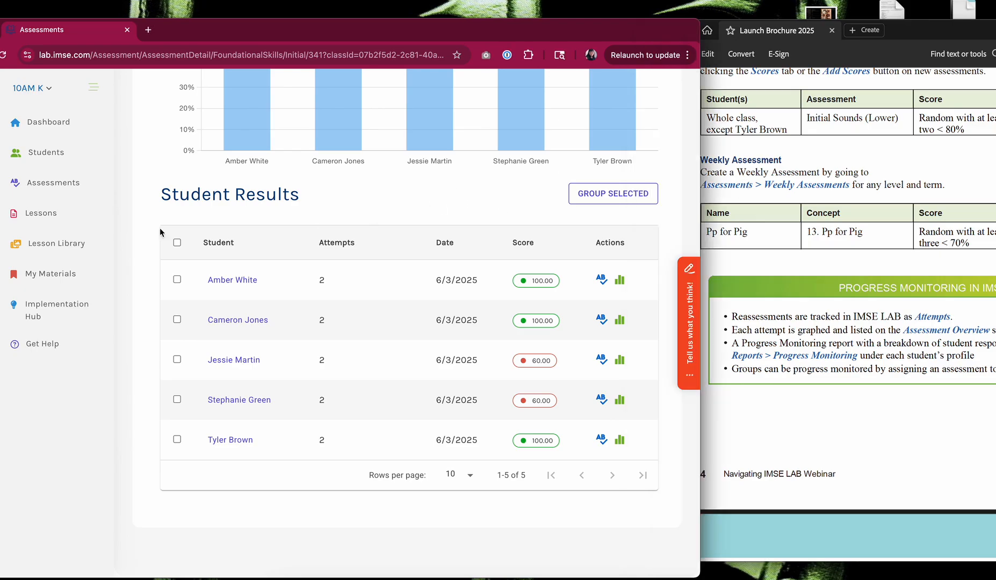
click(63, 184)
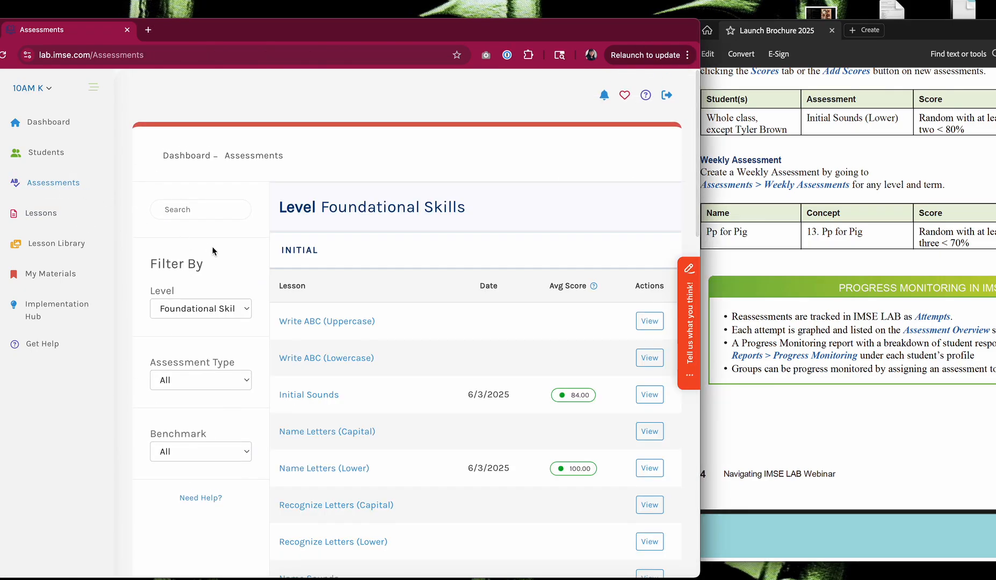
scroll(213, 247, down, 2)
scroll(401, 230, down, 6)
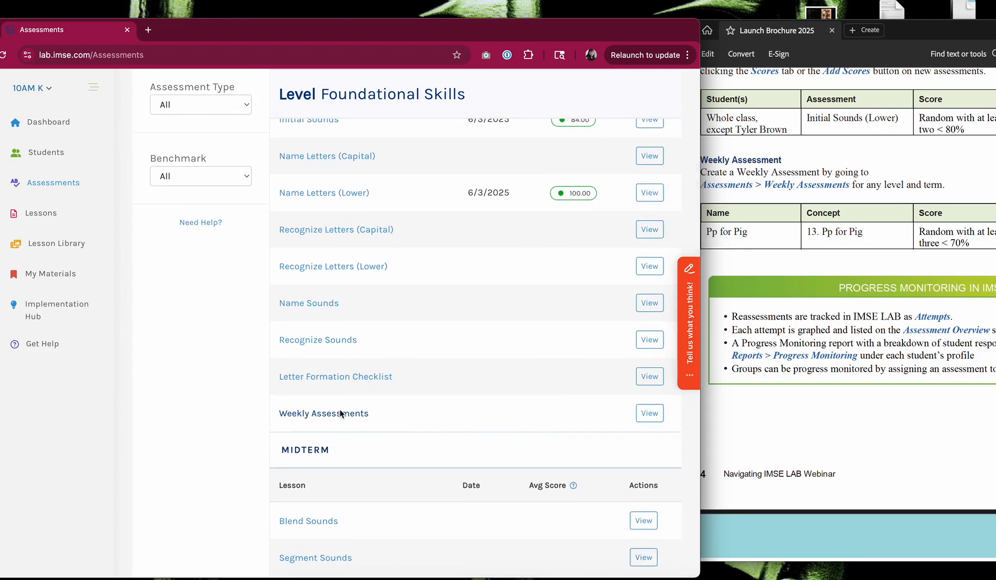
scroll(343, 429, down, 10)
scroll(344, 429, down, 6)
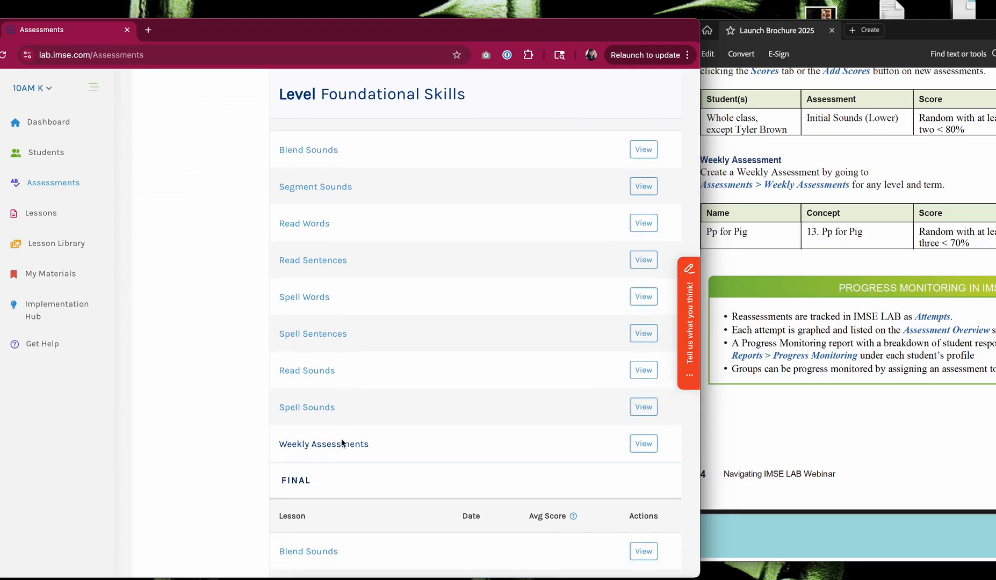
scroll(371, 463, down, 6)
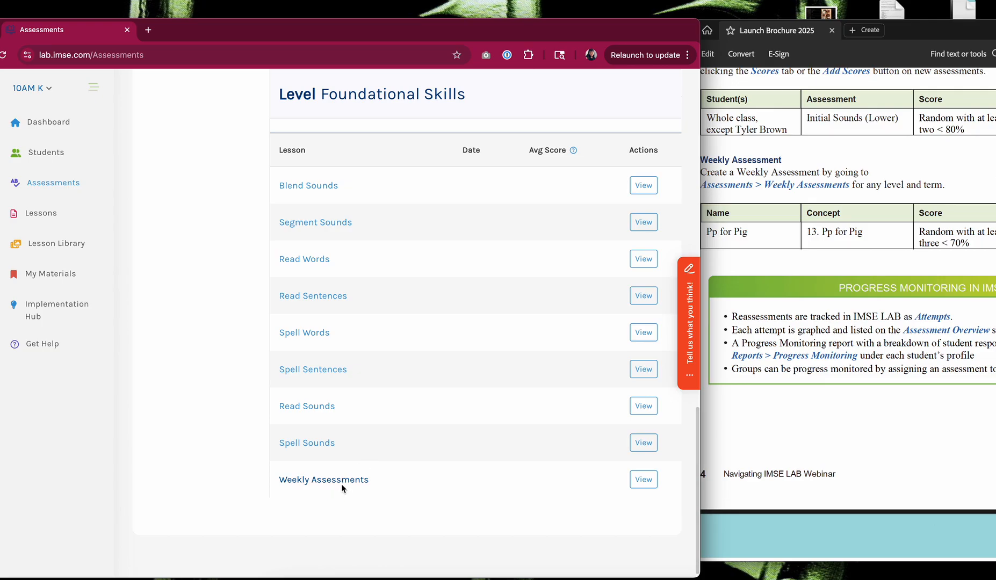
scroll(355, 389, up, 15)
scroll(355, 391, up, 7)
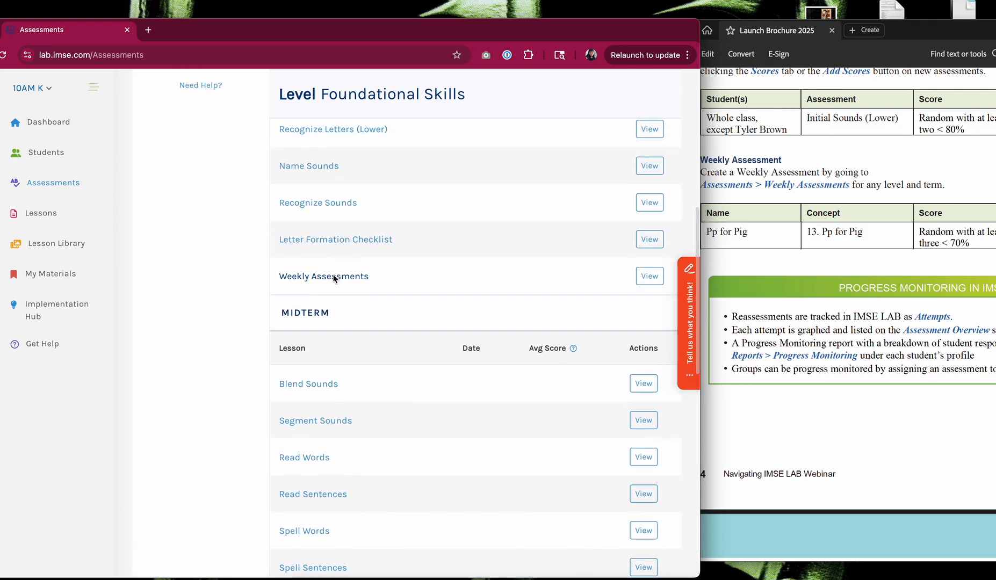
scroll(382, 297, up, 2)
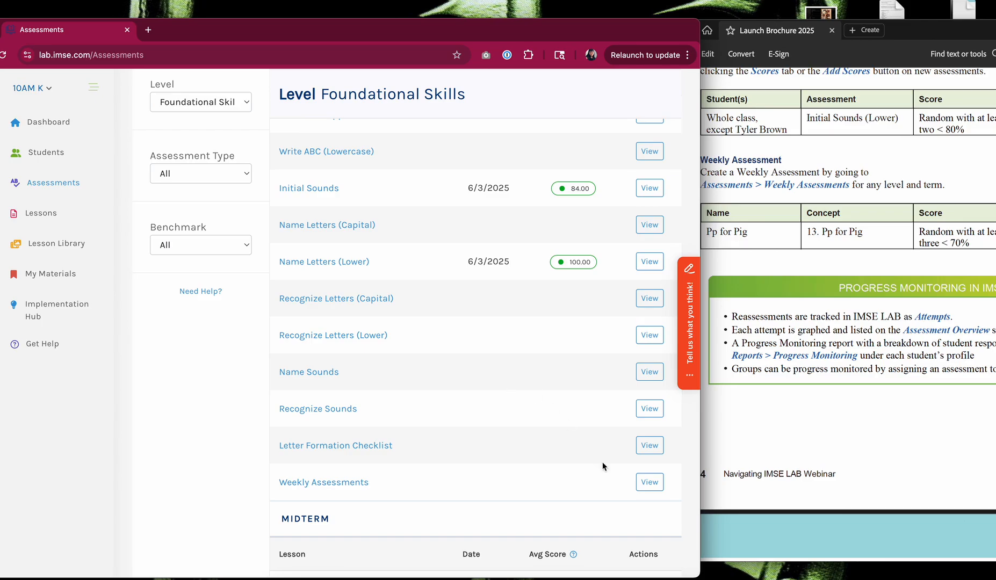
click(650, 482)
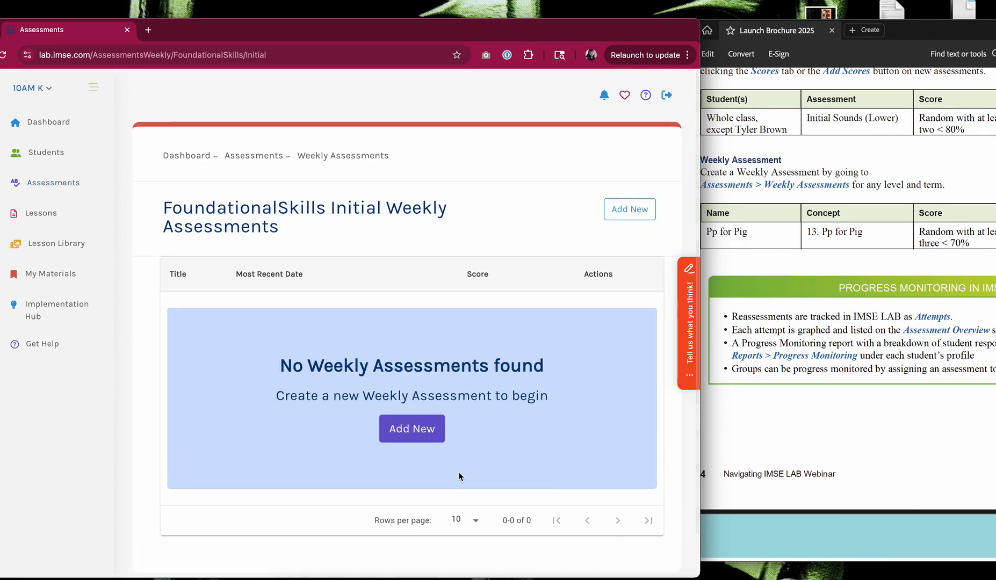
Step: Start a new weekly assessment and set its filter concept to 13. Pp (pig)
click(414, 428)
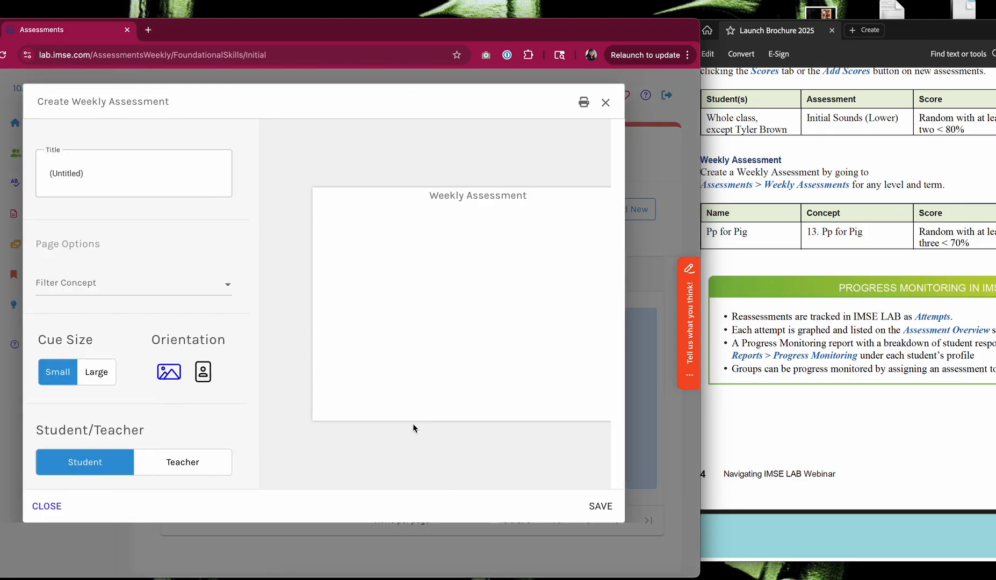
click(167, 285)
scroll(173, 361, down, 2)
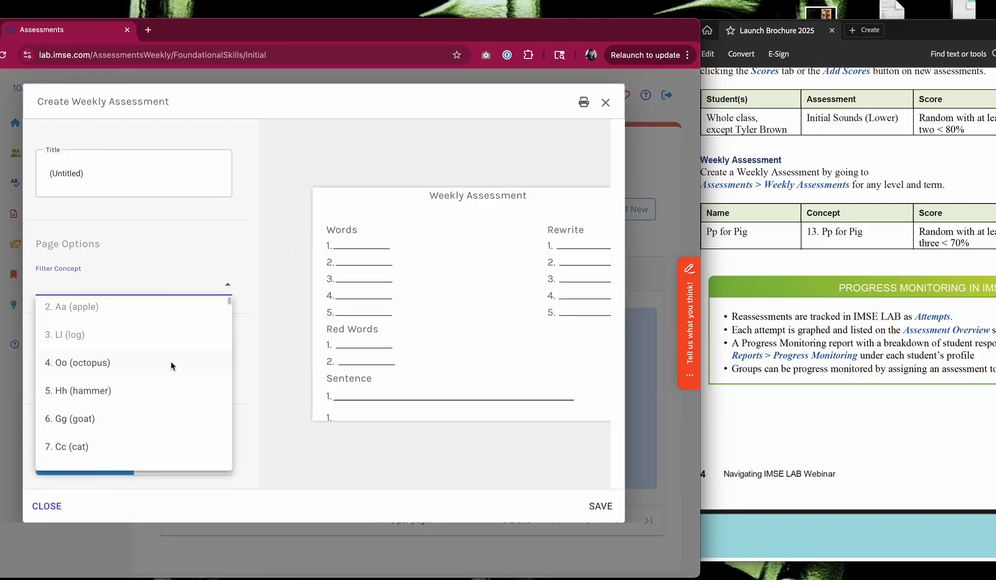
scroll(168, 366, down, 2)
scroll(167, 364, down, 6)
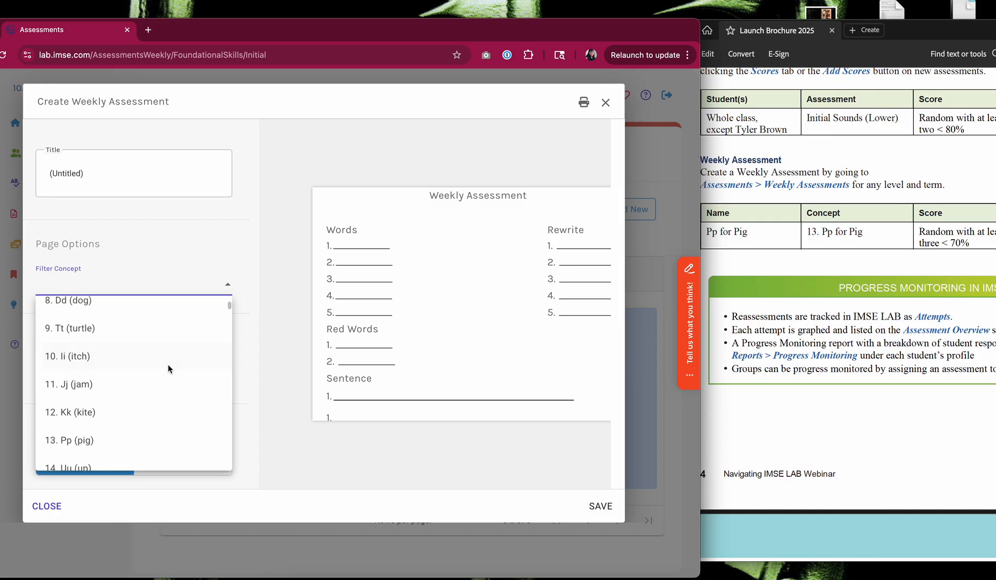
click(149, 402)
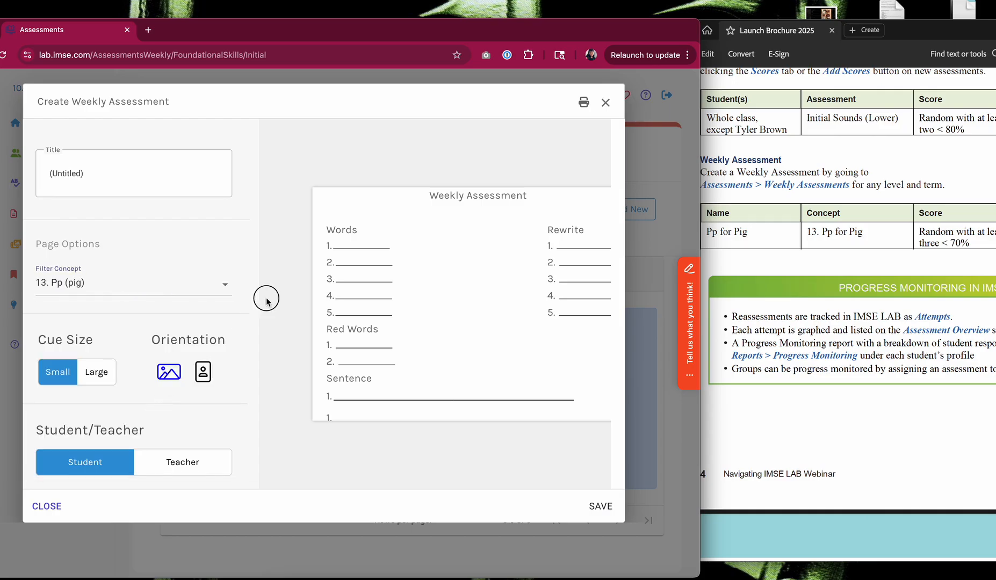
Step: Title the new weekly assessment "P for Pig"
click(160, 180)
key(ctrl+a)
text(P for P)
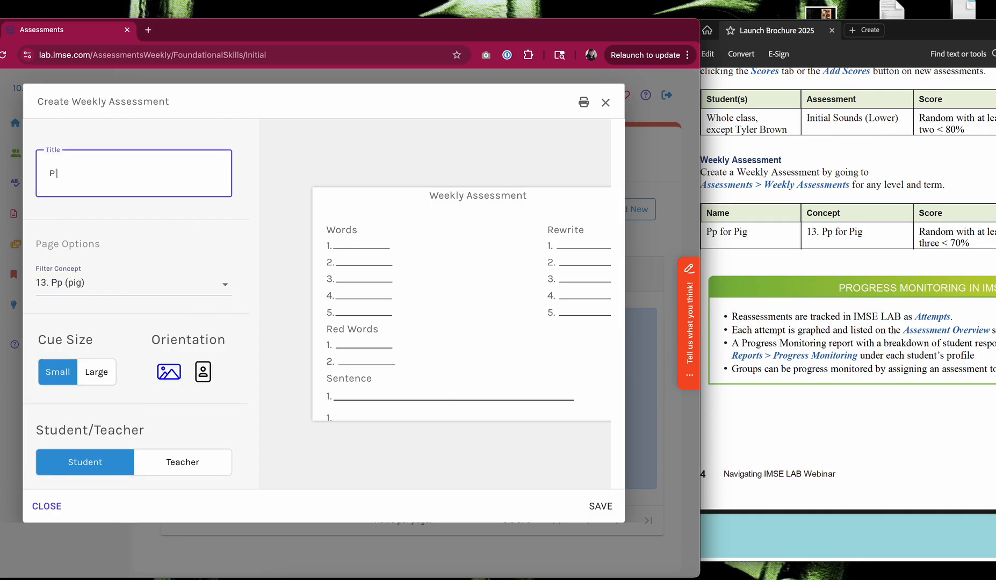
Step: Choose lap, dip and pip as words 1 to 3 of the assessment
scroll(159, 206, down, 6)
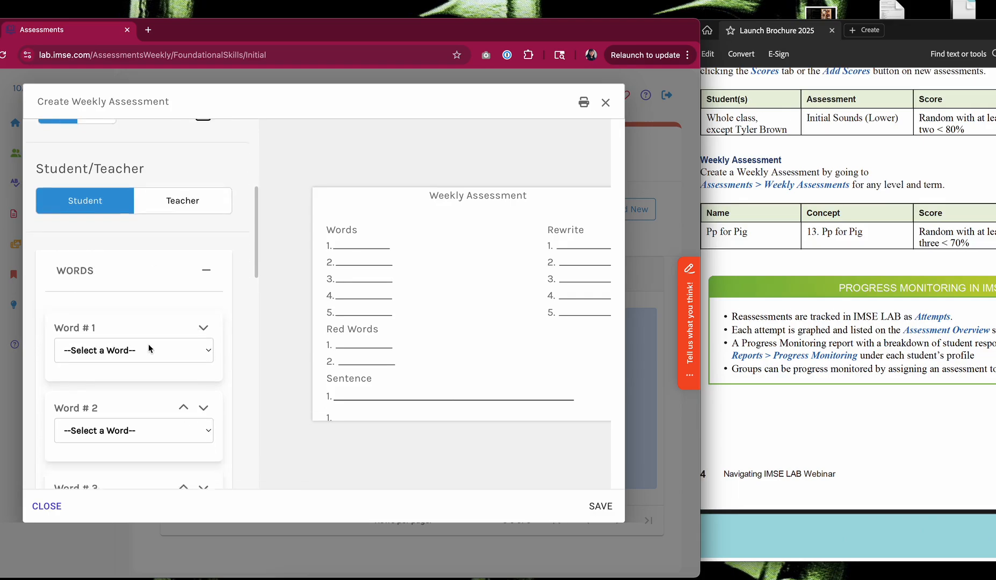
click(156, 266)
click(132, 378)
click(138, 351)
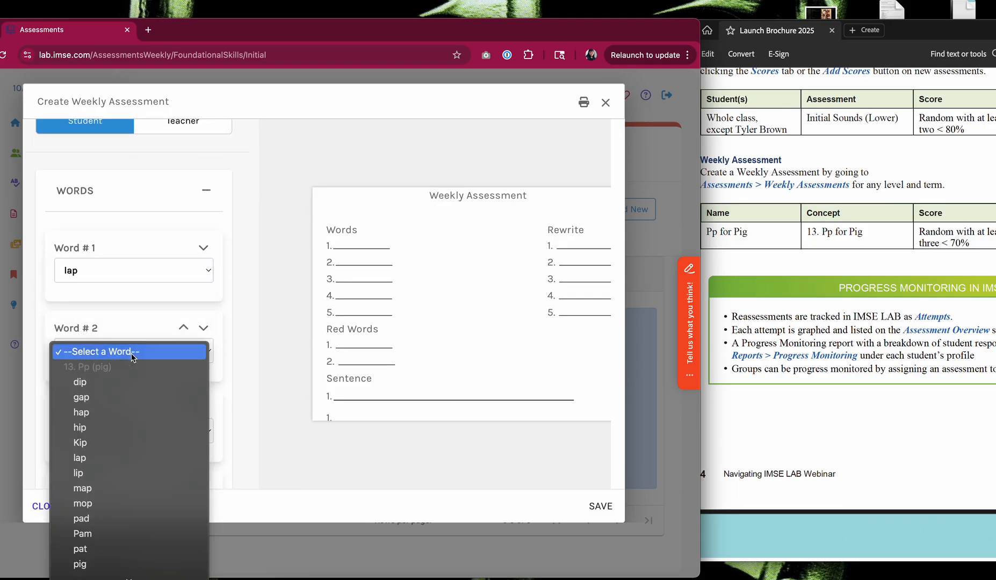
click(126, 385)
scroll(119, 391, down, 3)
click(127, 283)
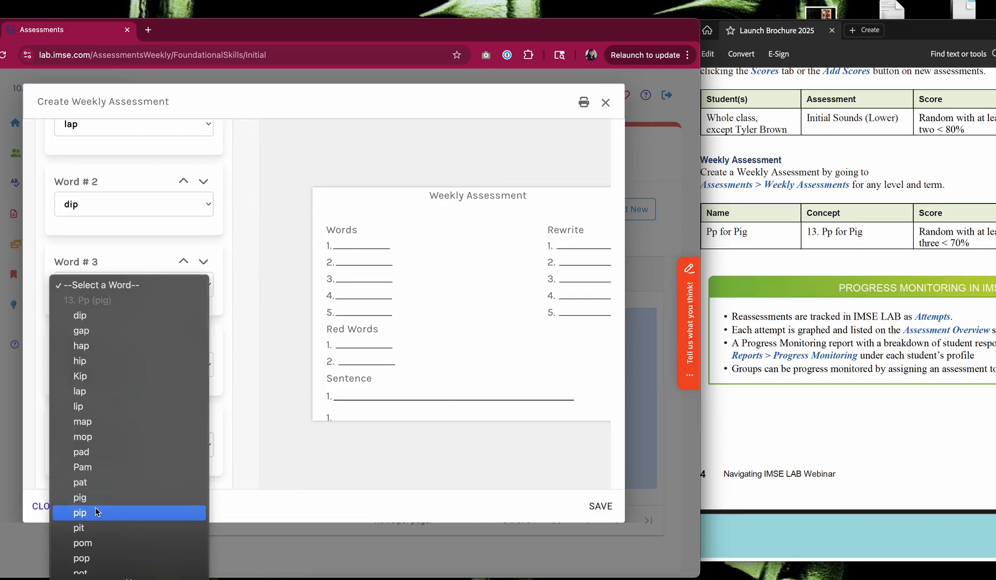
click(96, 509)
Step: Choose pom as word 4 and pop as word 5 of the assessment
click(124, 375)
scroll(129, 483, down, 2)
click(128, 488)
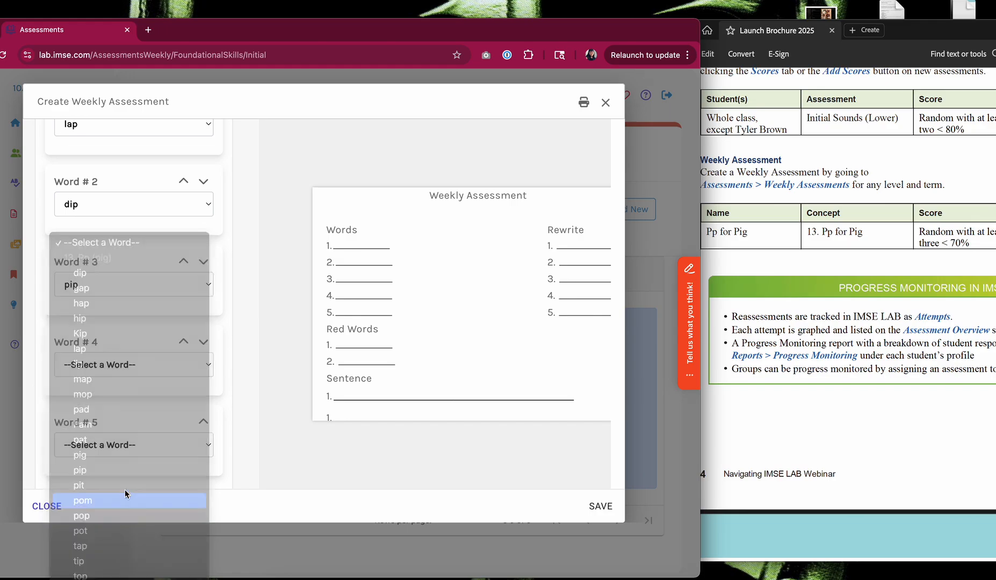
scroll(161, 430, down, 2)
click(161, 337)
scroll(131, 494, down, 3)
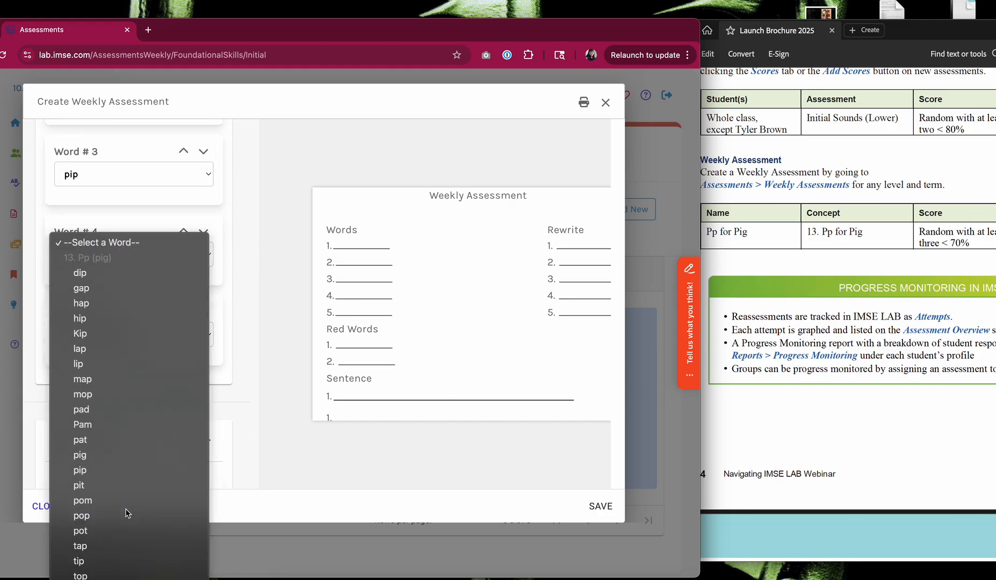
click(127, 507)
Step: Set the first red word to "from" and the second red word to "his"
scroll(192, 389, down, 6)
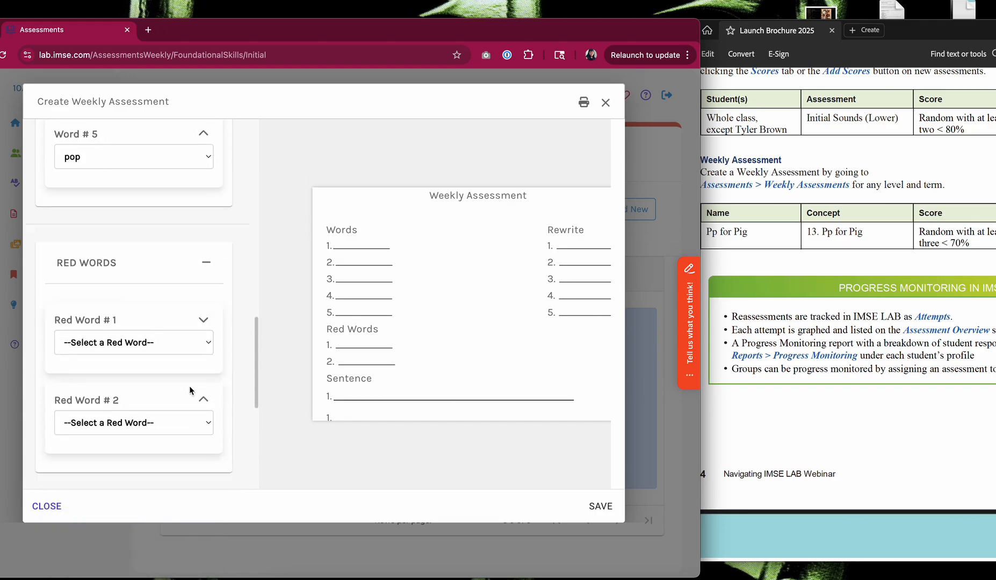
click(161, 224)
scroll(165, 422, down, 8)
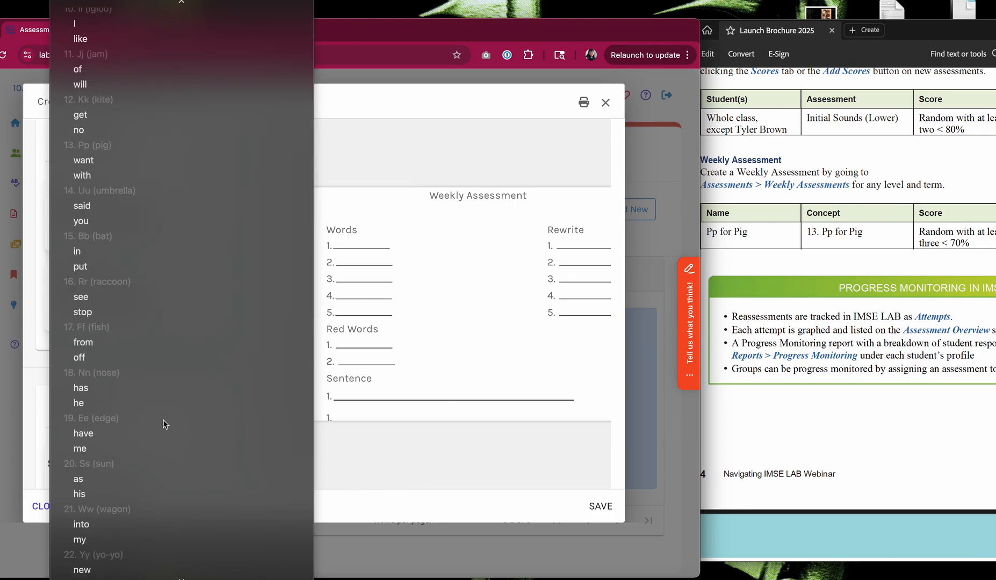
click(107, 345)
click(118, 299)
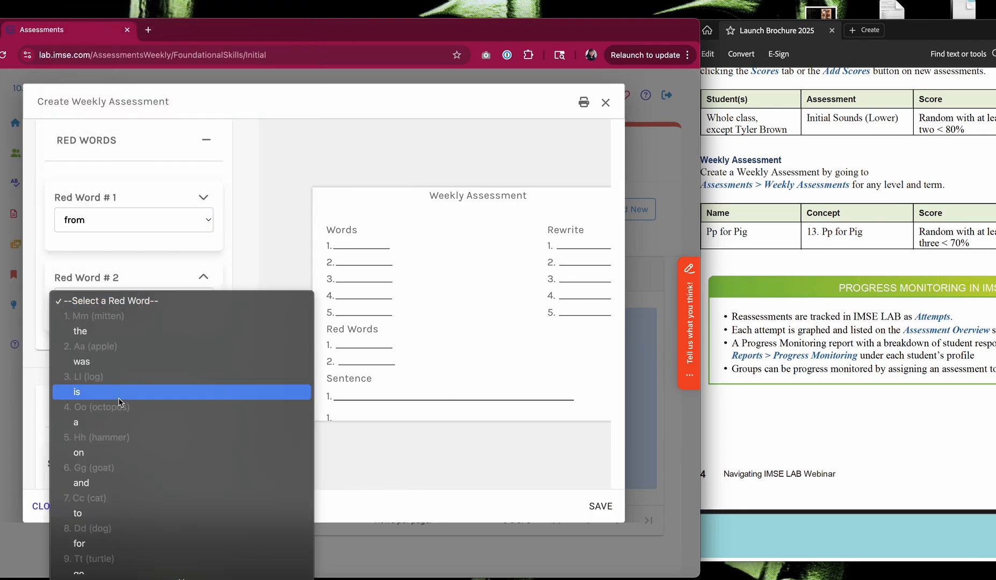
scroll(102, 457, down, 10)
click(102, 456)
Step: Set sentence 1 to "Did Dad tap the lad?" and sentence 2 to "The mop is on the mat."
scroll(252, 424, down, 4)
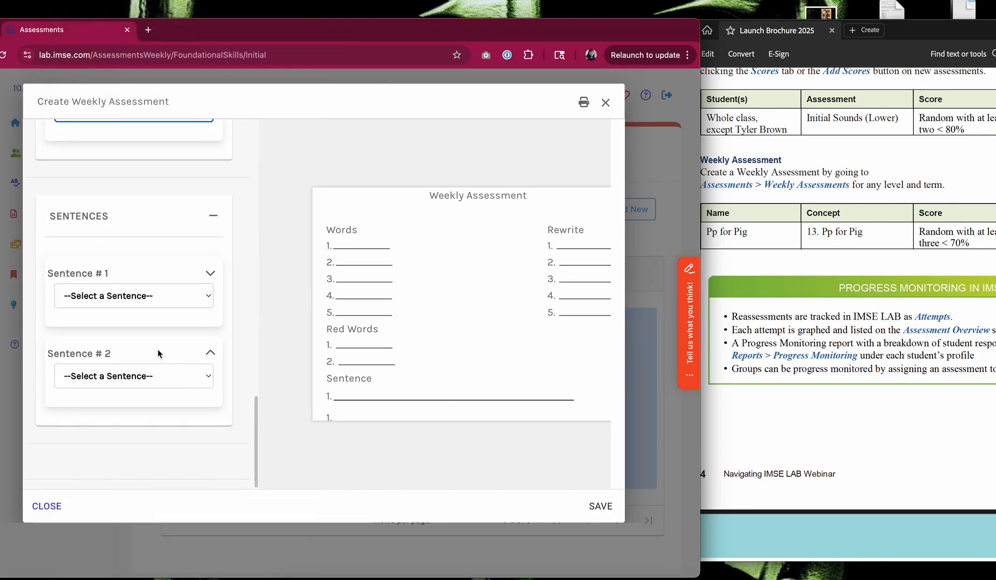
click(133, 297)
click(125, 350)
click(128, 376)
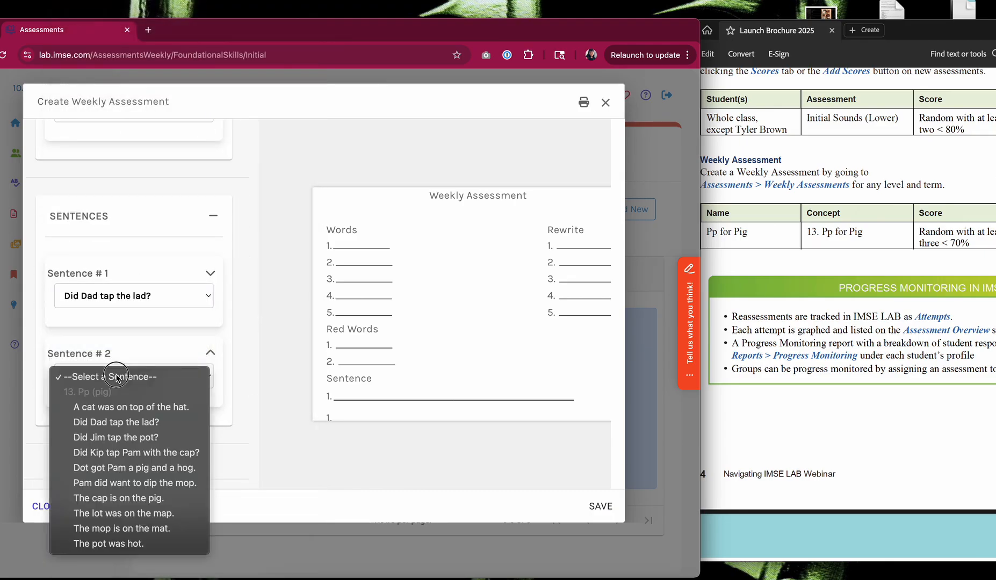
click(122, 530)
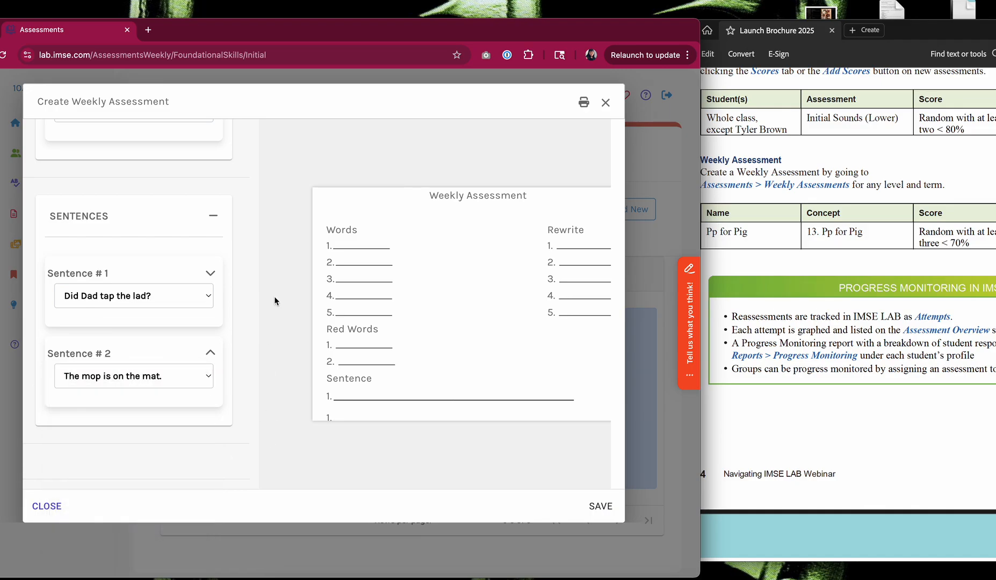
Step: Preview the teacher version of the assessment and check the chosen words and sentences
scroll(227, 278, up, 15)
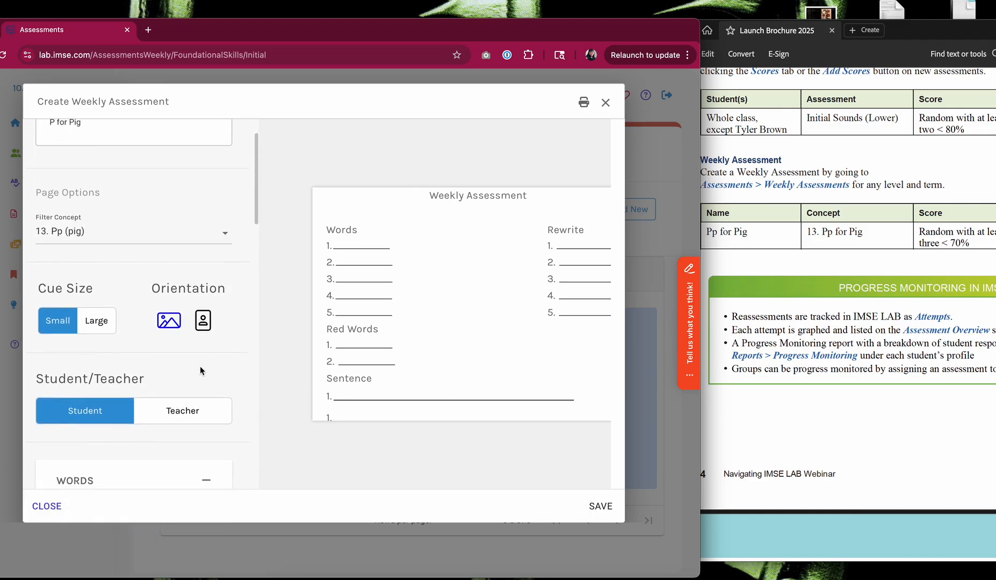
click(184, 412)
scroll(487, 317, down, 3)
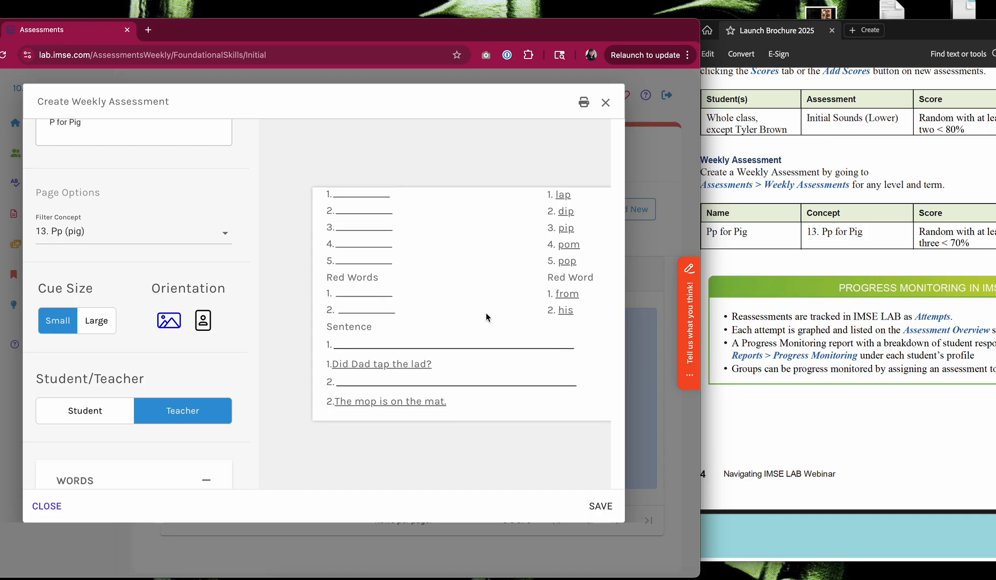
Step: Return the preview to the student version and save the weekly assessment
click(105, 416)
scroll(321, 338, up, 3)
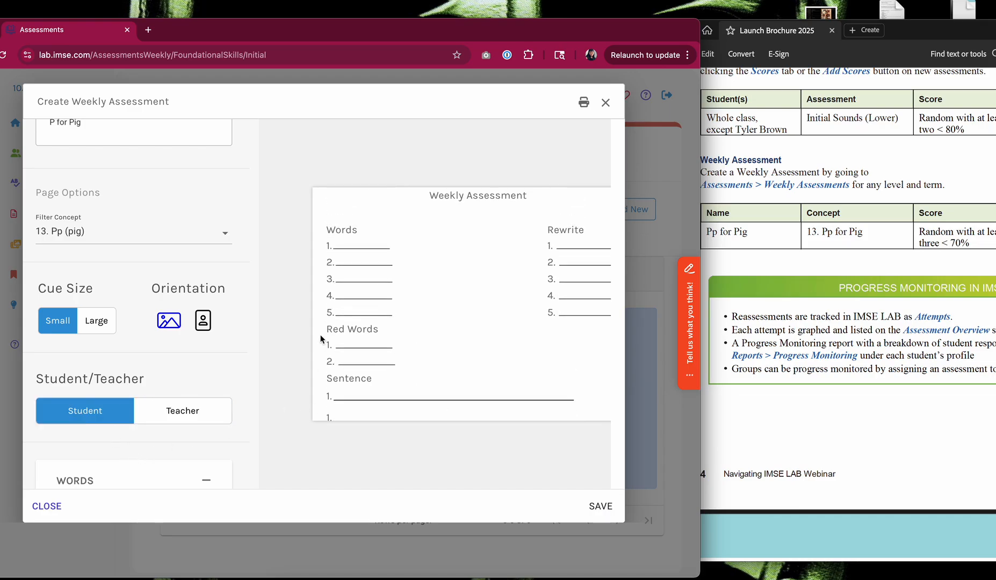
click(595, 506)
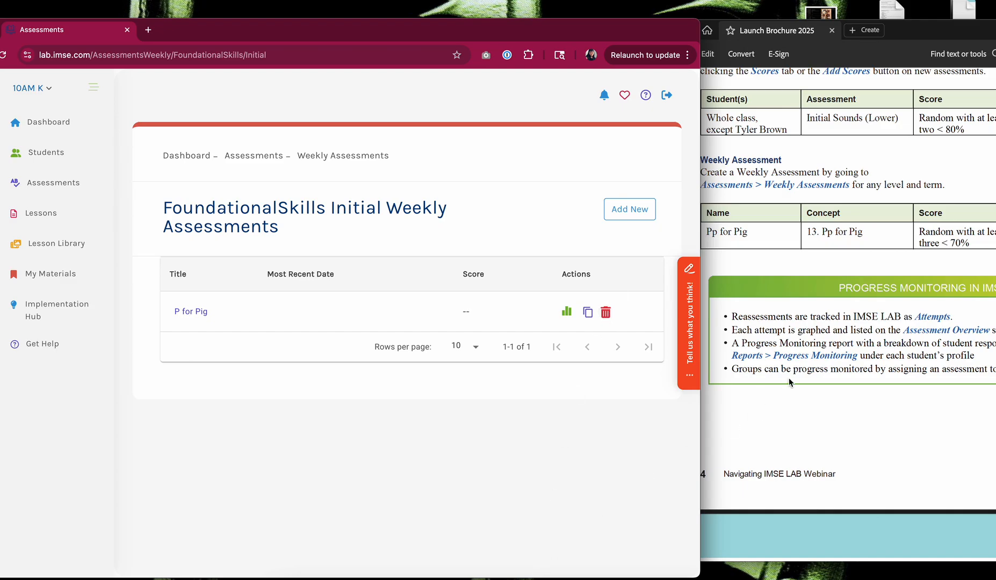
Step: Read the scoring instruction for the Pp for Pig weekly assessment in the Launch Brochure and return to the assessment list
scroll(821, 366, up, 1)
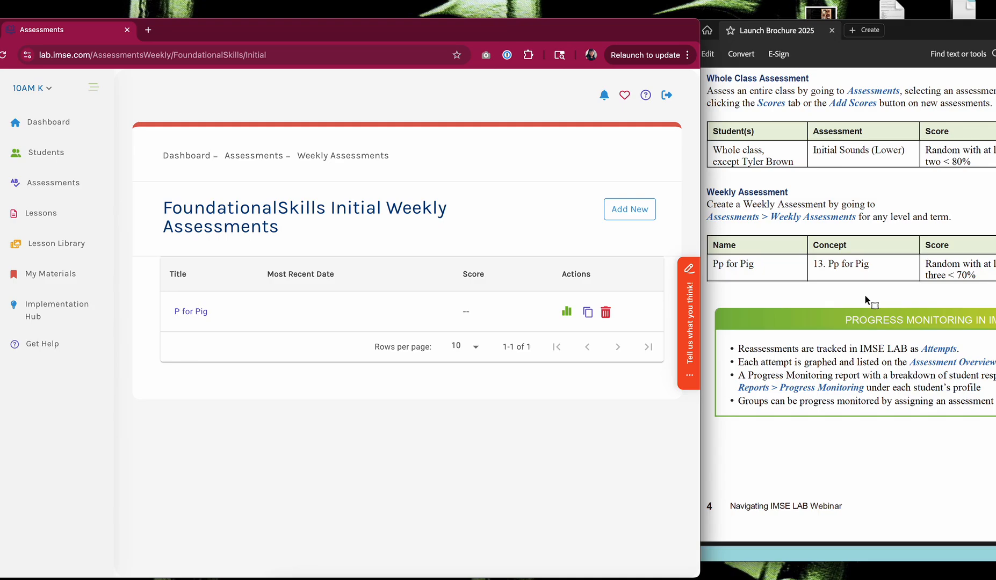
scroll(865, 295, right, 1)
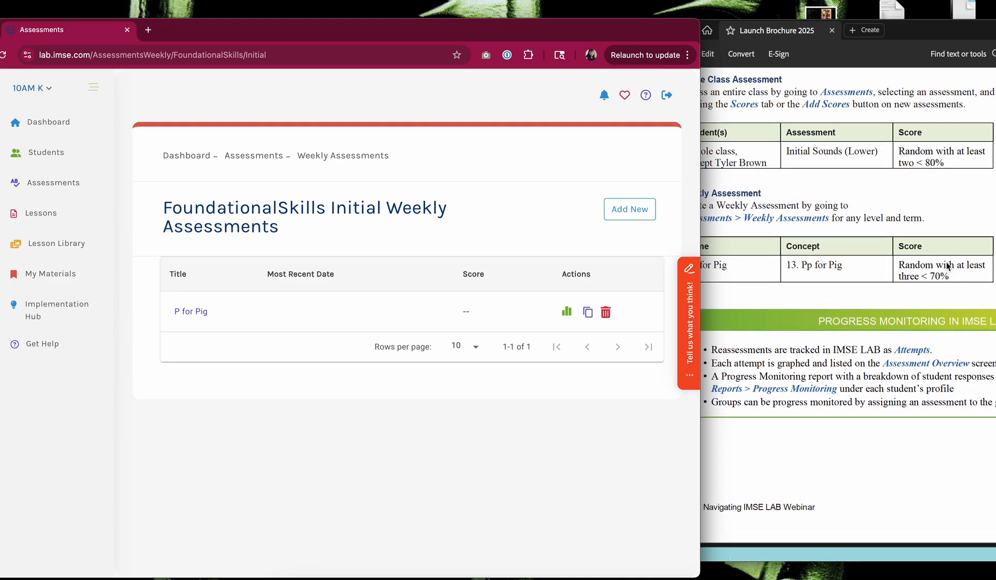
drag(917, 277, 897, 262)
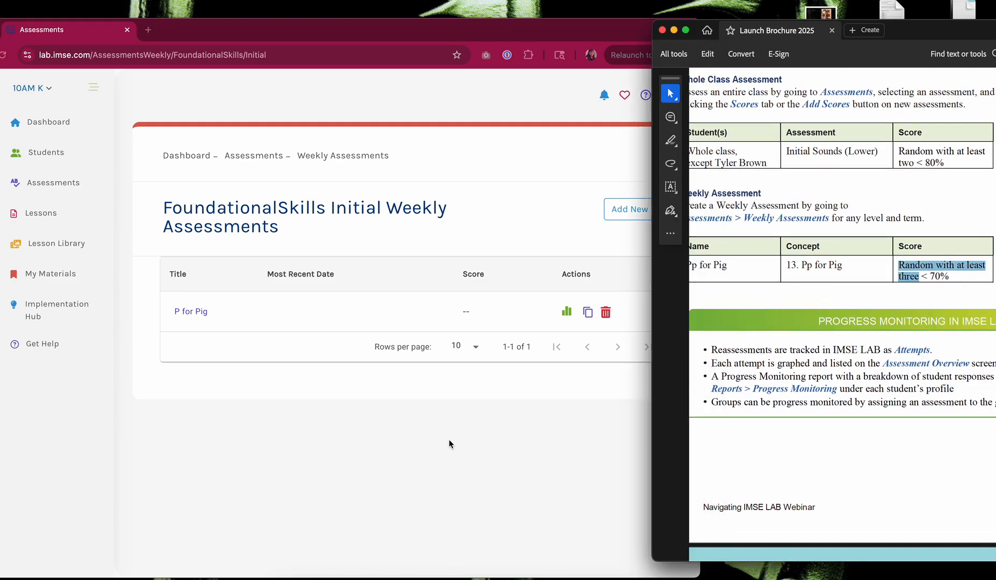
click(464, 442)
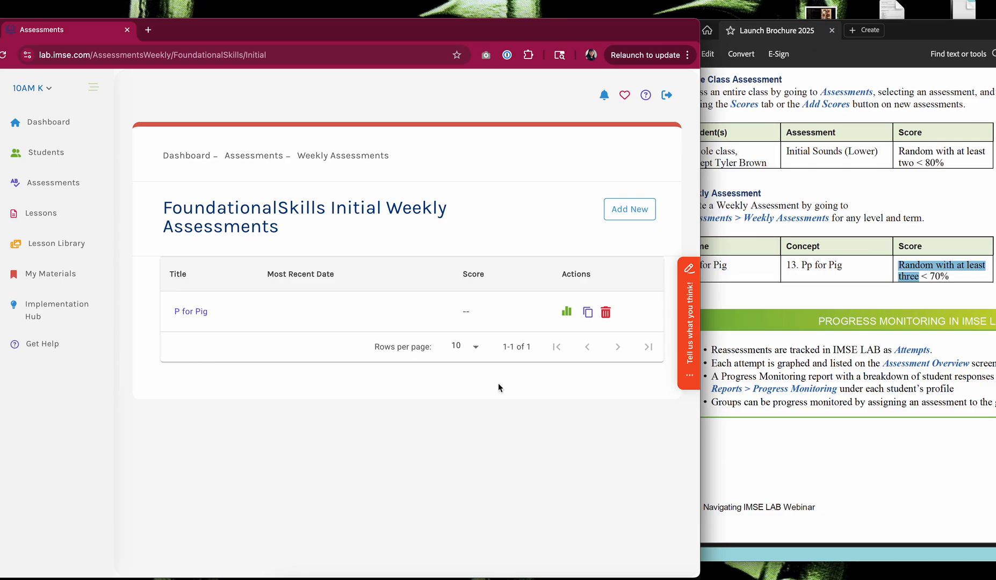
Step: Open the scores of the P for Pig assessment and start a whole-class score entry
click(566, 312)
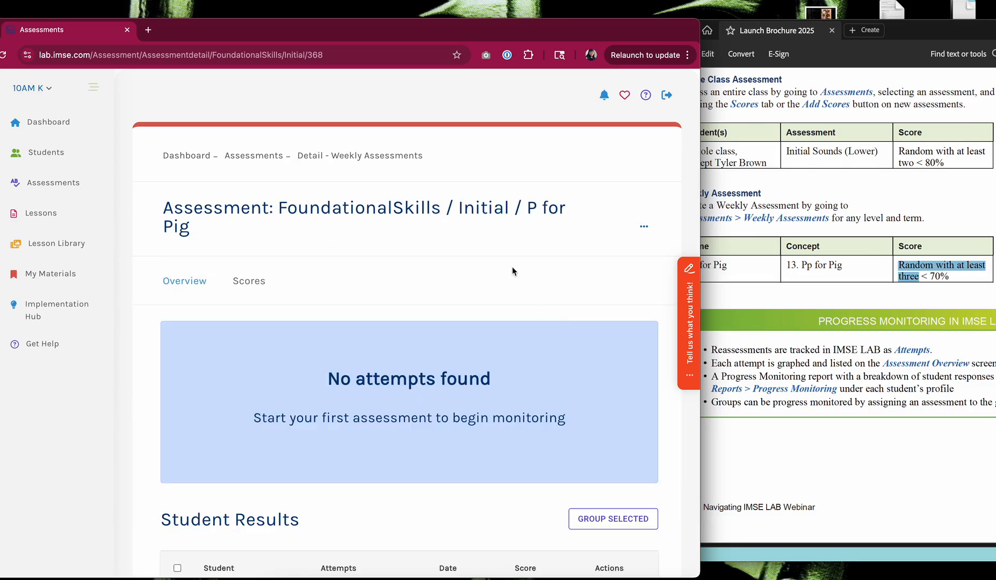
scroll(511, 269, down, 1)
scroll(510, 274, down, 3)
scroll(509, 274, up, 1)
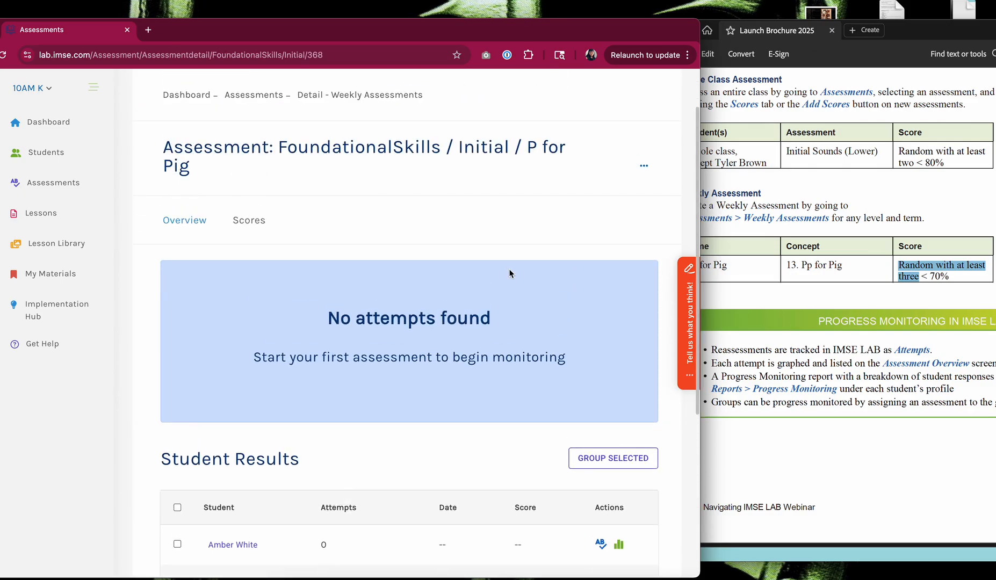
click(248, 220)
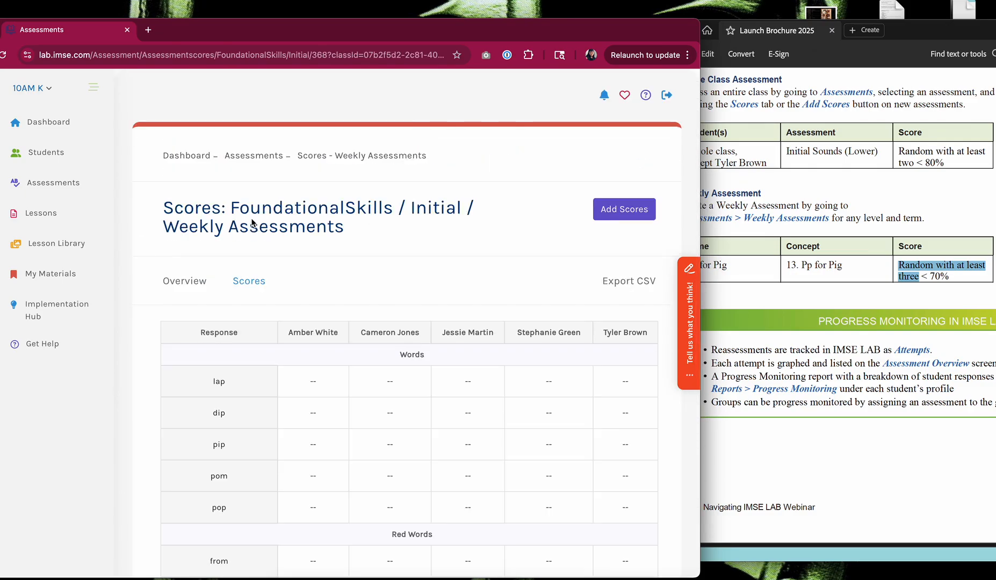
click(642, 211)
scroll(470, 334, down, 1)
scroll(471, 331, down, 3)
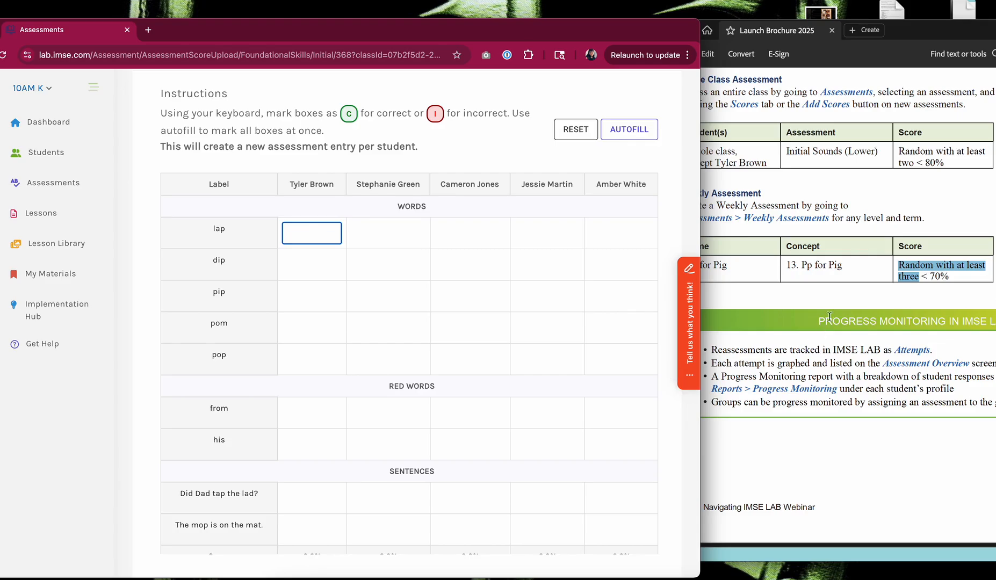
Step: Autofill every student's response in the score table as correct
click(638, 129)
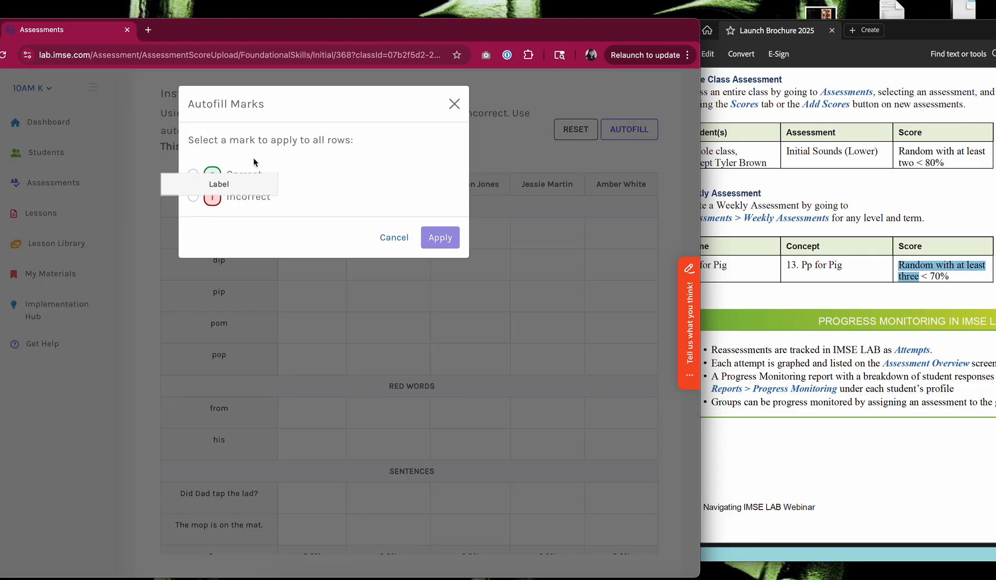
click(244, 172)
click(436, 237)
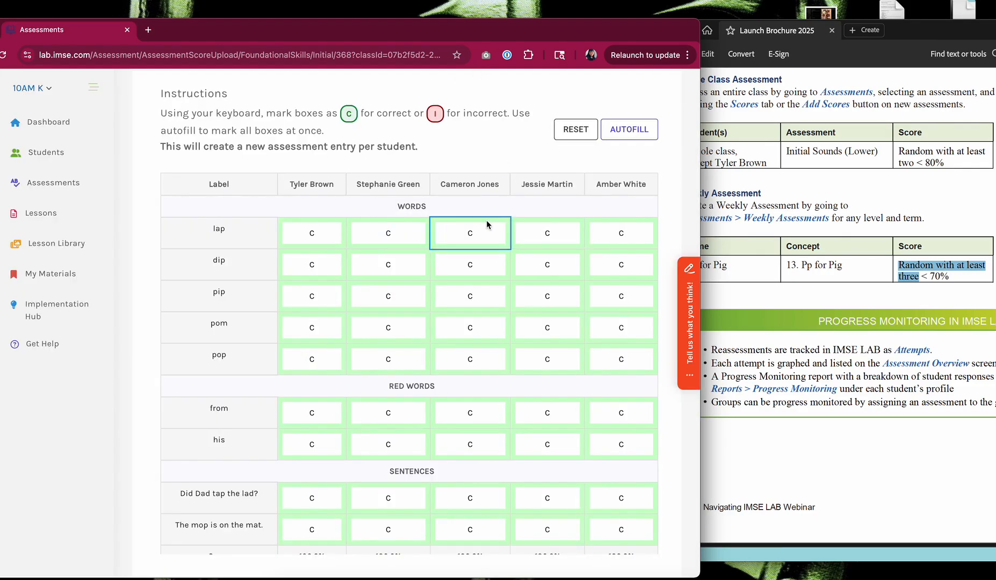
scroll(486, 219, down, 1)
scroll(487, 219, up, 1)
scroll(417, 274, down, 1)
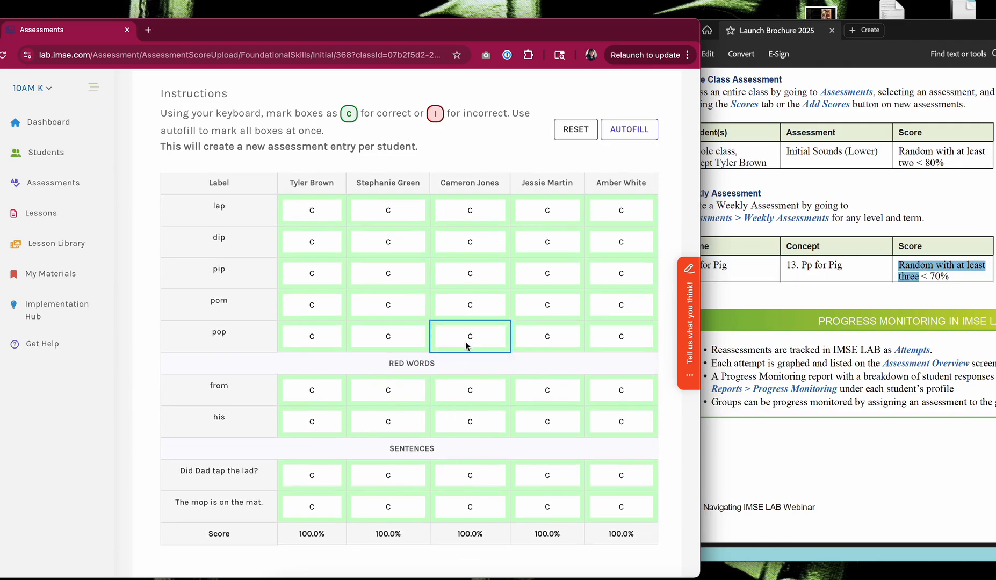
Step: Mark lap, dip, pom and from as incorrect for the second student in the score table
click(386, 212)
text(i)
click(388, 243)
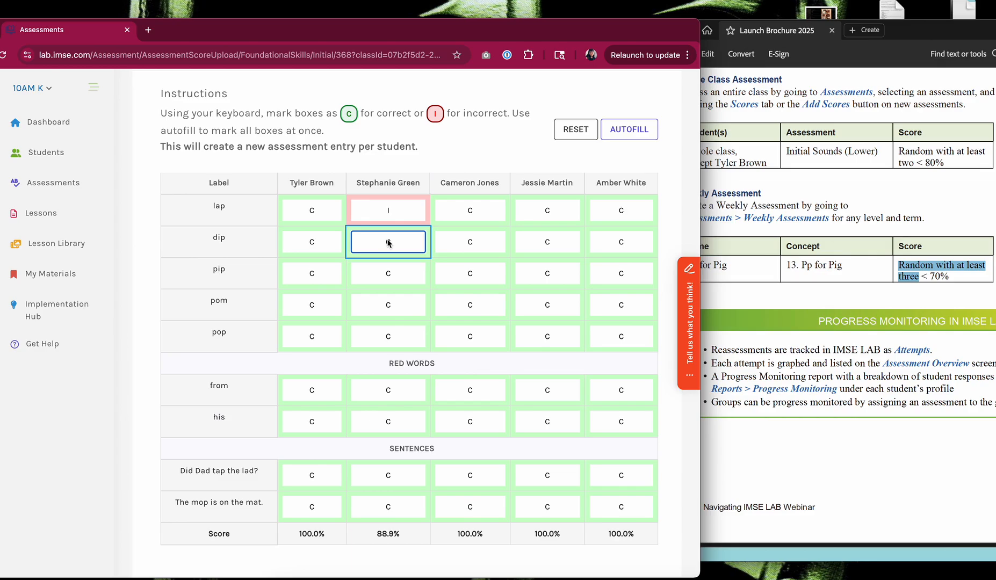
text(i)
click(388, 305)
text(i)
click(388, 390)
text(i)
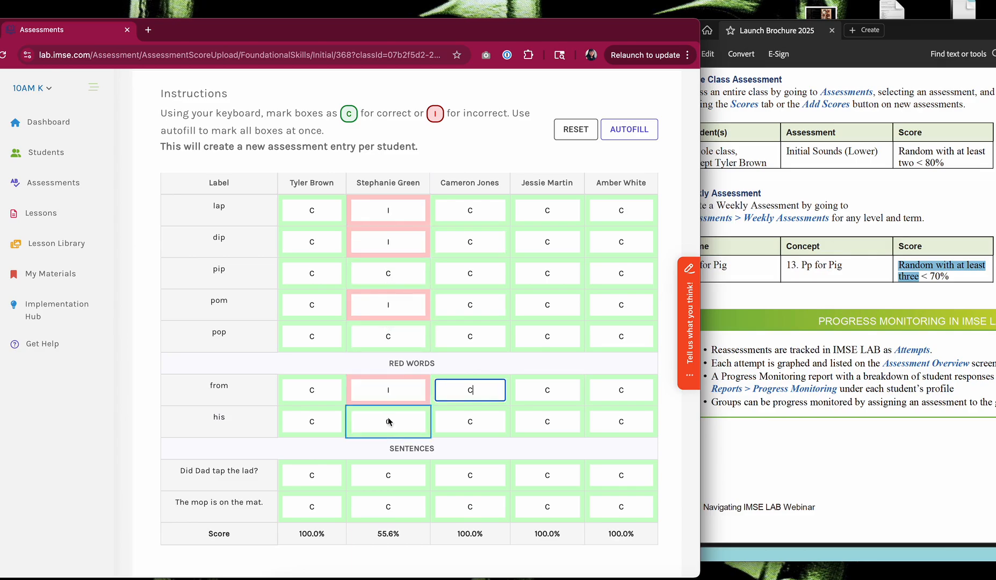
Step: Mark lap, pop and "Did Dad tap the lad?" as incorrect for the fifth student in the score table
scroll(389, 422, down, 2)
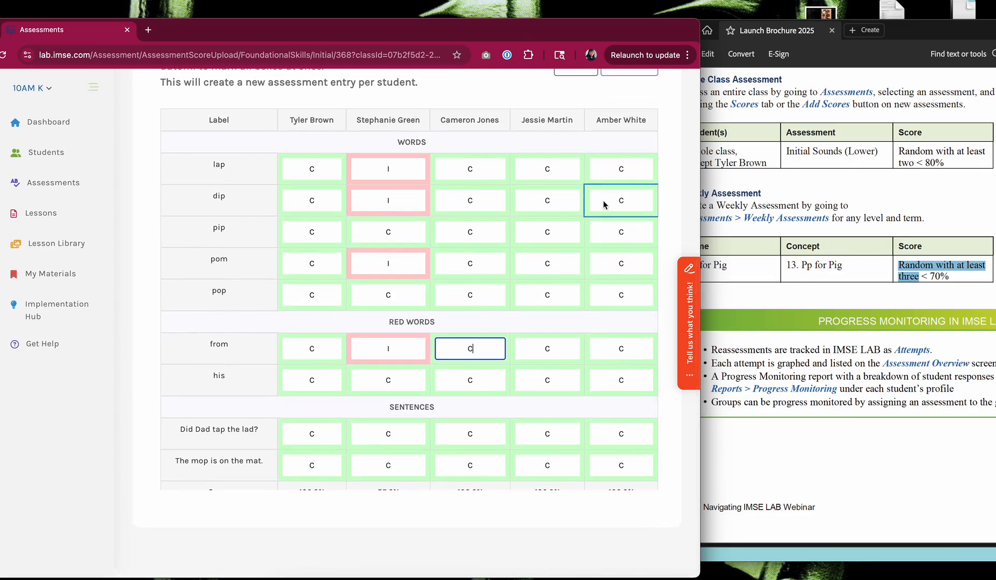
click(618, 169)
text(i)
click(621, 295)
text(i)
click(621, 434)
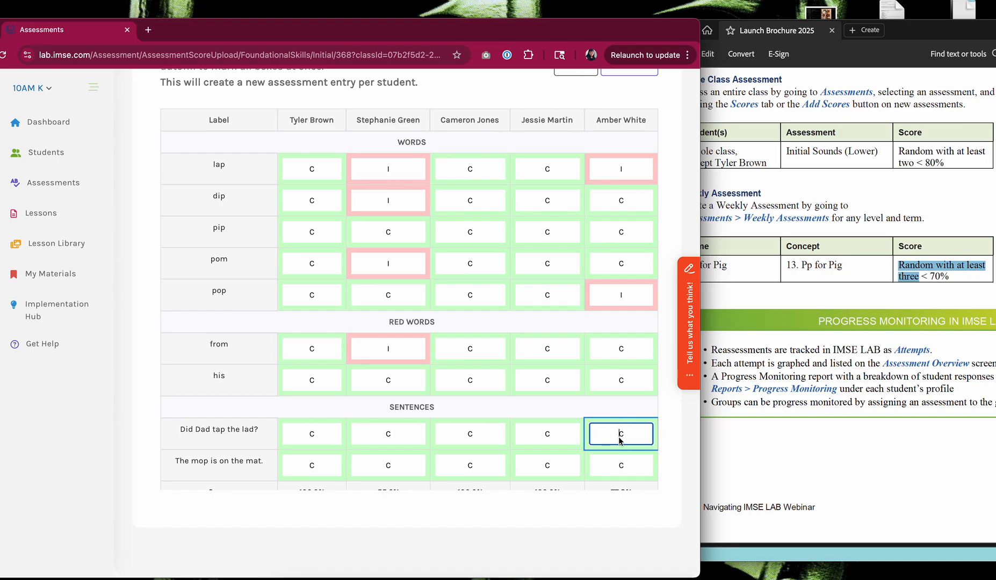
text(i)
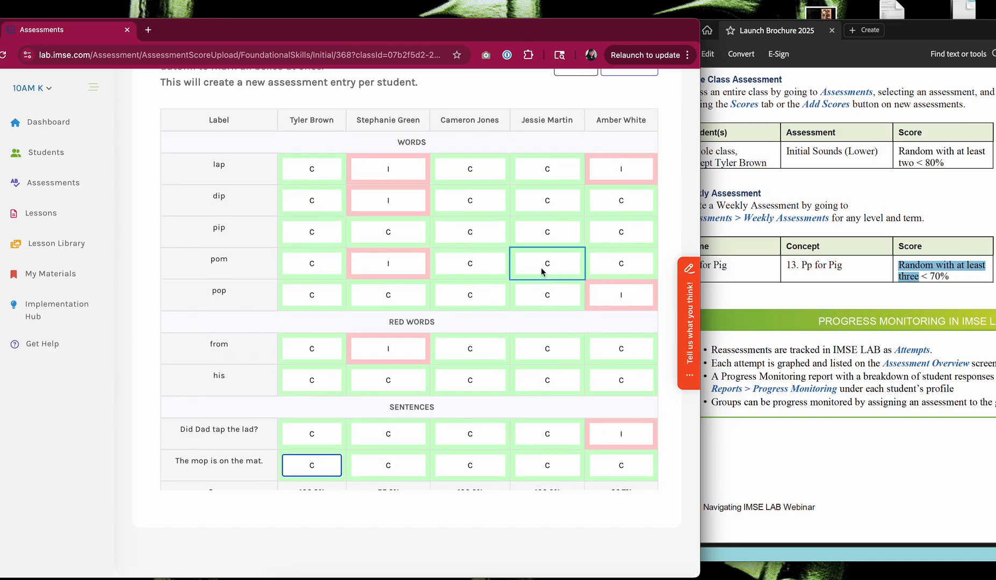
Step: Mark pip as incorrect for the fourth student and save the class scores
scroll(541, 268, up, 1)
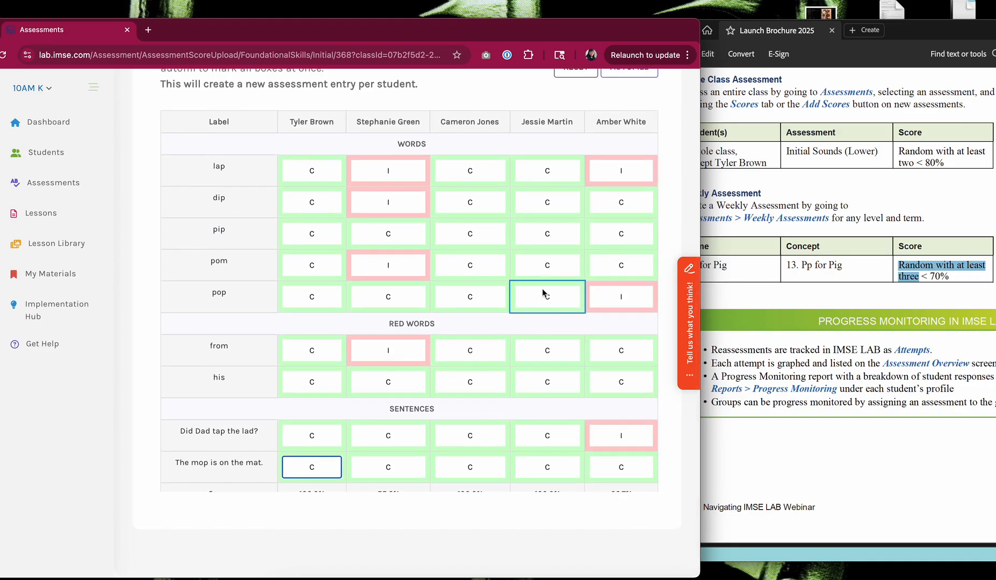
click(546, 232)
text(i)
scroll(543, 339, down, 1)
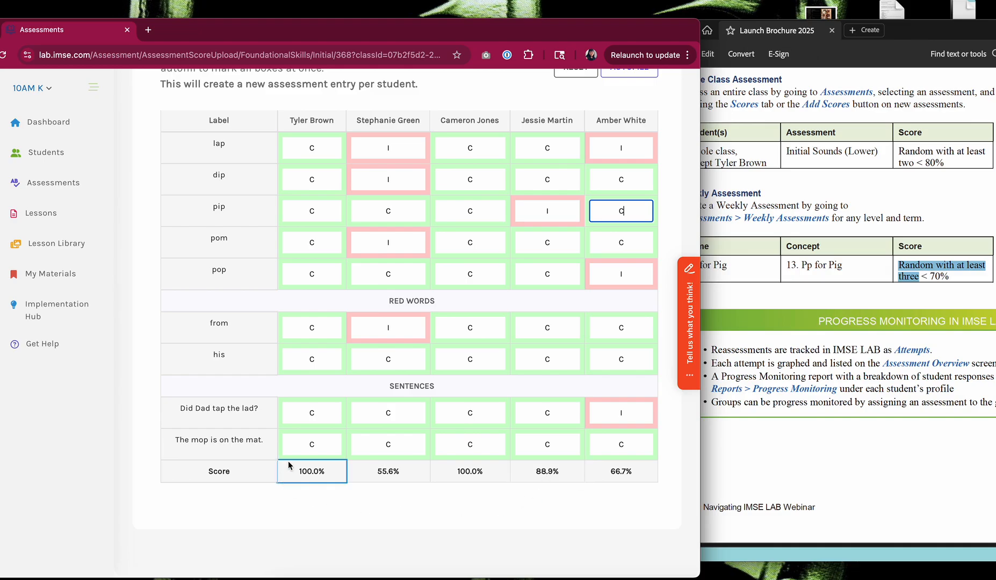
scroll(416, 496, up, 6)
click(636, 212)
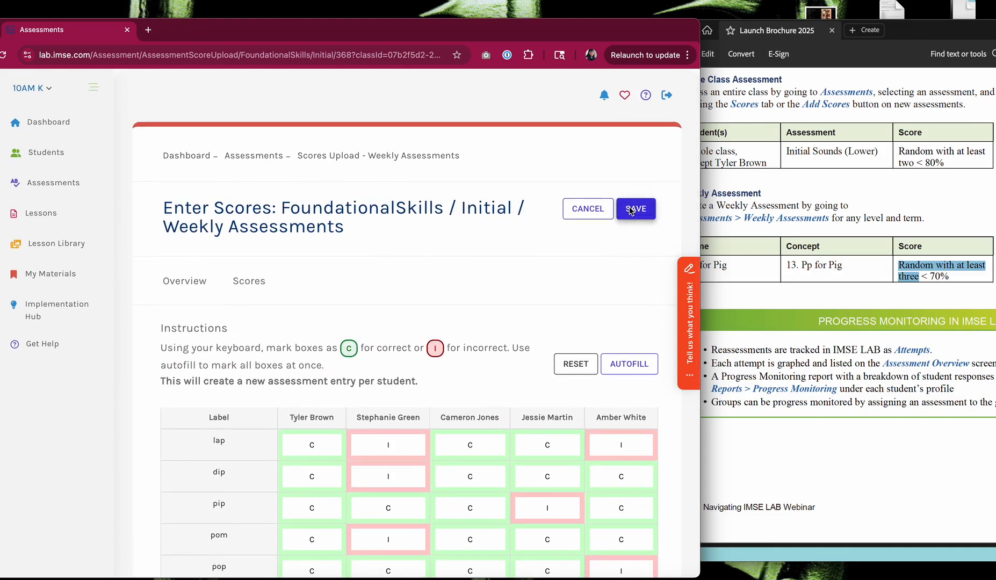
Step: Open the P for Pig assessment overview and sort the Student Results table by score, lowest first
click(192, 281)
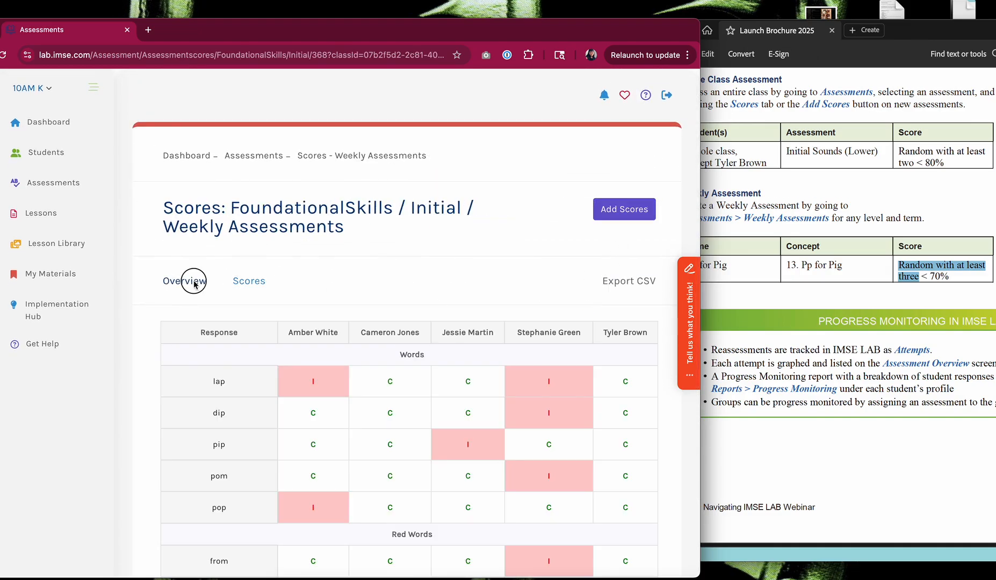
scroll(420, 224, down, 8)
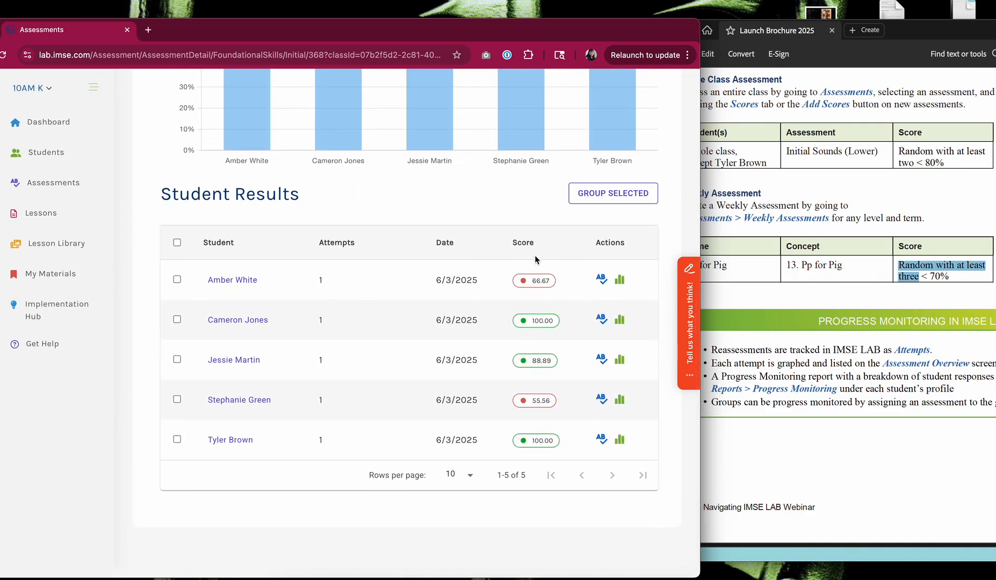
click(565, 243)
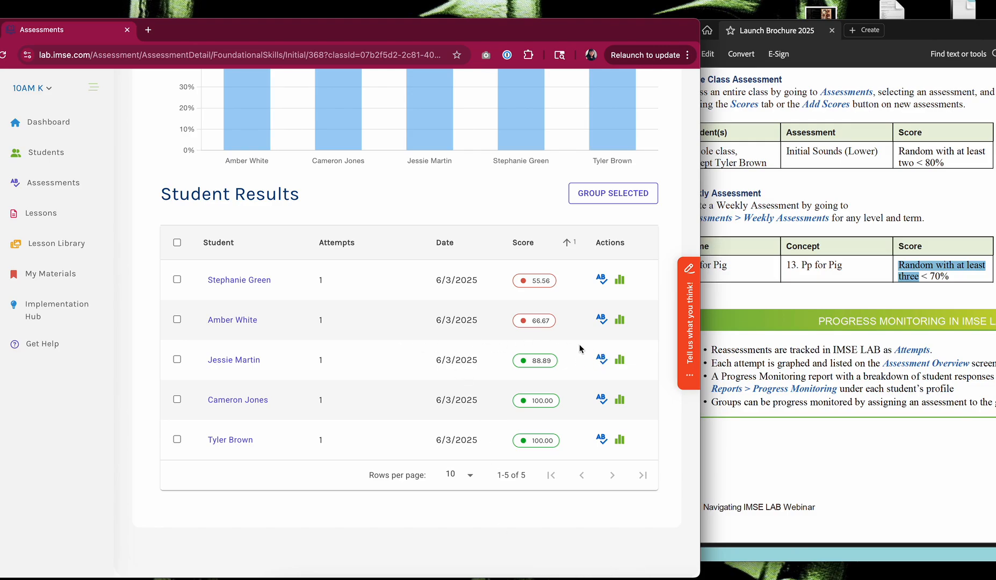
Step: Add the two lowest-scoring students in Student Results to the "< 80 P for Pig" group
click(177, 320)
click(177, 279)
click(590, 200)
click(241, 168)
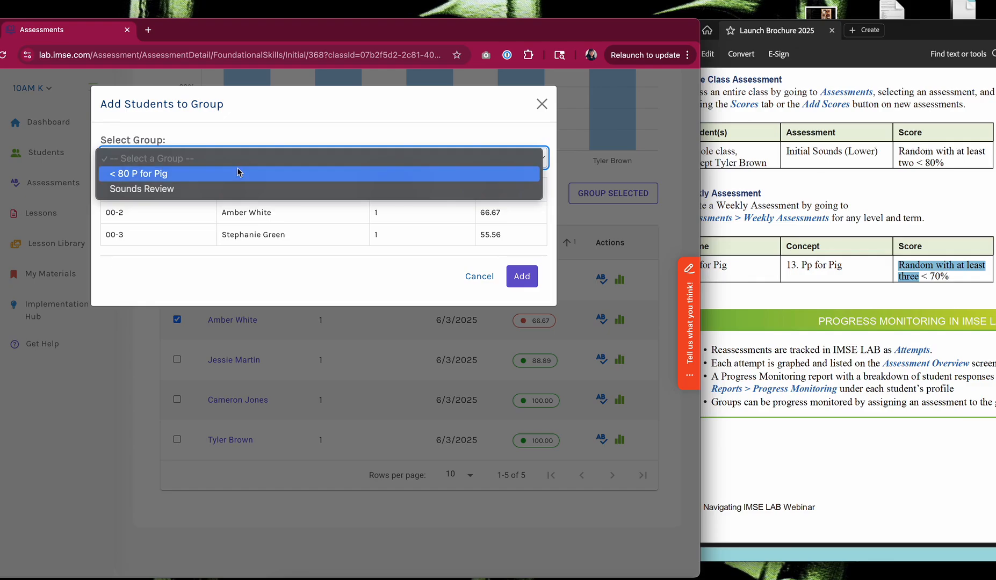
click(238, 174)
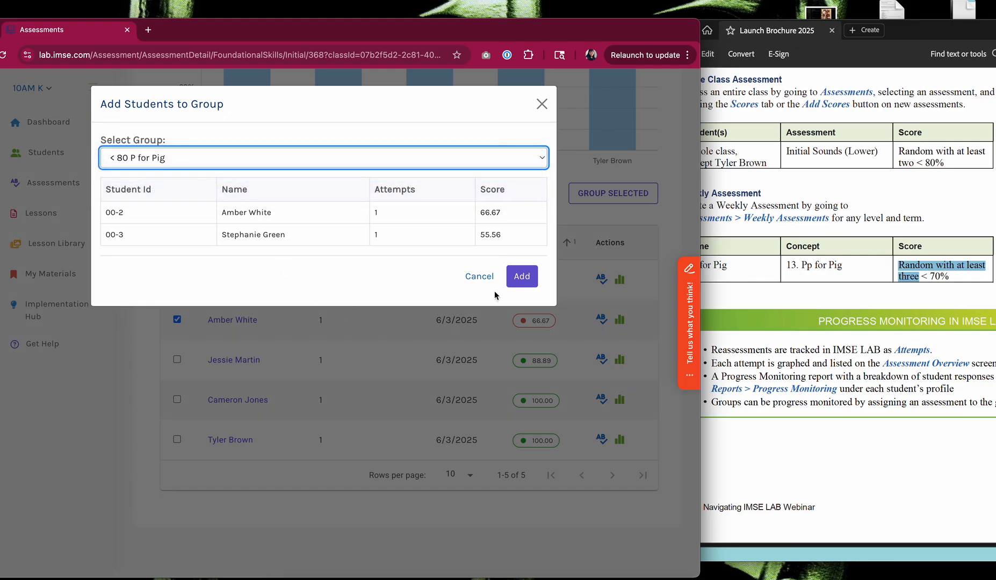
click(521, 276)
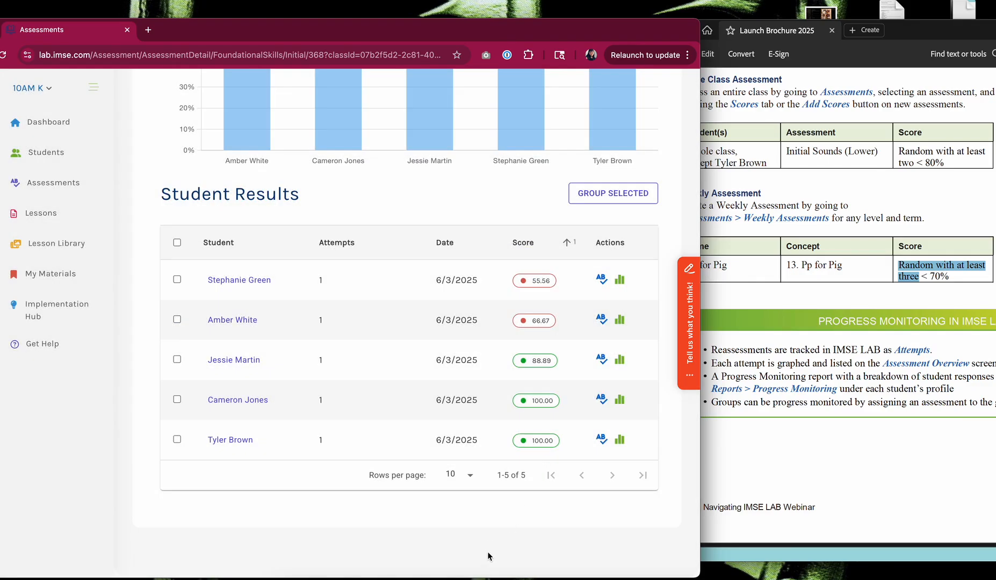
Step: Go to the class's student list and open the "< 80 P for Pig" group for viewing and editing
scroll(507, 339, up, 3)
scroll(406, 252, up, 4)
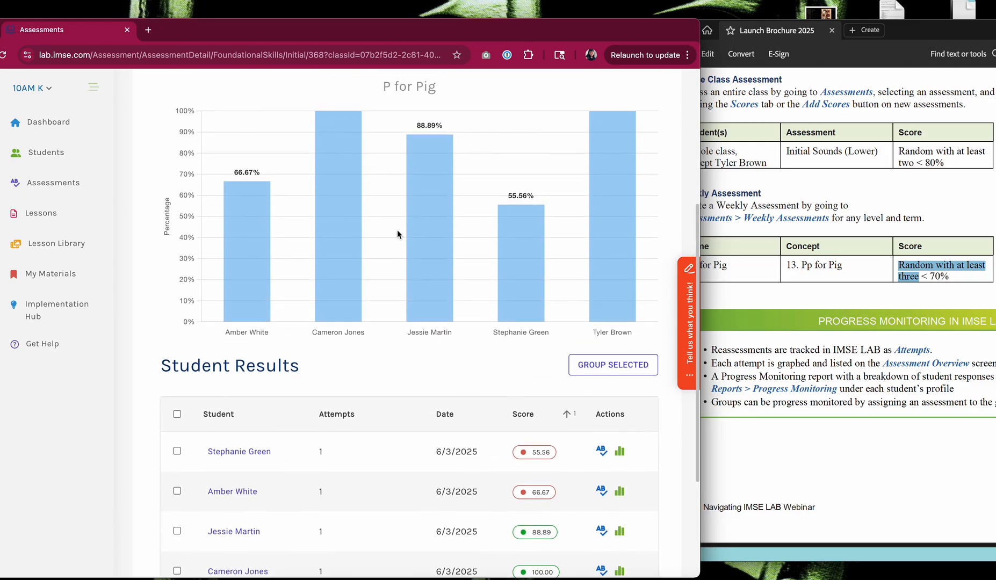
click(46, 154)
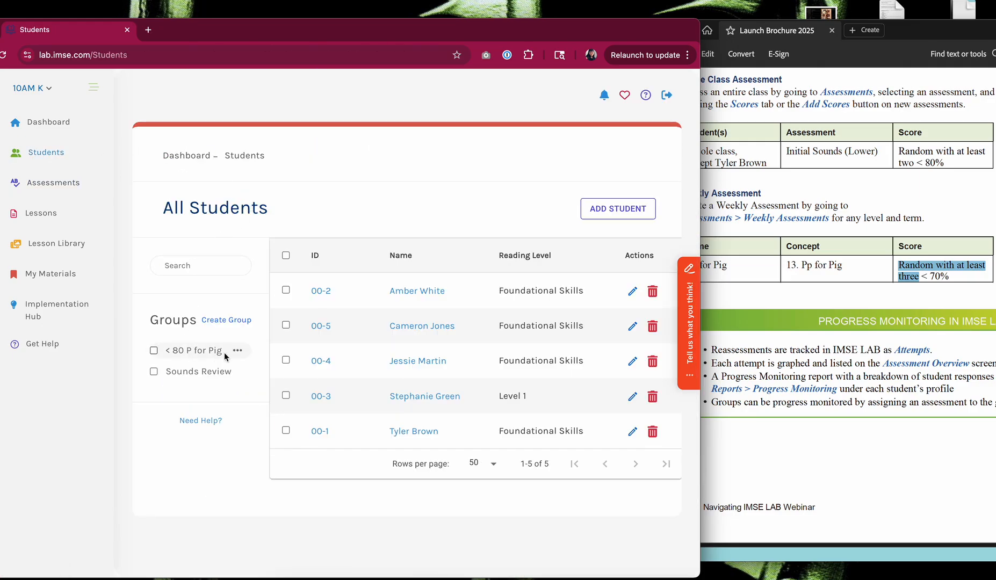
click(238, 351)
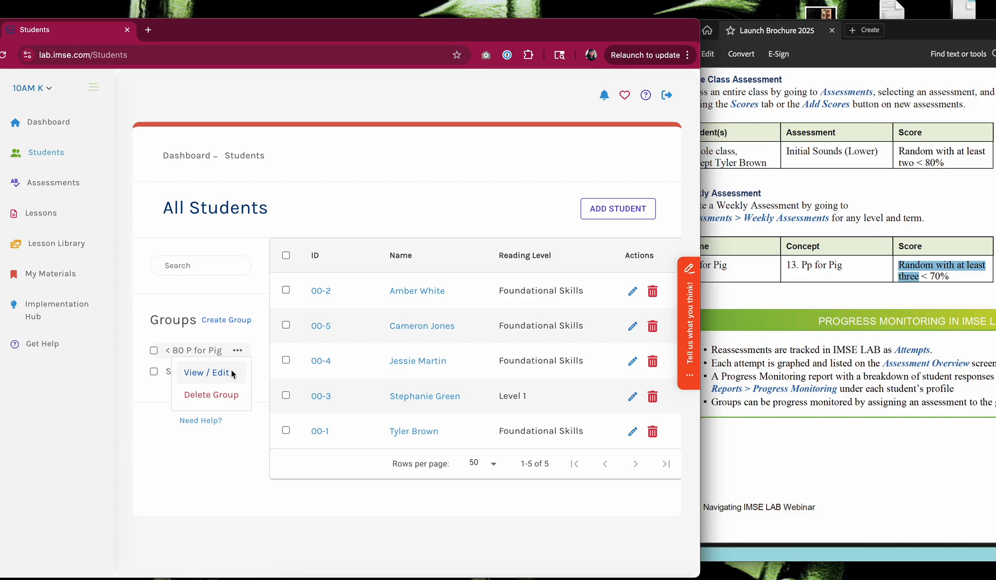
click(233, 375)
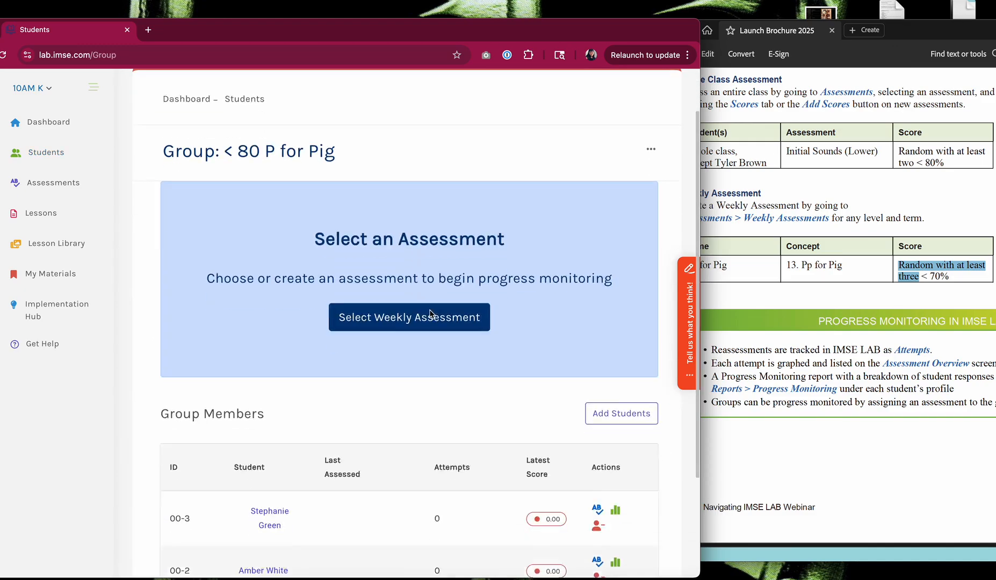
Step: Widen the browser window slightly and examine the group's member table with its attempts, latest scores and available actions
scroll(271, 377, down, 3)
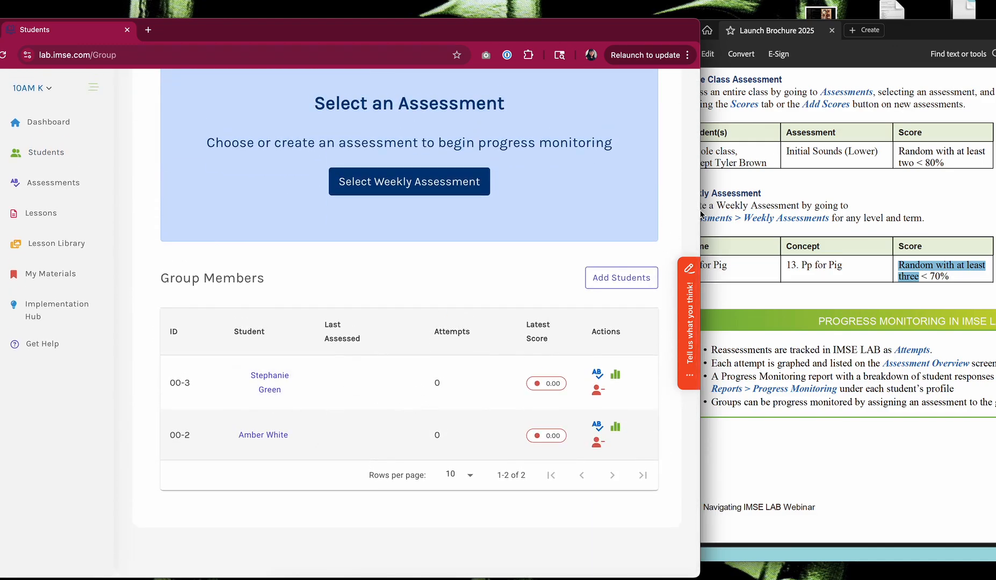
drag(700, 216, 746, 215)
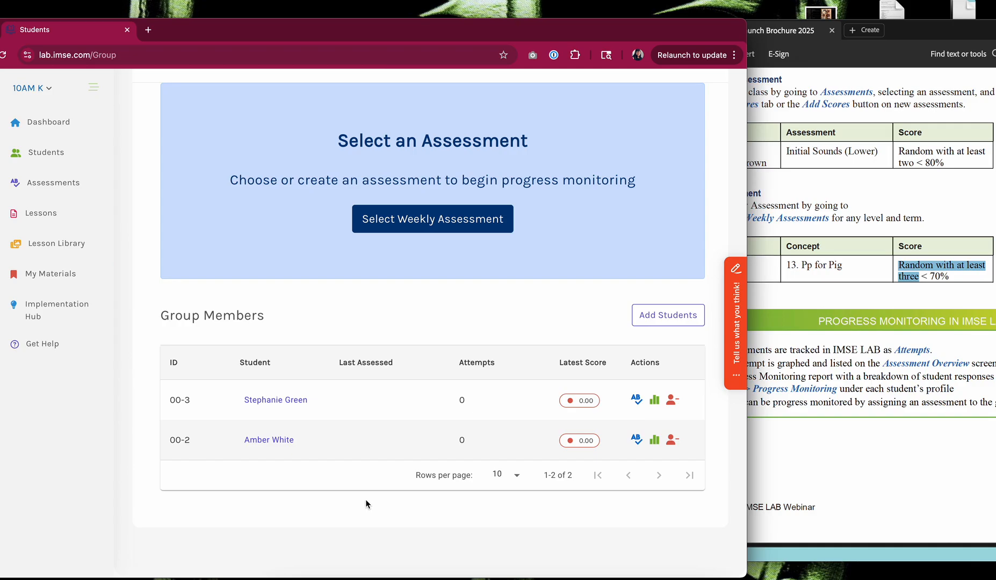
scroll(371, 405, up, 2)
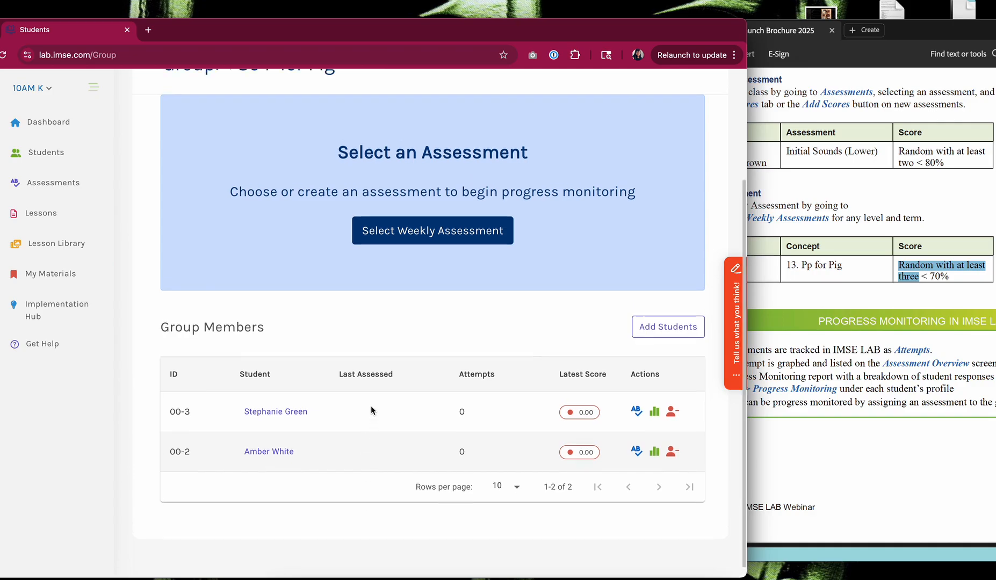
scroll(390, 349, up, 1)
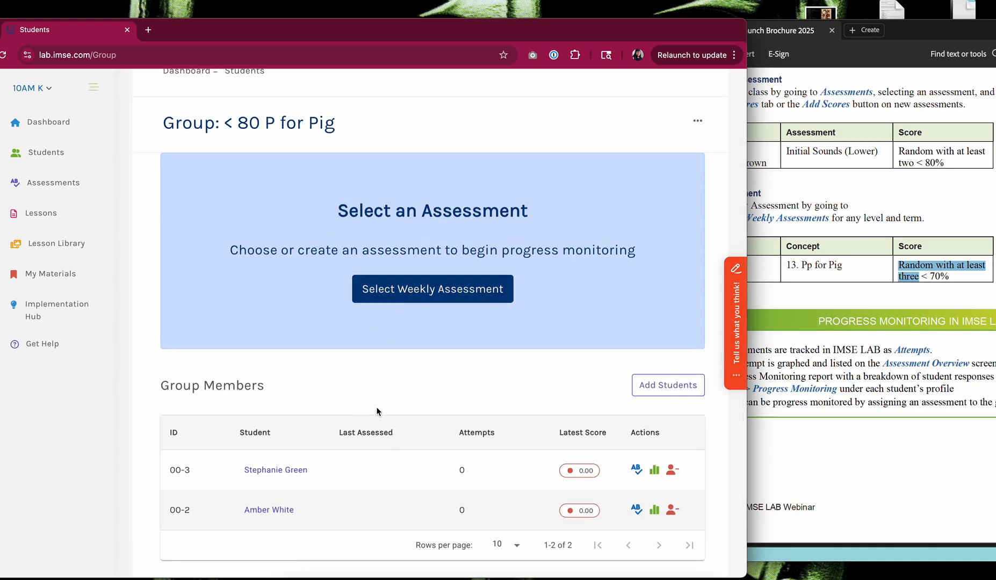
scroll(376, 408, down, 1)
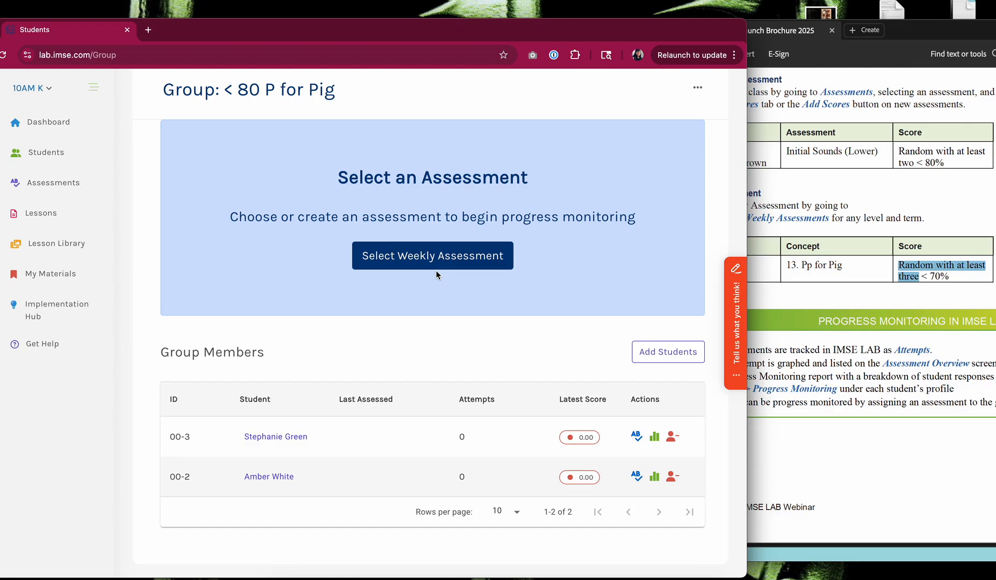
scroll(436, 270, up, 2)
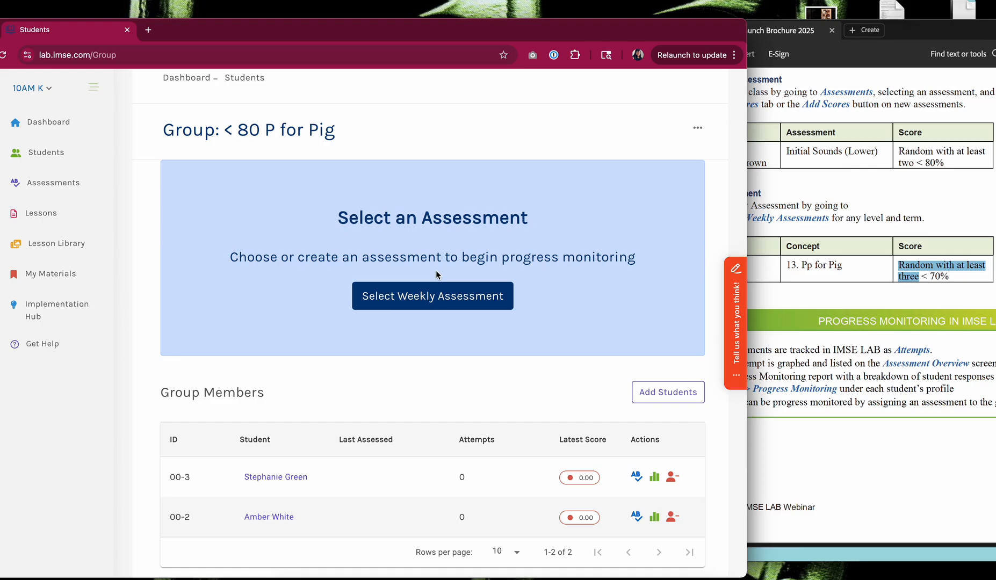
scroll(460, 349, down, 2)
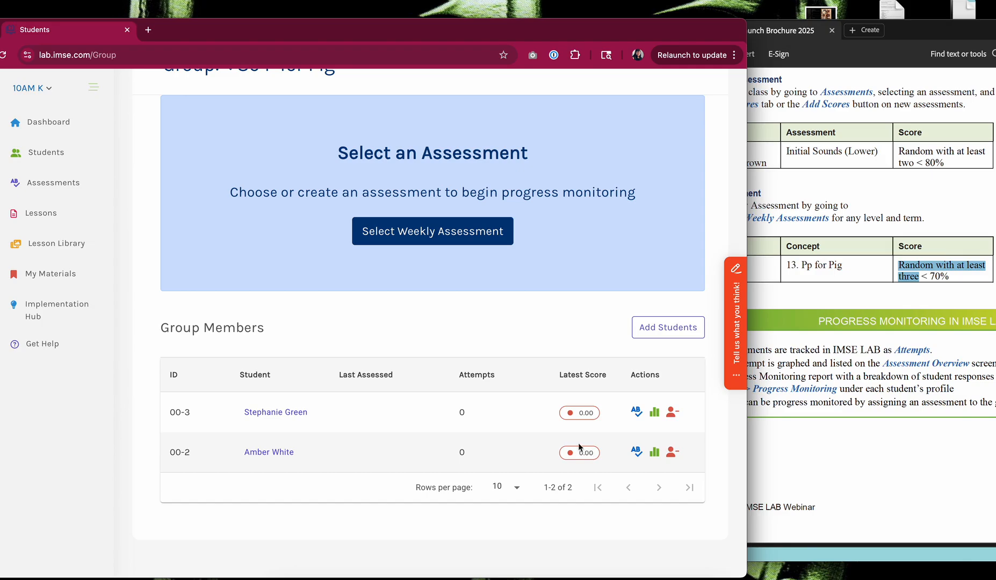
scroll(559, 414, up, 1)
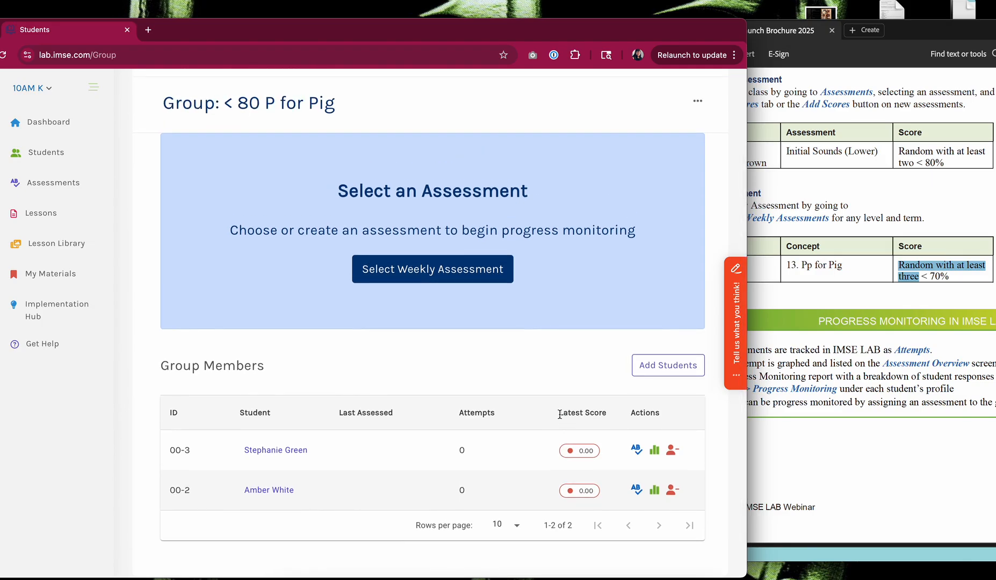
Step: Select P for Pig as the group's weekly assessment for progress monitoring and save the choice
click(490, 276)
click(390, 164)
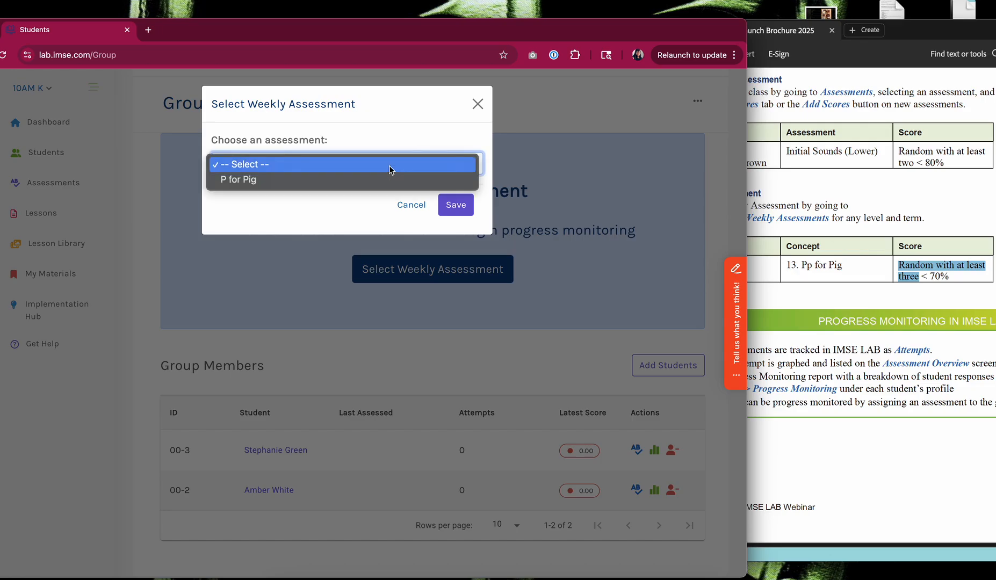
click(383, 182)
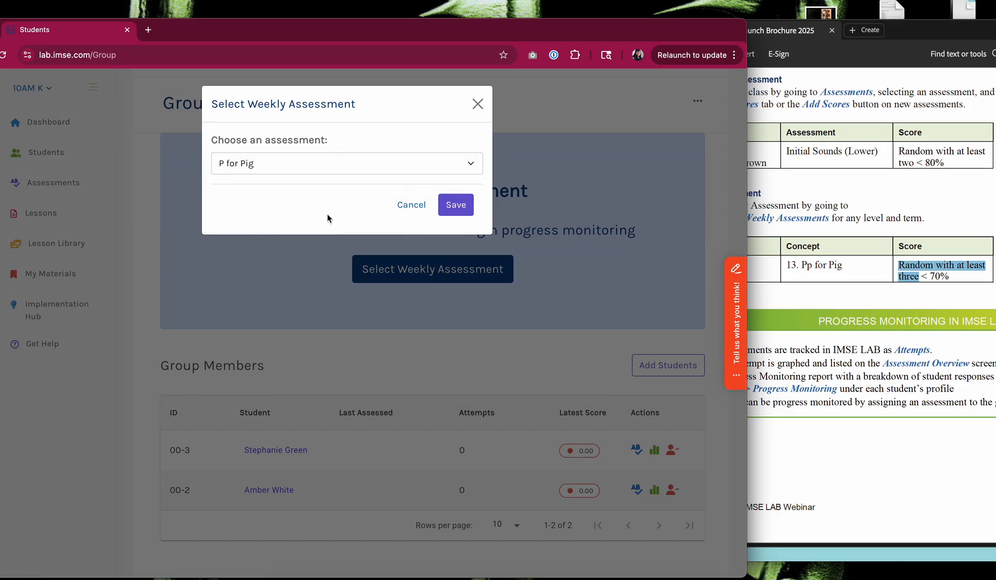
click(457, 212)
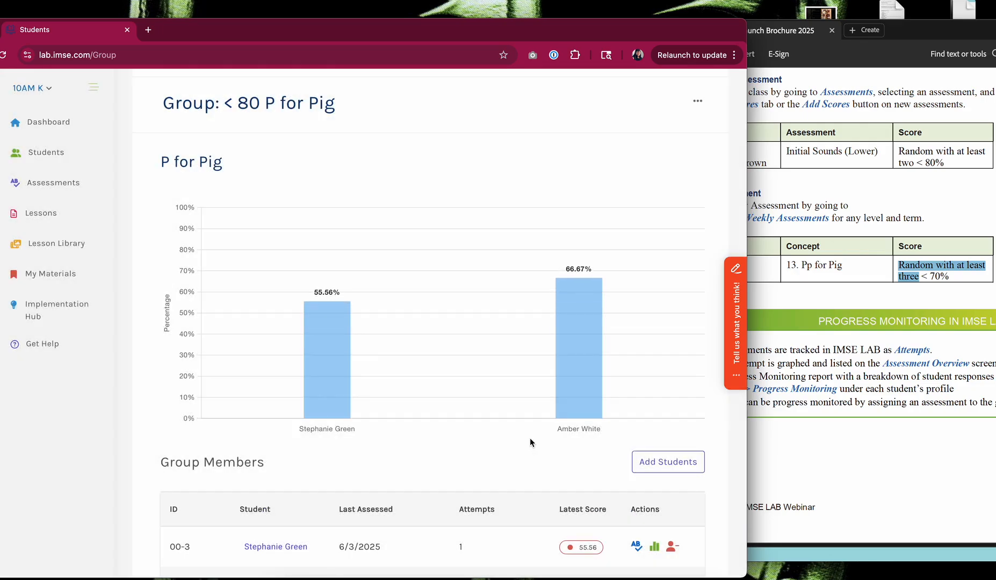
Step: Examine the group's P for Pig score chart and the members' assessment dates, attempts and latest scores
scroll(529, 439, down, 3)
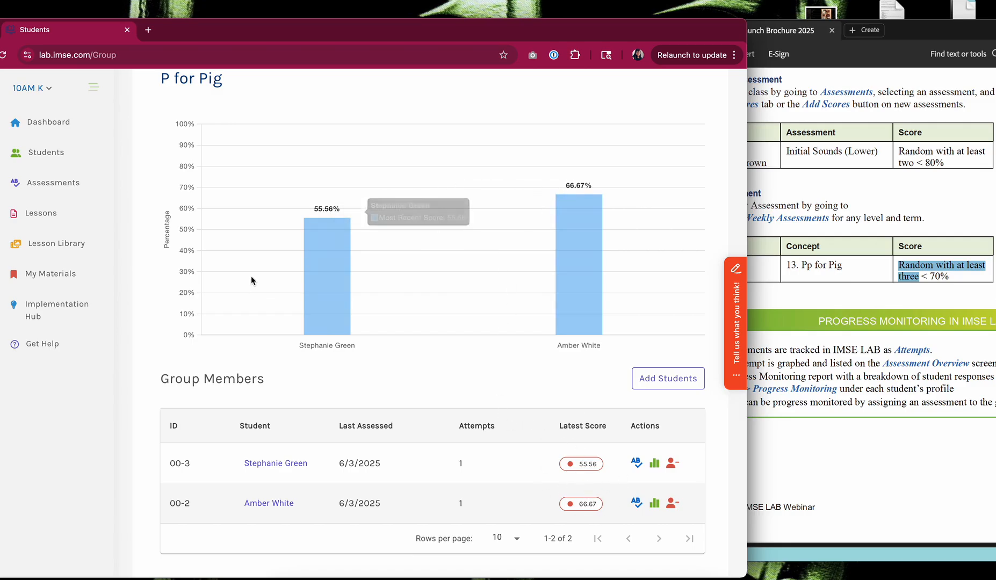
mouse_move(592, 220)
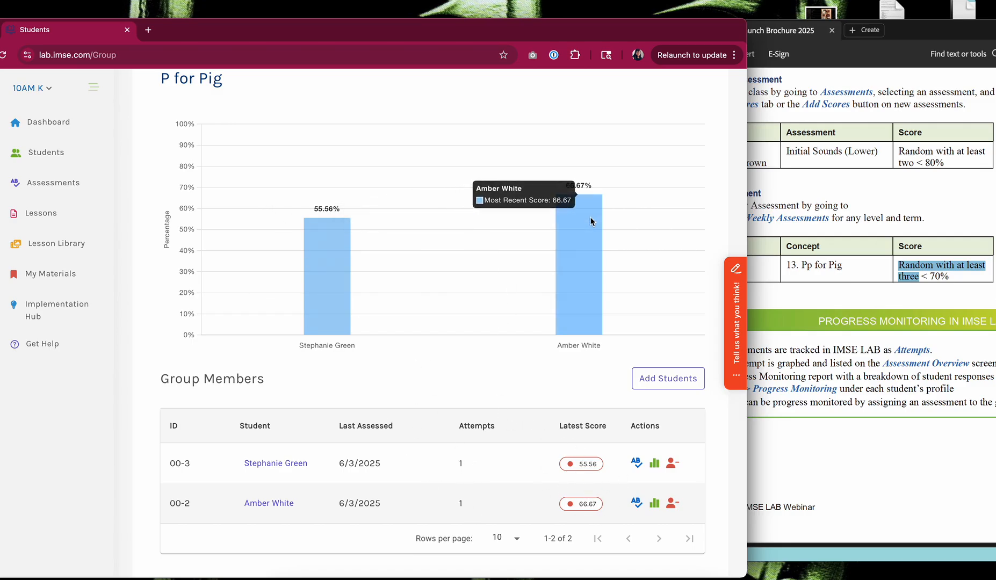
scroll(461, 306, down, 2)
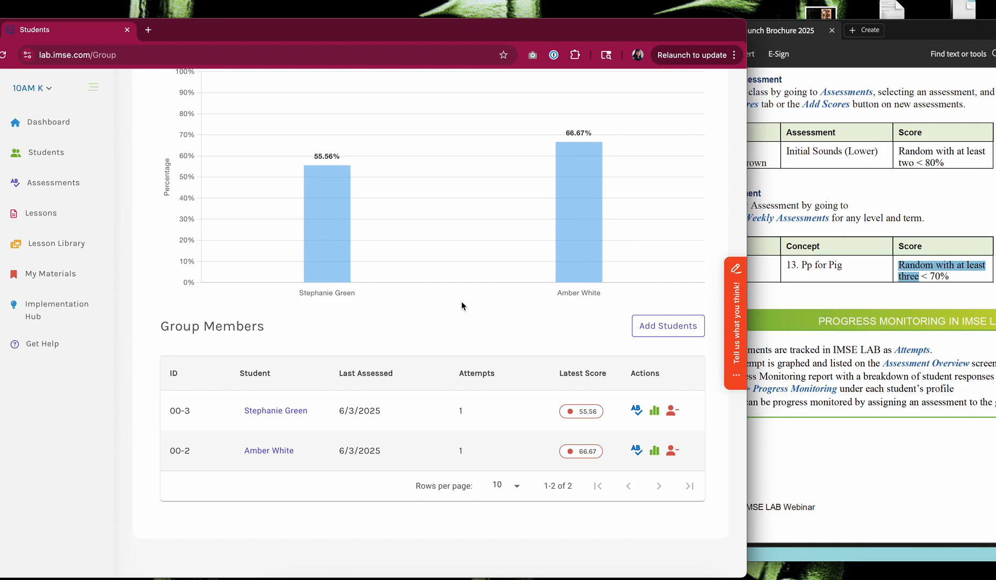
scroll(463, 306, up, 5)
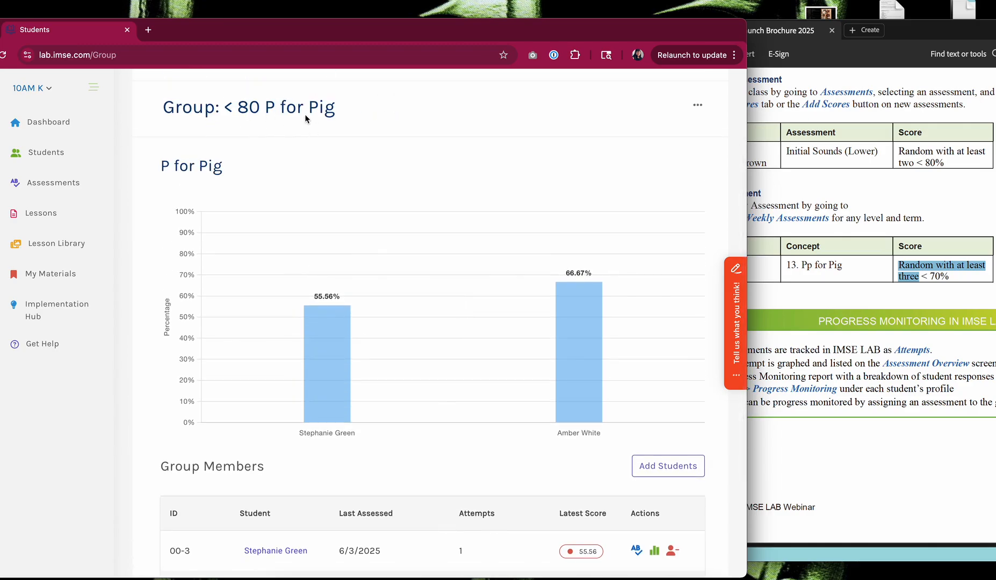
scroll(343, 231, down, 3)
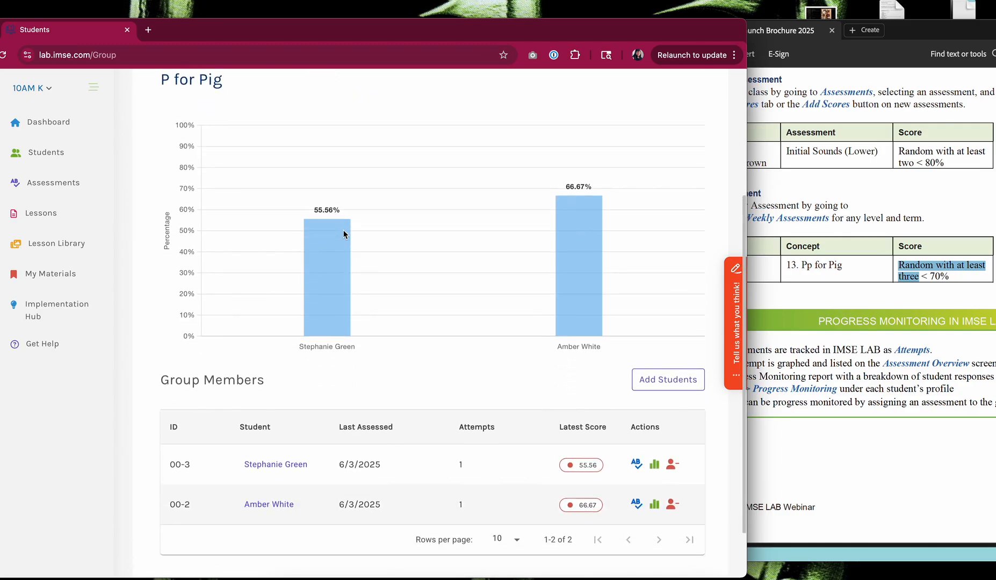
Step: View the first group member's student profile and return to the group page
click(283, 466)
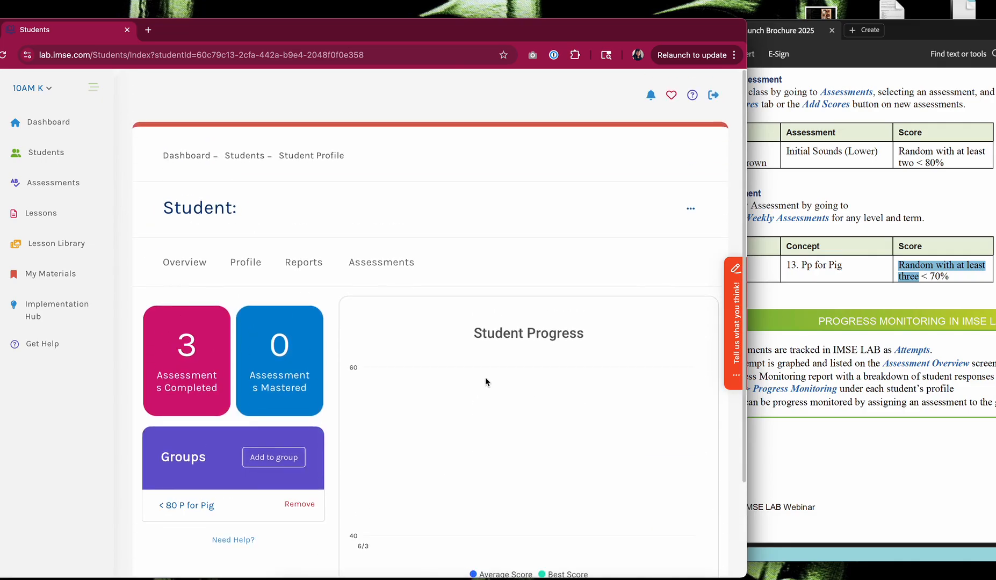
mouse_move(206, 36)
mouse_down()
mouse_move(254, 35)
mouse_move(187, 36)
mouse_up()
click(8, 57)
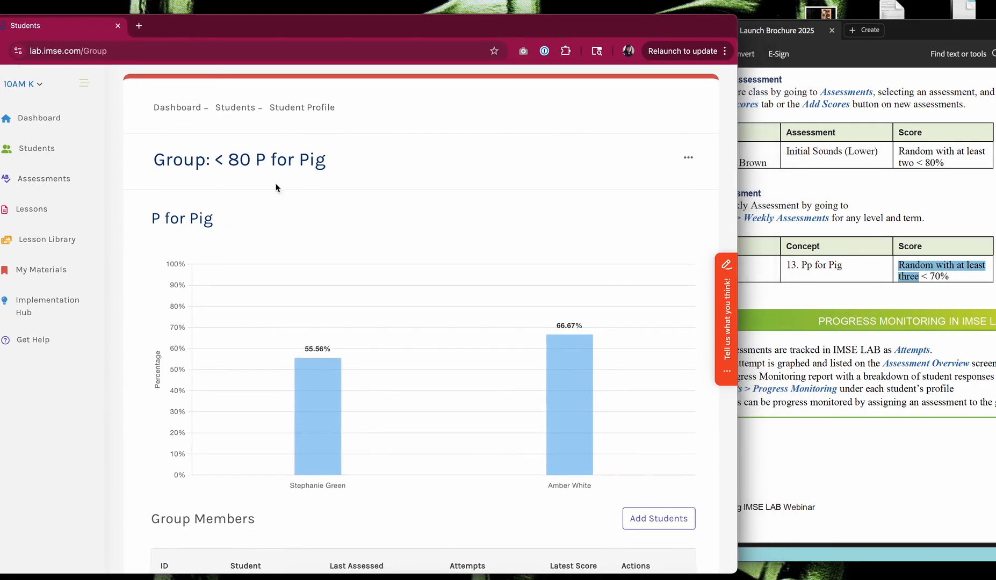
Step: Start a new P for Pig assessment for the first student in the Group Members table
scroll(287, 229, down, 5)
drag(350, 24, 346, 34)
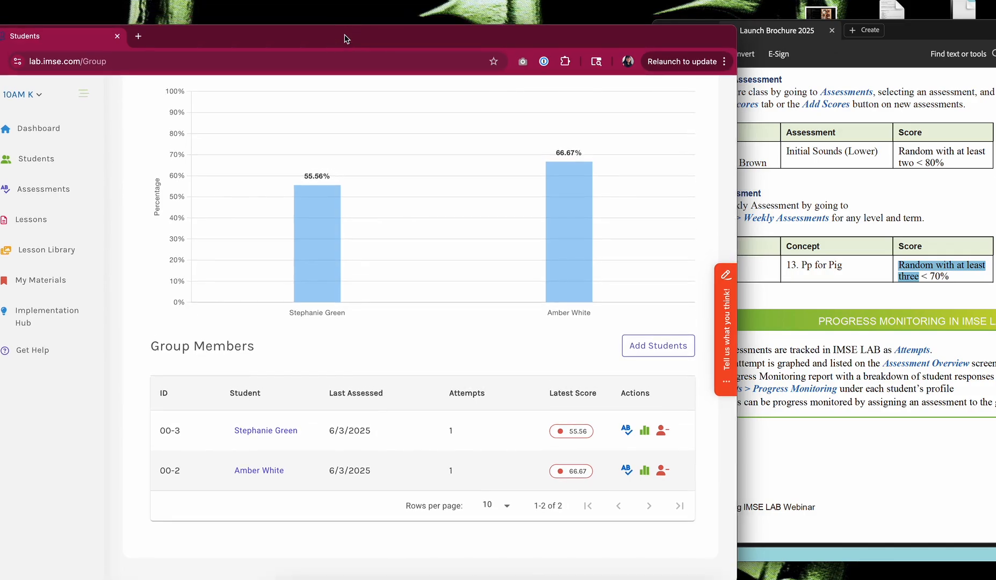
scroll(348, 290, up, 3)
scroll(311, 267, down, 3)
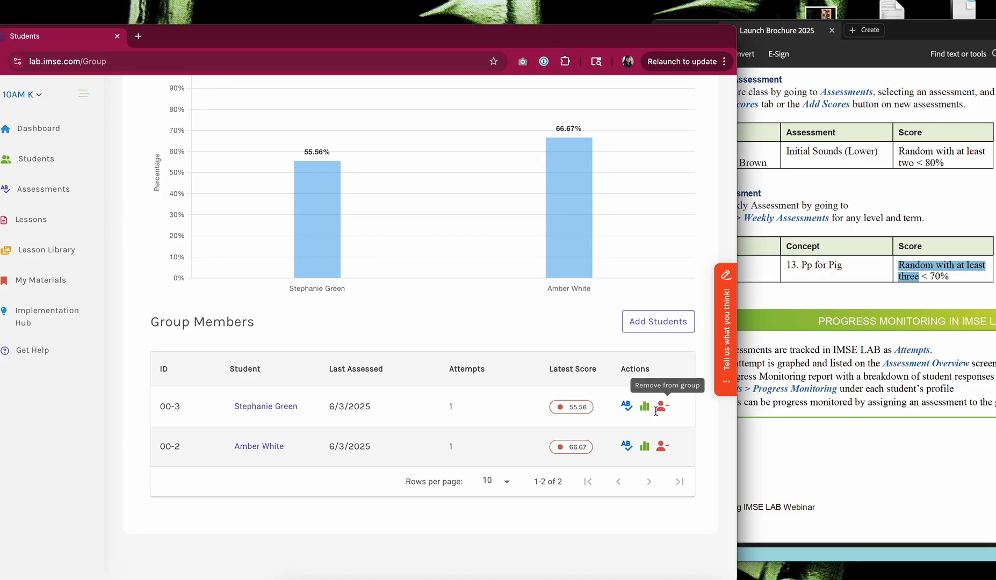
click(626, 406)
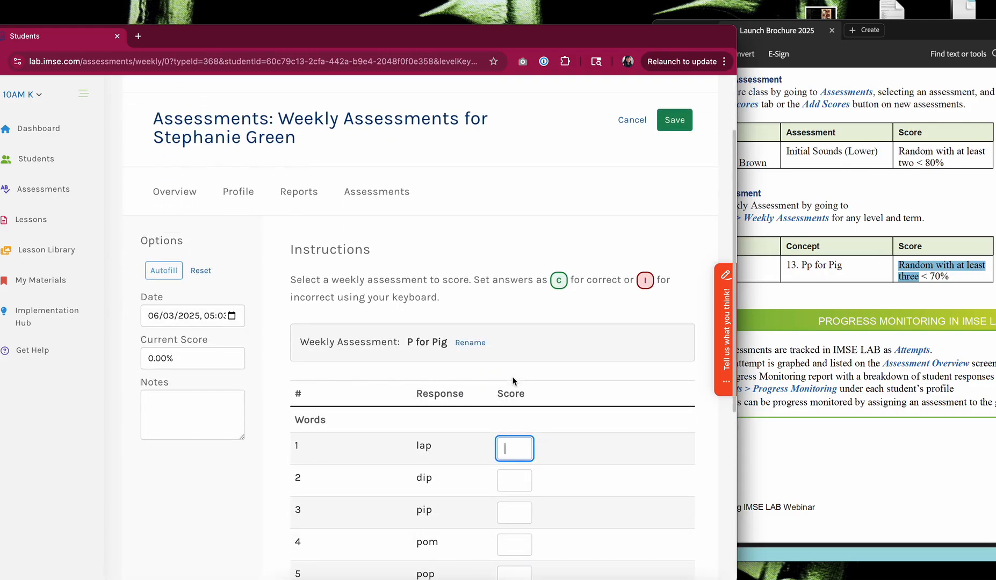
Step: Autofill all of the student's P for Pig responses as correct and save the new attempt
click(163, 271)
click(258, 179)
click(454, 255)
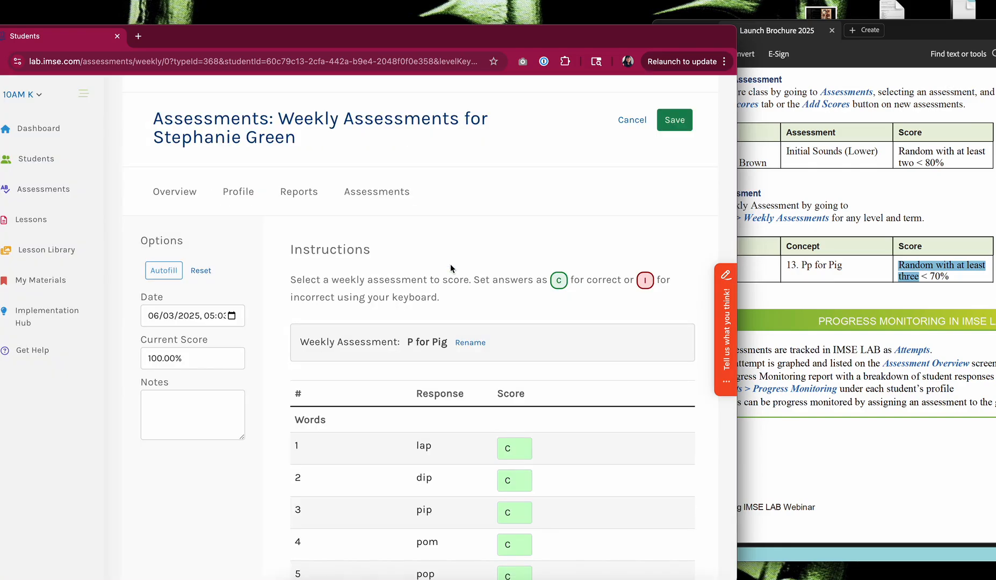
click(677, 122)
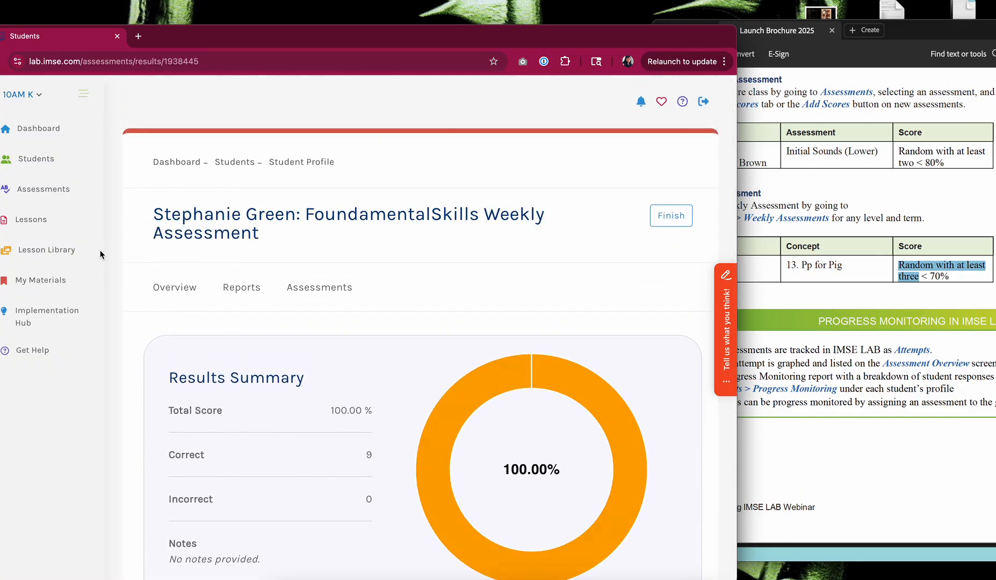
Step: Return to the "< 80 P for Pig" group page by way of the class's student list
click(39, 159)
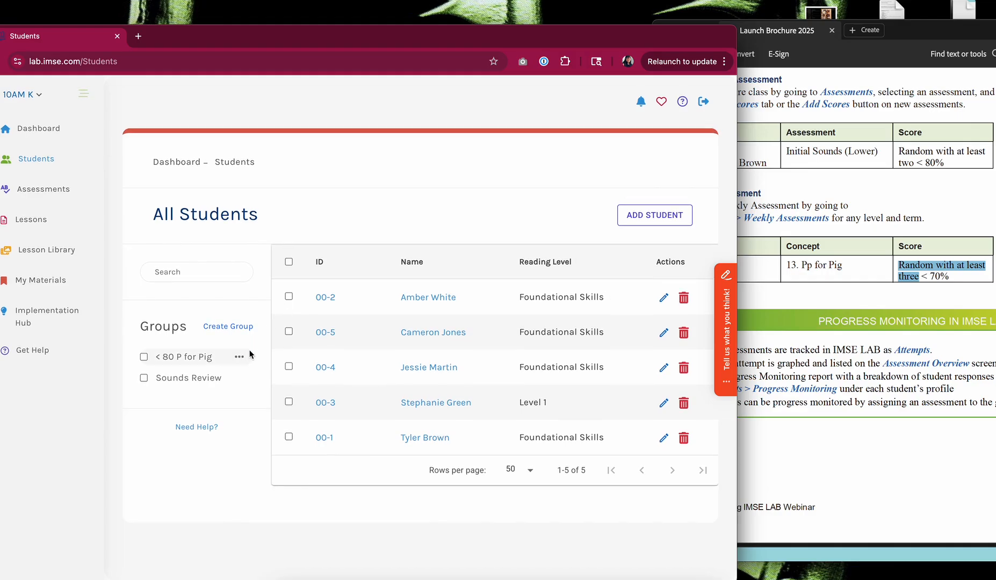
click(240, 357)
click(220, 379)
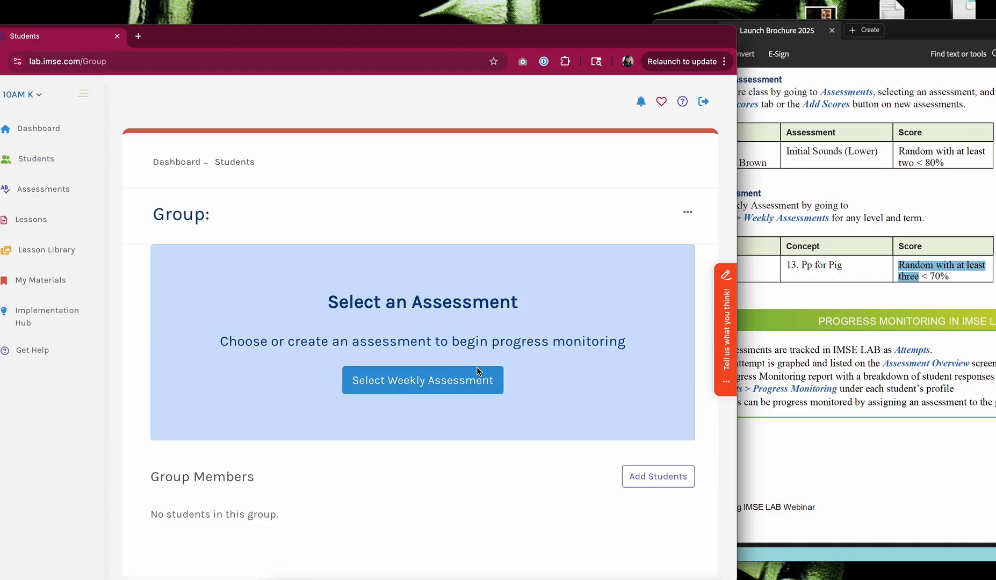
Step: Remove the first student in the Group Members table from the group and confirm the removal
scroll(476, 368, down, 5)
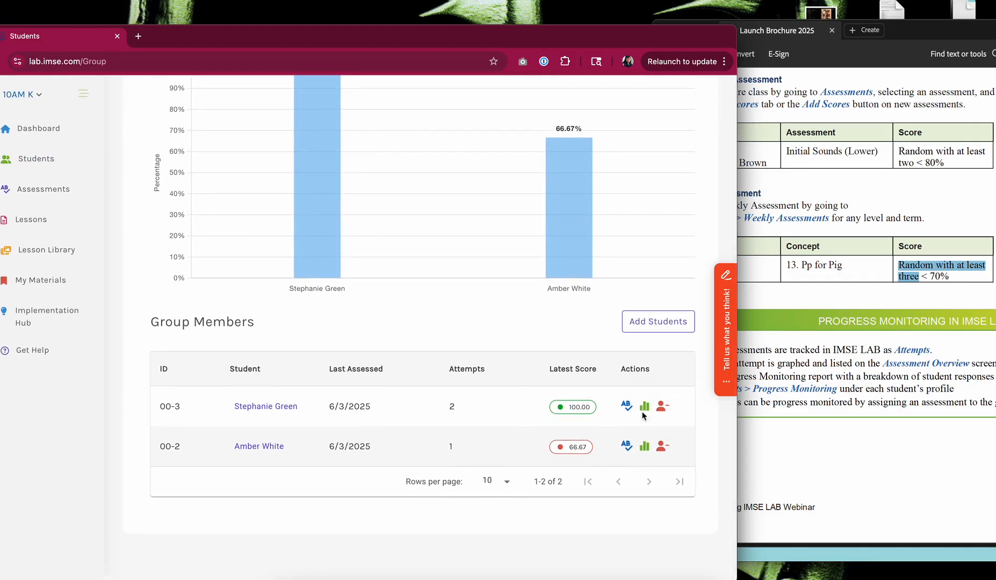
scroll(560, 269, up, 2)
scroll(453, 188, down, 2)
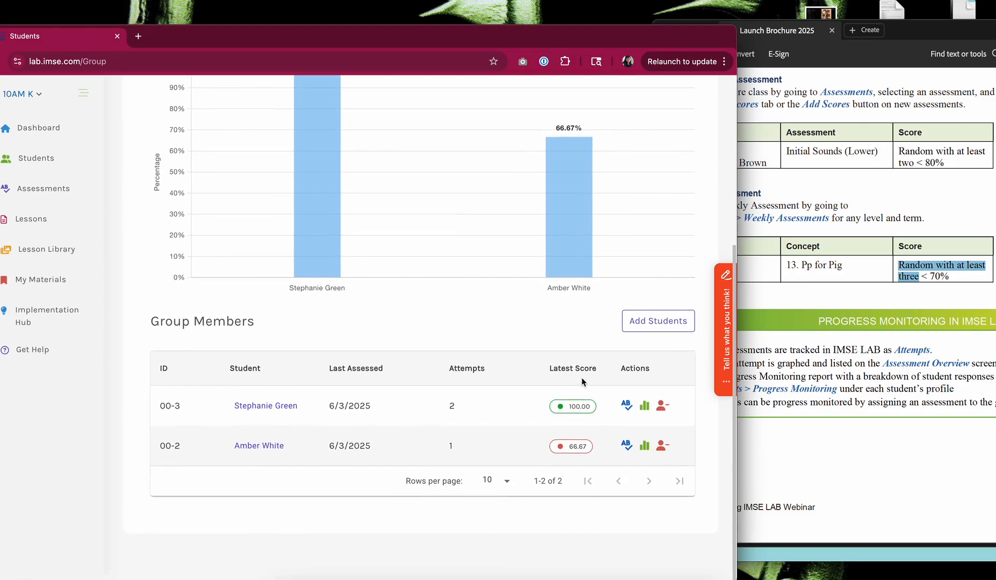
click(663, 405)
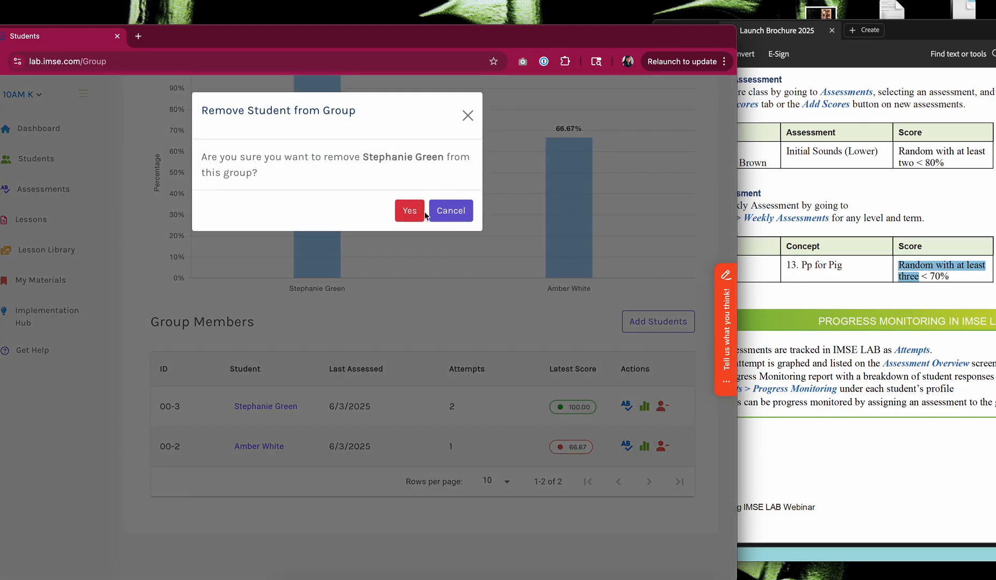
click(422, 212)
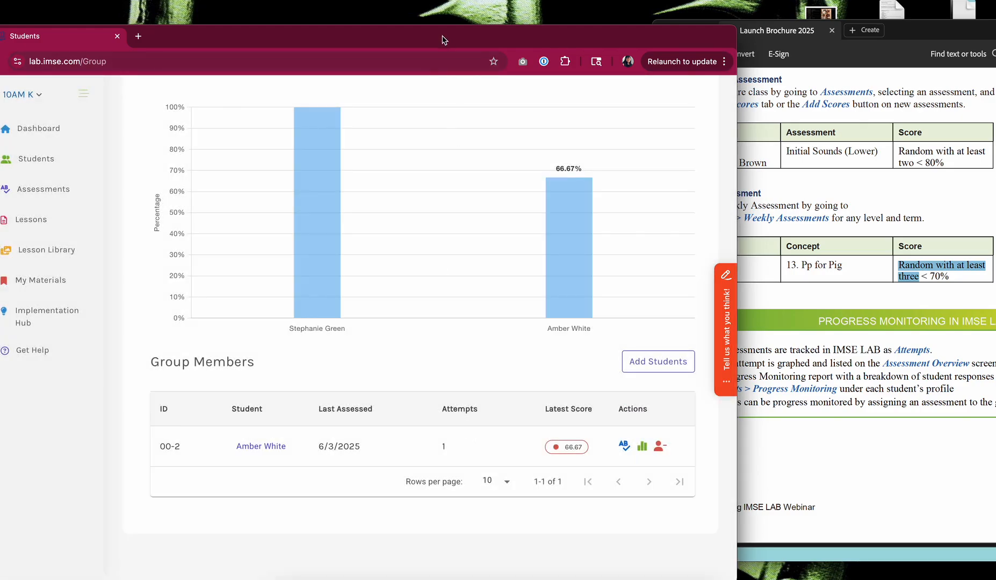
Step: Open the remaining group member's student profile, widen the browser window and collapse the side navigation
drag(440, 38, 475, 39)
click(297, 447)
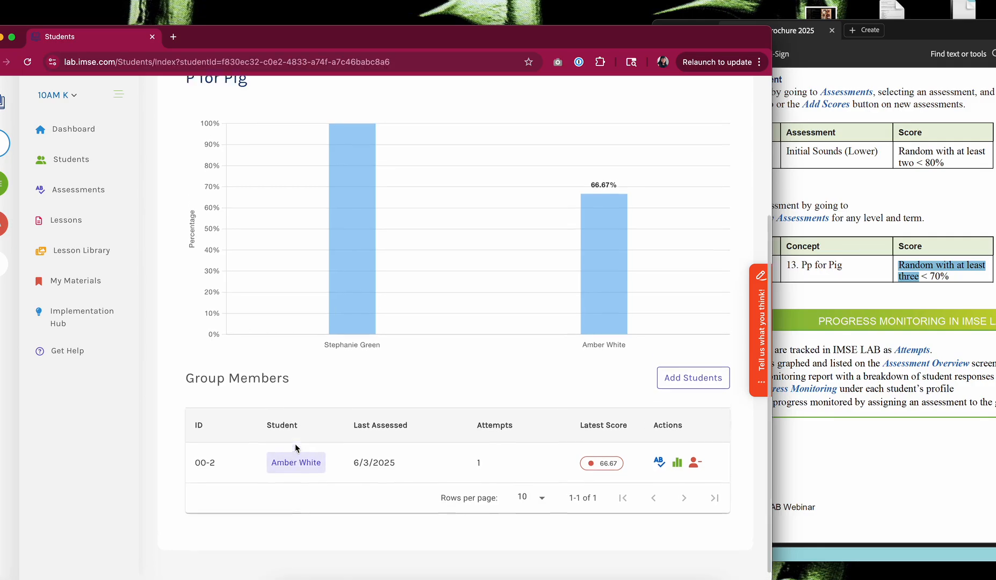
drag(425, 43, 449, 41)
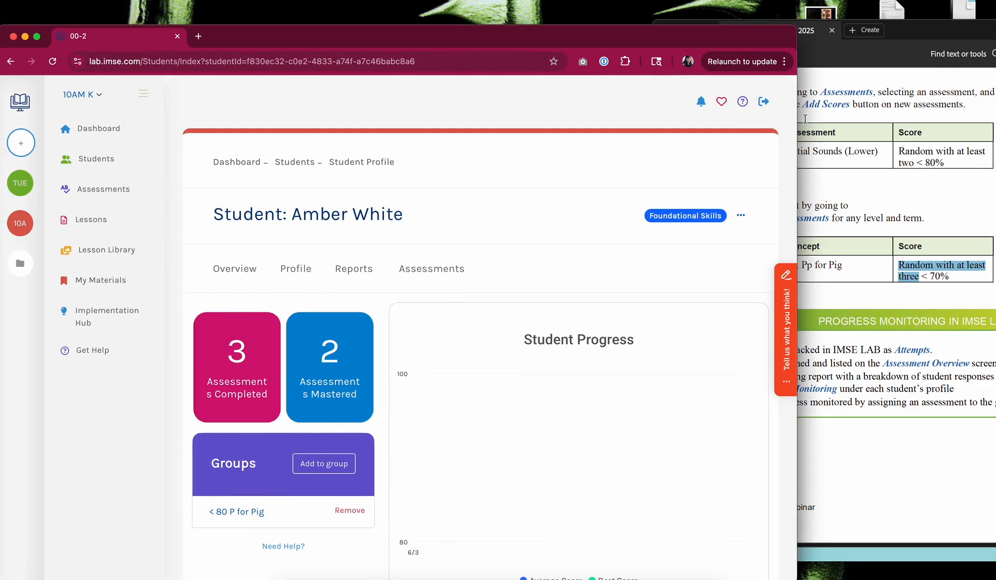
drag(797, 127, 893, 127)
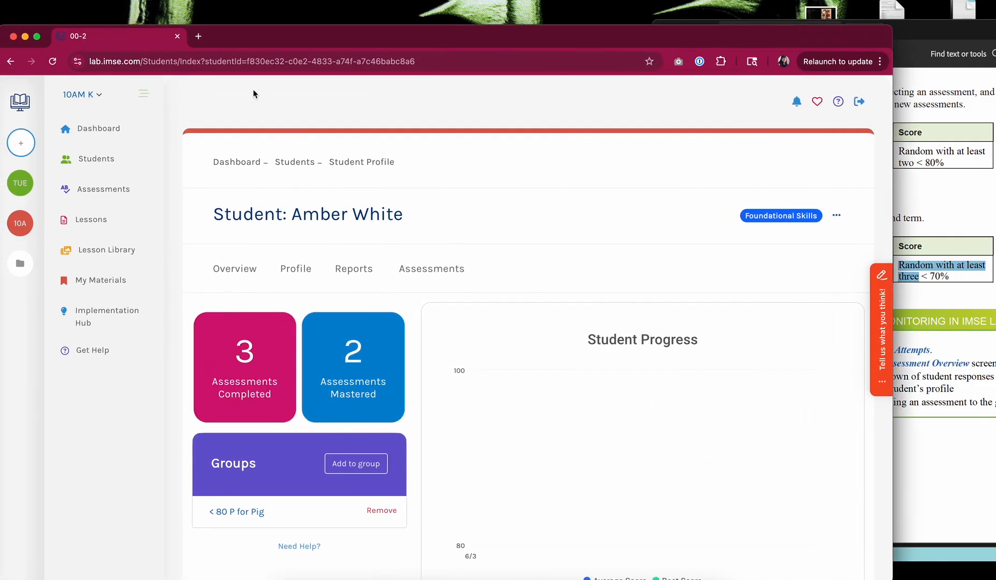
click(143, 91)
scroll(354, 288, down, 3)
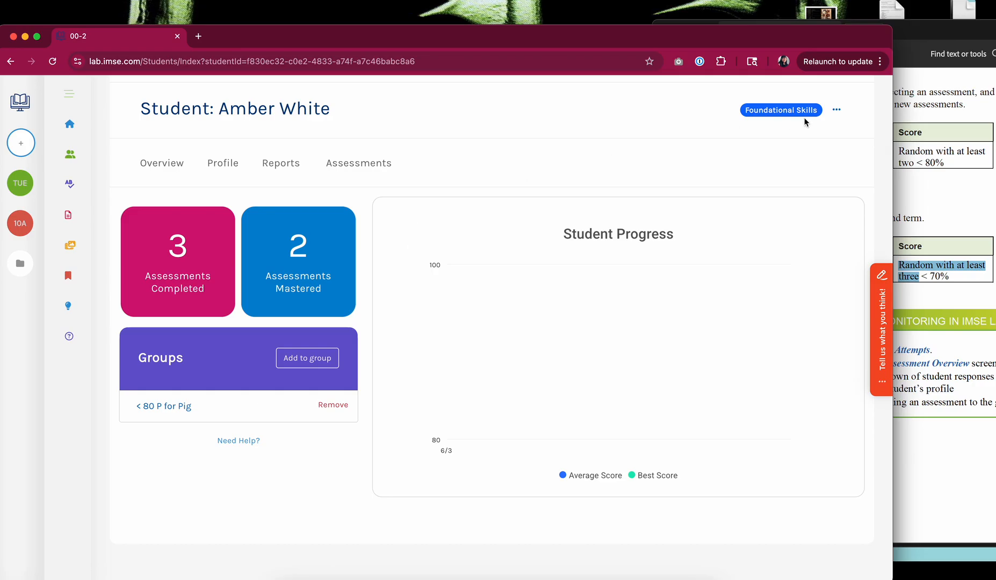
drag(892, 116, 873, 117)
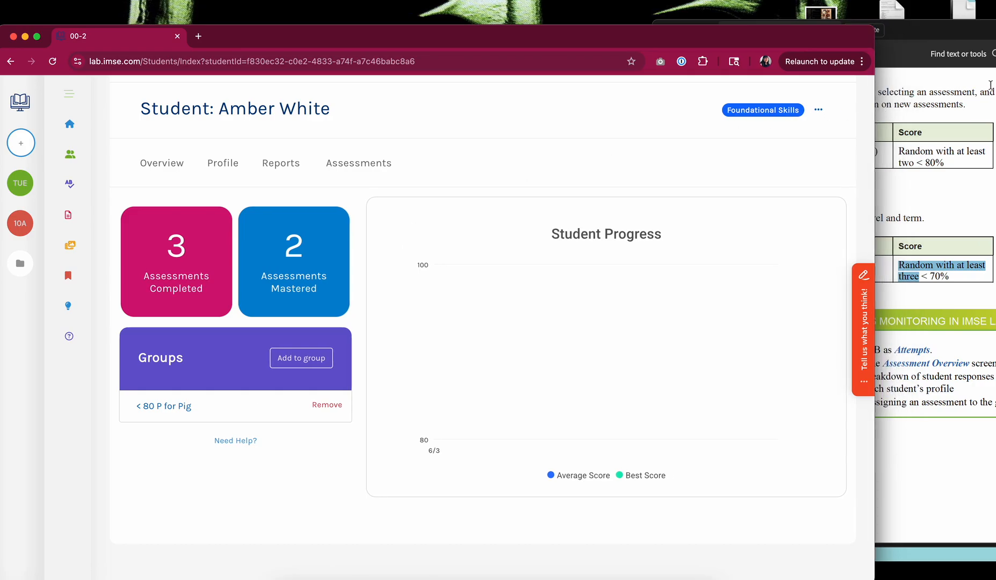
Step: Look at the profile's Add to group option and leave it without adding the student to another group
click(298, 366)
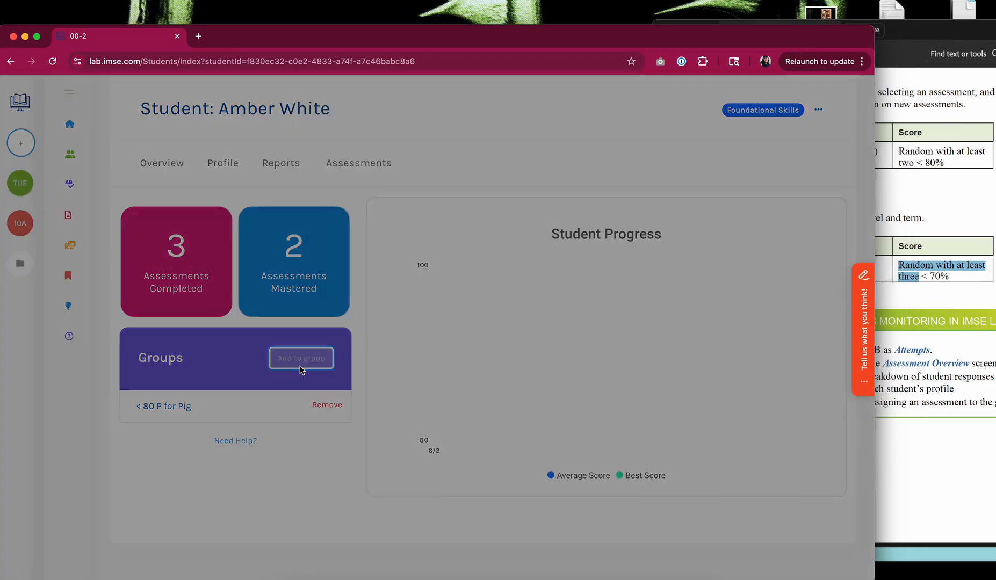
click(568, 110)
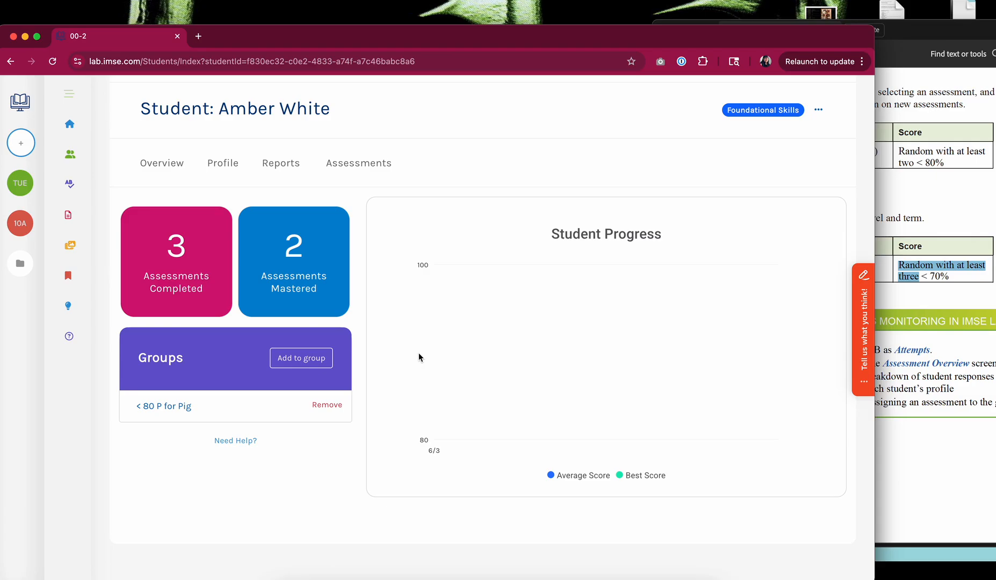
drag(542, 43, 544, 38)
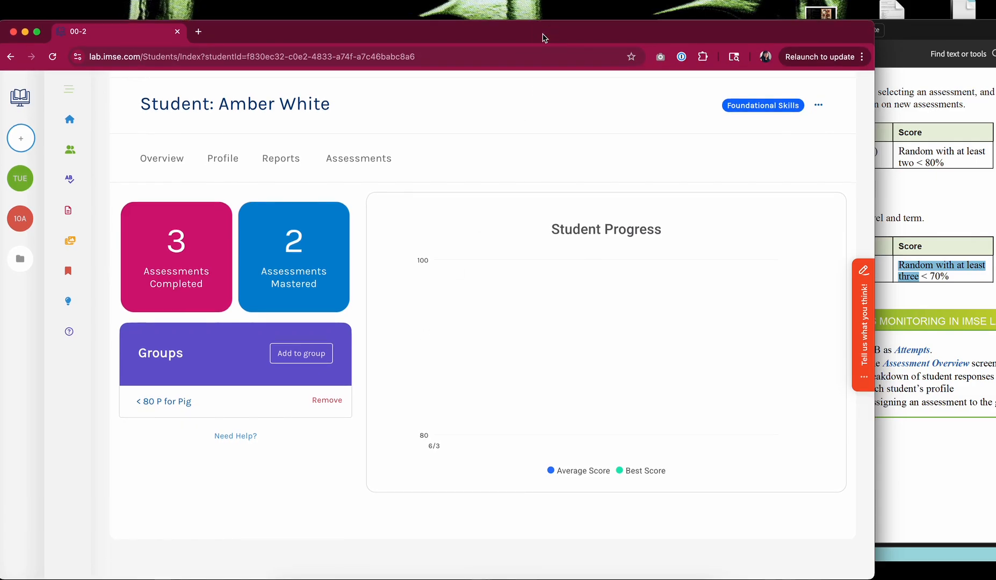
Step: Switch to the Launch Brochure 2025 PDF, find its Lesson Builder instructions and reposition the window so the full tables show
click(916, 188)
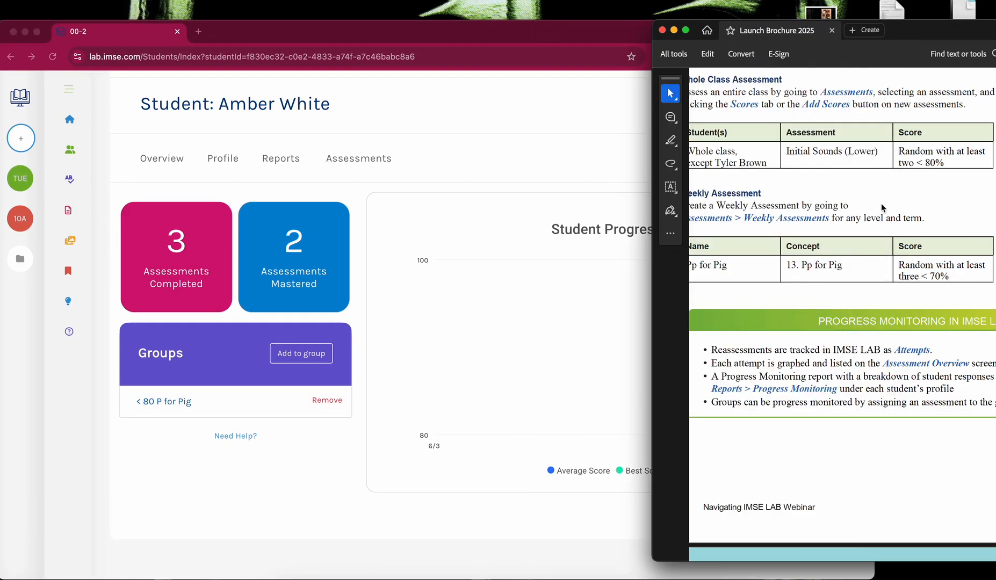
scroll(865, 275, down, 10)
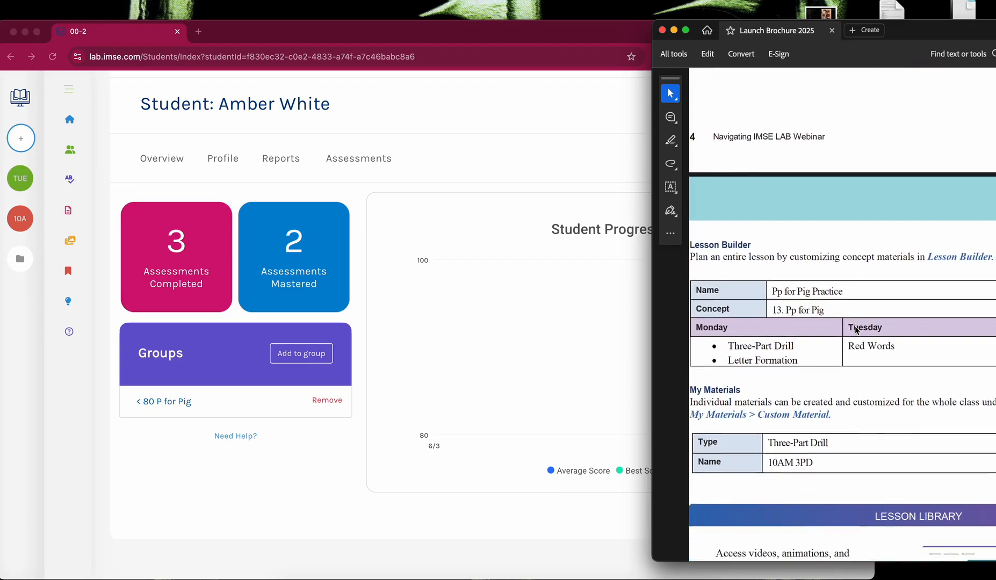
scroll(856, 330, down, 3)
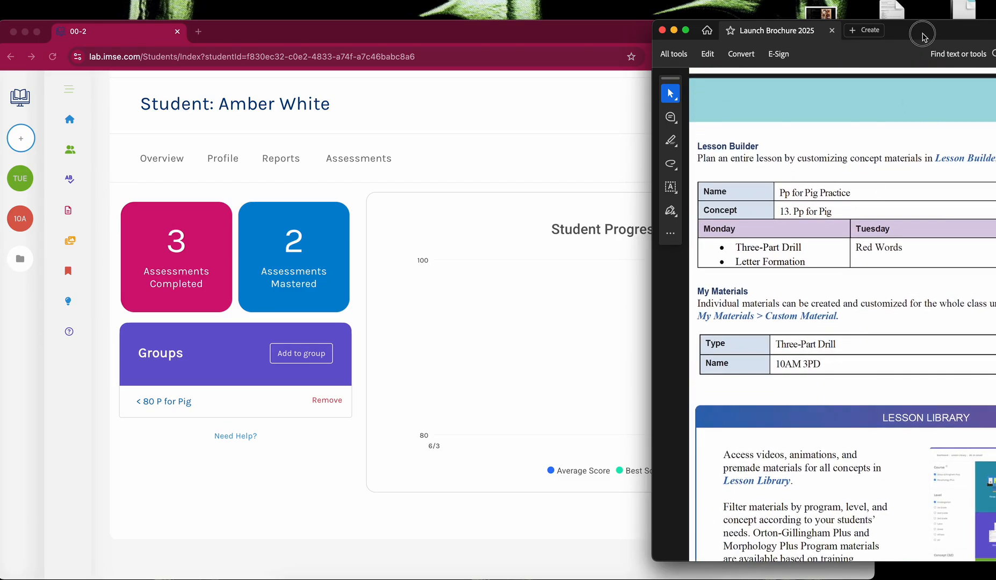
drag(924, 36, 885, 46)
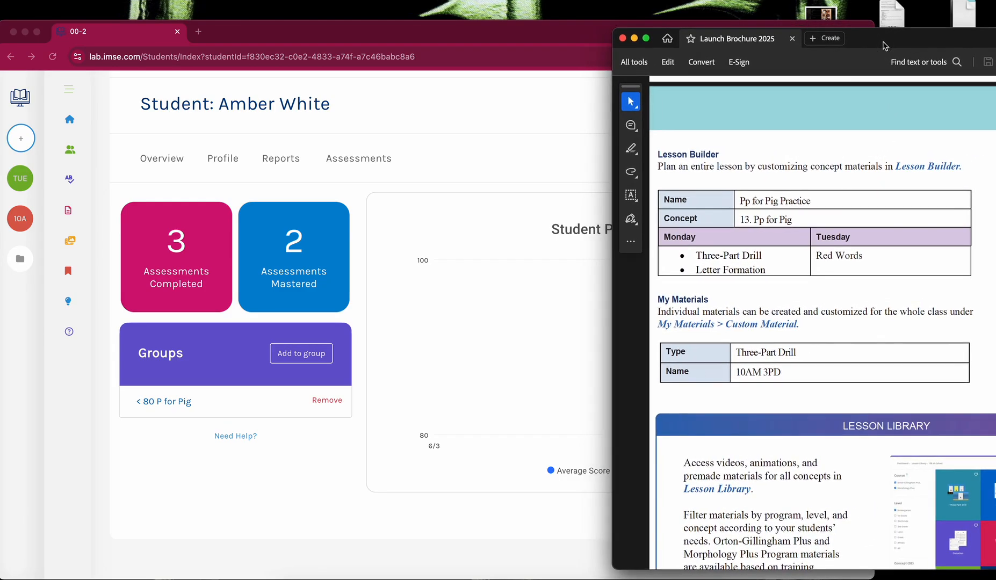
Step: Switch back to IMSE LAB in the browser and start a new lesson for the 10AM K class
click(525, 154)
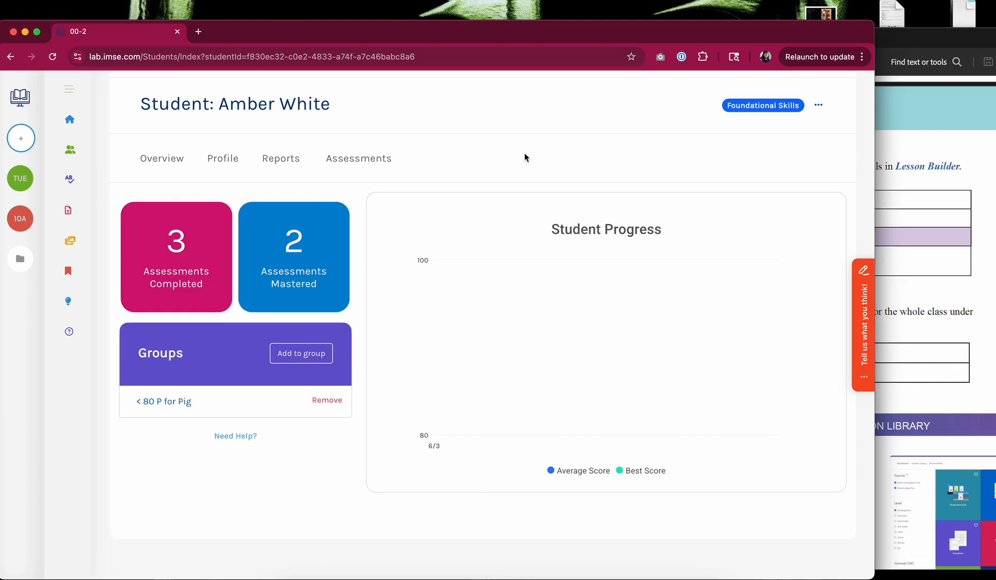
click(68, 88)
click(86, 216)
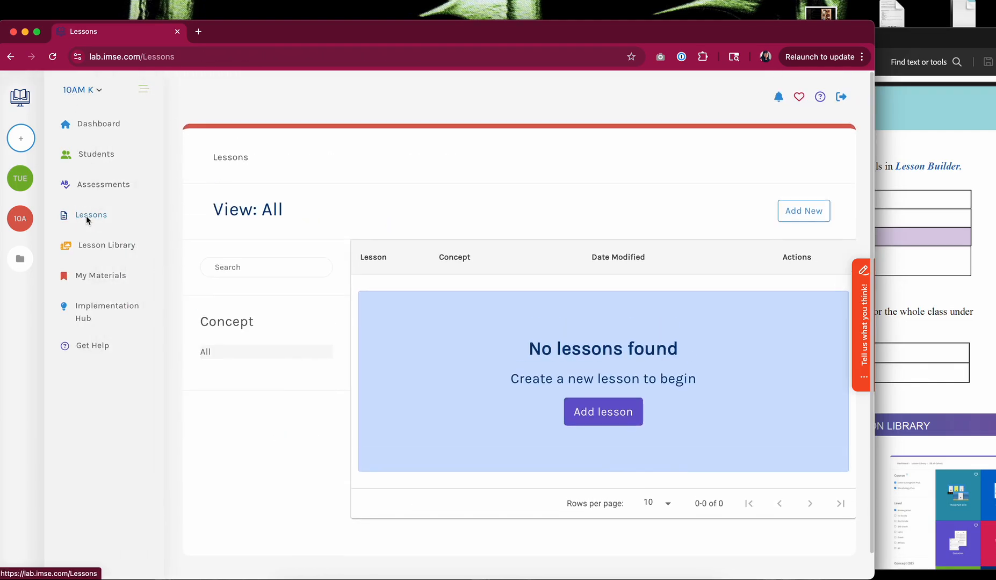
click(619, 413)
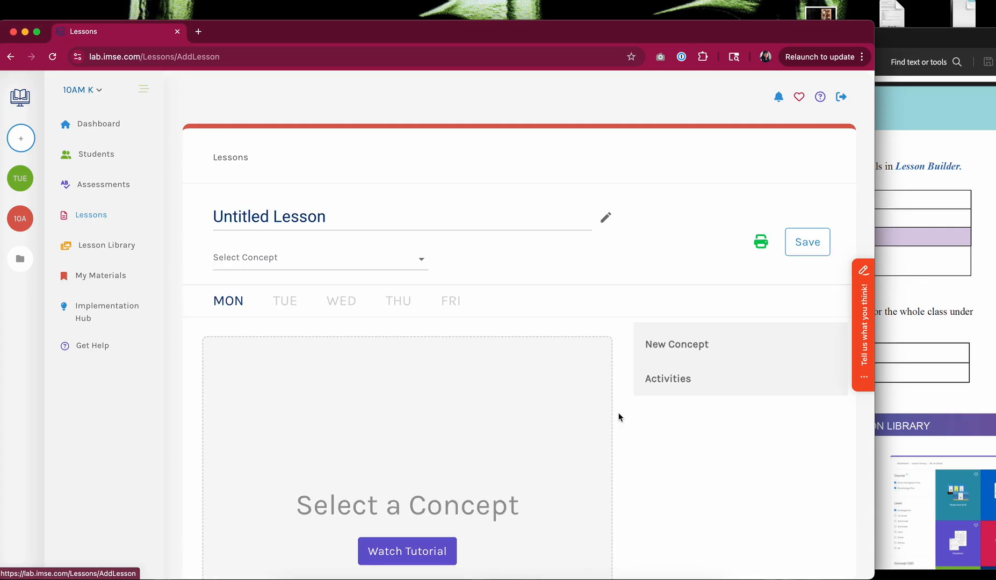
scroll(519, 281, down, 3)
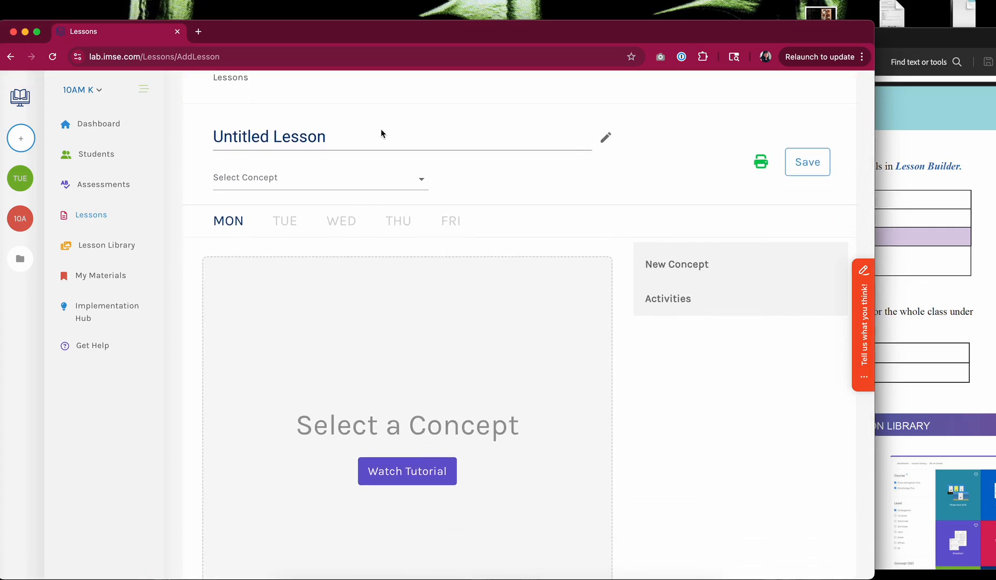
Step: Copy the lesson name from the brochure and title the new lesson "Pp for Pig Practice"
click(910, 243)
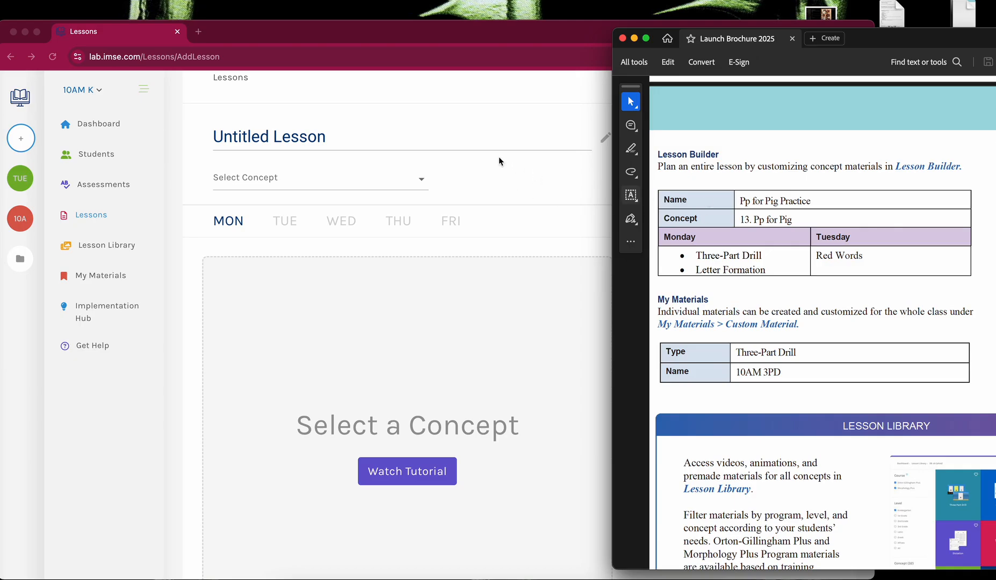
drag(812, 200, 741, 200)
key(super+c)
click(435, 131)
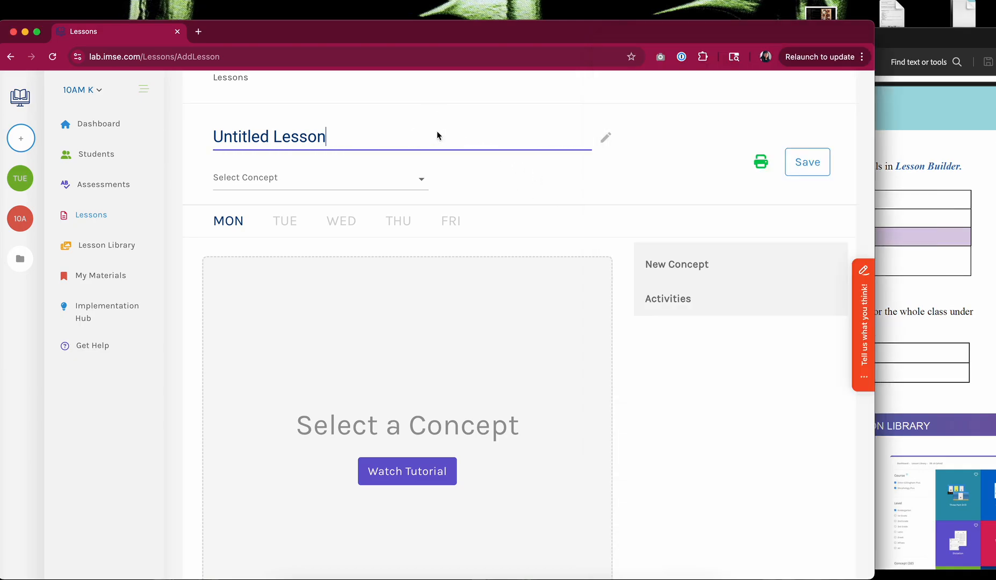
triple_click(536, 134)
key(super+v)
Step: Set the lesson's concept to 13. Pp (pig)
click(422, 179)
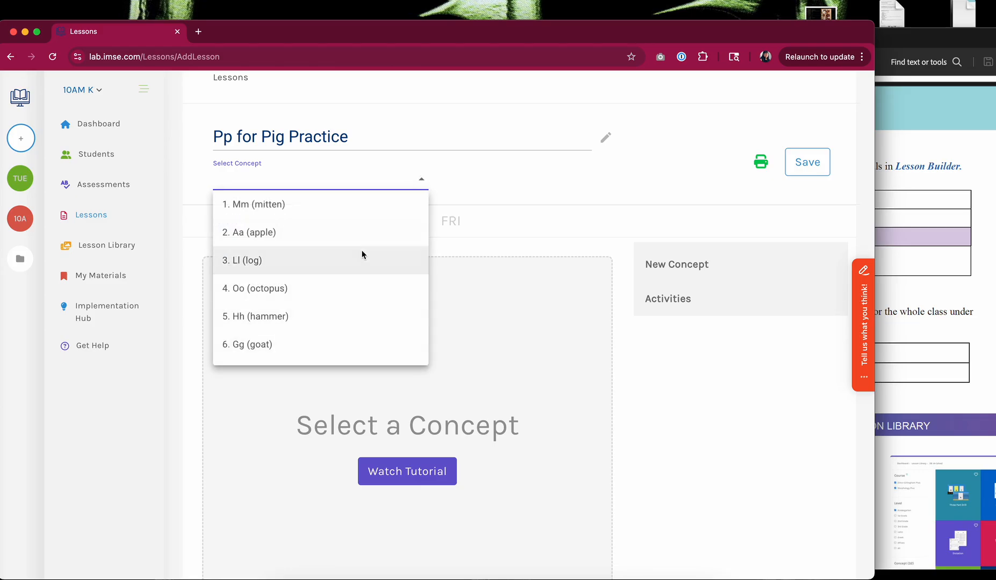
scroll(363, 254, down, 3)
scroll(363, 253, down, 2)
click(329, 324)
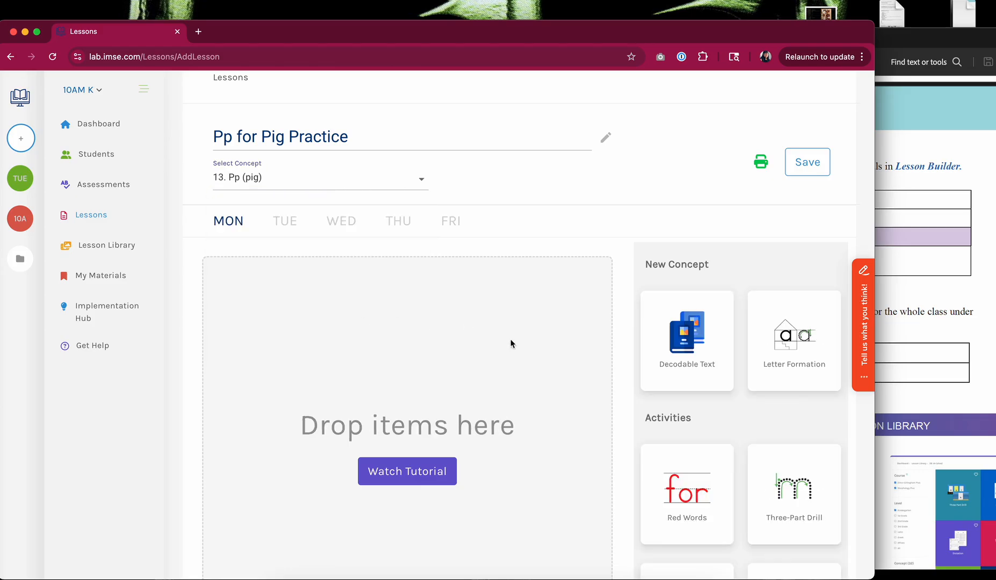
Step: Check the brochure's Monday plan and add Three-Part Drill and Letter Formation to the lesson's Monday
scroll(521, 348, down, 2)
click(958, 317)
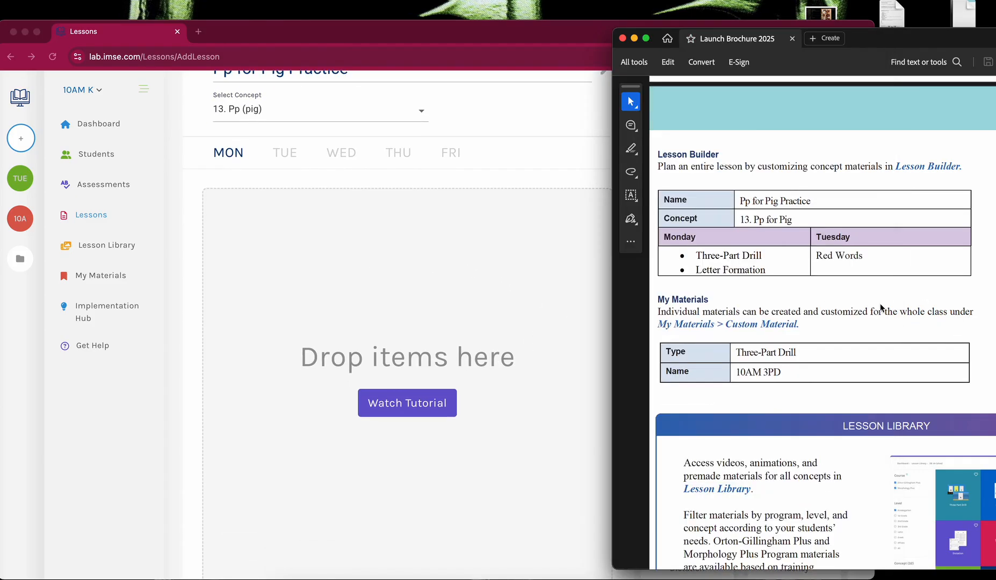
scroll(881, 306, down, 3)
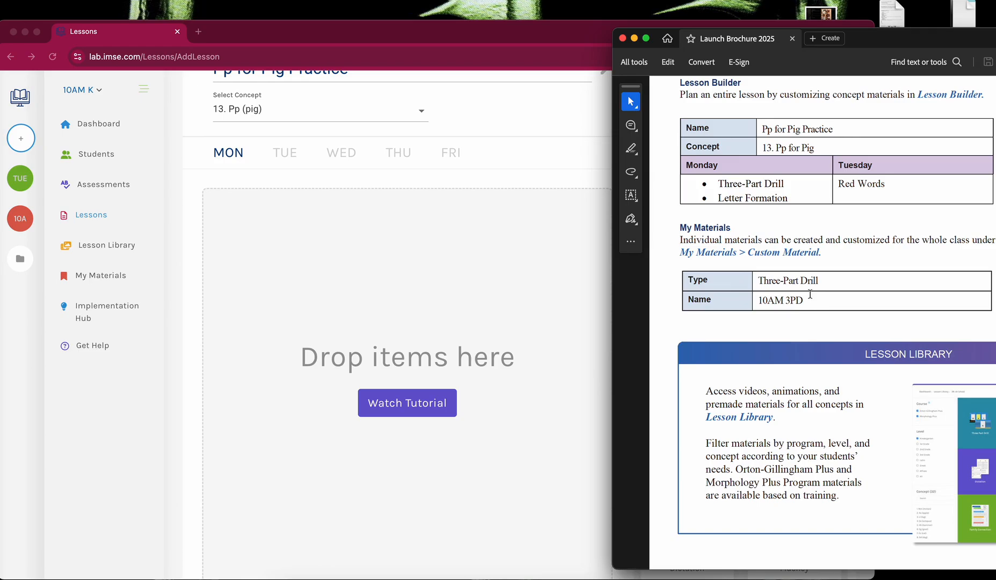
click(517, 334)
scroll(709, 396, down, 1)
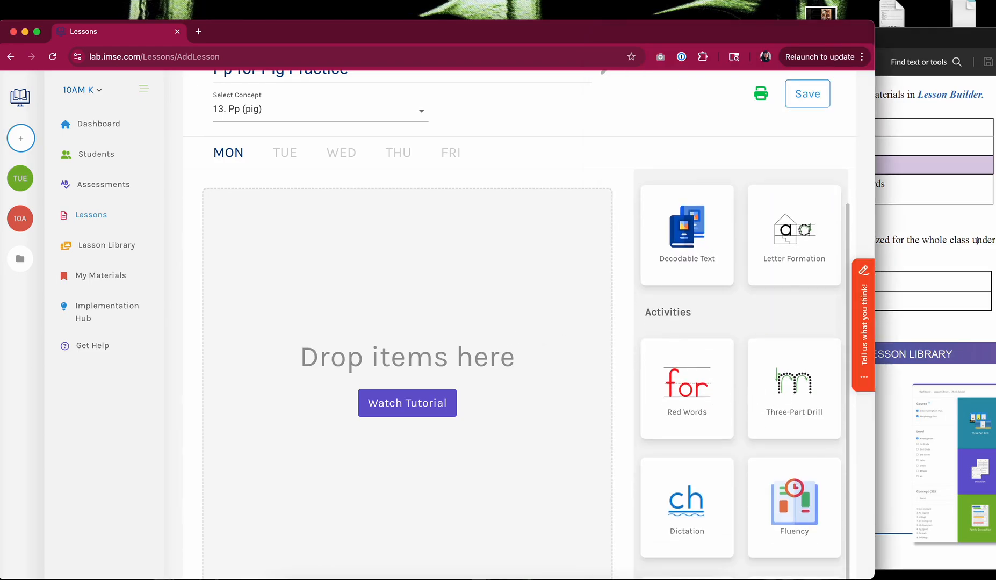
drag(781, 391, 441, 329)
click(903, 301)
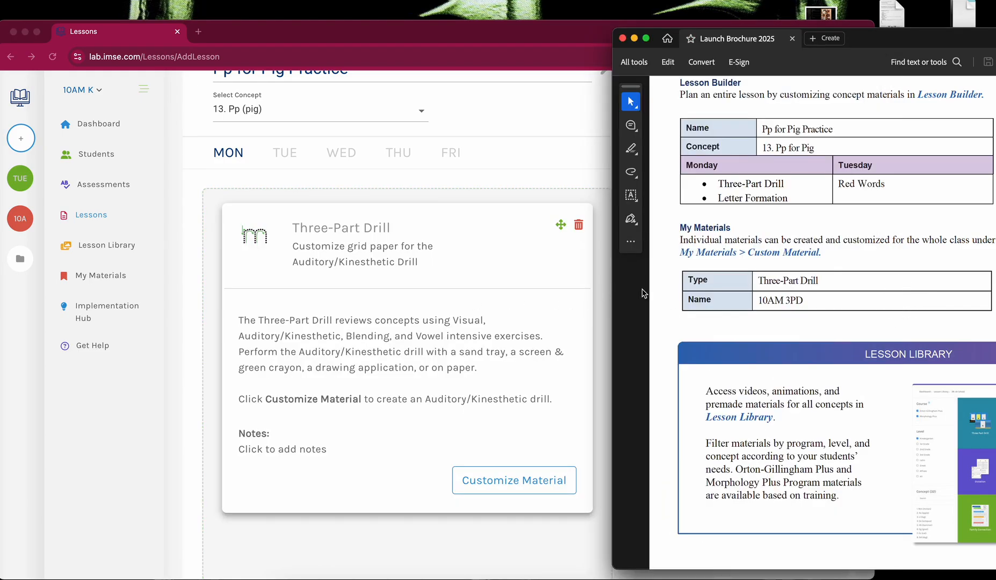
click(519, 173)
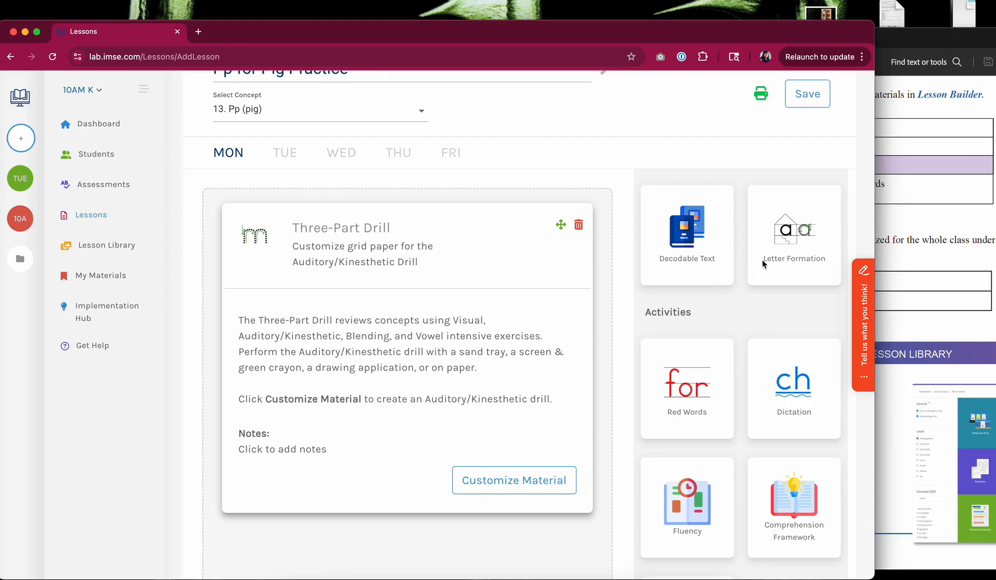
drag(763, 264, 516, 314)
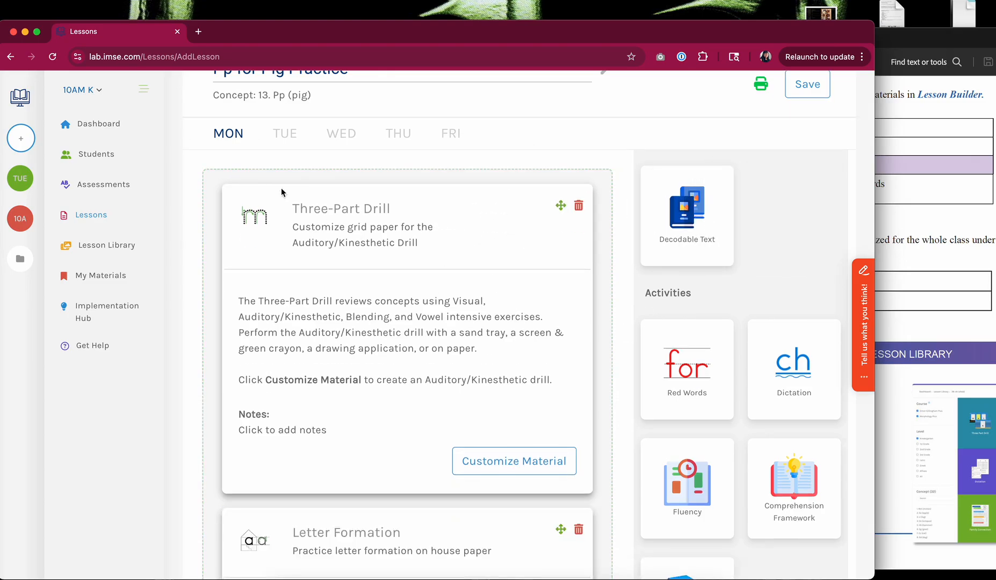
Step: Add the Red Words activity to the lesson's Tuesday plan
scroll(282, 204, up, 2)
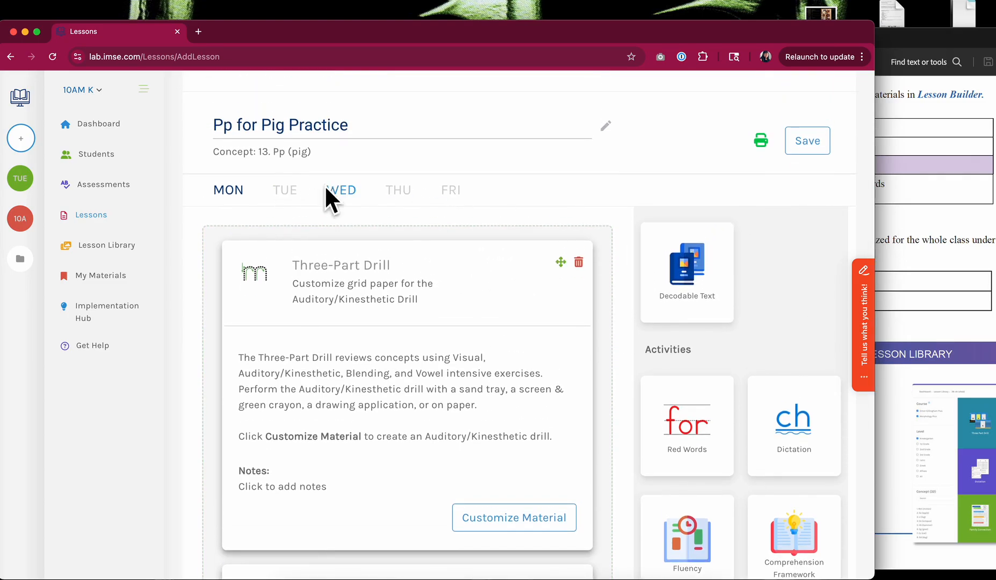
click(280, 194)
scroll(451, 267, down, 1)
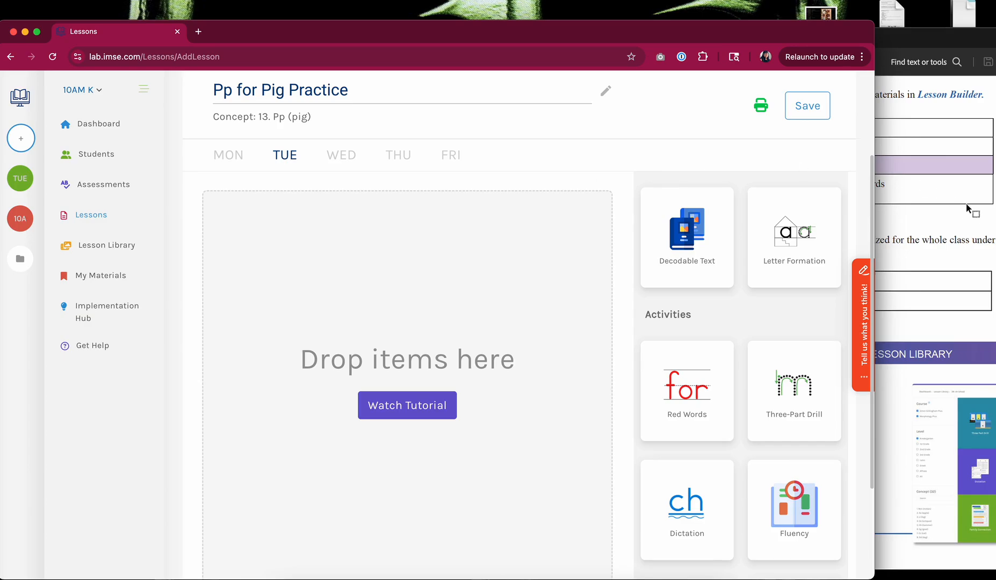
click(968, 208)
click(510, 355)
scroll(744, 391, down, 1)
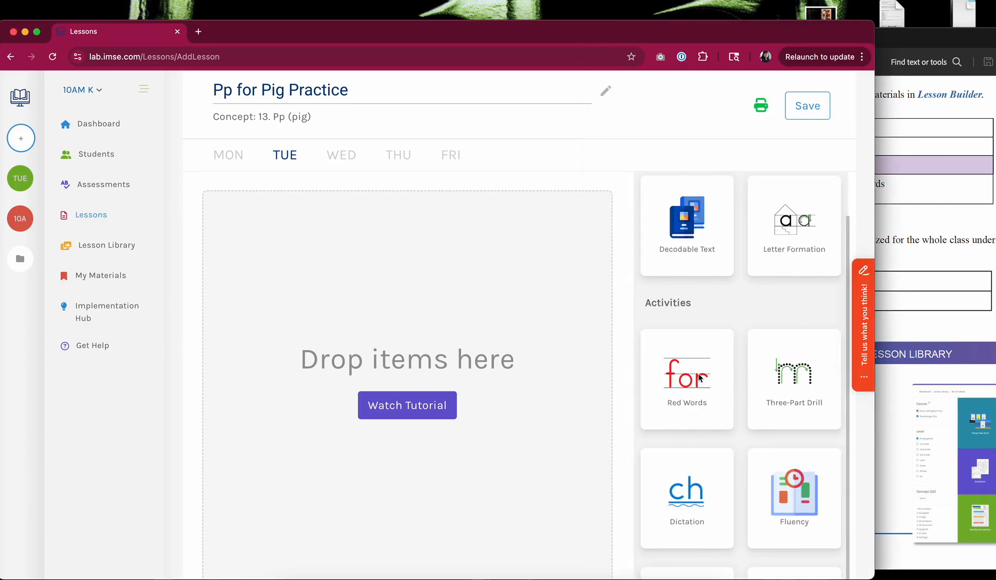
drag(685, 370, 516, 322)
Step: Customize Monday's Three-Part Drill with Concept 1 set to 1. Mm (mitten) and Concept 2 set to 5. Hh (hammer)
click(228, 160)
scroll(462, 307, down, 2)
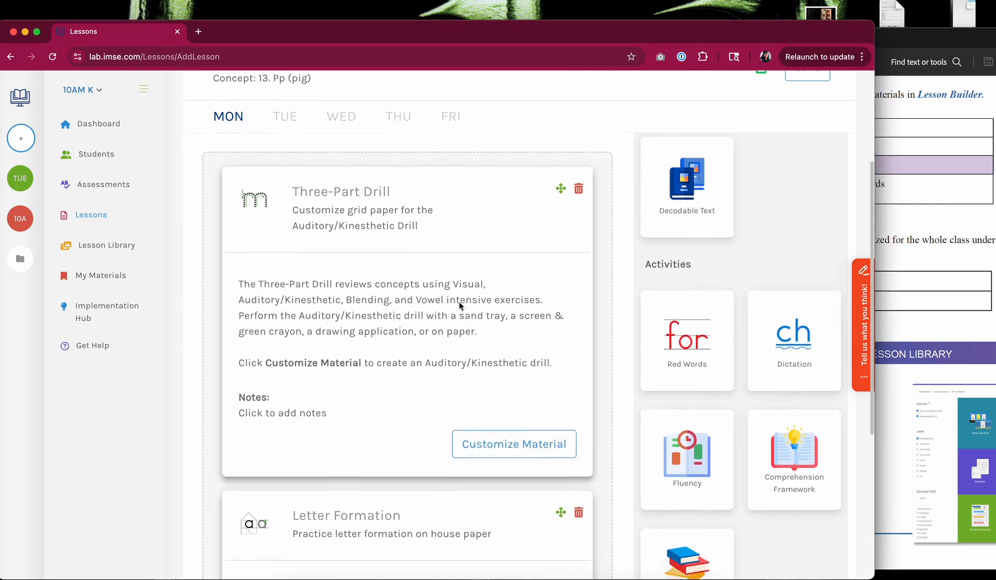
click(479, 414)
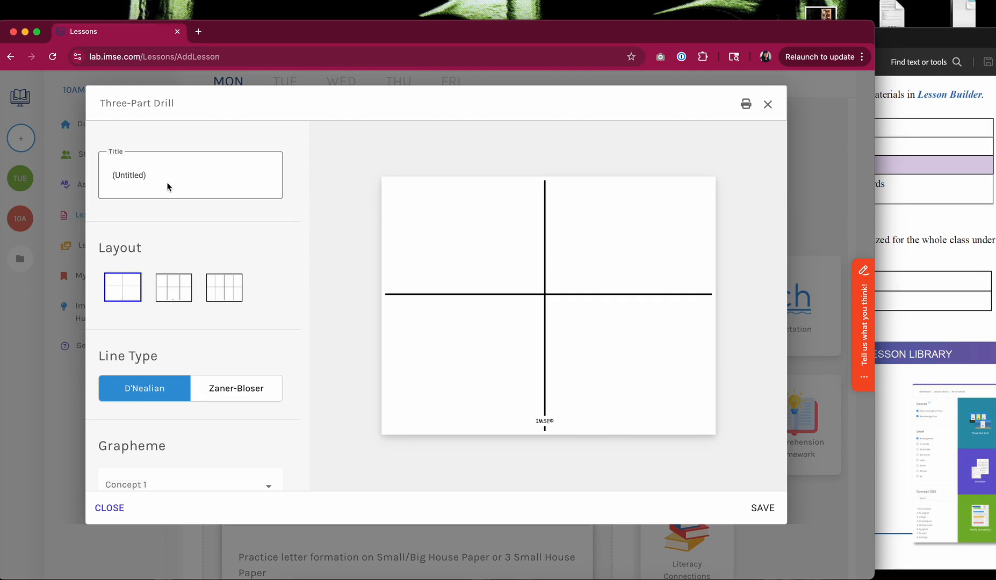
scroll(202, 265, down, 2)
scroll(184, 325, down, 3)
click(185, 324)
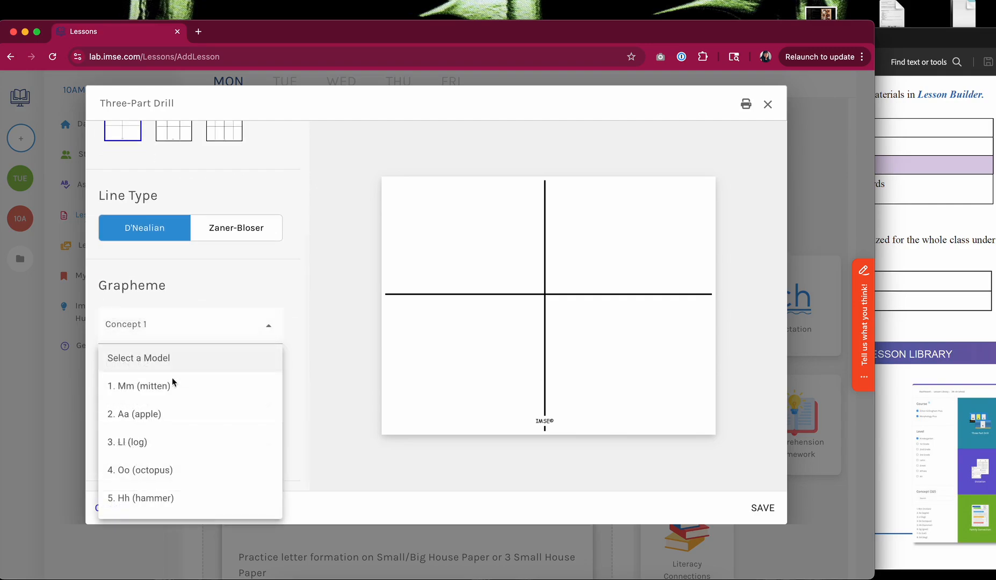
click(173, 381)
click(179, 371)
click(172, 475)
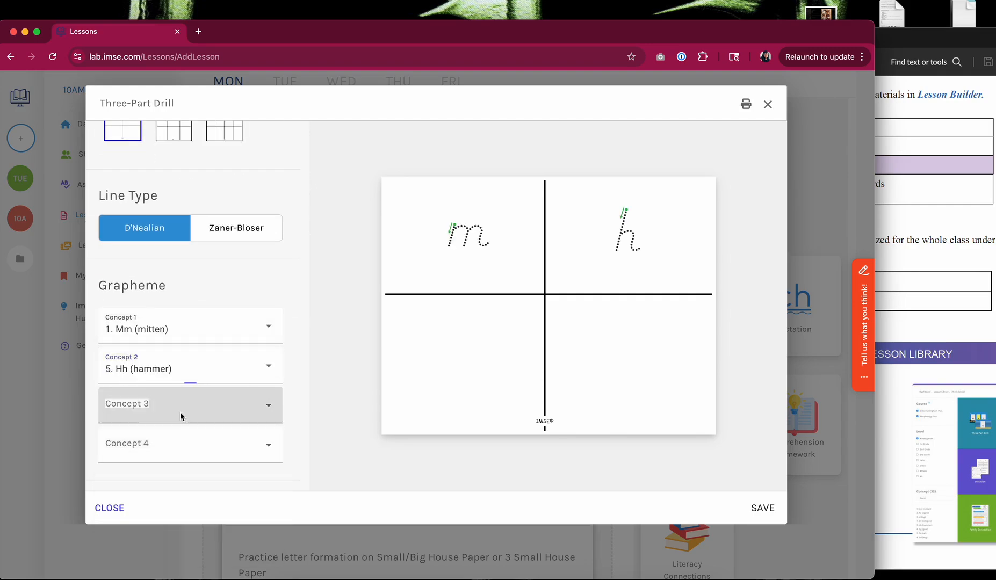
Step: Set the drill's Concept 3 to 5. Hh (hammer), Concept 2 to 7. Cc (cat) and Concept 4 to 21. Ww (wagon), and save it
click(180, 411)
click(198, 365)
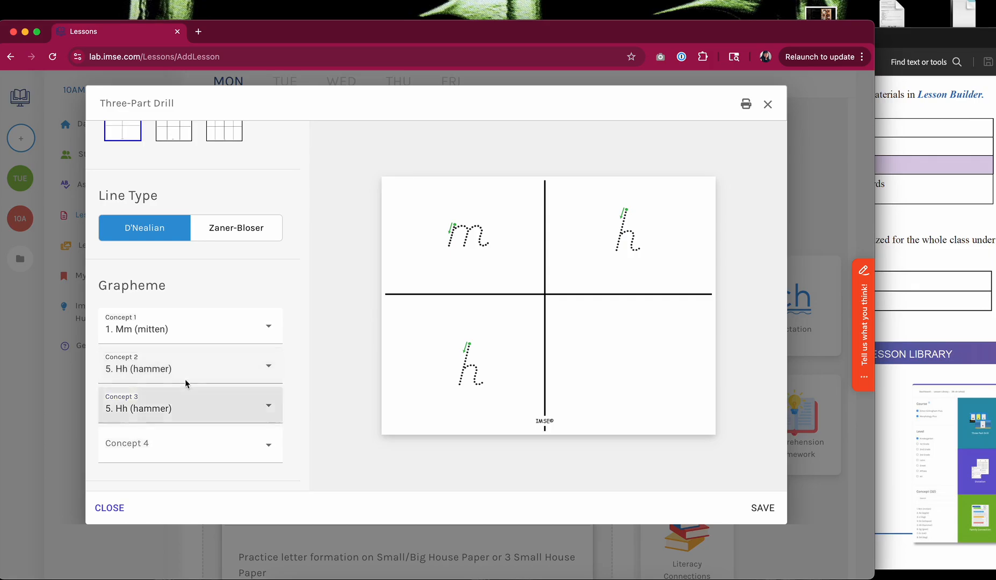
click(184, 379)
click(179, 454)
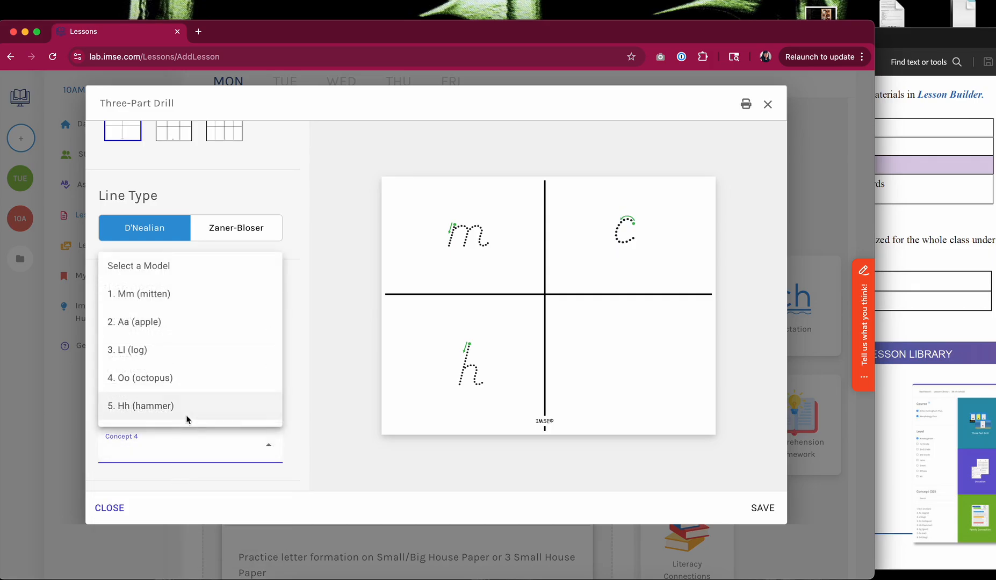
scroll(186, 415, down, 5)
click(186, 411)
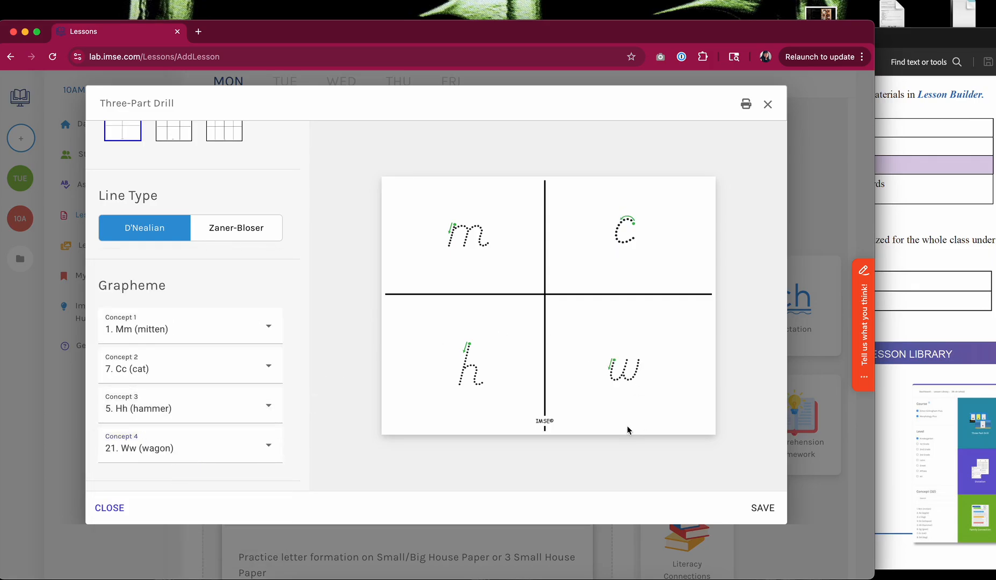
click(758, 505)
Step: Customize Monday's Letter Formation material with 13. Pp (pig) as the top letter and save it
scroll(596, 392, down, 3)
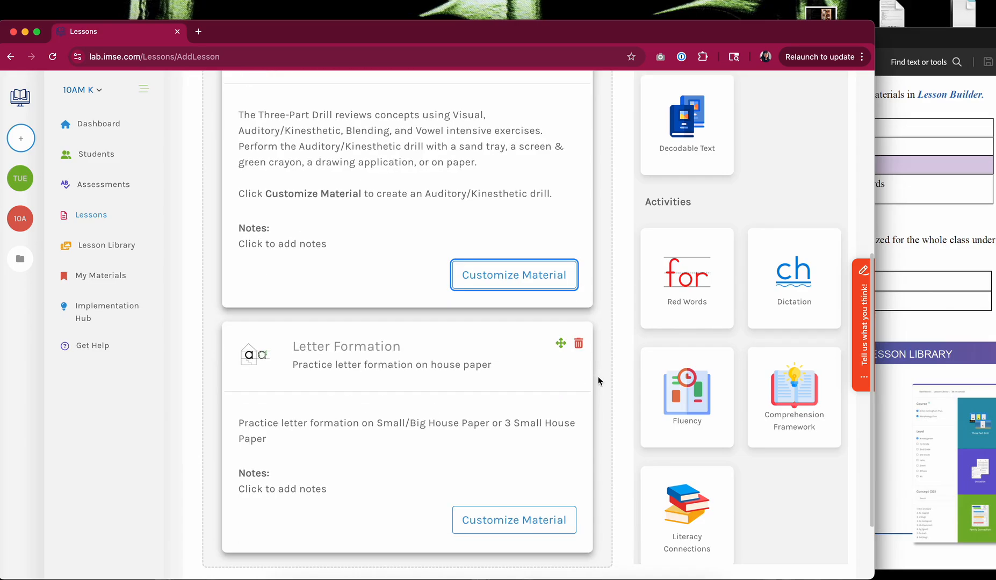
click(525, 518)
scroll(223, 370, down, 1)
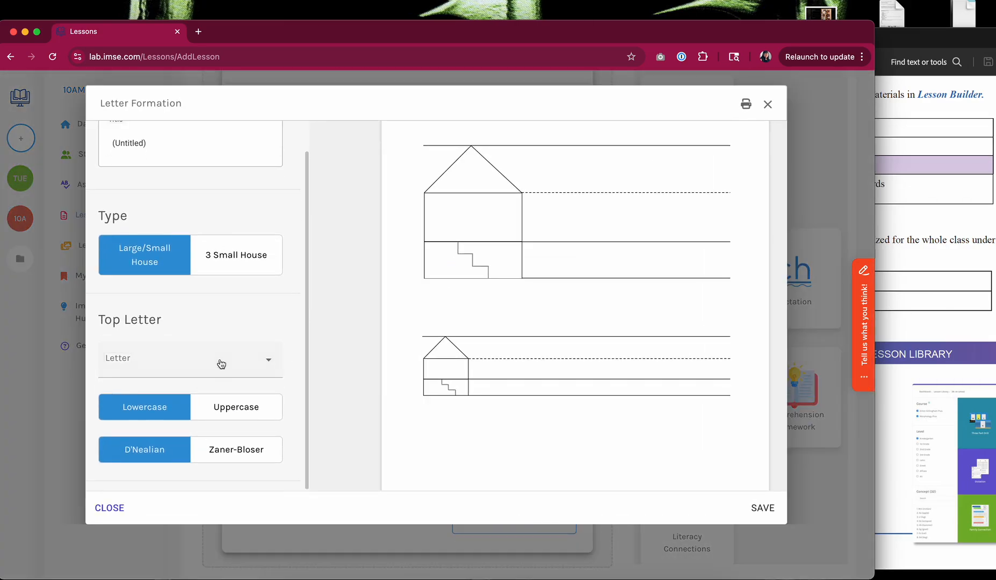
click(221, 357)
click(180, 423)
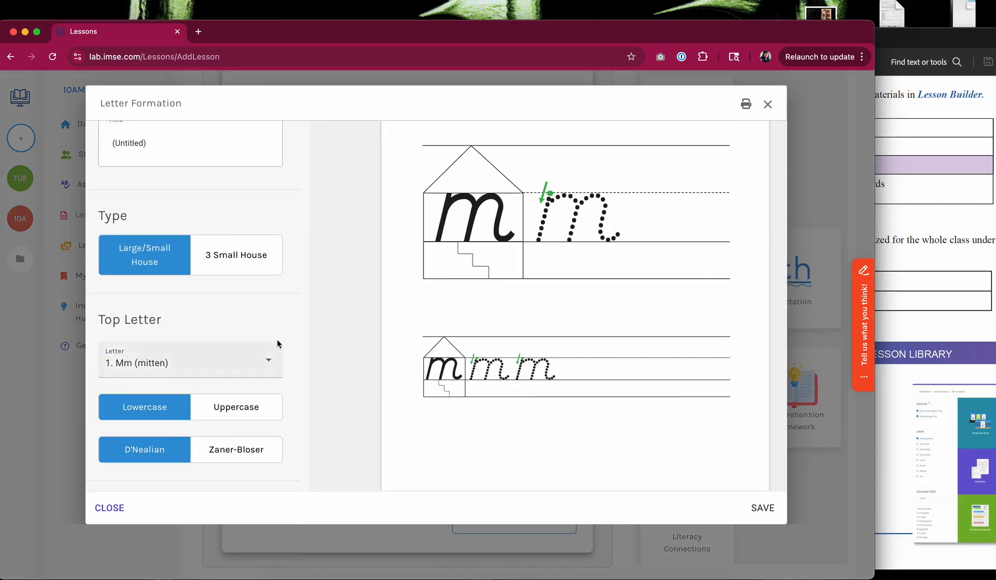
click(261, 359)
scroll(234, 447, down, 3)
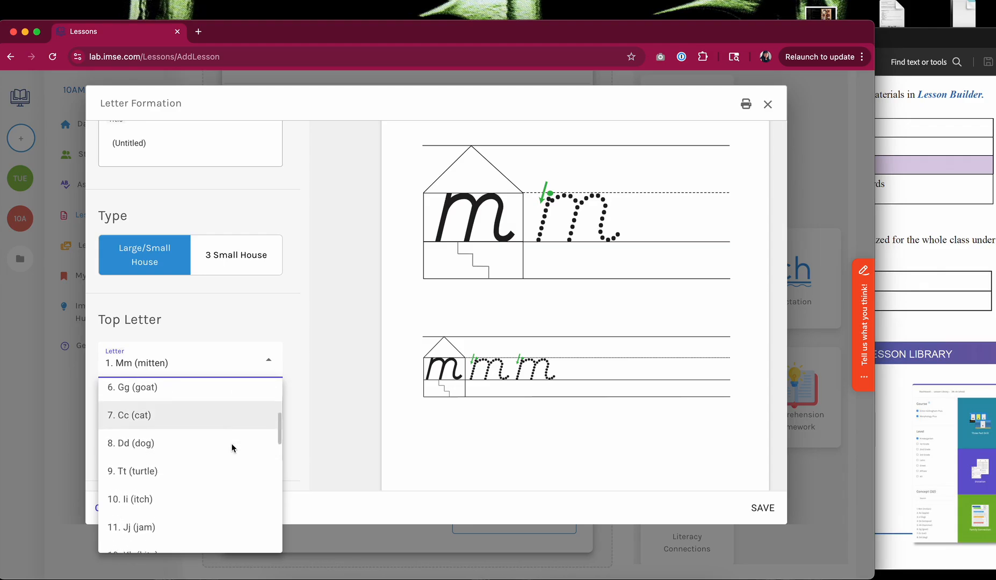
scroll(232, 448, down, 3)
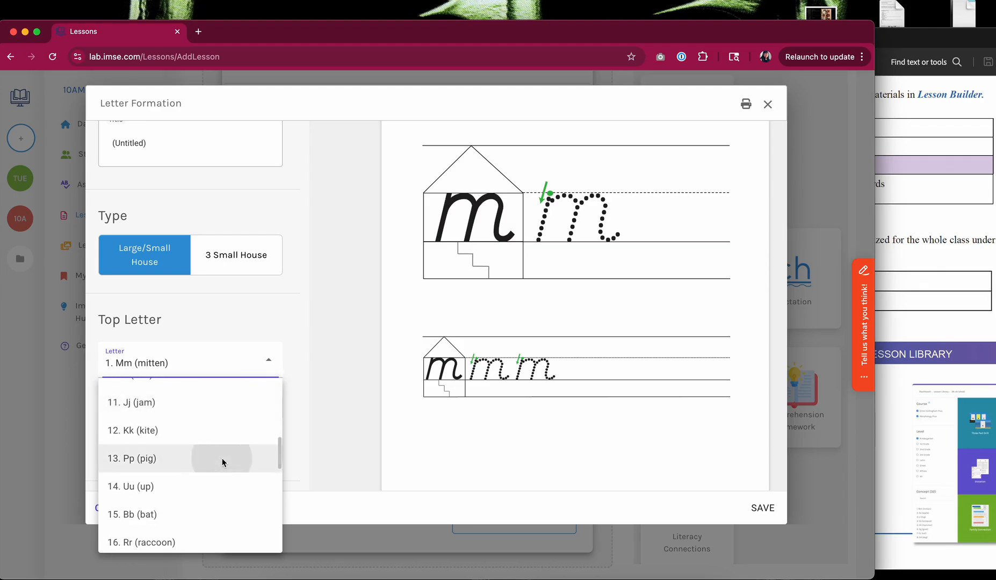
click(223, 460)
click(314, 376)
click(743, 503)
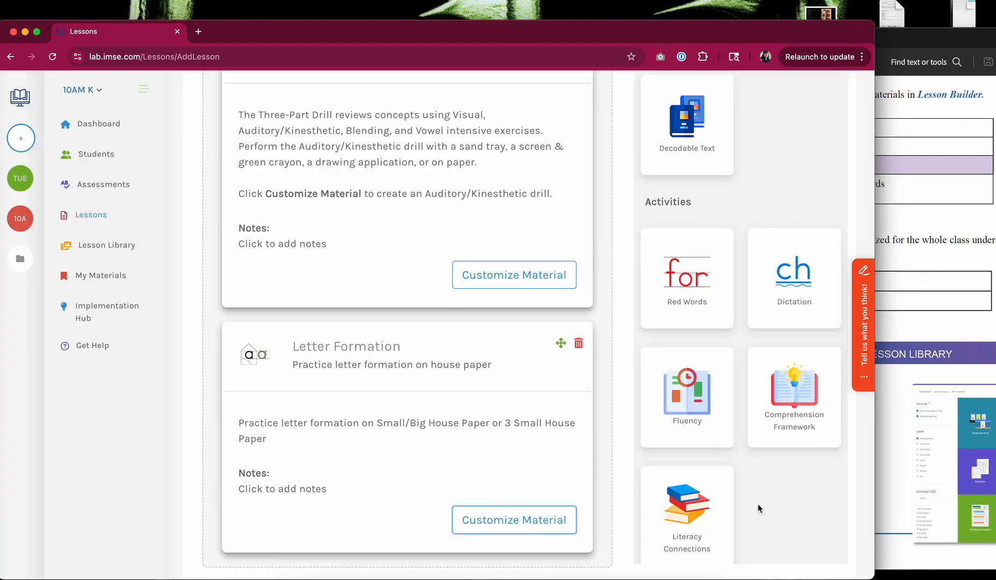
Step: Customize Tuesday's Red Words material and add the new words "the" and "a" to its list
scroll(633, 360, up, 5)
scroll(376, 279, up, 3)
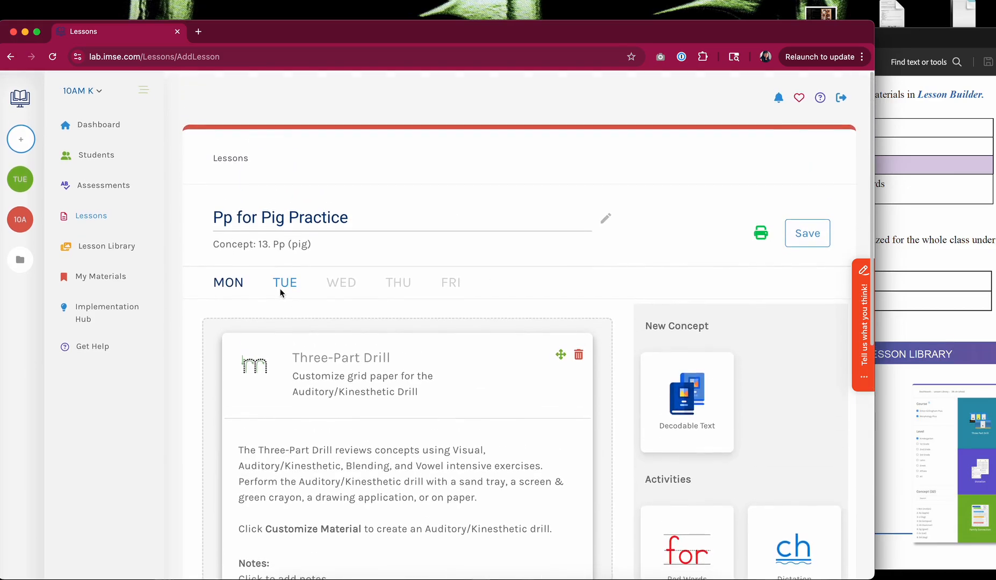
click(285, 284)
scroll(492, 383, down, 3)
click(493, 417)
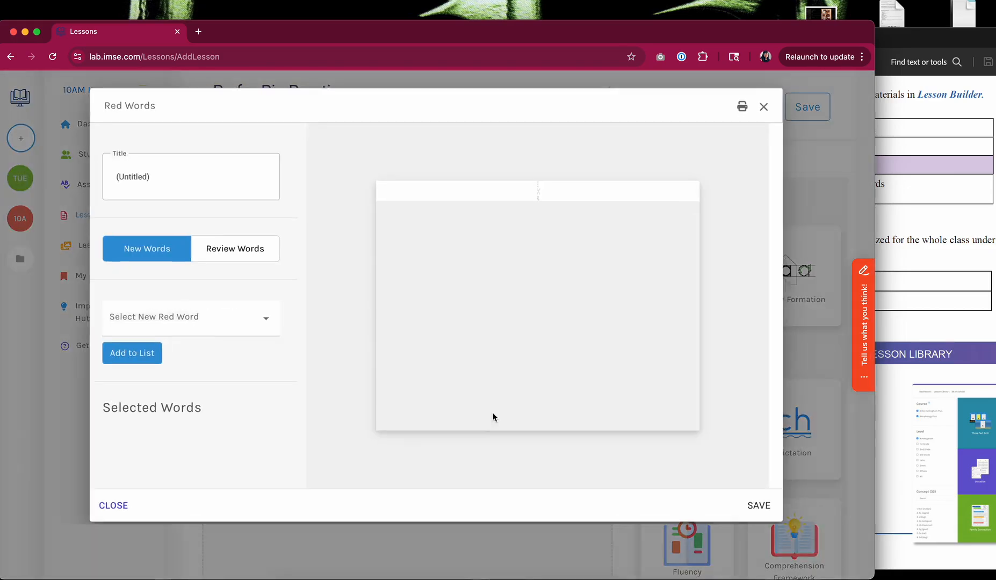
click(184, 318)
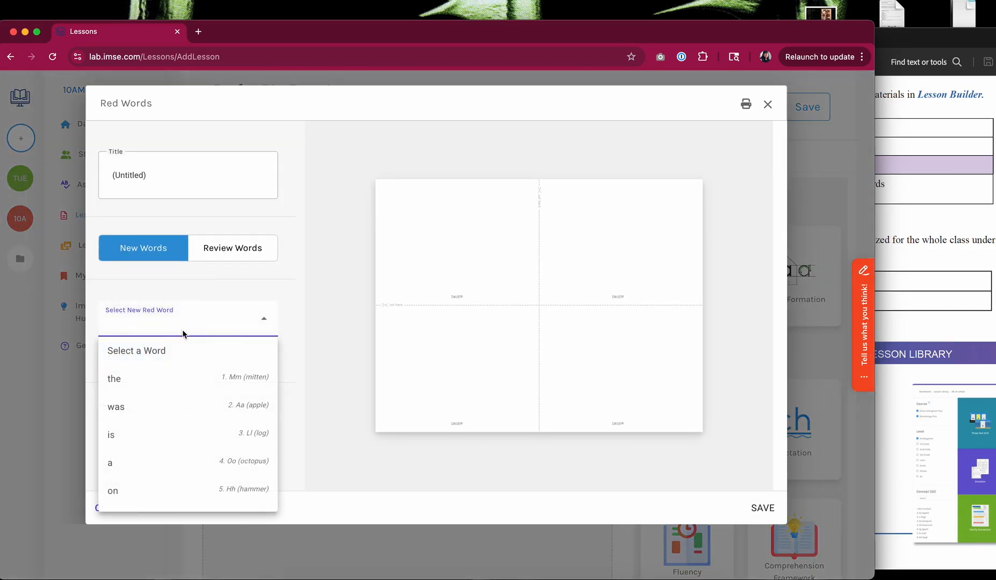
click(172, 384)
click(136, 354)
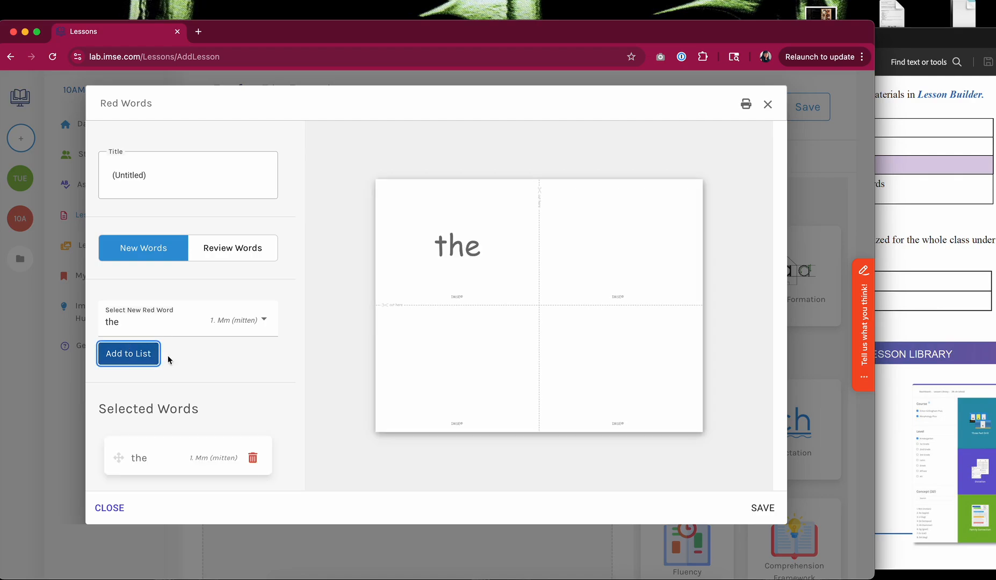
click(190, 326)
click(171, 445)
click(136, 354)
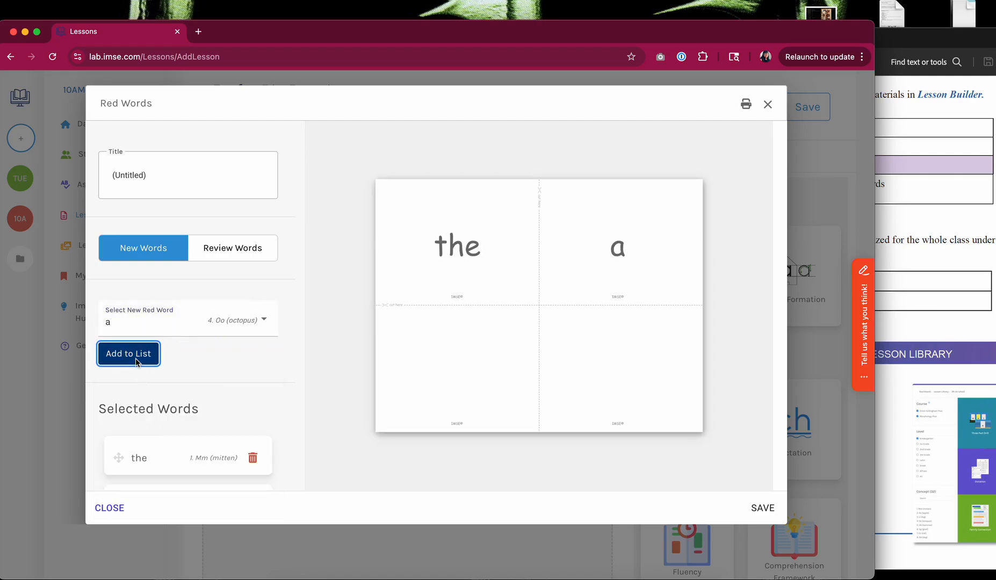
Step: Add the new red words "for" and "from" to the list and save the Red Words material
click(193, 324)
click(172, 463)
click(132, 353)
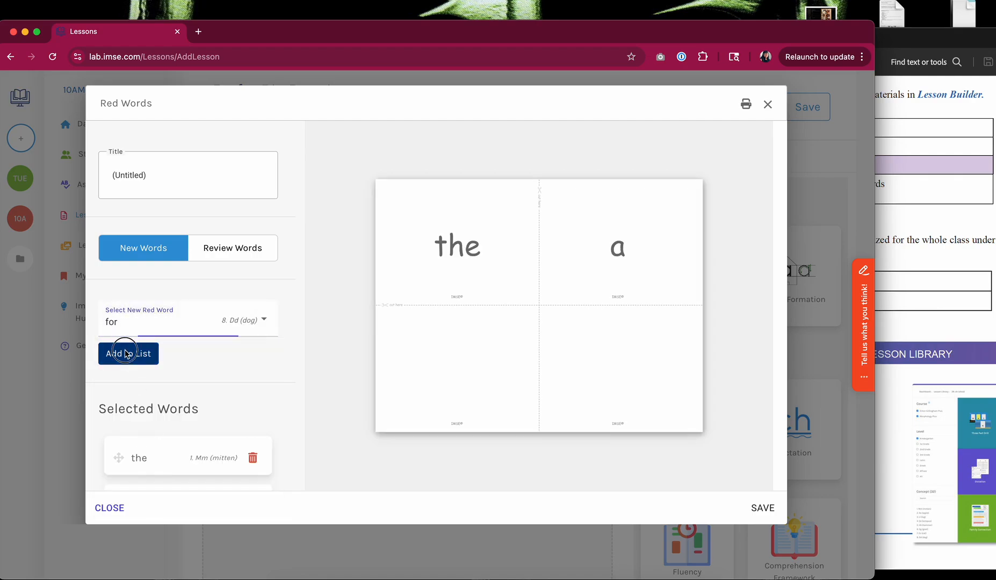
click(160, 319)
scroll(162, 403, down, 3)
click(161, 414)
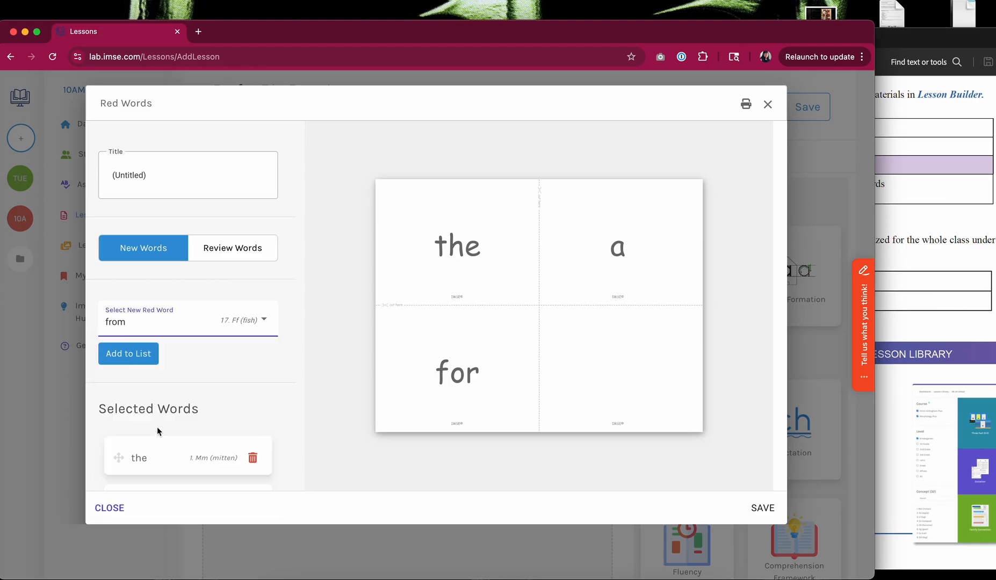
click(134, 354)
click(758, 508)
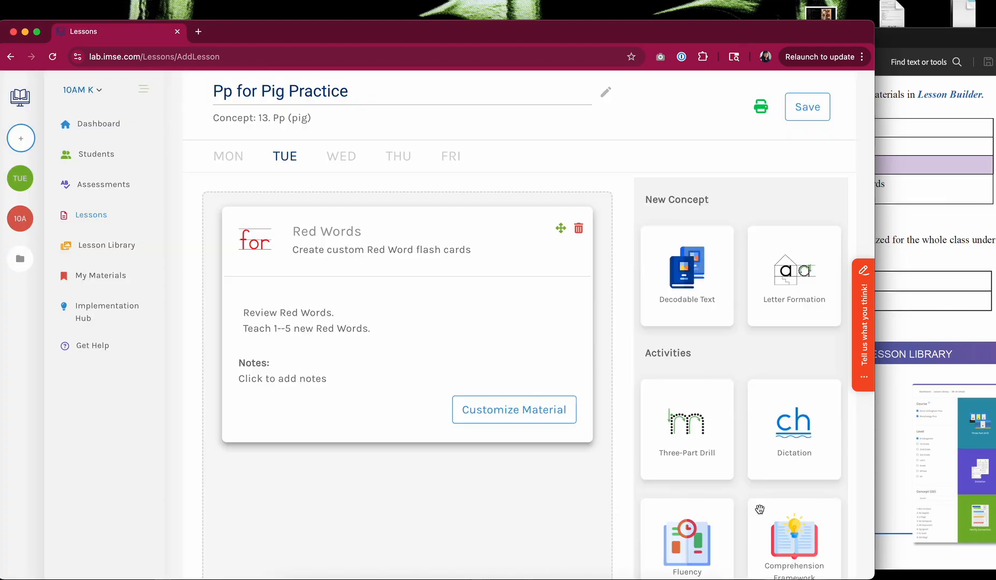
Step: Save the Pp for Pig Practice lesson and reopen it from the lessons list
click(808, 107)
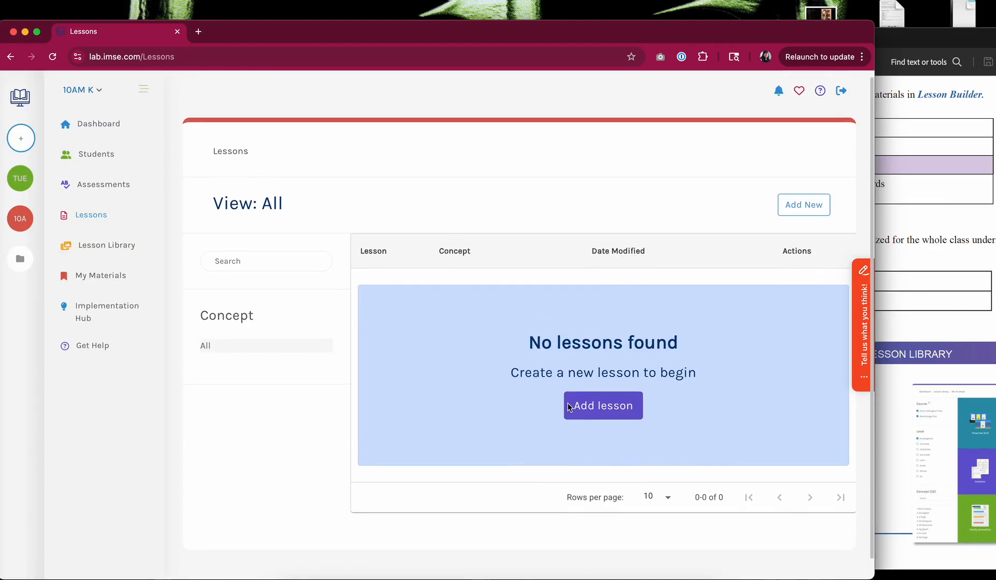
click(782, 295)
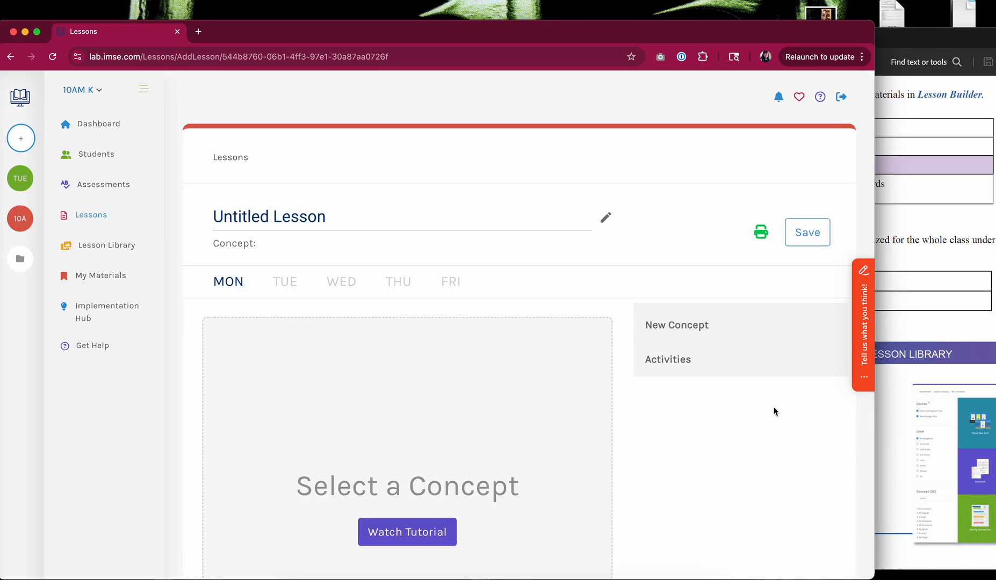
scroll(557, 396, down, 1)
scroll(557, 396, down, 6)
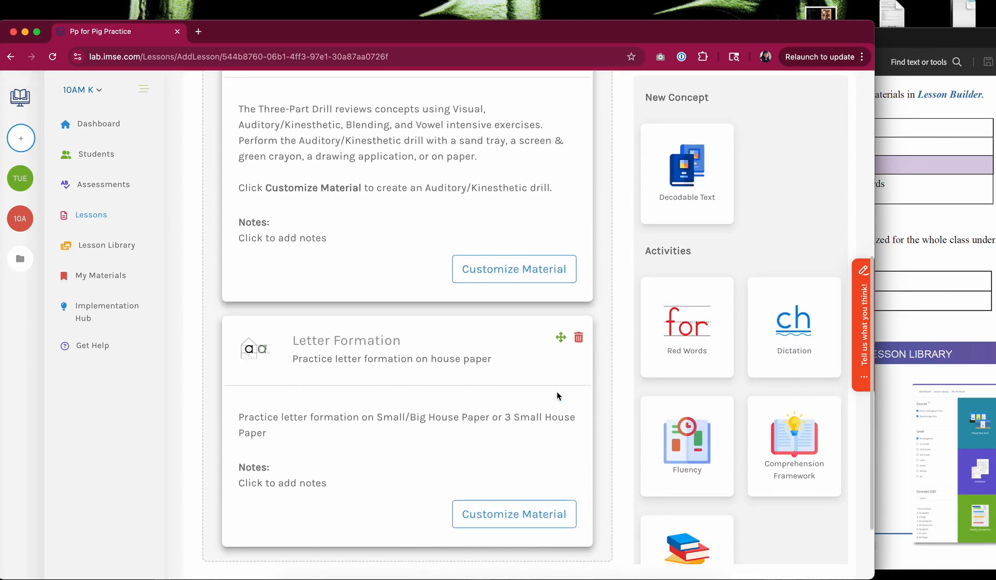
Step: Review the reopened lesson's daily plans and compare them with the brochure's Lesson Builder table
scroll(556, 396, up, 2)
scroll(557, 396, down, 2)
scroll(559, 396, up, 2)
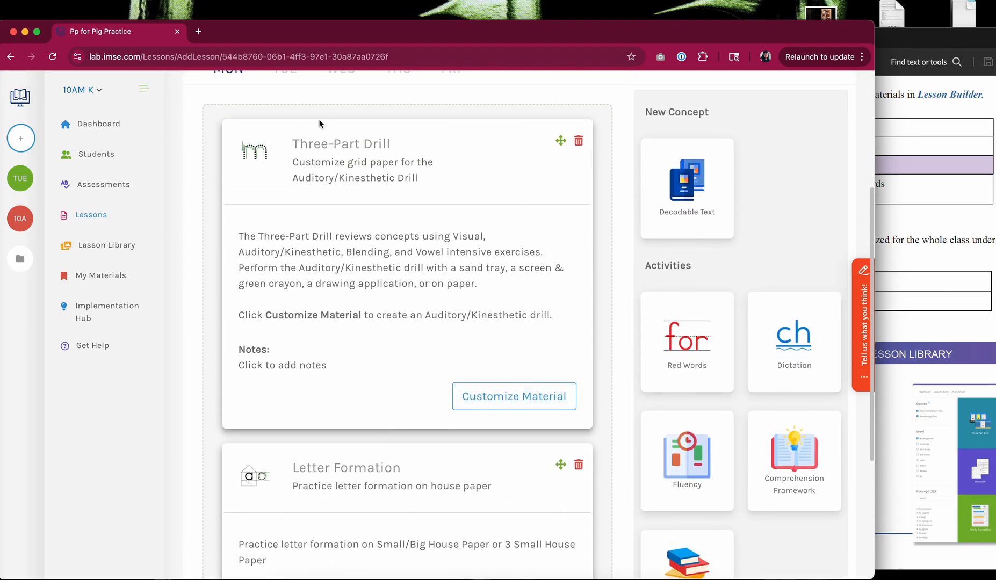
scroll(301, 114, up, 1)
click(284, 105)
click(233, 109)
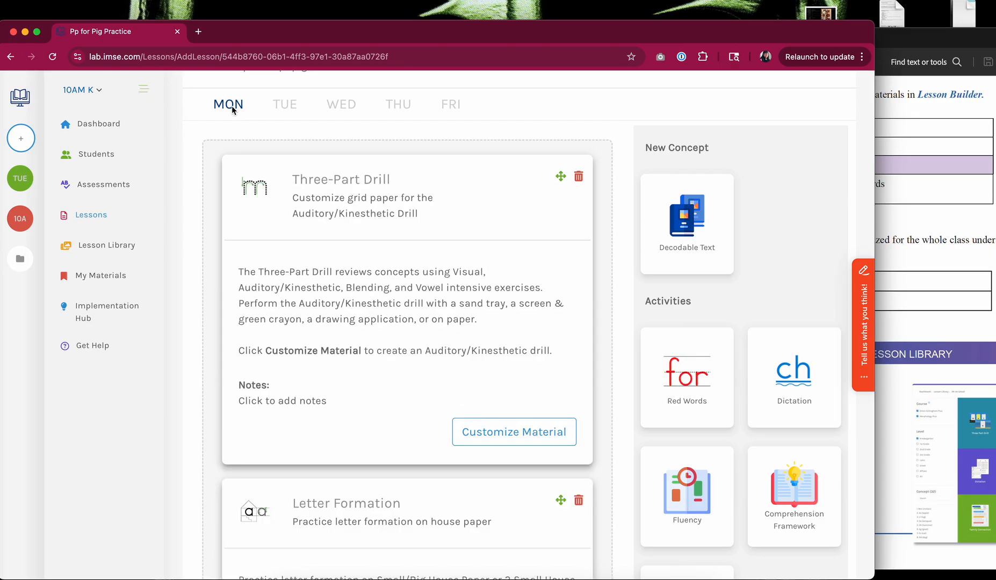
click(930, 245)
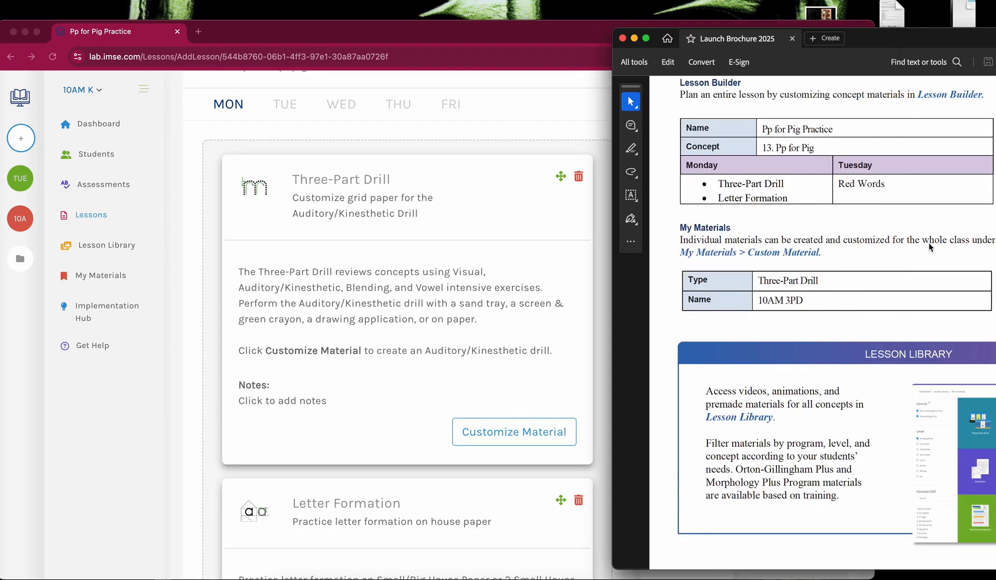
click(521, 99)
scroll(550, 176, up, 1)
scroll(551, 182, up, 2)
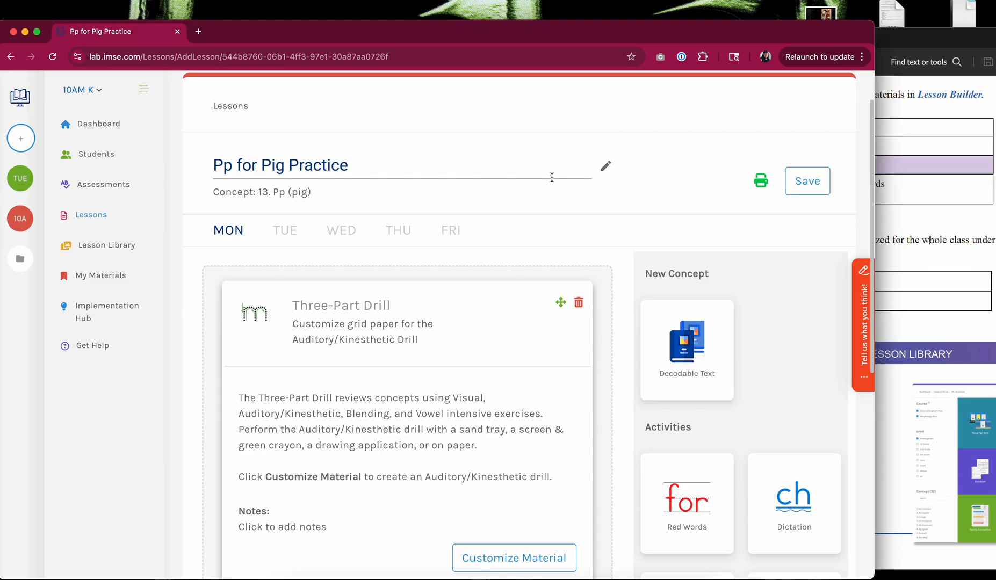
Step: Check the brochure's My Materials exercise and start a new Three-Part Drill custom material in My Materials
click(92, 277)
click(896, 276)
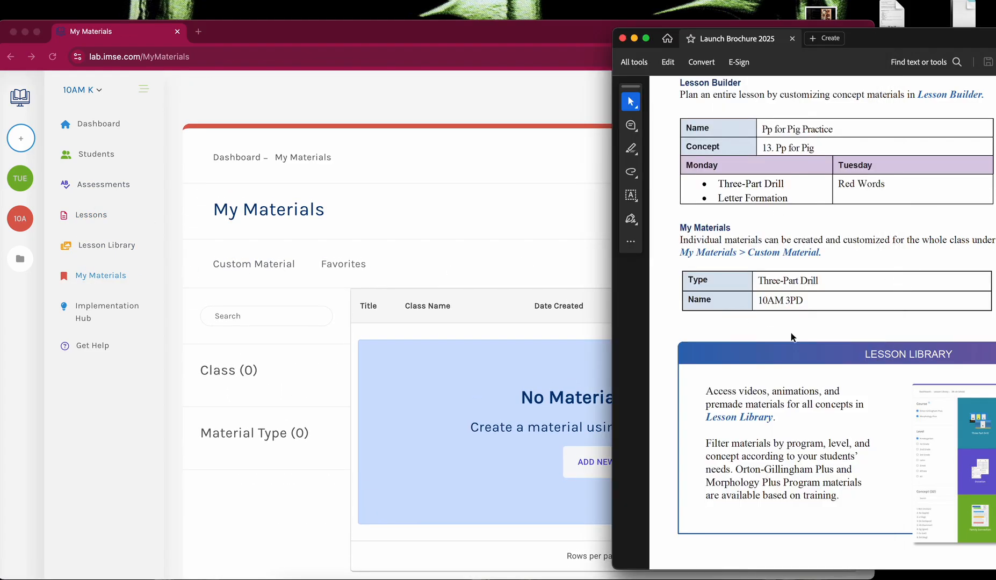
click(521, 247)
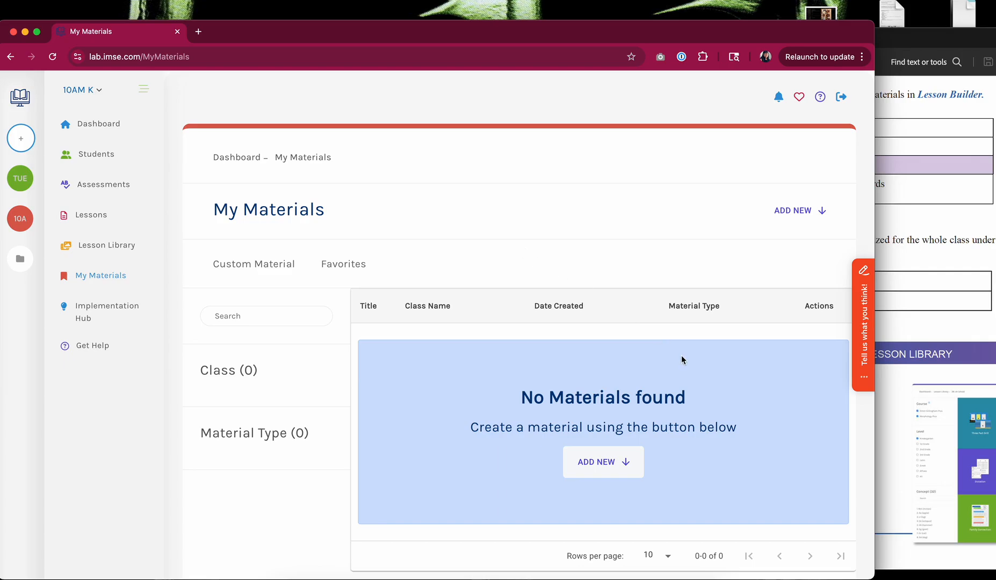
click(794, 204)
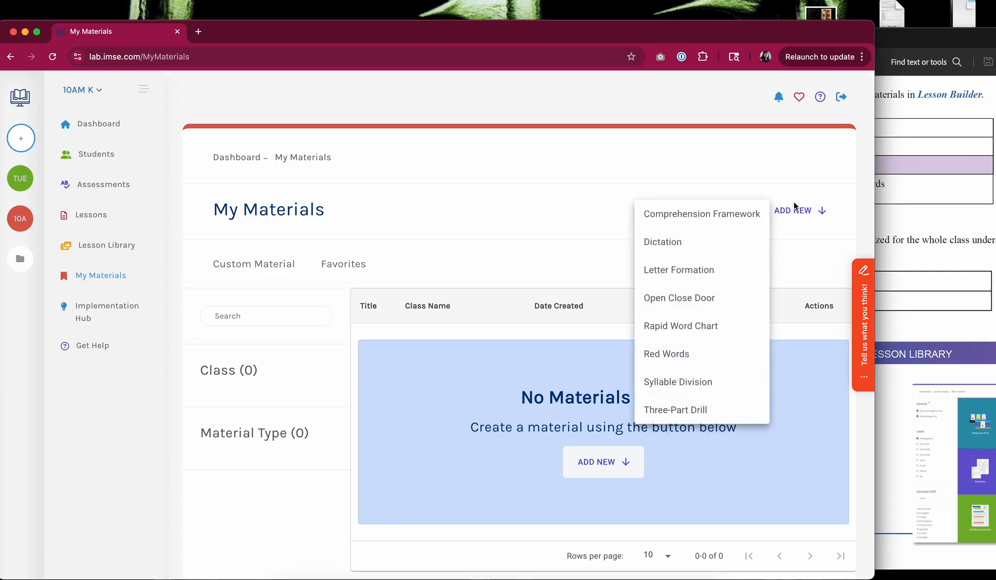
click(697, 411)
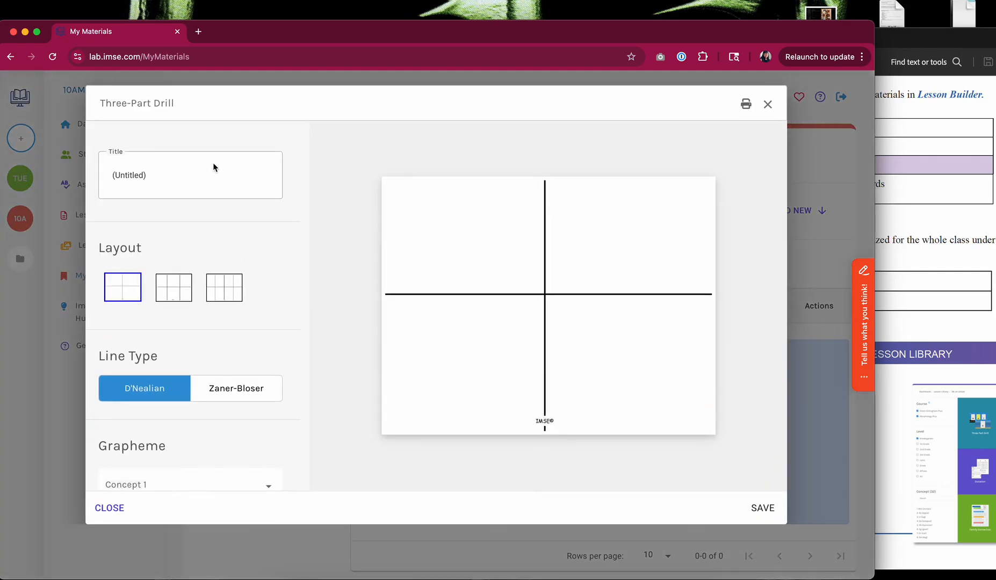
Step: Set the drill's graphemes to Mm (mitten) for Concept 1, Ww (wagon) for 2, Hh (hammer) for 3 and Rr (raccoon) for 4
scroll(210, 376, down, 3)
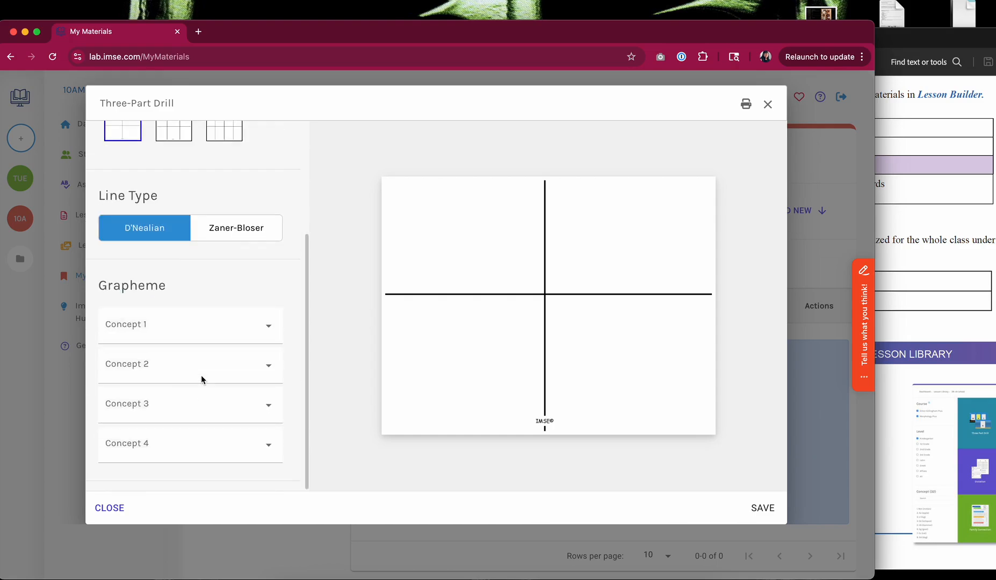
click(196, 336)
click(185, 388)
click(184, 412)
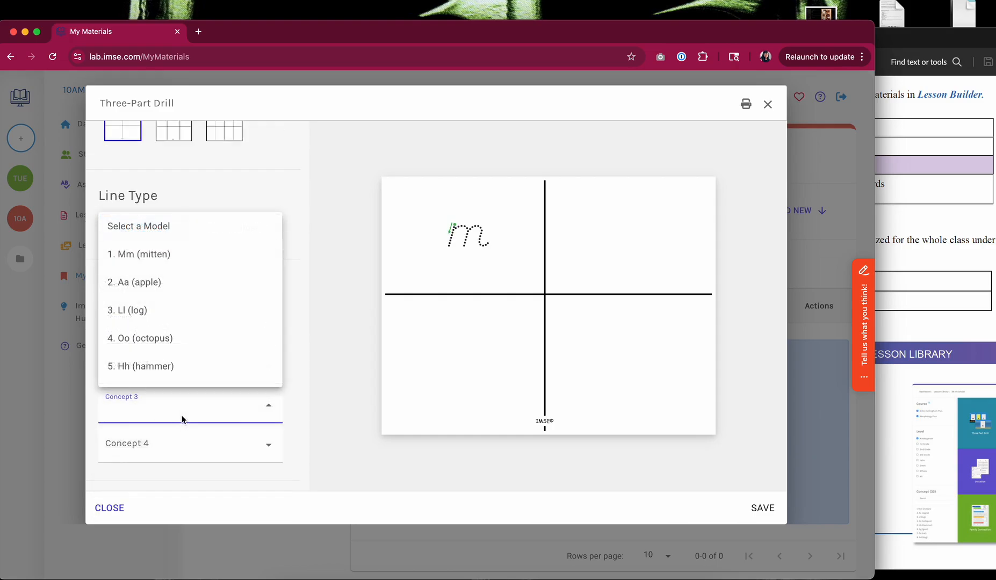
click(178, 371)
click(182, 369)
scroll(183, 472, down, 10)
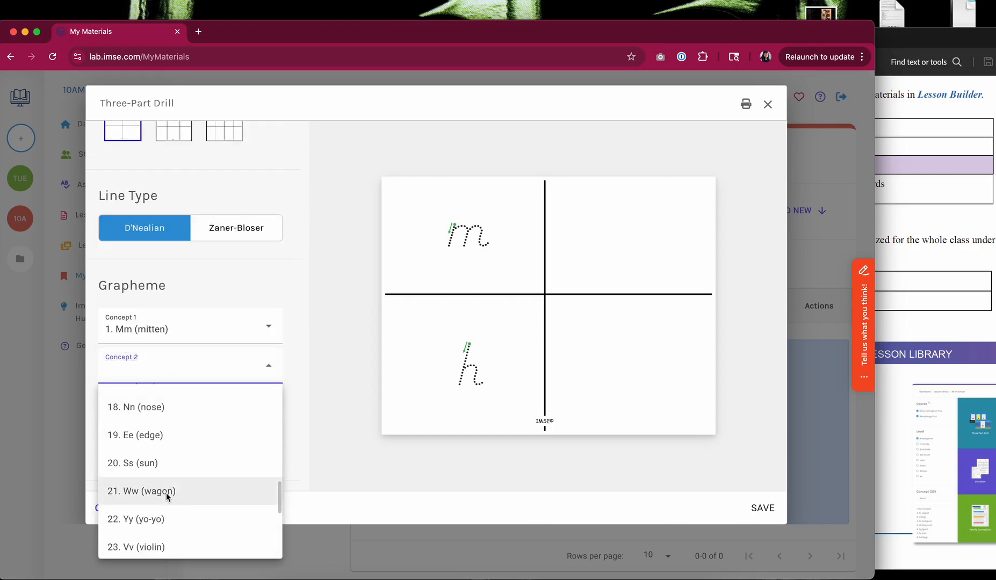
click(174, 494)
click(180, 451)
scroll(180, 372, down, 5)
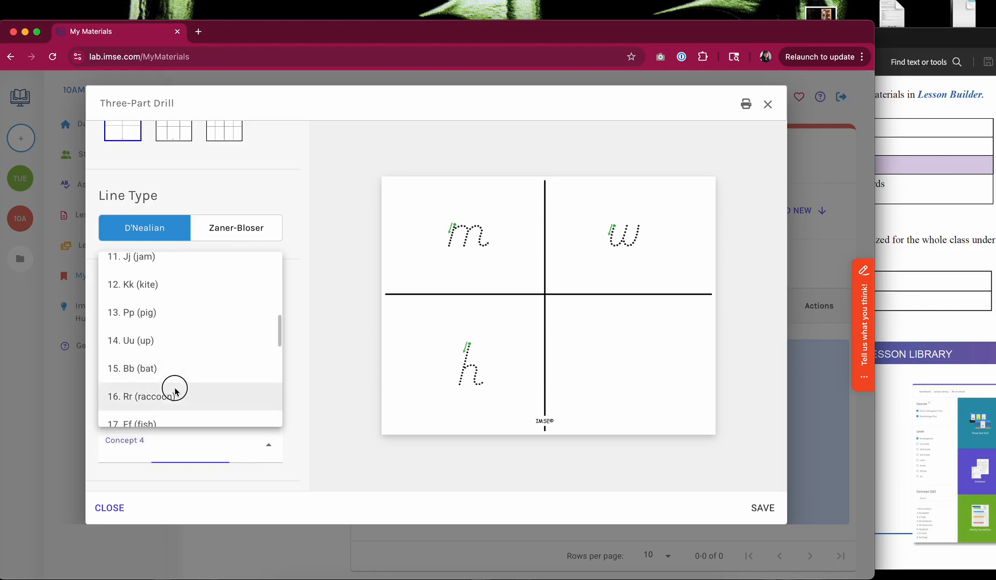
click(174, 387)
scroll(295, 271, up, 5)
Step: Copy the name 10AM 3PD from the brochure, use it as the Three-Part Drill's title and save the material
click(897, 251)
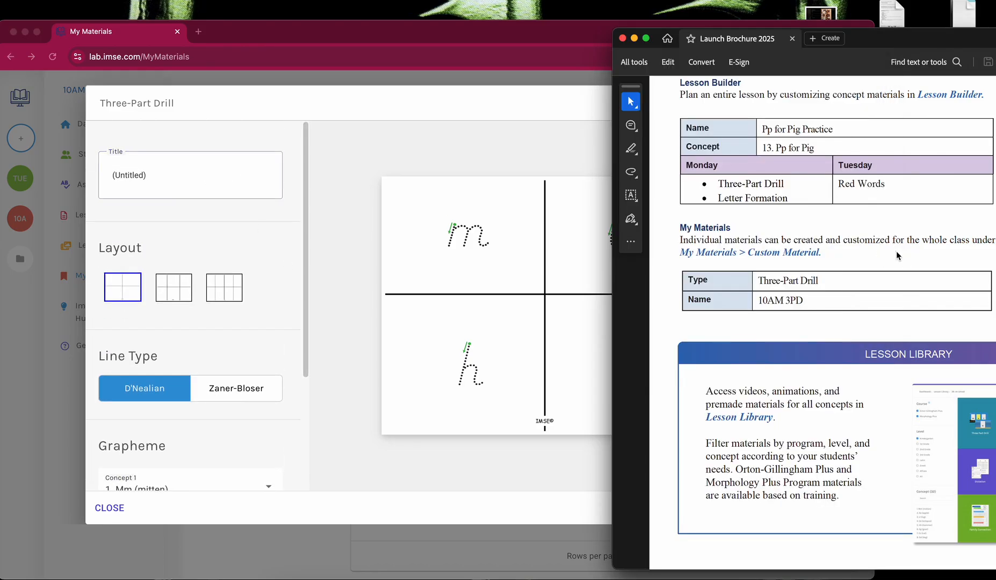
drag(802, 303, 762, 300)
key(super+c)
click(203, 197)
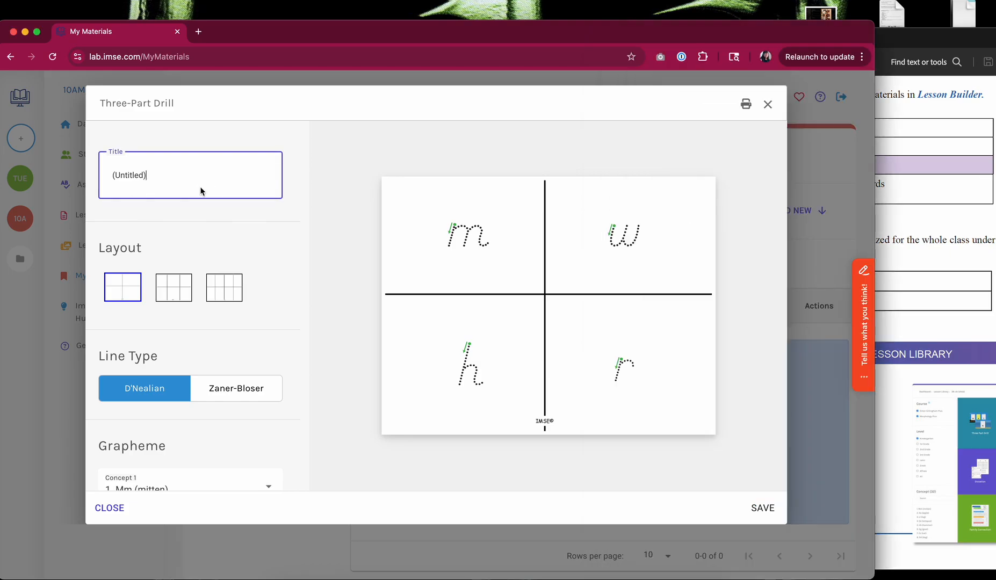
key(super+a)
key(super+v)
click(763, 508)
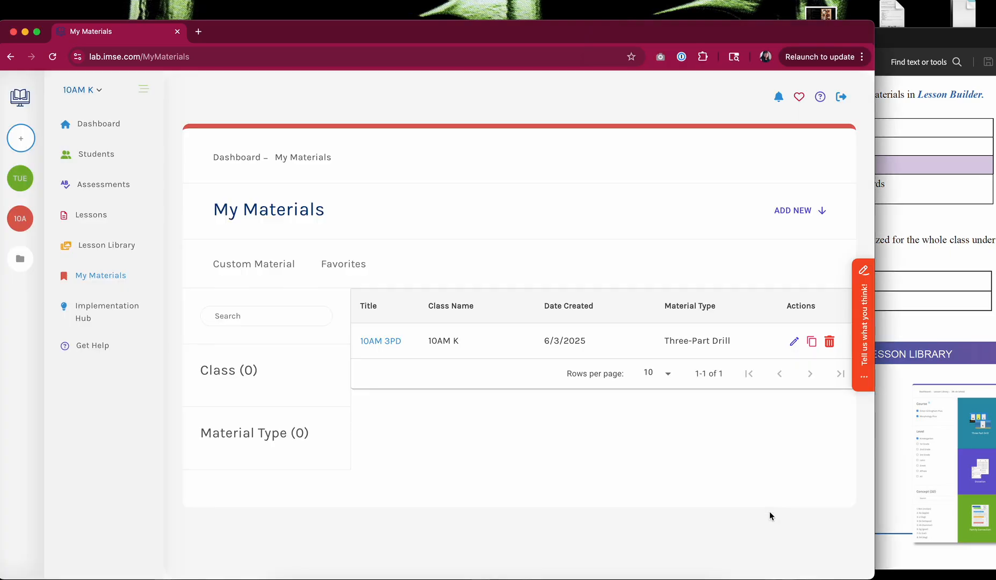
Step: Review the saved 10AM 3PD drill and a blank Dictation material, closing each without changes
click(393, 341)
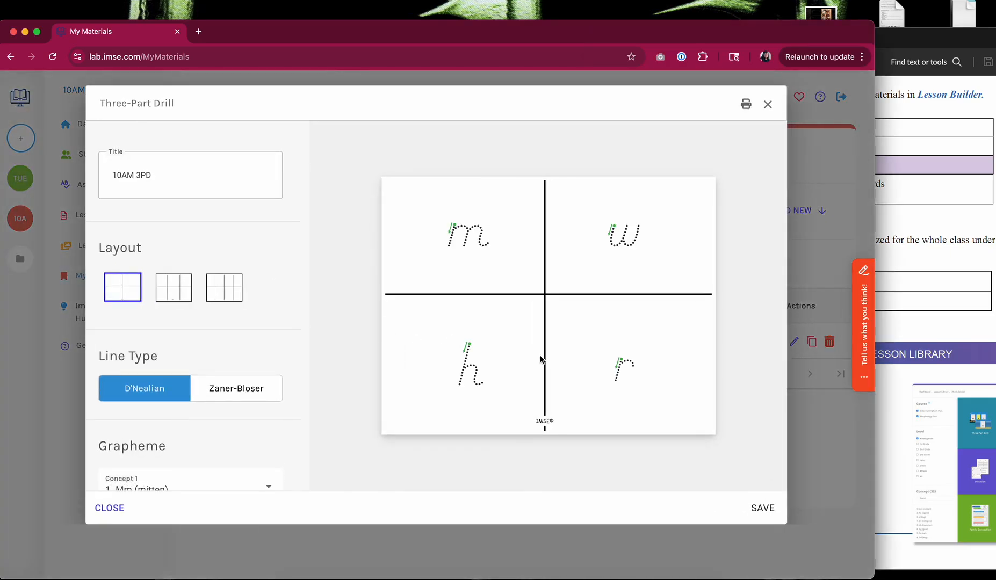
click(767, 103)
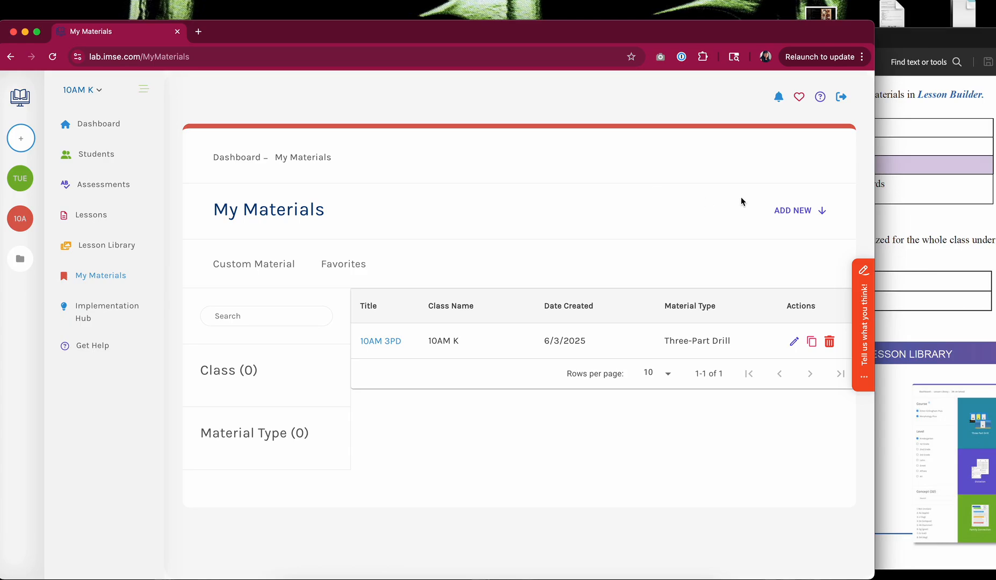
click(783, 217)
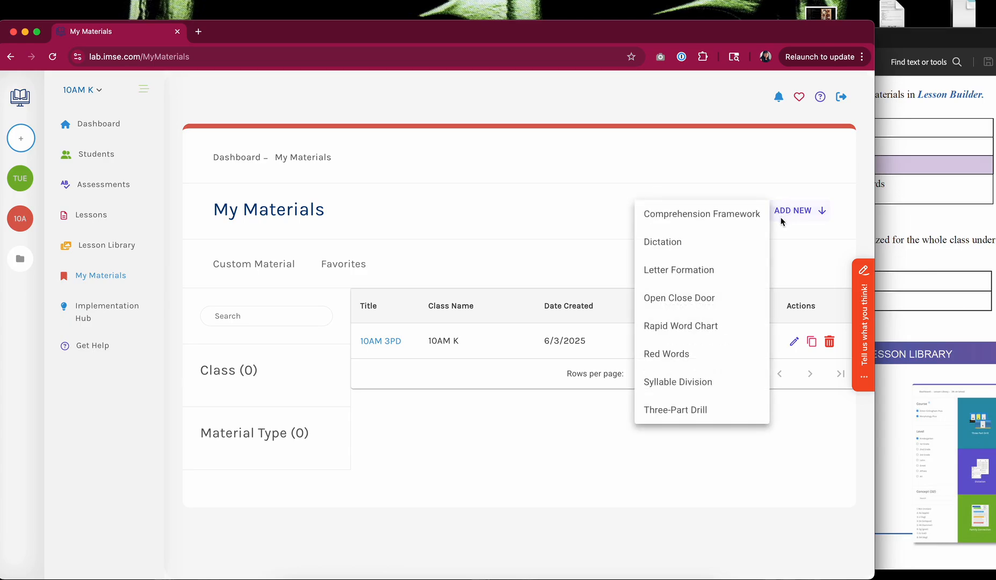
click(705, 249)
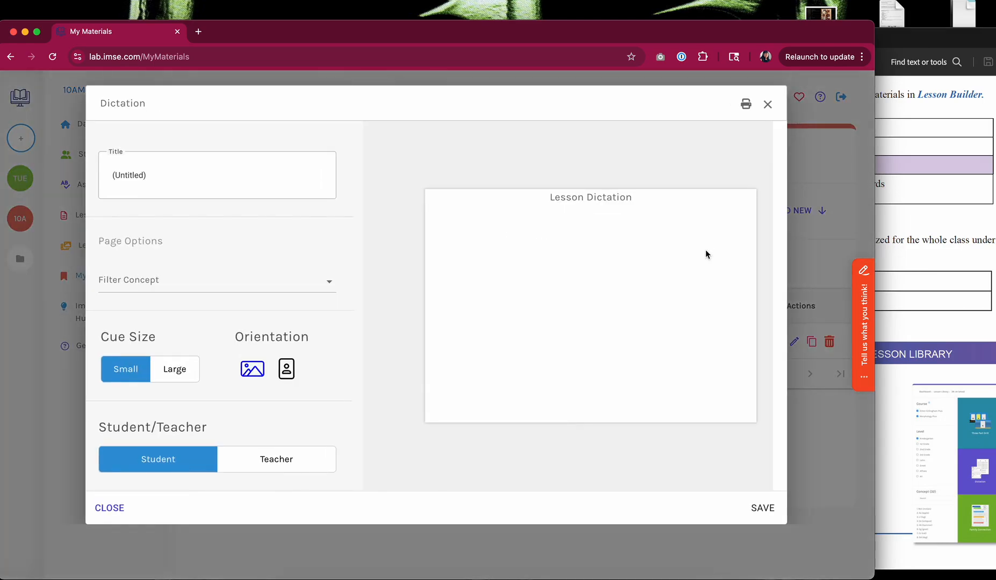
click(769, 103)
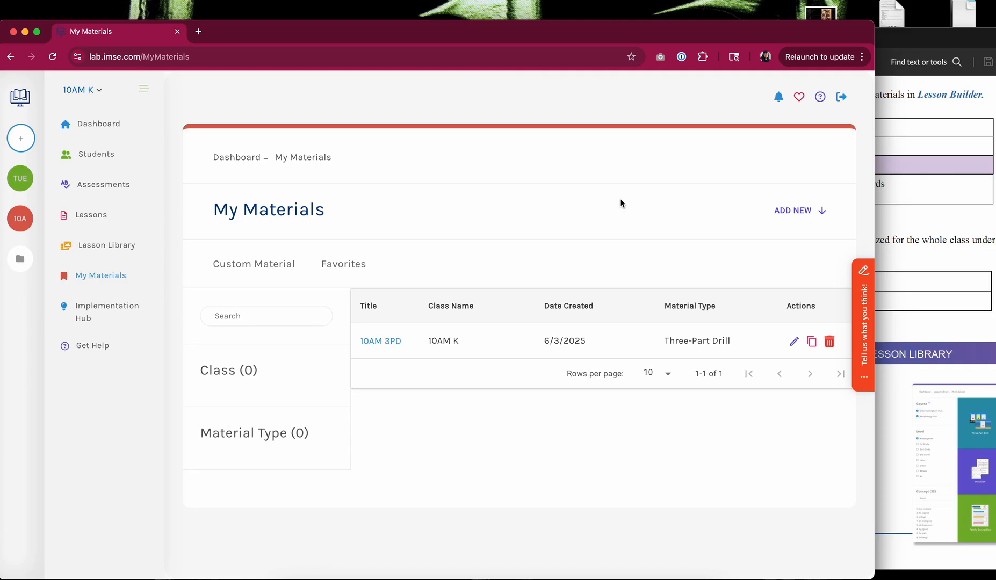
Step: Read the brochure's Lesson Library section and skim ahead to its Additional Resources page
click(884, 237)
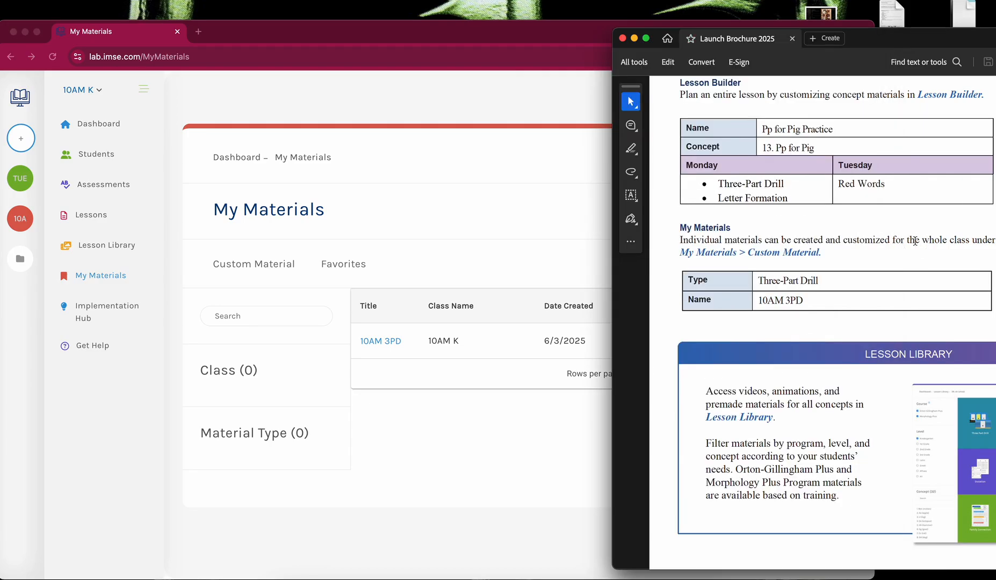
scroll(856, 286, down, 1)
scroll(856, 290, down, 5)
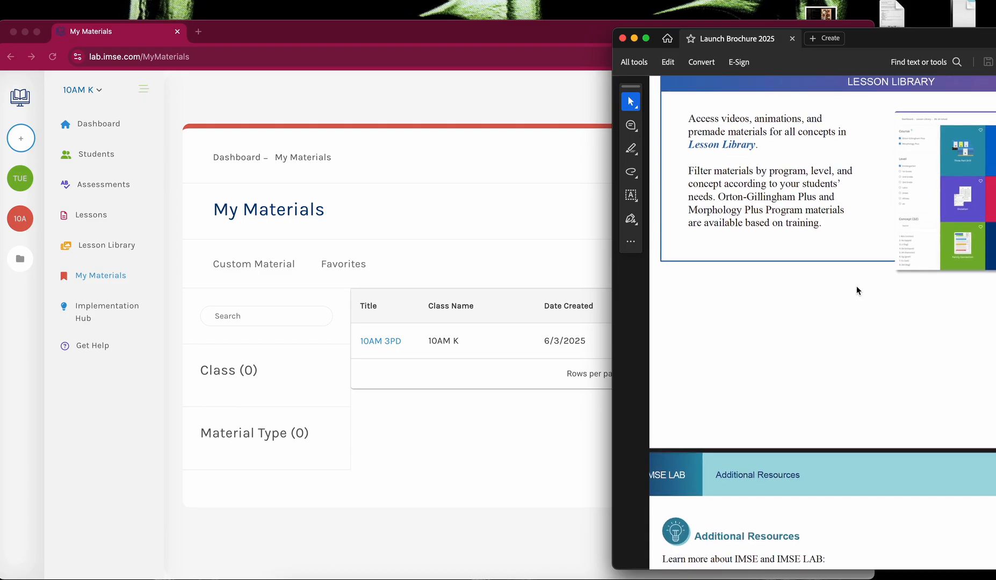
scroll(856, 286, down, 3)
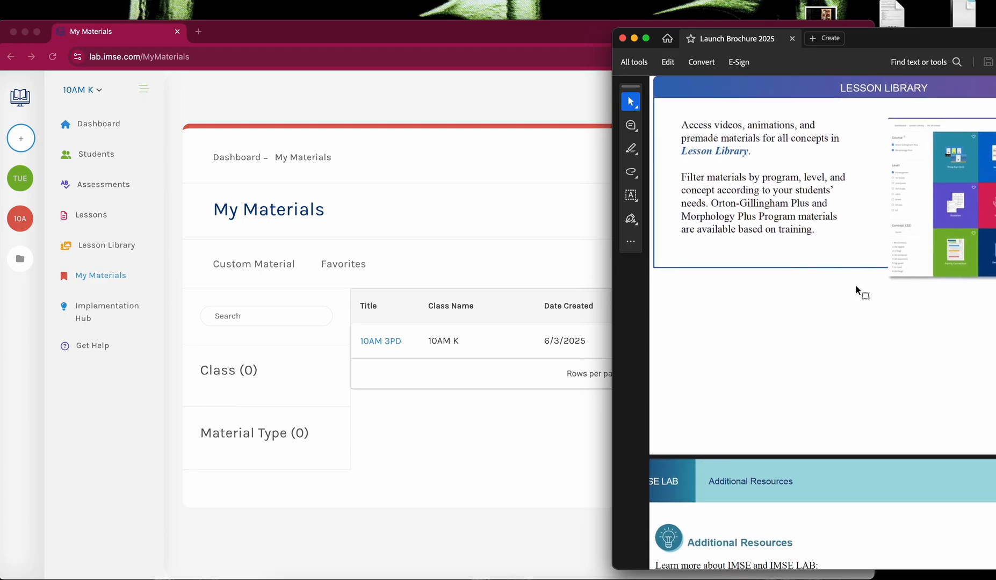
scroll(856, 286, up, 1)
scroll(856, 287, down, 5)
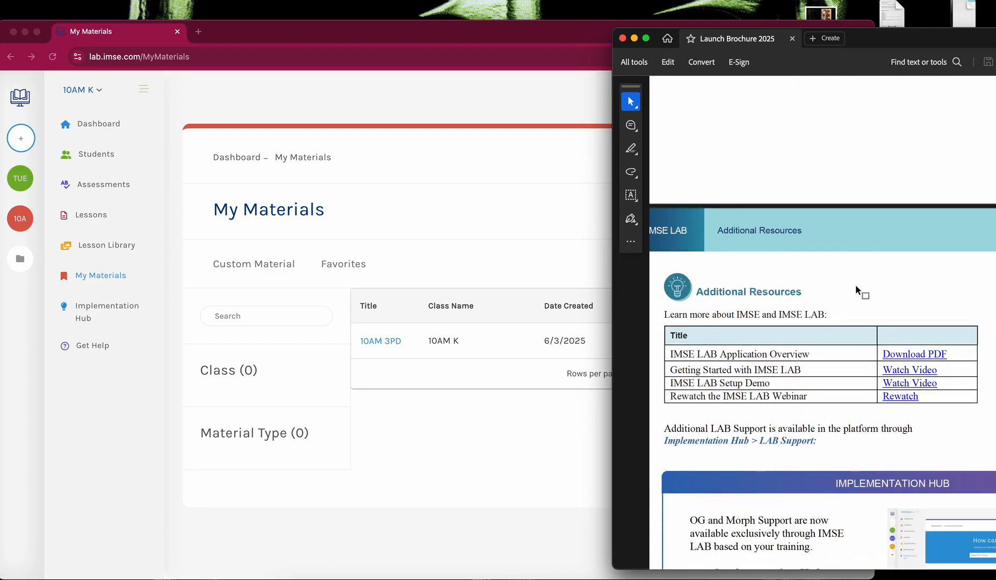
scroll(856, 286, up, 5)
scroll(857, 286, up, 3)
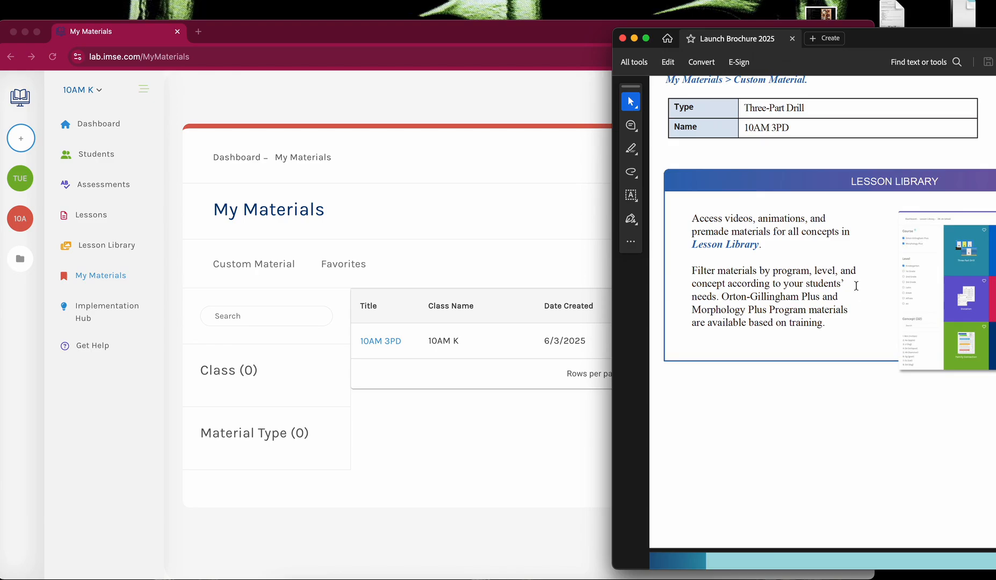
drag(893, 43, 783, 38)
Step: Return to IMSE LAB, open the Lesson Library and look over its course, level and concept filters
click(347, 145)
click(104, 246)
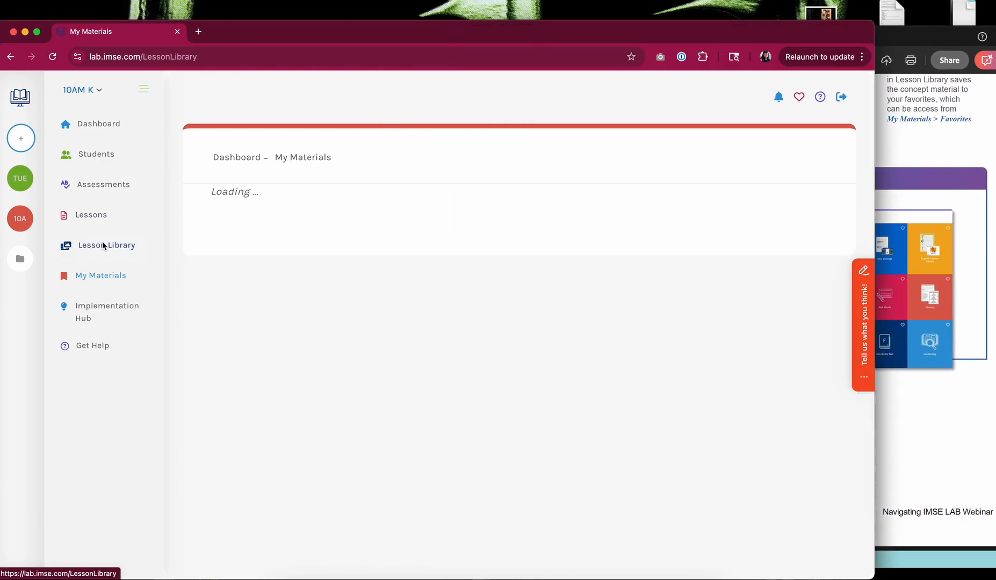
scroll(423, 327, down, 5)
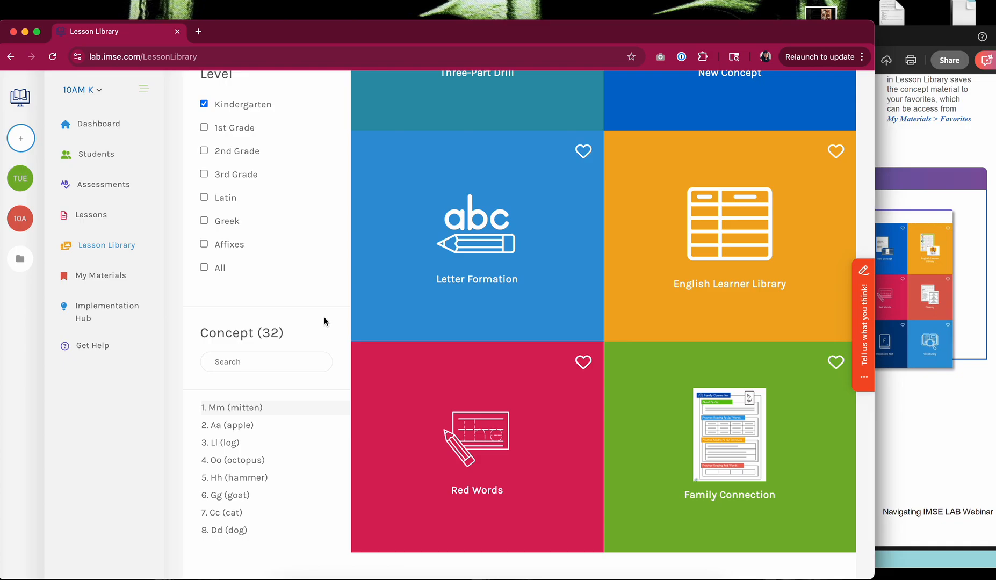
scroll(311, 279, up, 3)
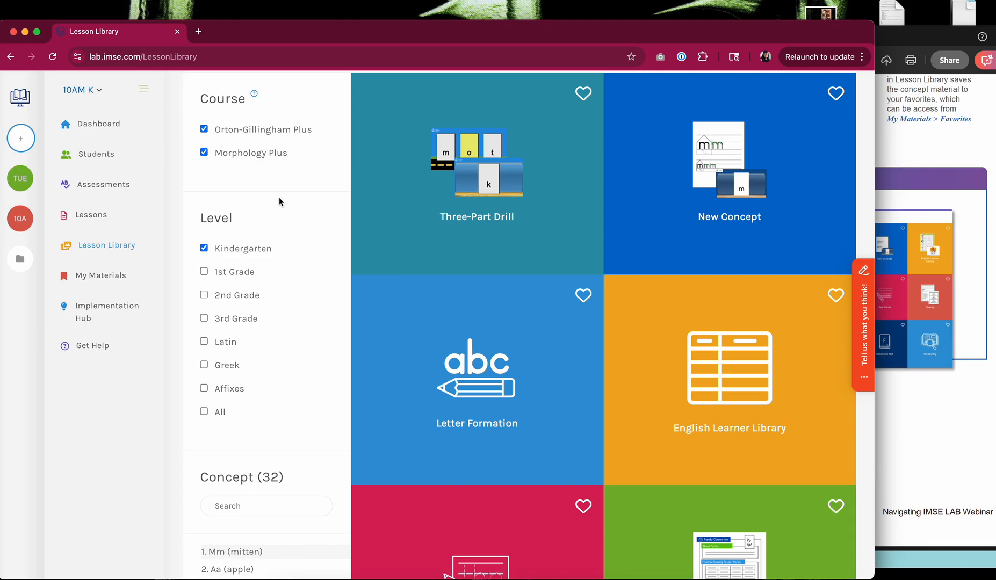
Step: Switch the Morphology Plus course filter off and back on to compare the available level options
click(205, 153)
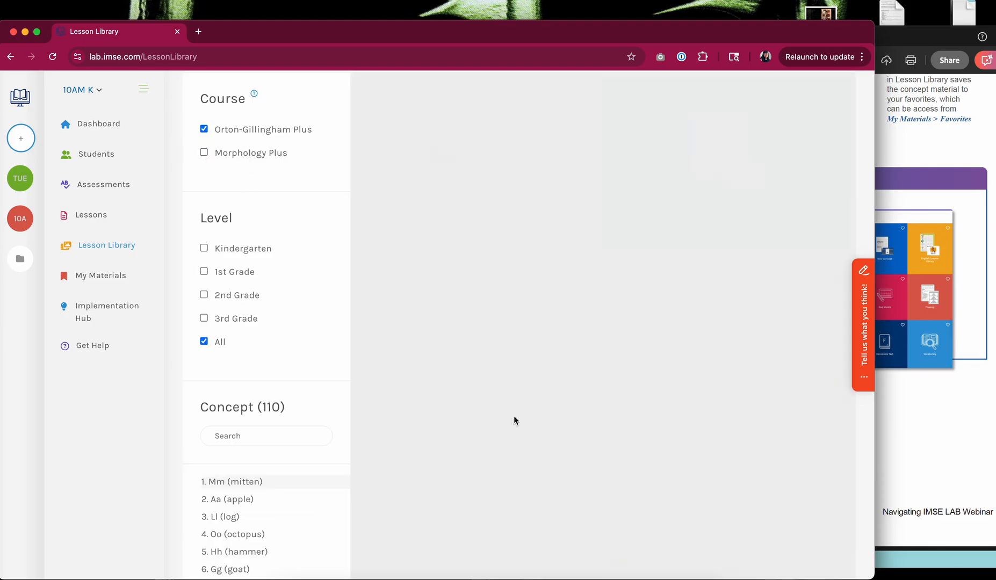
click(203, 152)
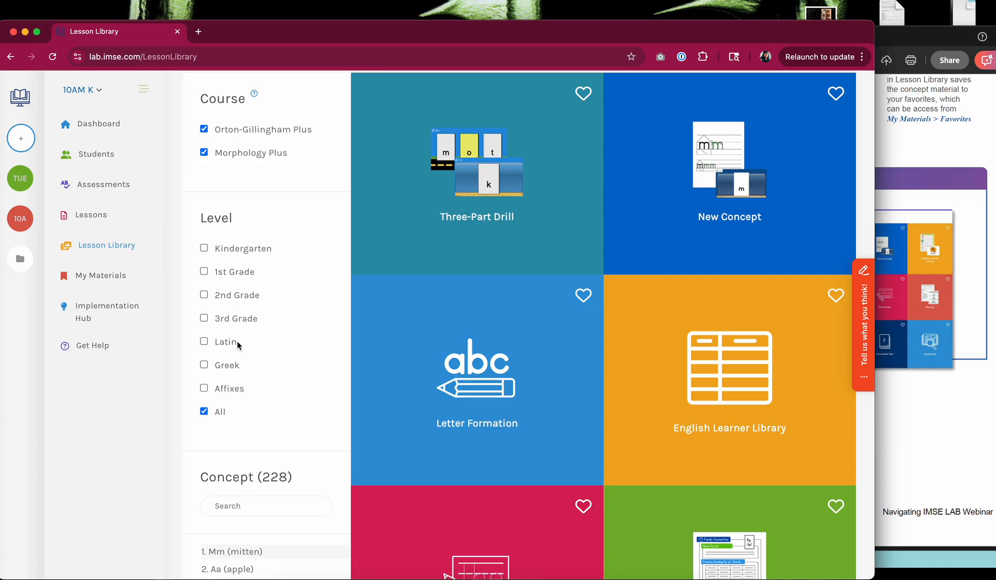
scroll(236, 341, down, 1)
scroll(245, 303, up, 1)
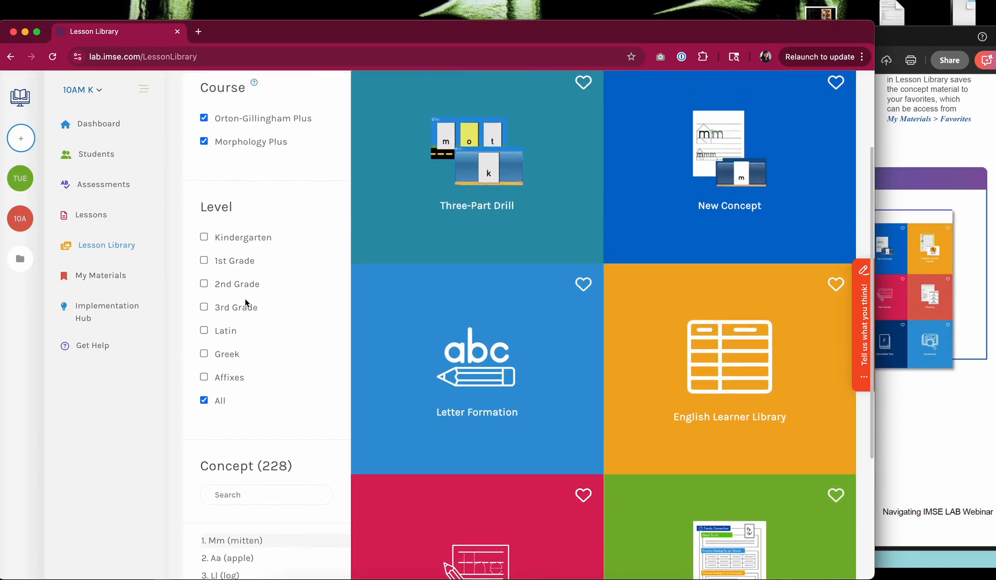
Step: Search the Lesson Library concepts for "pp" and open concept 13. Pp (pig)
scroll(245, 303, down, 2)
scroll(245, 303, down, 2)
scroll(245, 302, down, 2)
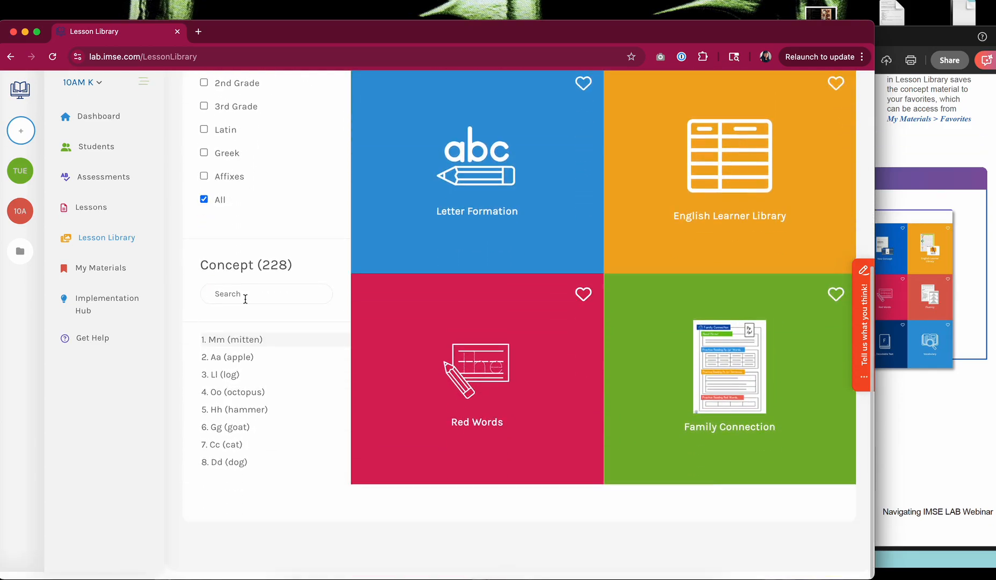
click(245, 303)
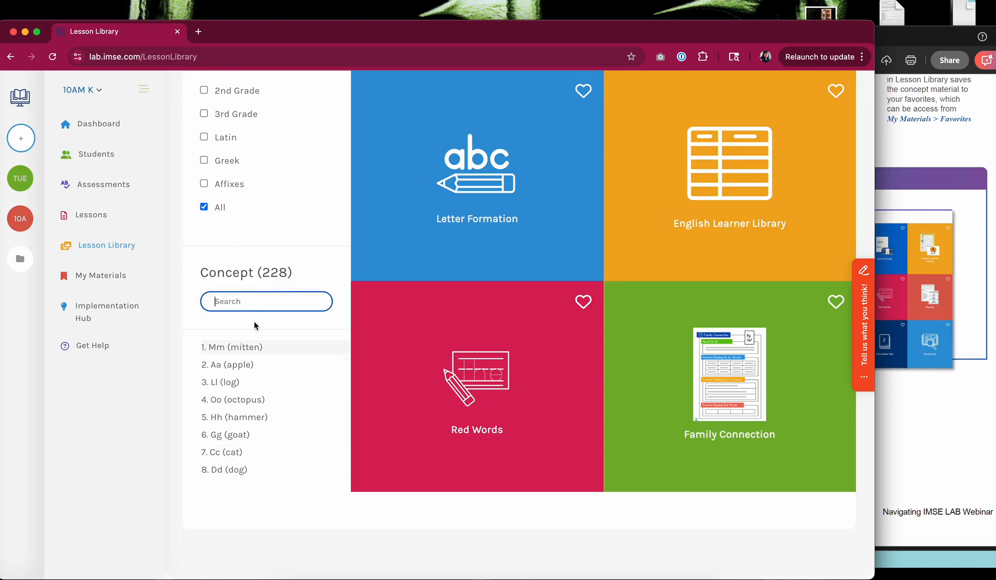
scroll(252, 413, down, 2)
text(pp)
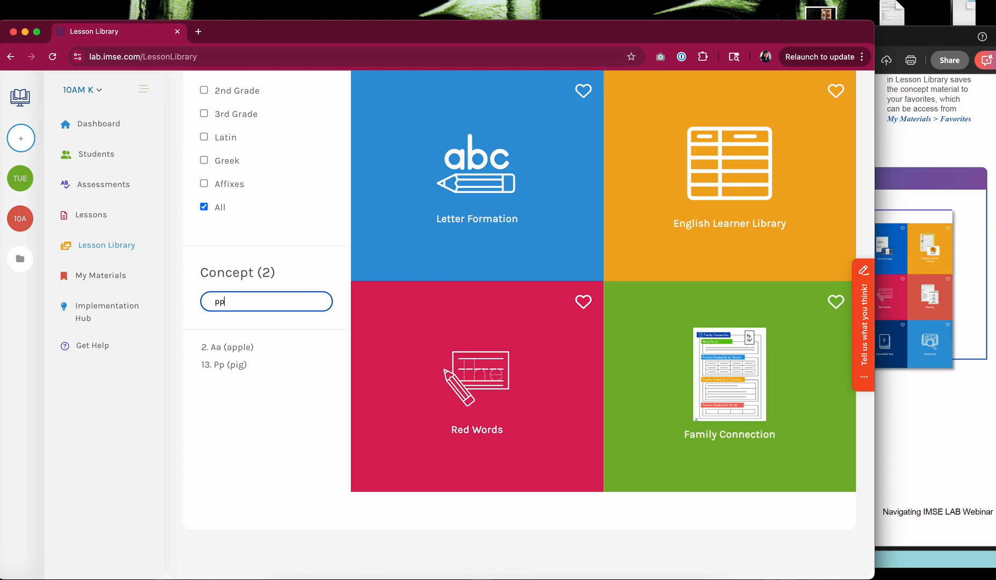
click(219, 366)
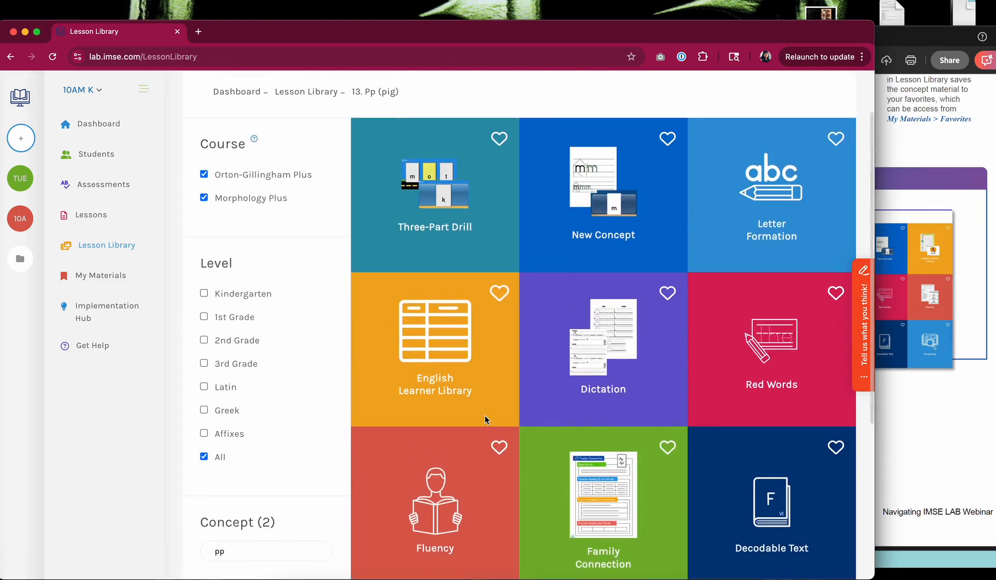
Step: Open the Letter Formation material for Pp (pig) and look over its description, animations and customization option
scroll(484, 416, down, 3)
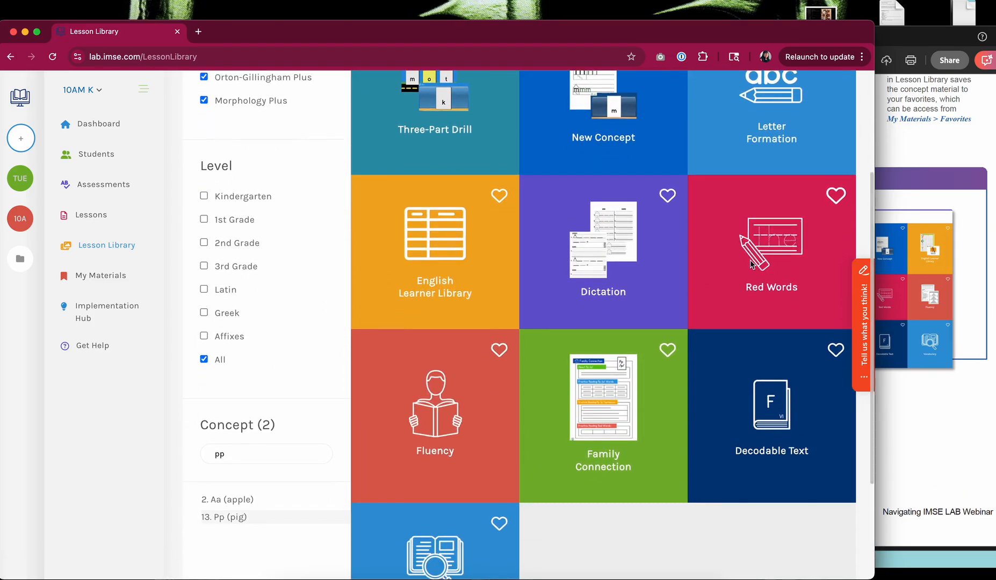
scroll(751, 264, down, 1)
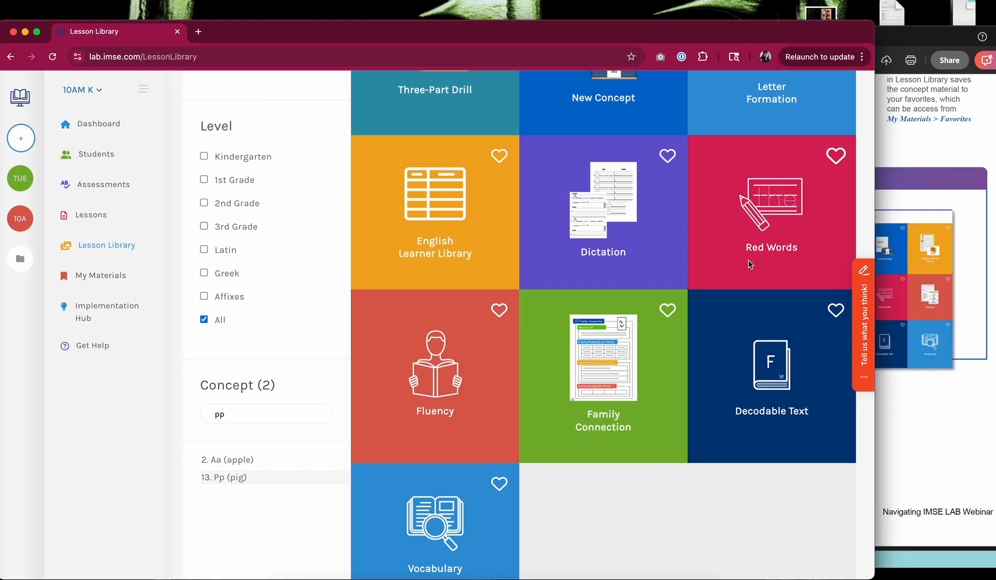
scroll(751, 264, up, 2)
click(770, 119)
scroll(591, 431, down, 5)
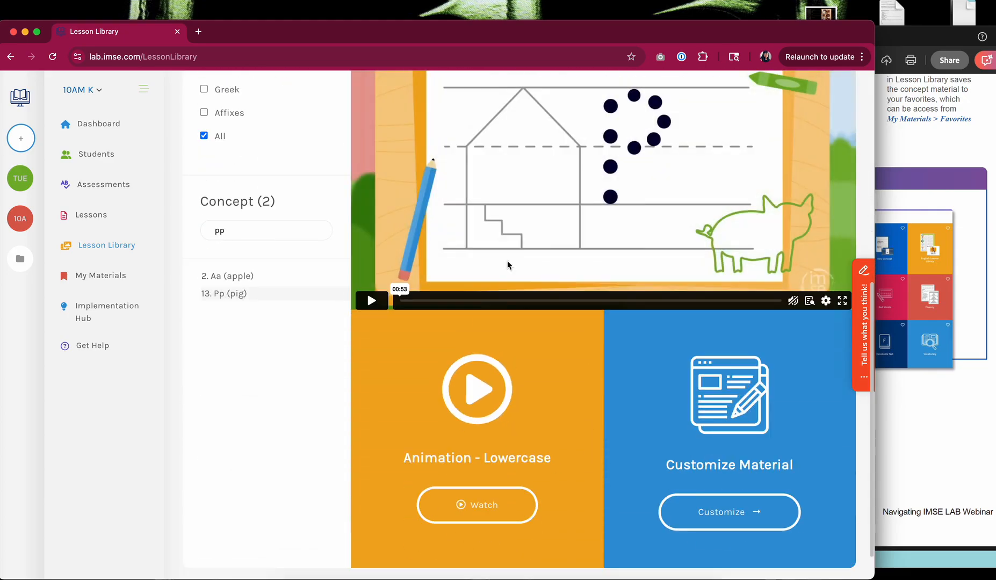
scroll(616, 416, up, 2)
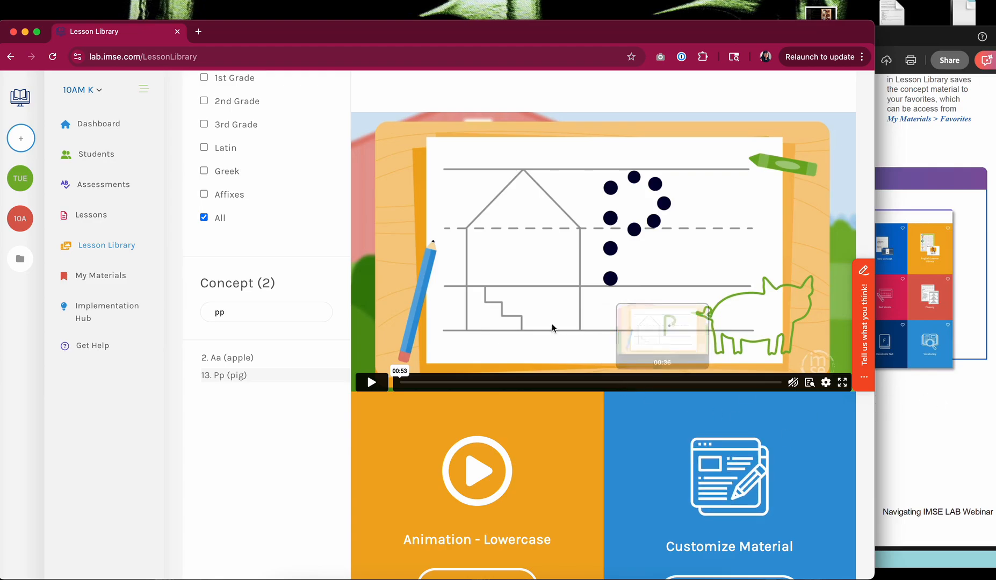
scroll(551, 323, up, 3)
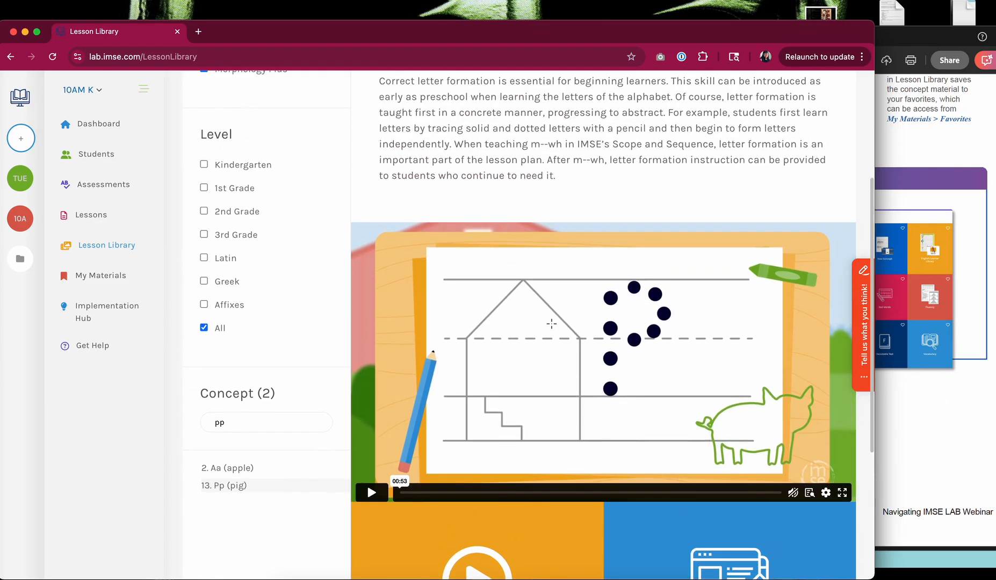
Step: Go back to the 13. Pp (pig) concept overview and browse its material types
click(122, 244)
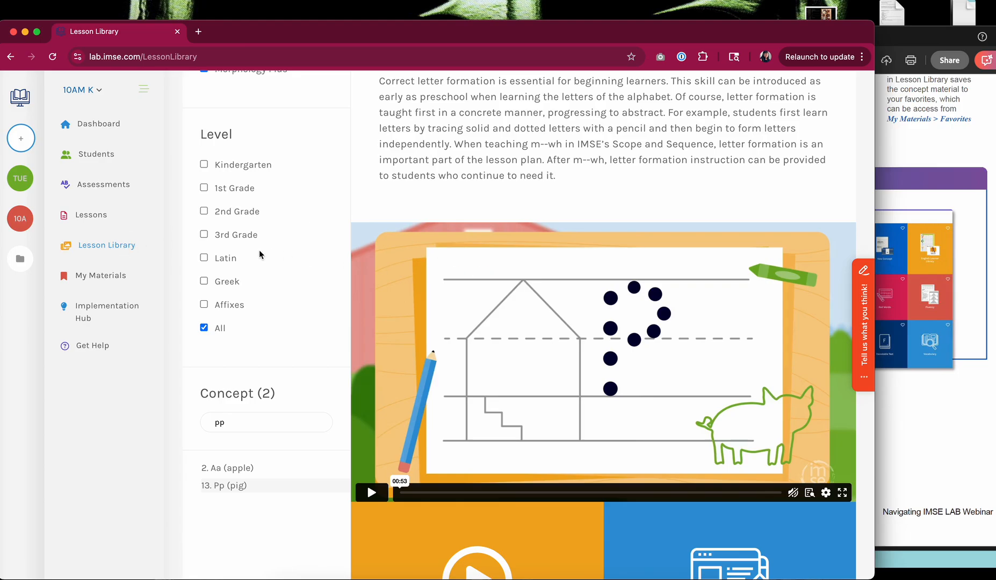
click(374, 158)
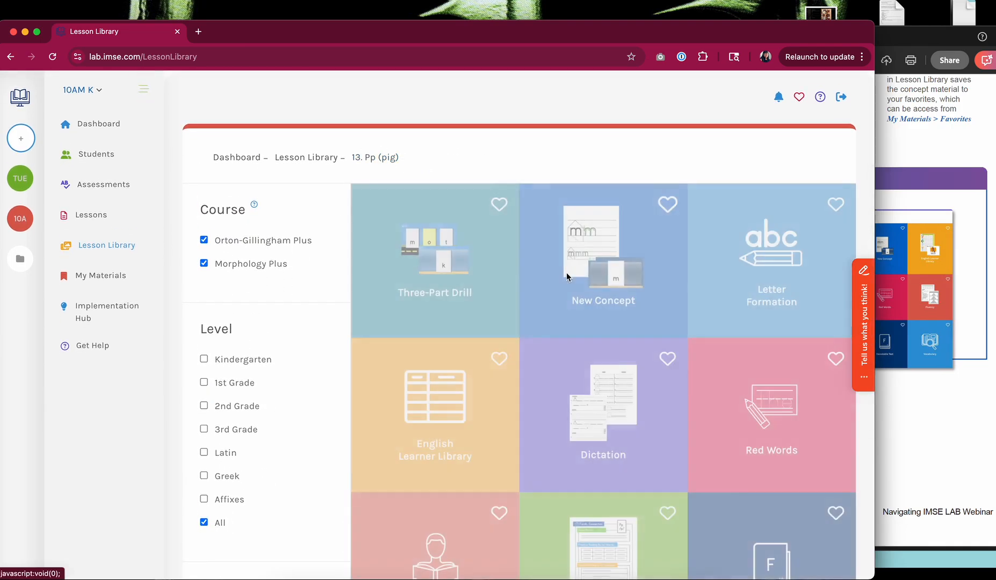
scroll(567, 272, down, 2)
scroll(566, 274, down, 2)
scroll(740, 210, up, 2)
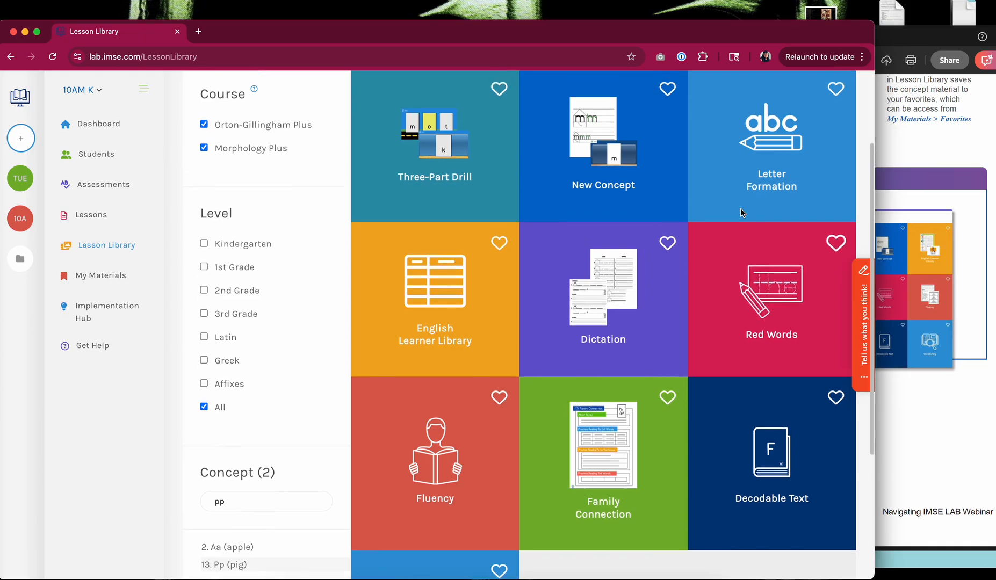
Step: Add the Letter Formation material for 13. Pp (pig) to the favorites and open the Favorites list in My Materials
click(835, 142)
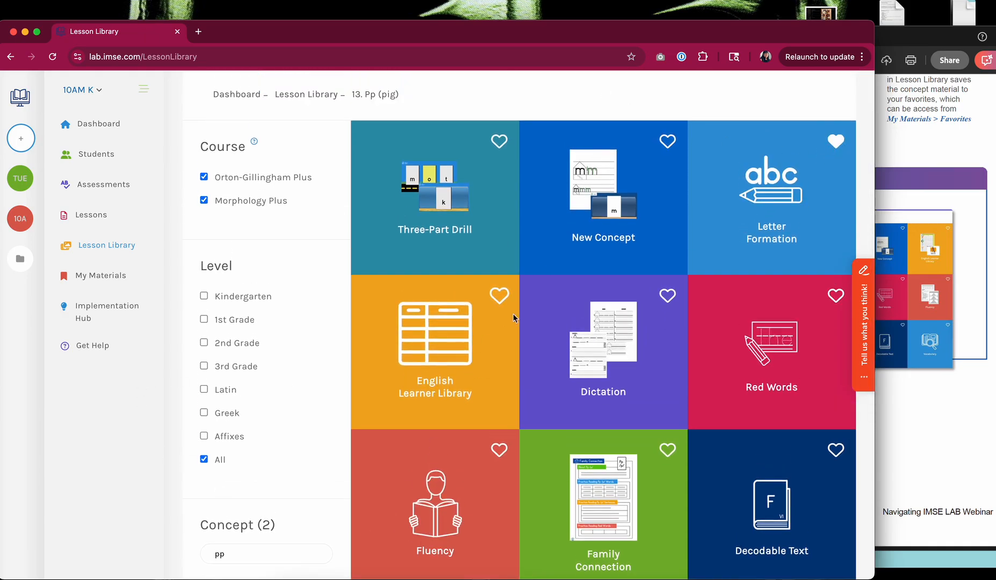
scroll(441, 407, down, 2)
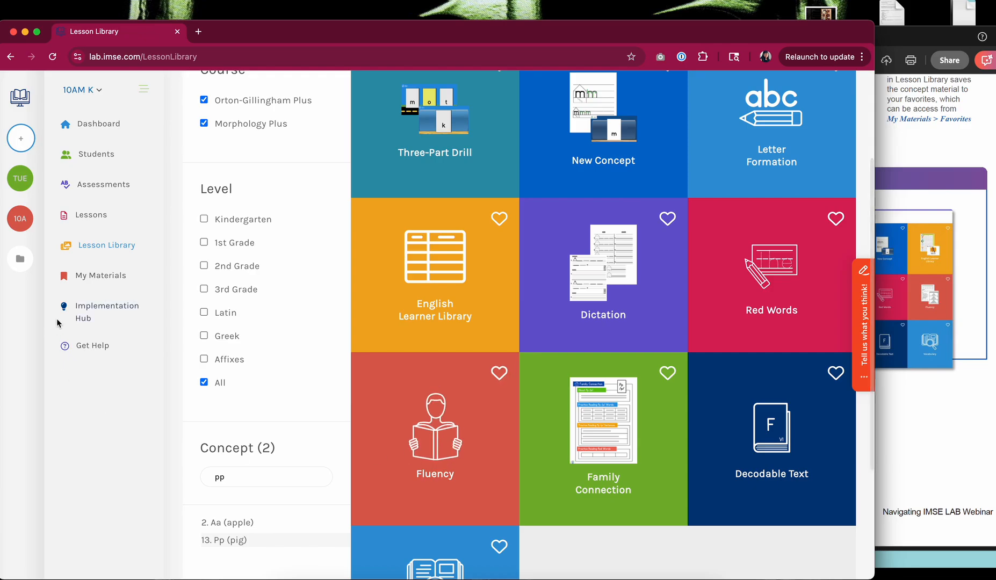
click(90, 276)
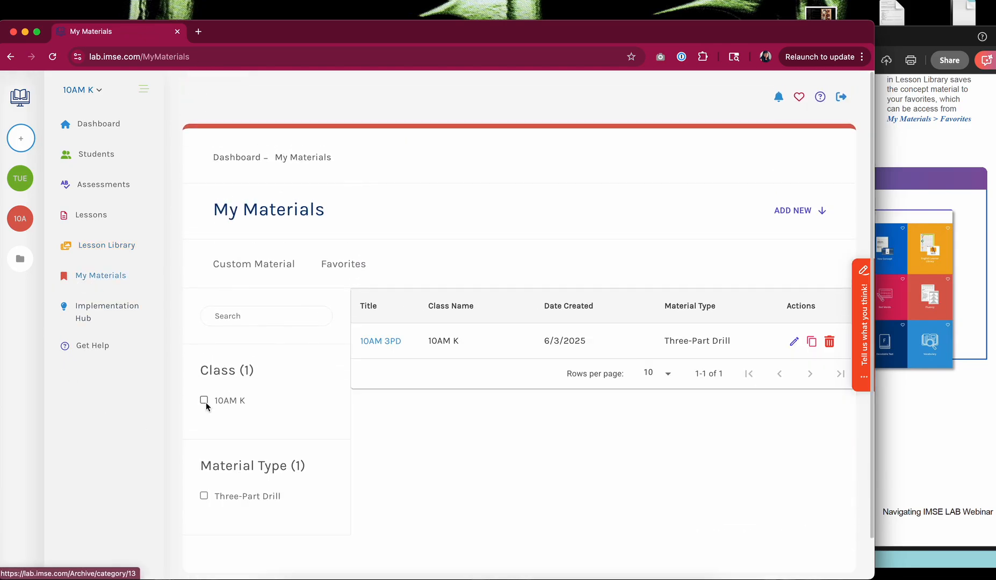
click(343, 265)
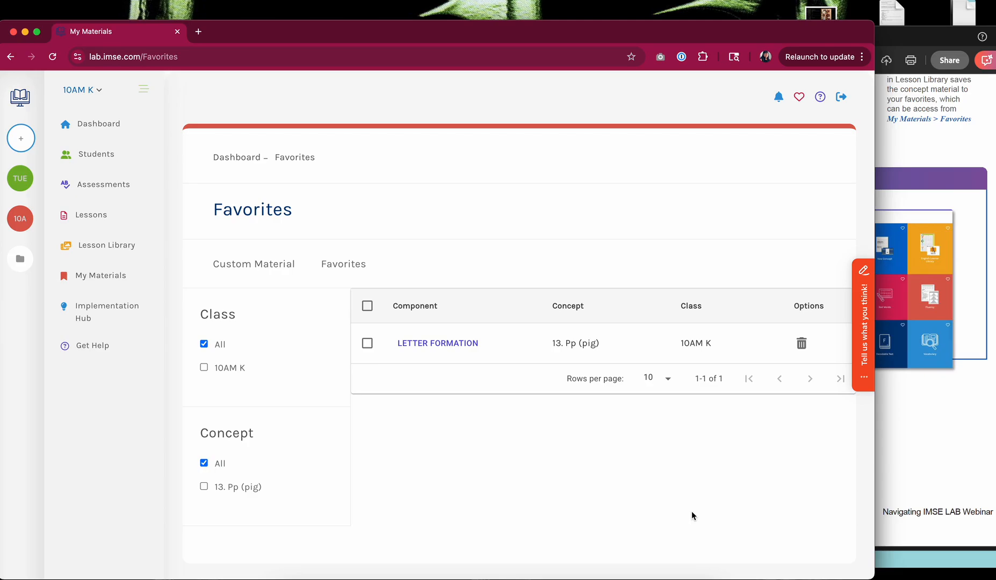
Step: Switch to the Launch Brochure 2025 PDF and read the Additional Resources and Implementation Hub sections
click(924, 440)
scroll(821, 402, down, 10)
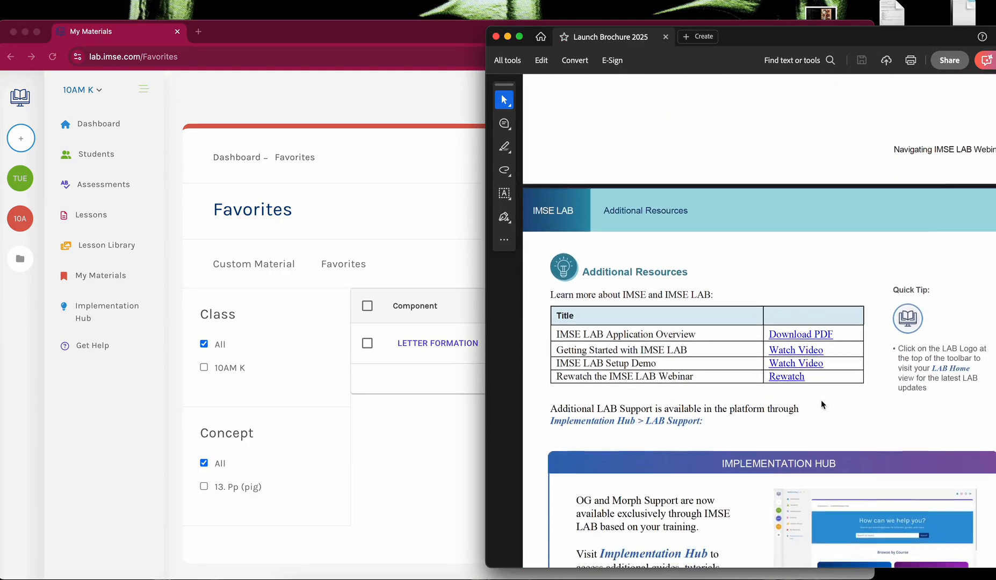
scroll(821, 405, down, 5)
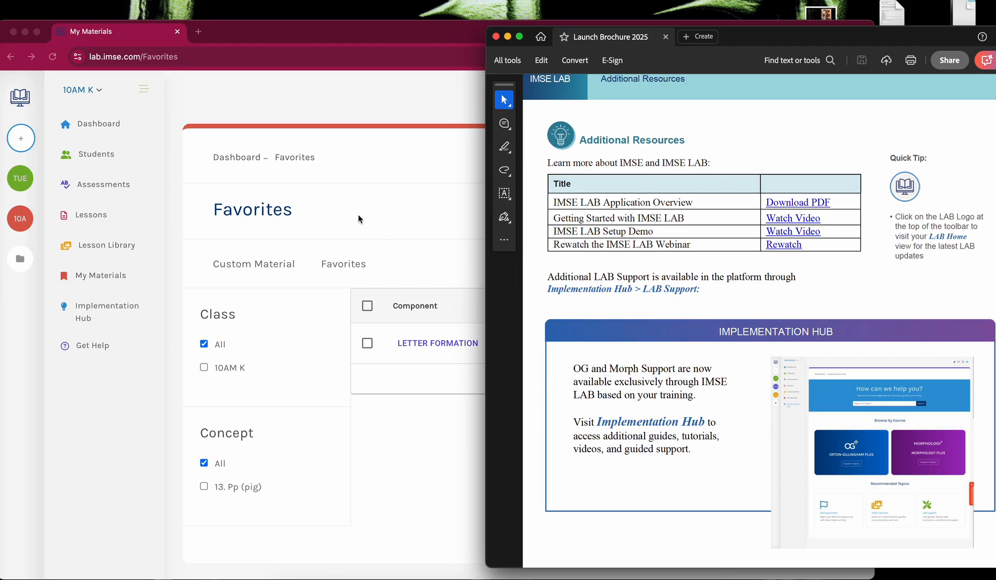
Step: Return to IMSE LAB in the browser, open the Implementation Hub and look over its courses and recommended topics
click(385, 201)
click(105, 304)
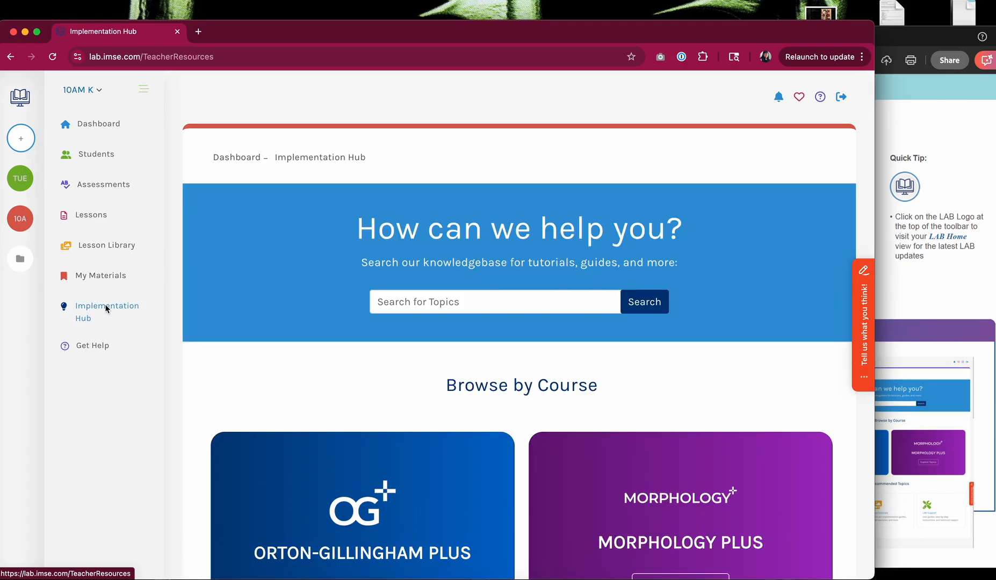
scroll(272, 319, down, 5)
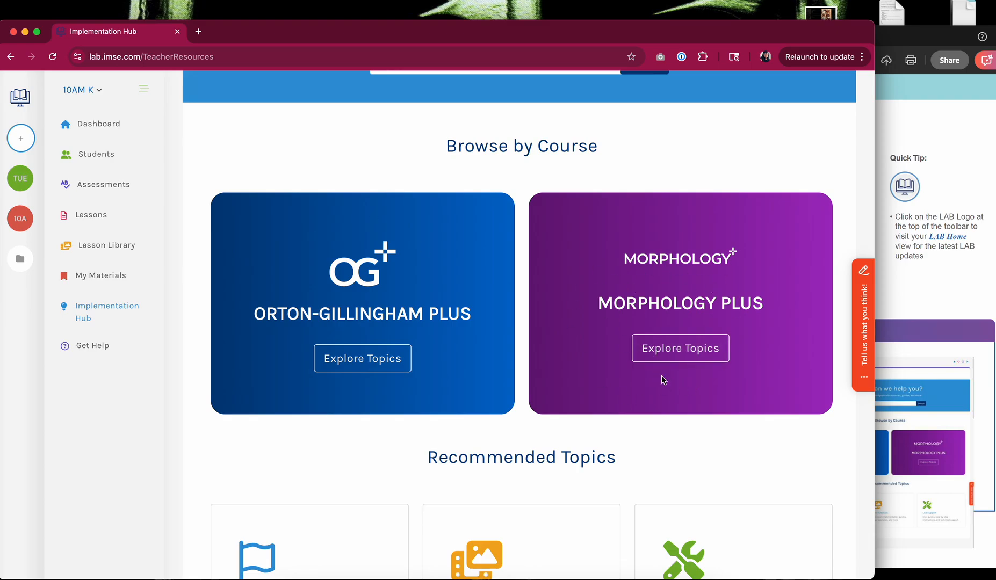
scroll(428, 210, down, 3)
scroll(428, 210, down, 2)
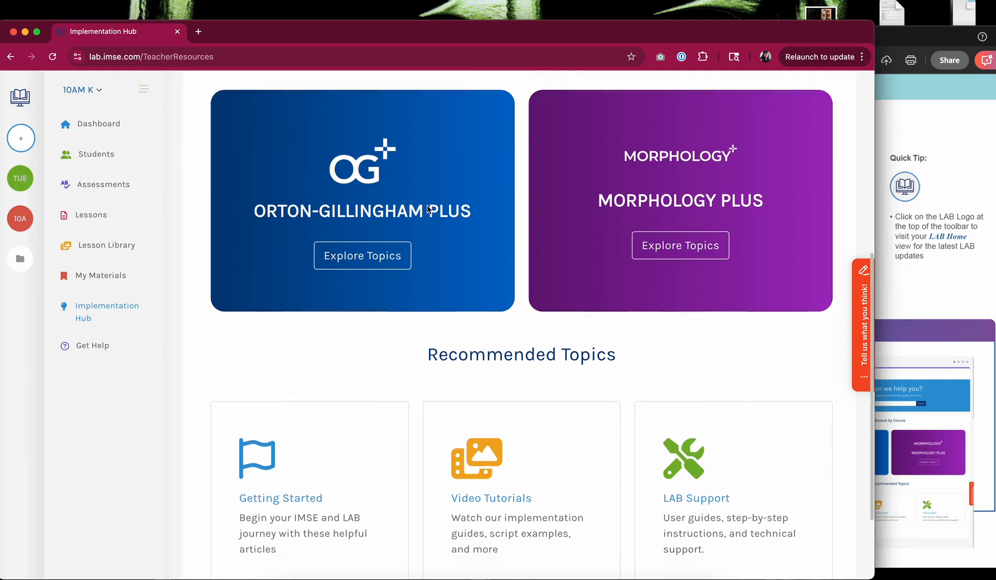
Step: Explore the Orton-Gillingham Plus topics and look over the implementation guides, lesson components and support documents
click(370, 236)
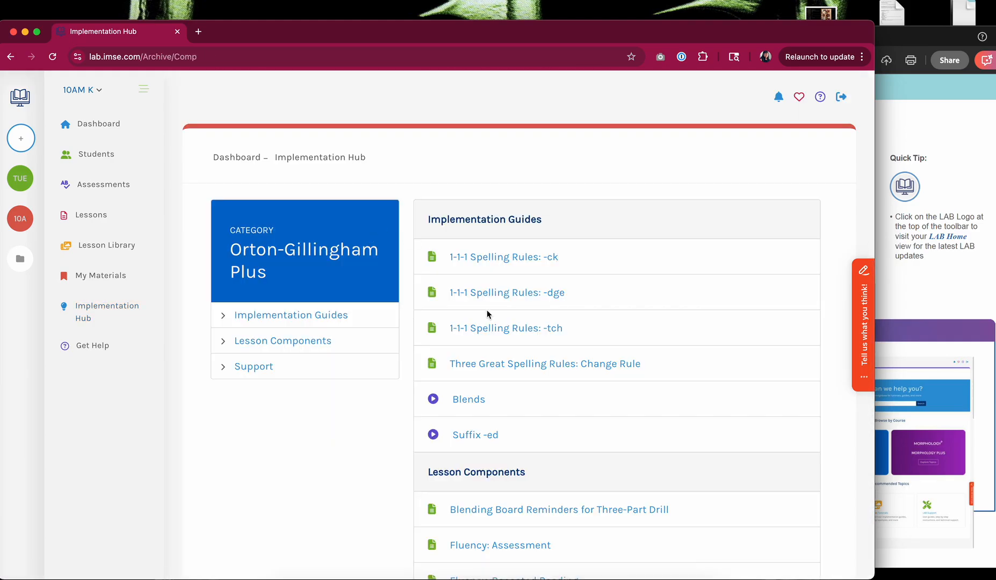
scroll(473, 322, down, 5)
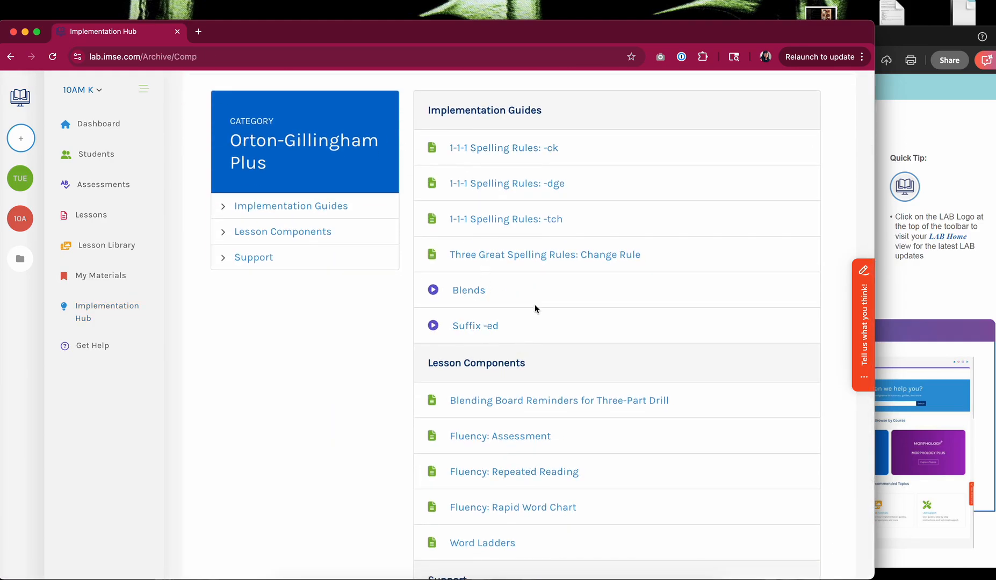
scroll(534, 307, down, 3)
scroll(223, 245, down, 2)
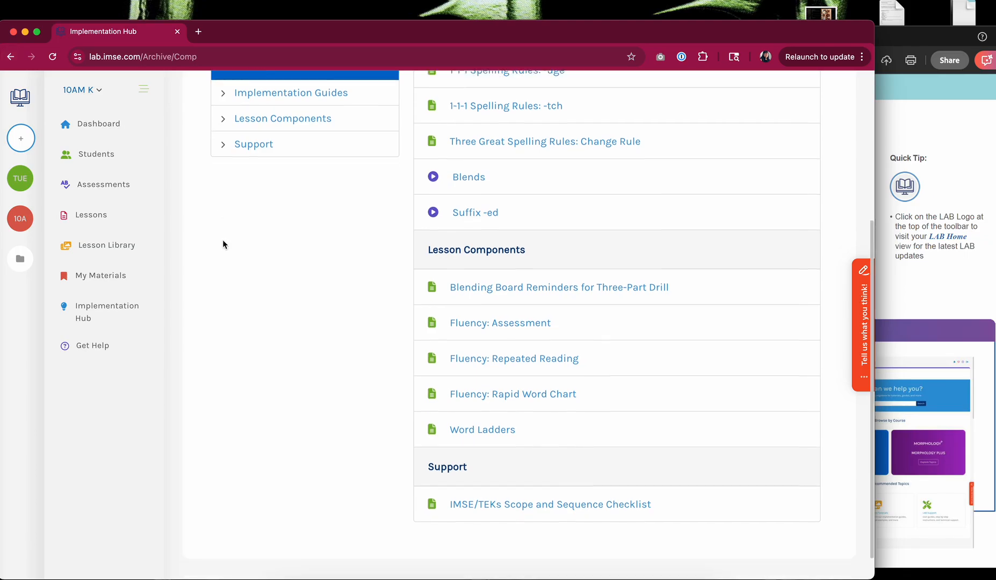
scroll(447, 296, up, 7)
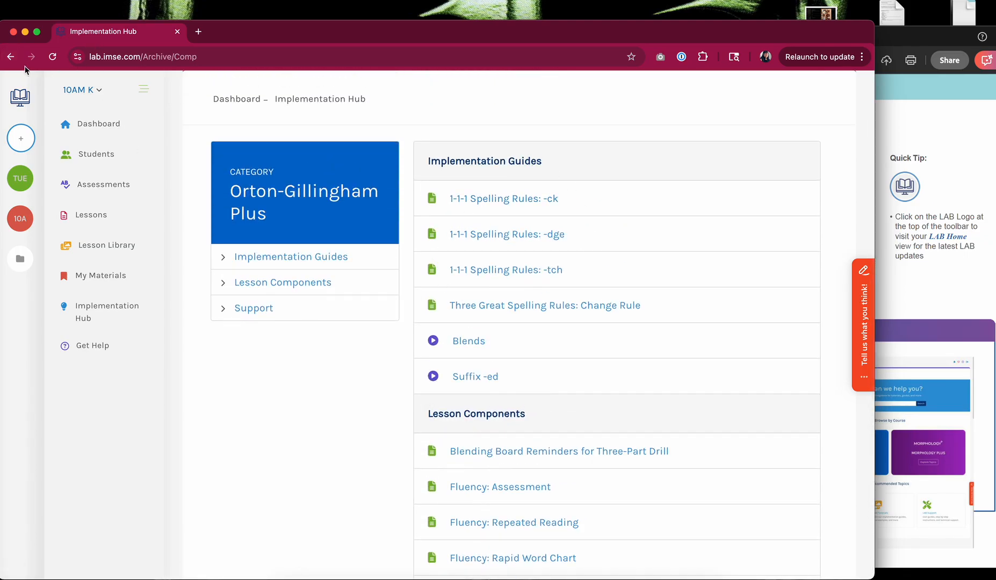
Step: Go back to the Implementation Hub overview and open the LAB Support topic
click(11, 56)
scroll(475, 406, down, 4)
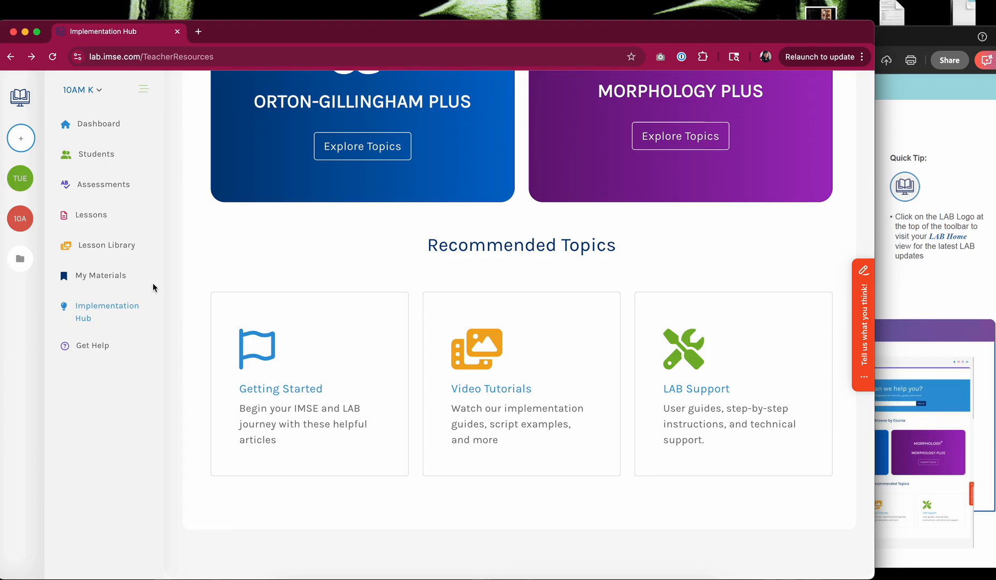
click(697, 391)
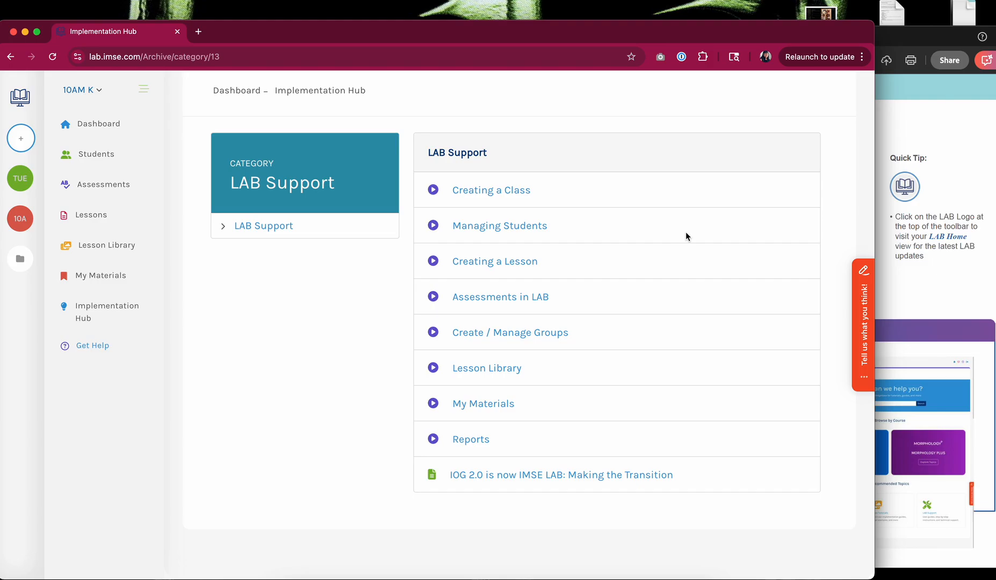
Step: Open the Creating a Lesson support article and skim it from the Lesson Builder video to the Helpful Hint
click(510, 269)
scroll(672, 329, down, 3)
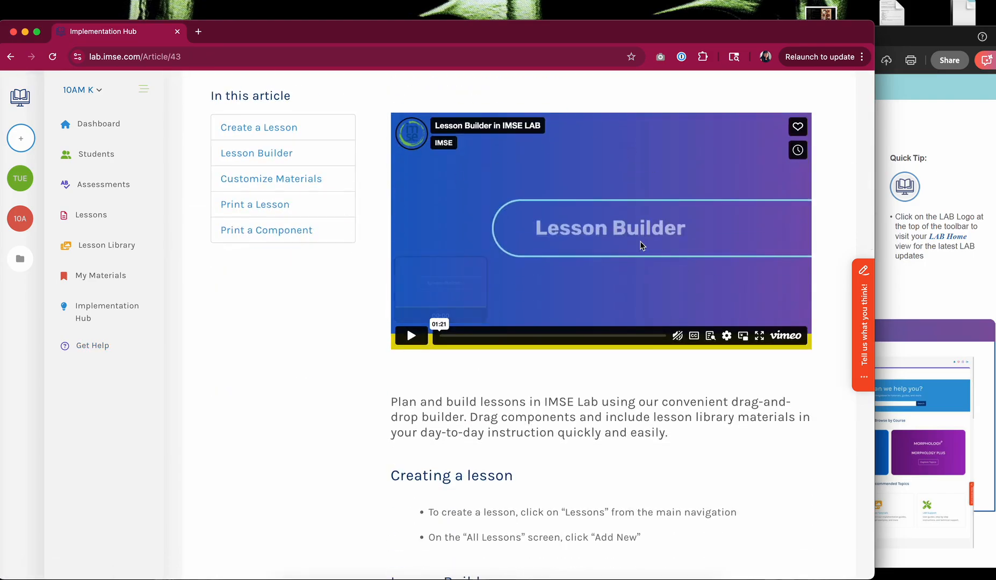
scroll(571, 420, down, 10)
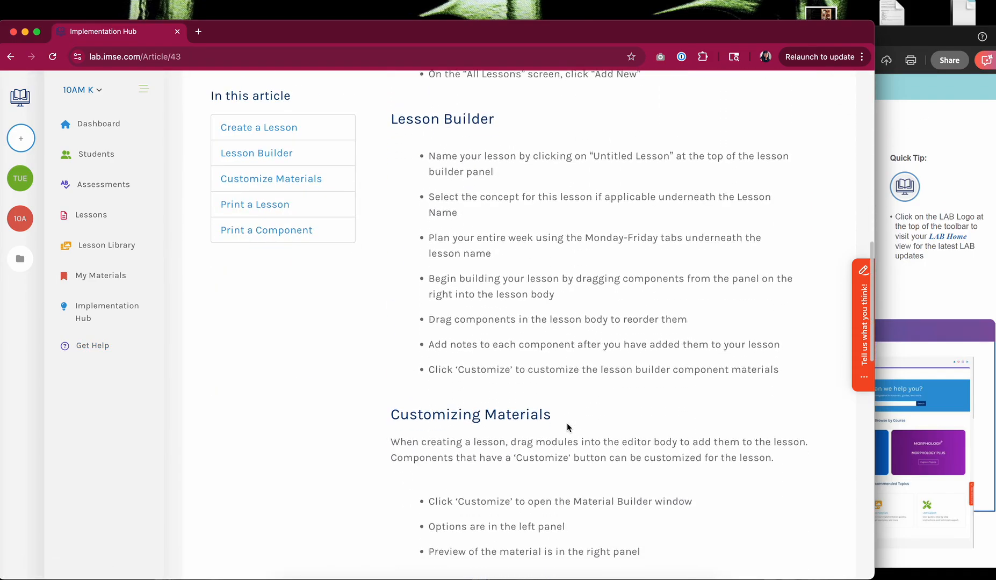
scroll(567, 427, down, 20)
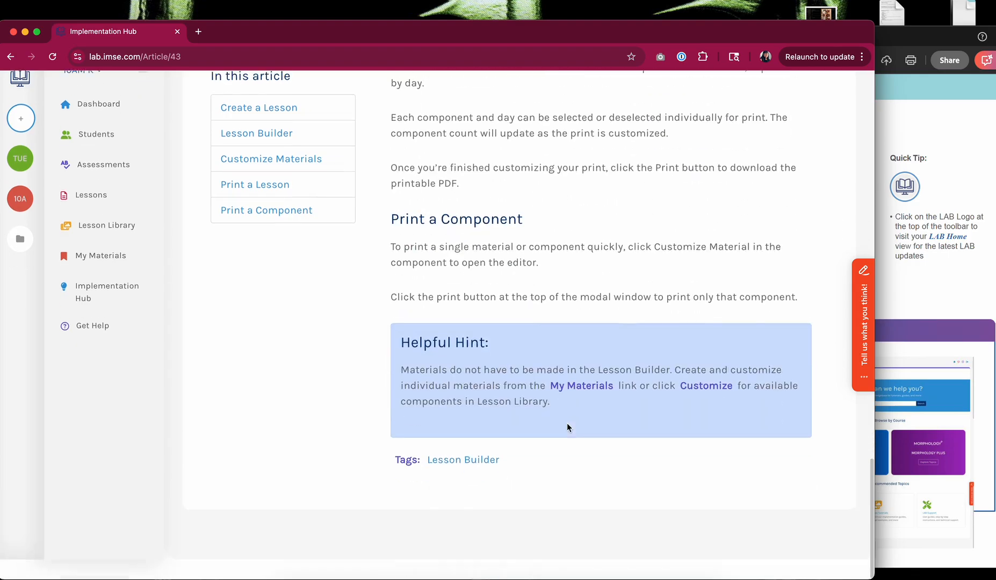
scroll(567, 428, up, 20)
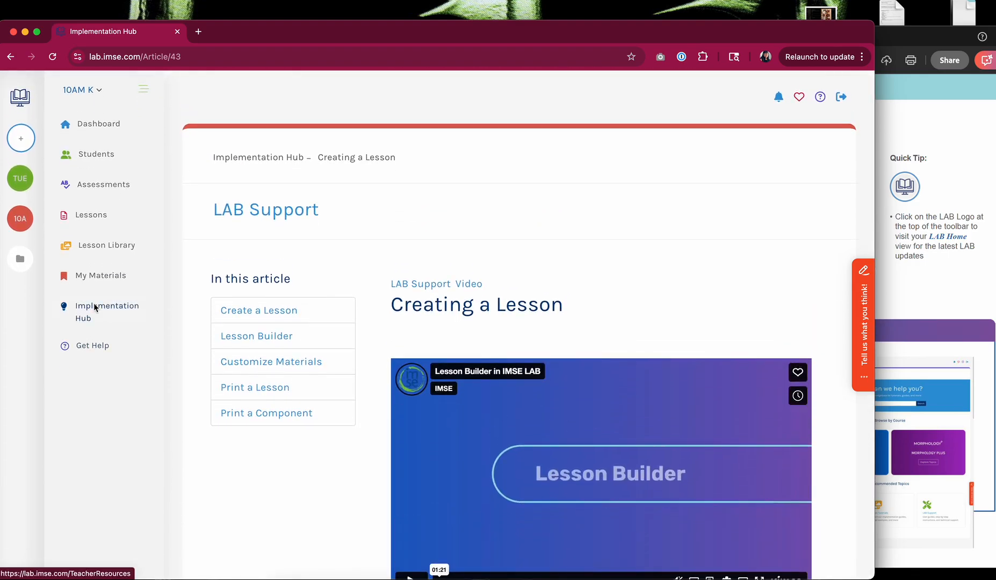
Step: Open the Get Help page and the Help Center, and look over the available courses and recommended topics
click(89, 348)
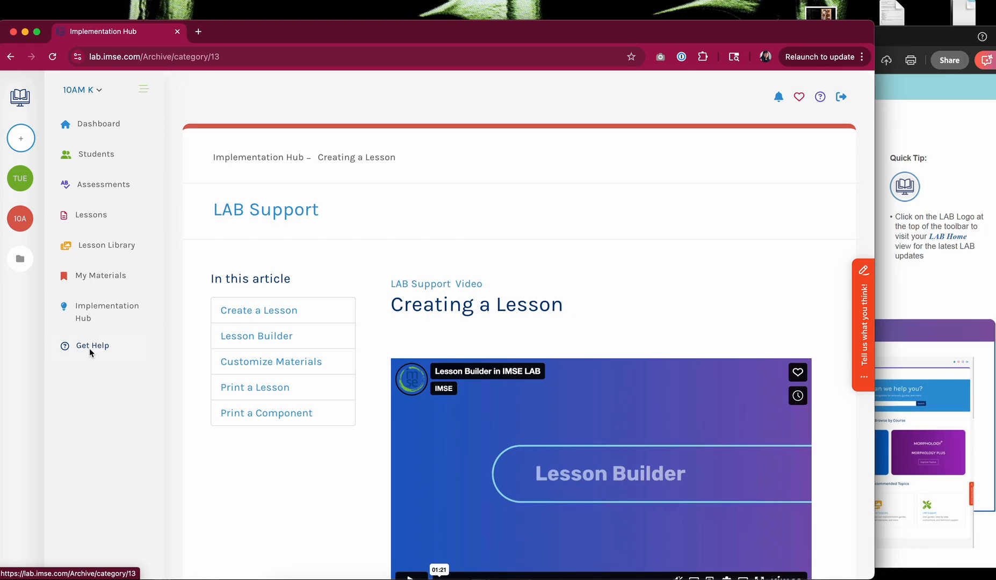
click(820, 99)
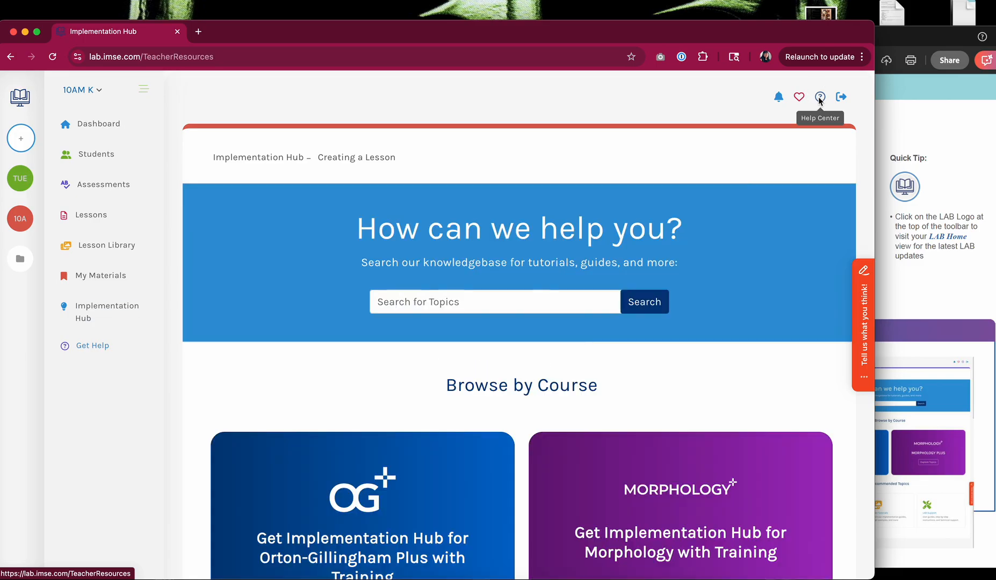
scroll(582, 335, down, 10)
scroll(582, 331, up, 10)
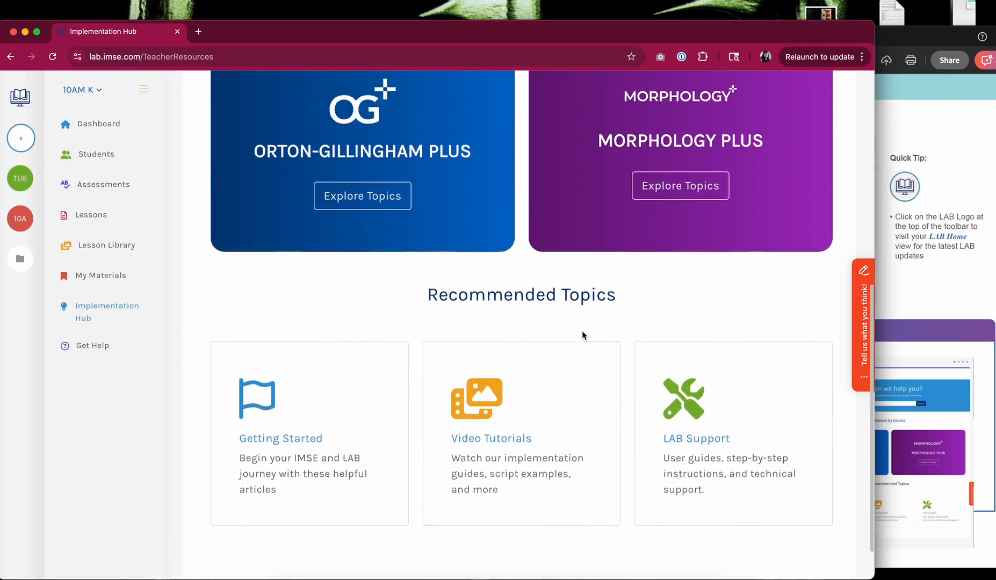
Step: Look over the class's Foundational Skills assessments and open the report options in the first listed student's profile
click(107, 186)
scroll(292, 323, down, 2)
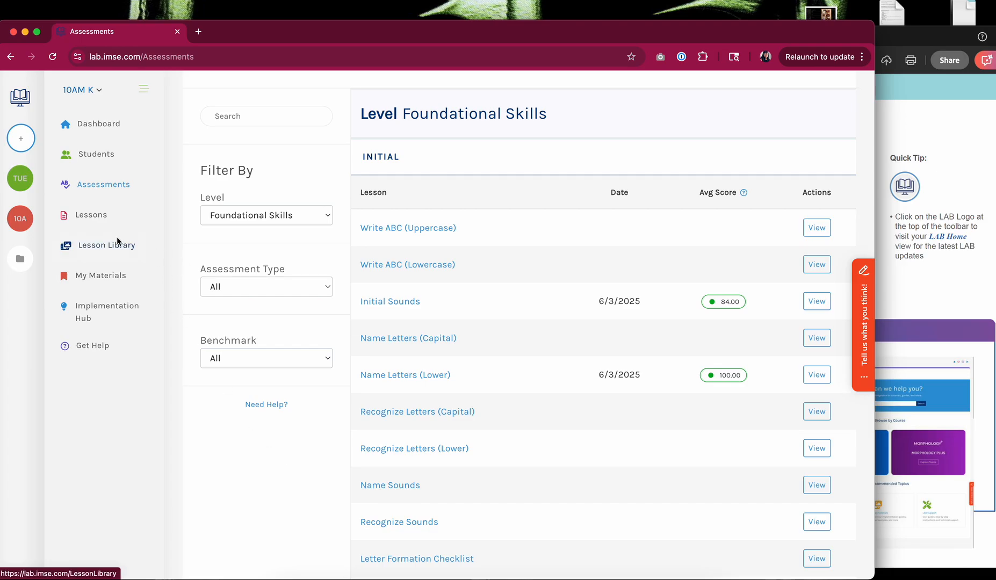
click(97, 154)
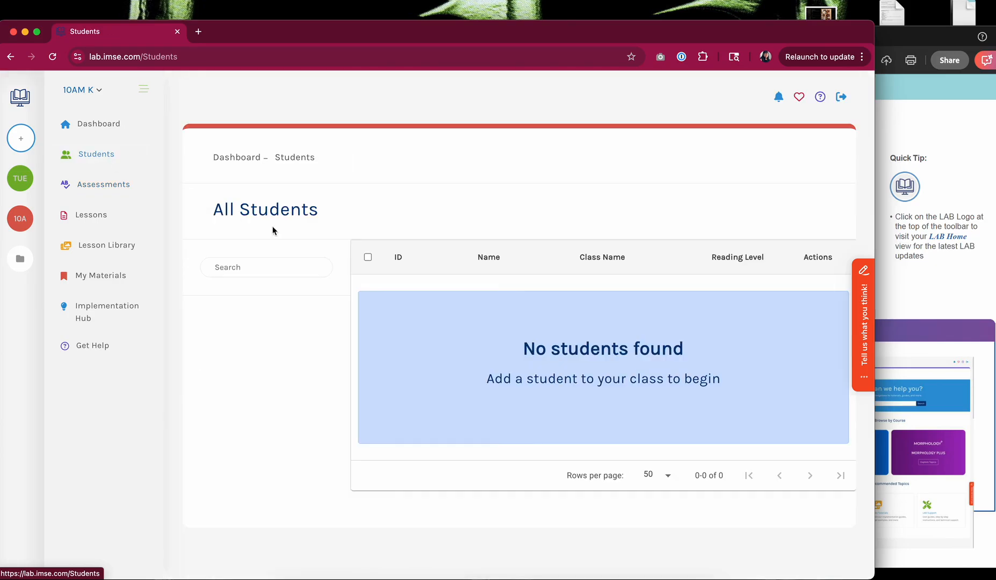
click(517, 293)
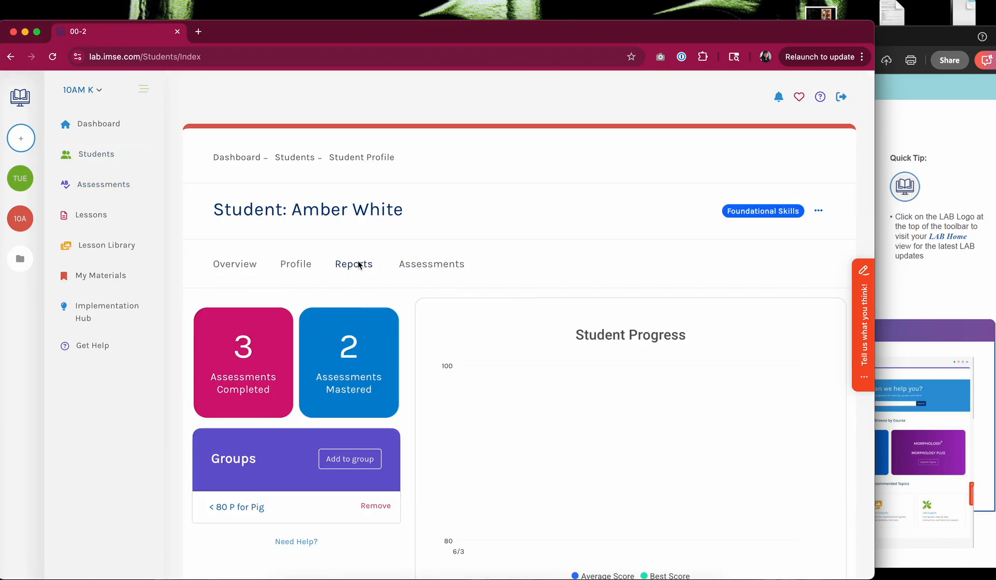
click(357, 264)
scroll(444, 260, down, 3)
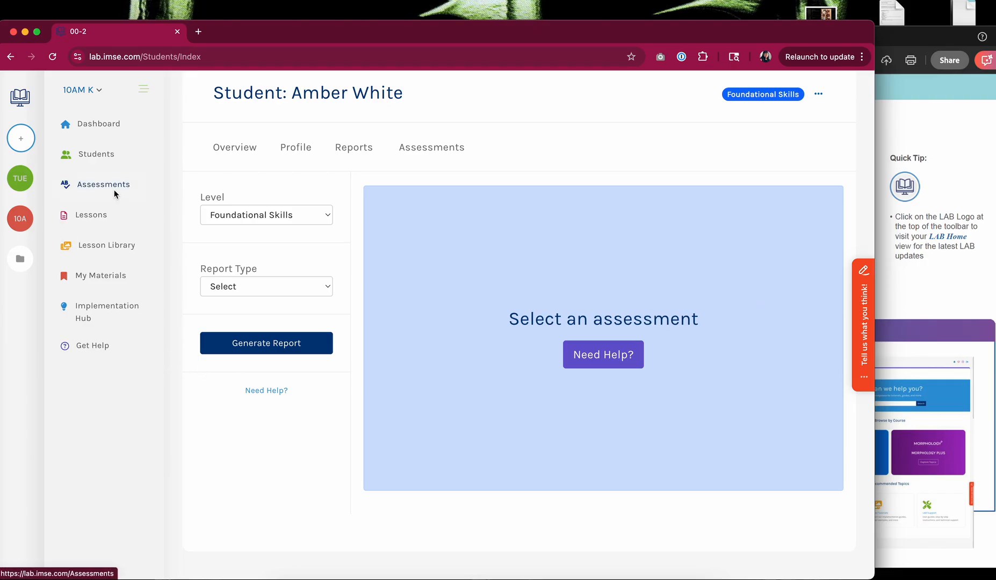
Step: Open the last listed student's profile and review the progress overview and the Foundational Skills assessment scores
click(105, 153)
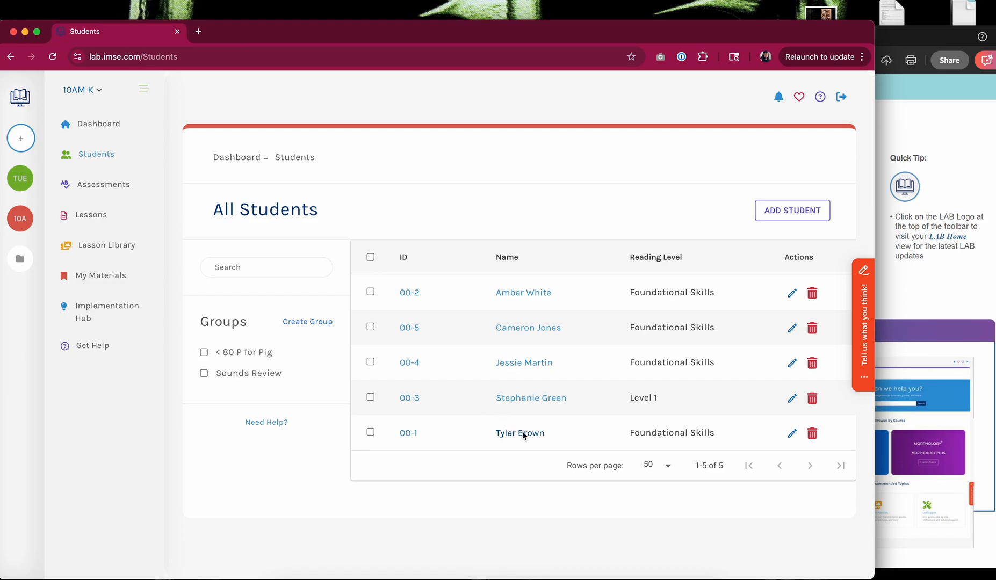
click(521, 433)
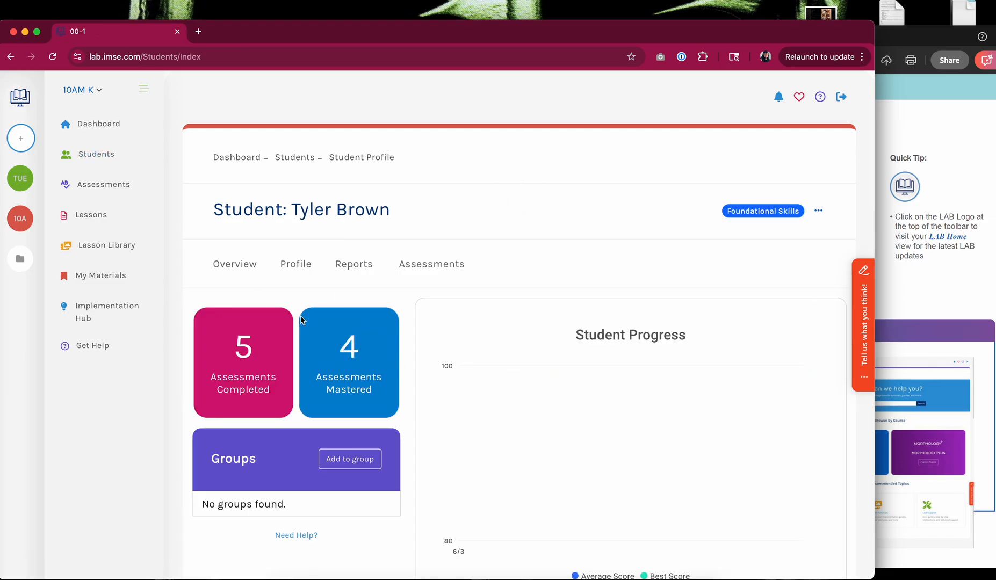
scroll(286, 282, down, 3)
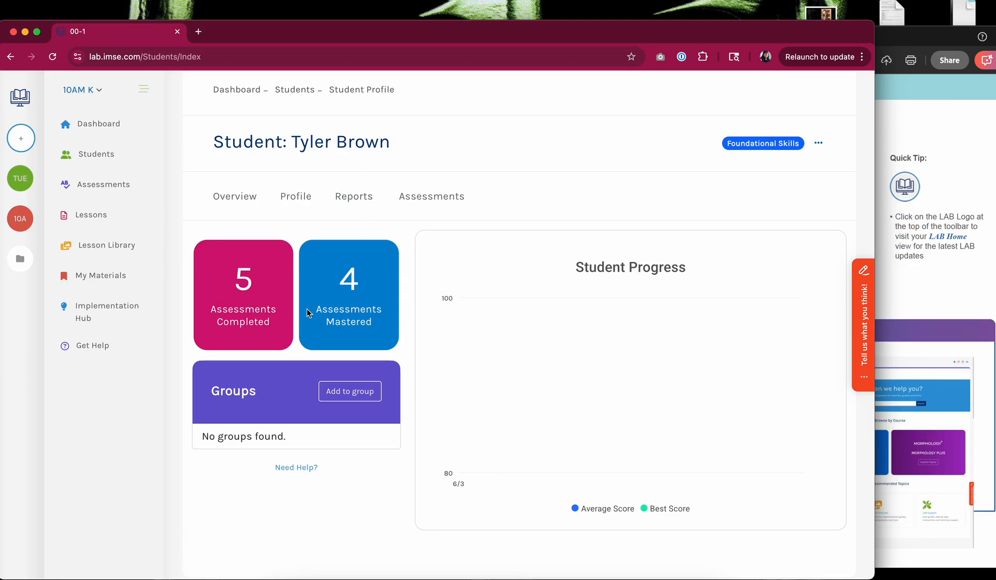
click(419, 201)
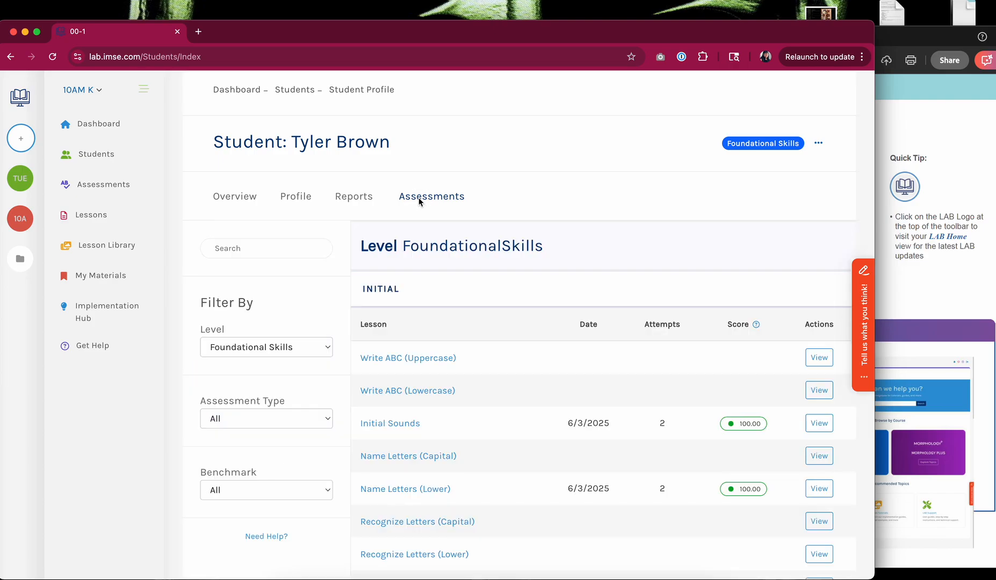
scroll(443, 286, down, 2)
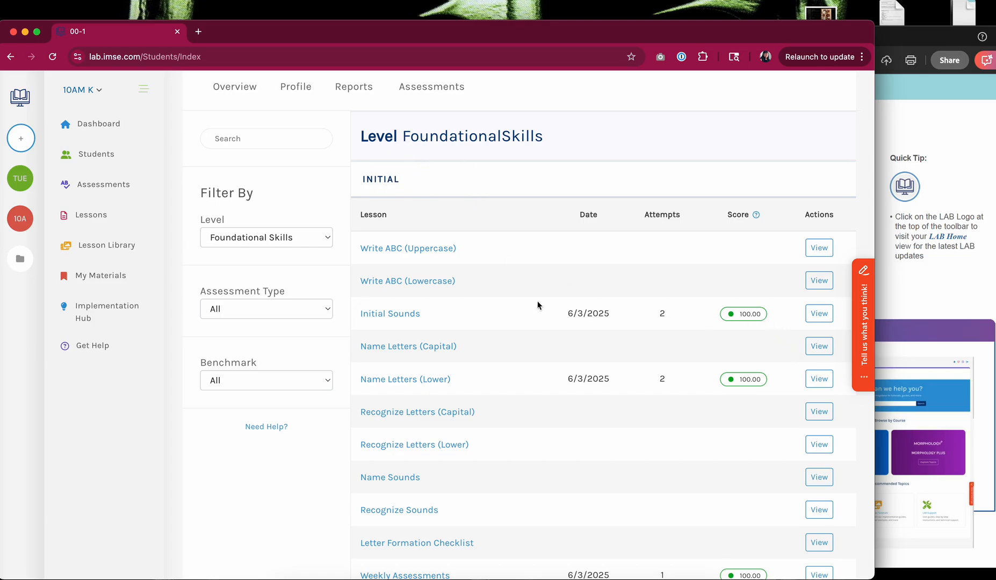
scroll(530, 355, up, 1)
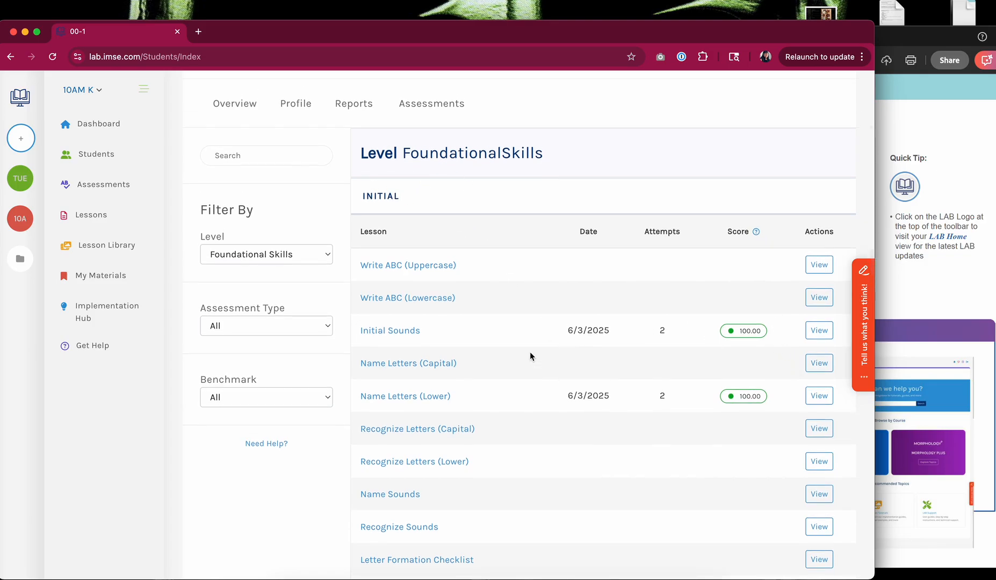
scroll(530, 353, up, 1)
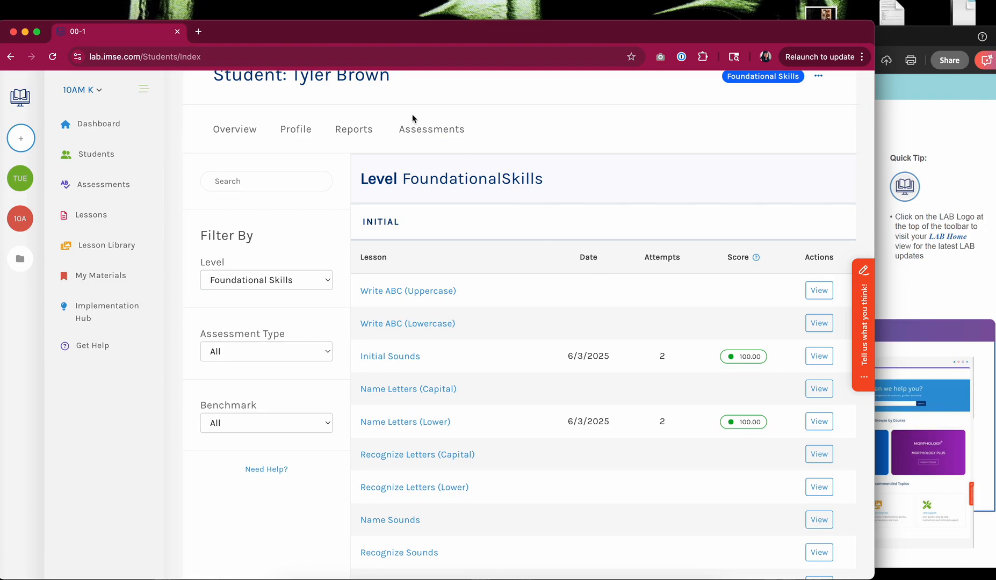
Step: Generate the student's Progress Monitoring report for Foundational Skills, Initial period, Initial Sounds assessment, and review its results
click(347, 129)
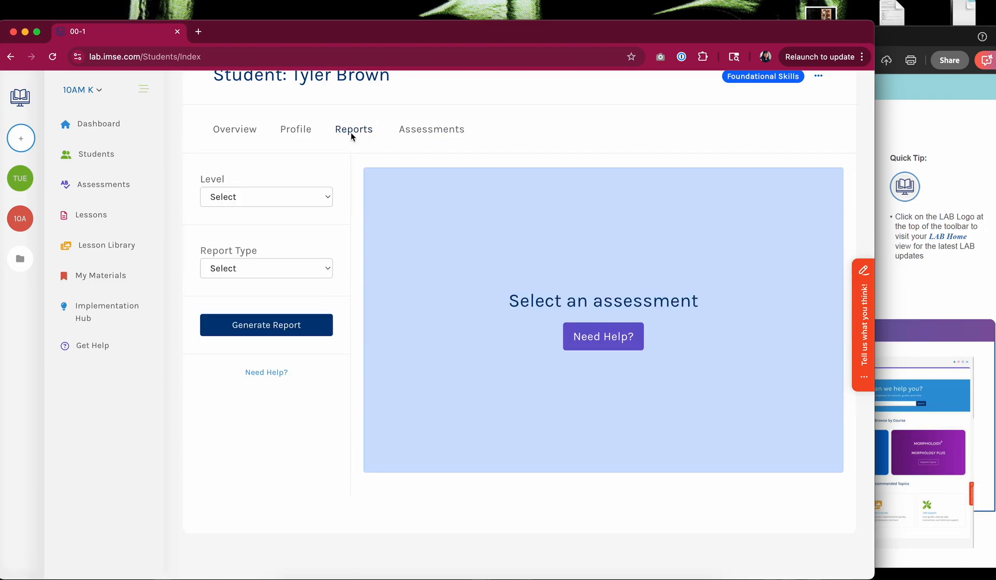
click(271, 266)
click(255, 315)
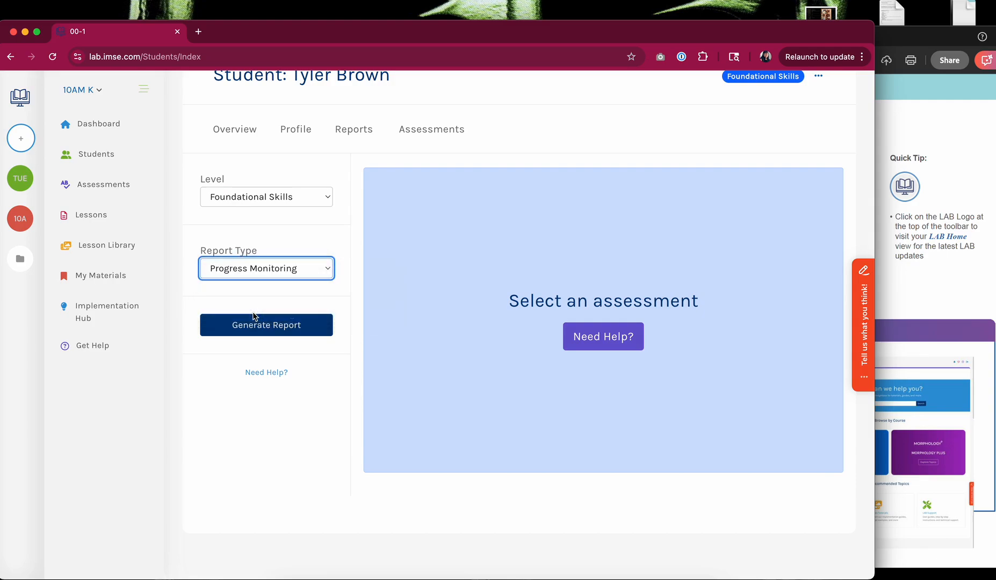
click(250, 339)
click(244, 356)
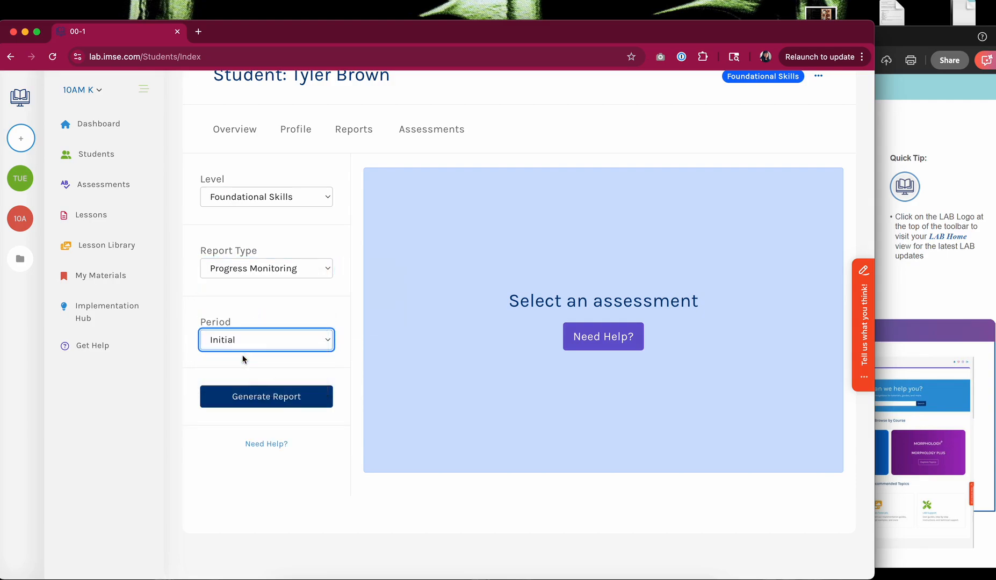
click(234, 416)
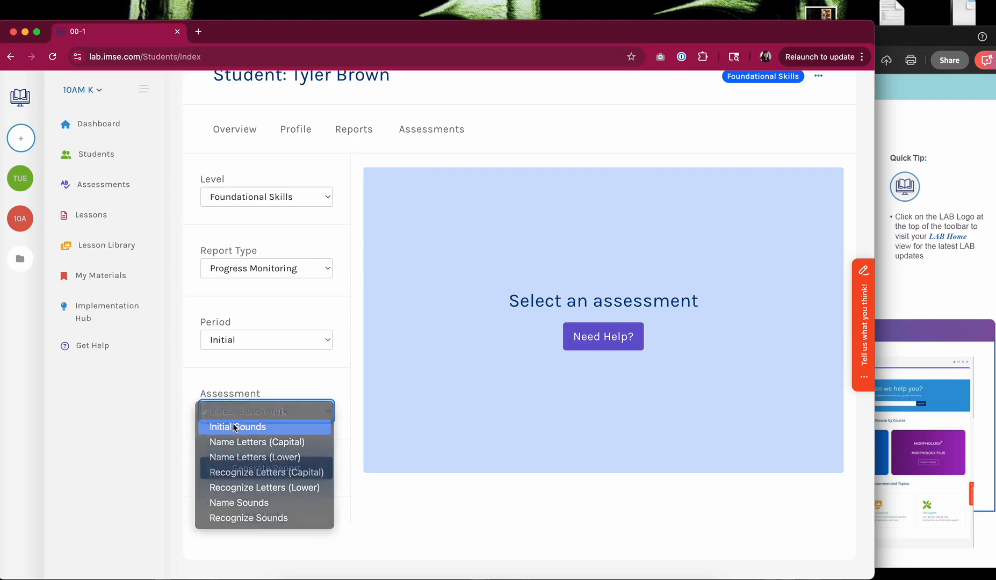
click(237, 426)
click(224, 468)
scroll(417, 255, down, 2)
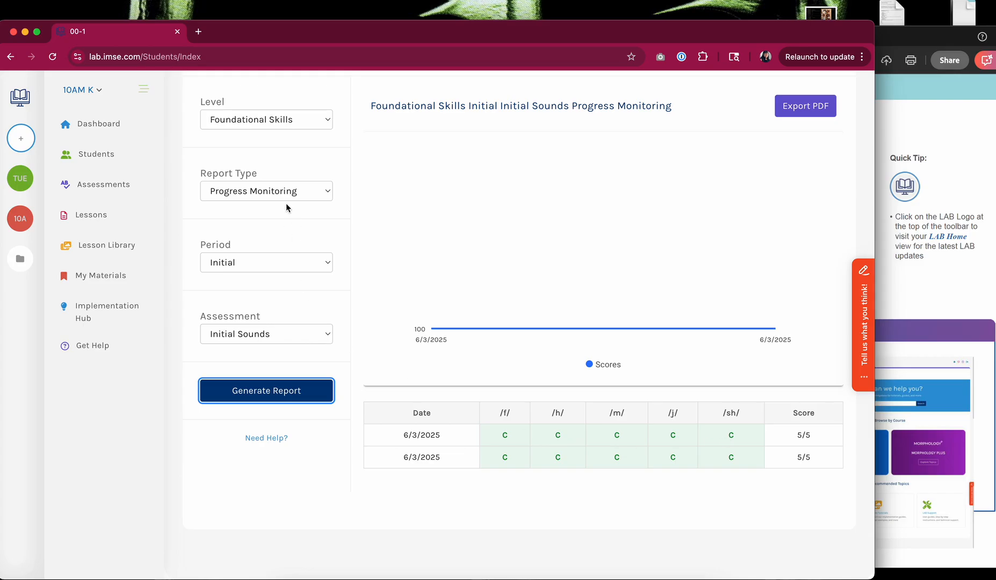
Step: Regenerate the progress monitoring report for the Name Letters (Lower) assessment and review its score chart and per-letter results
click(264, 335)
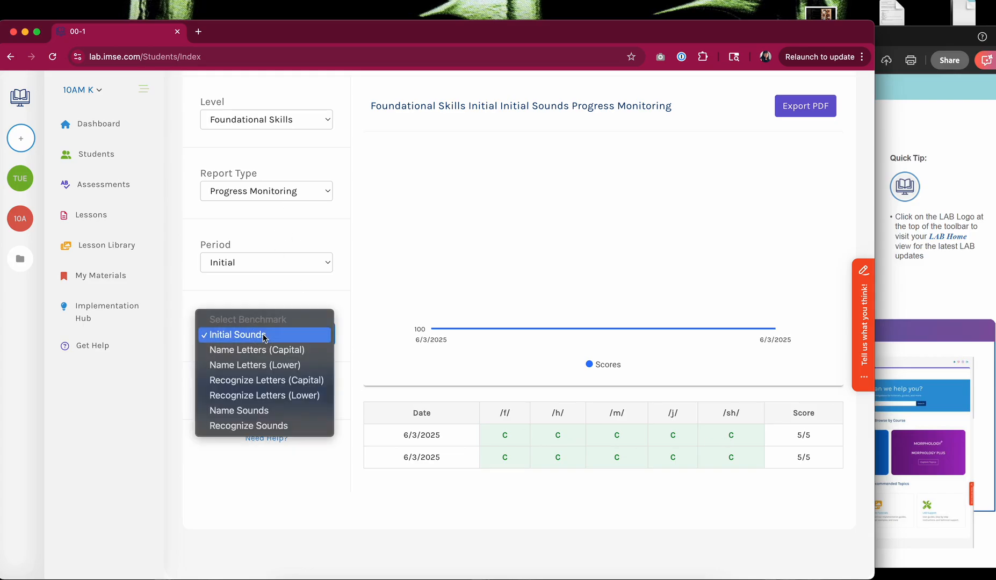
click(260, 365)
click(267, 438)
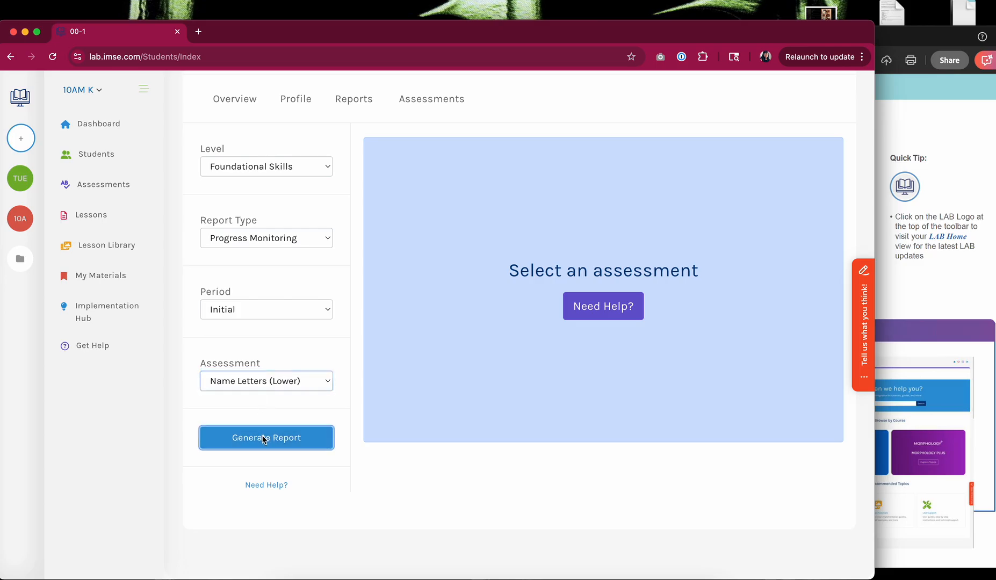
scroll(397, 297, down, 3)
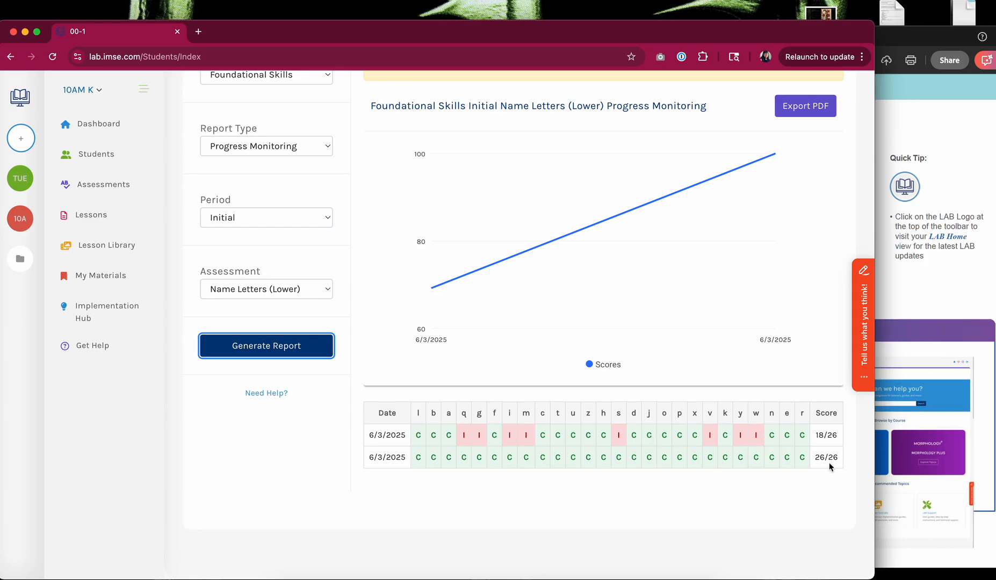
scroll(710, 482, up, 1)
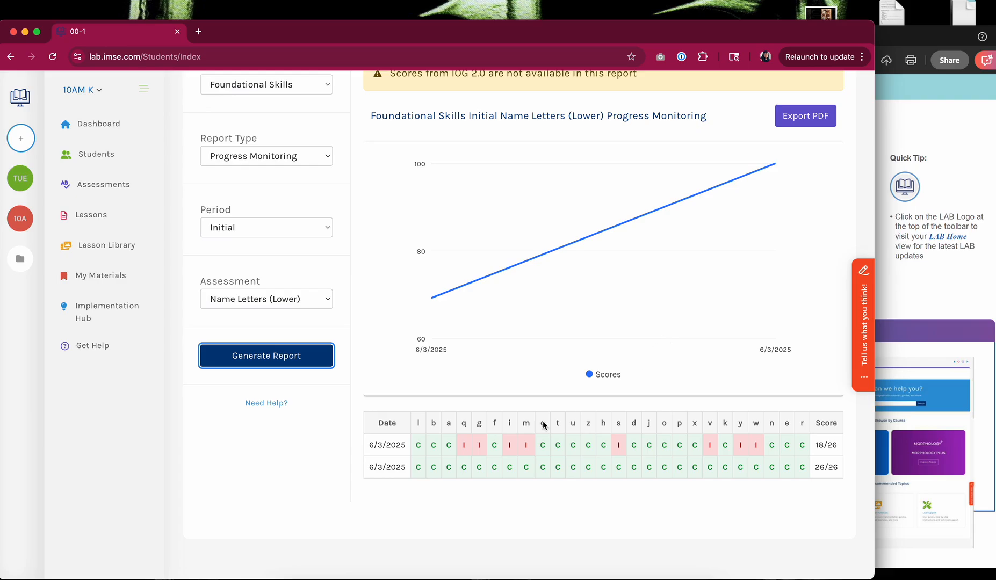
scroll(666, 465, down, 1)
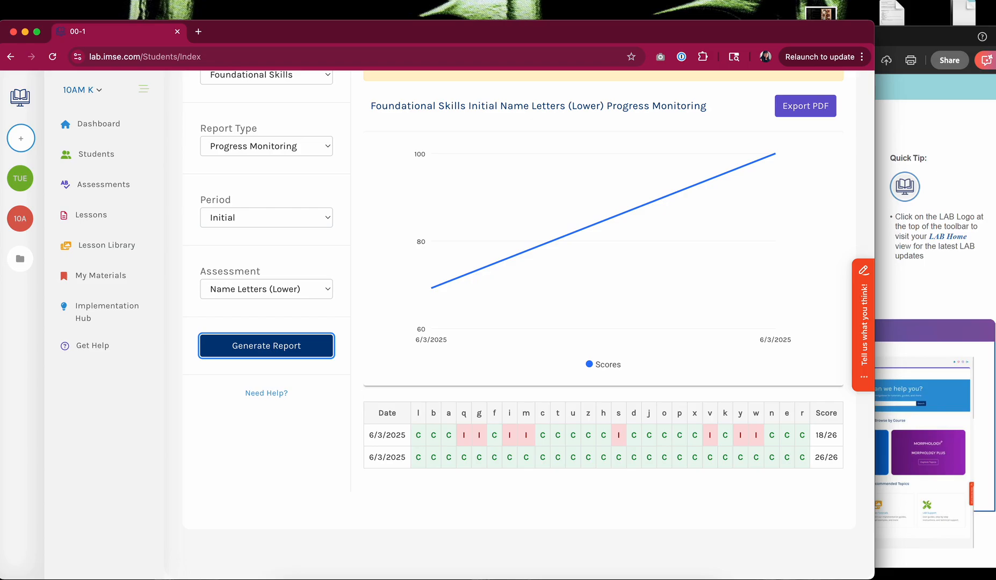
scroll(579, 473, up, 2)
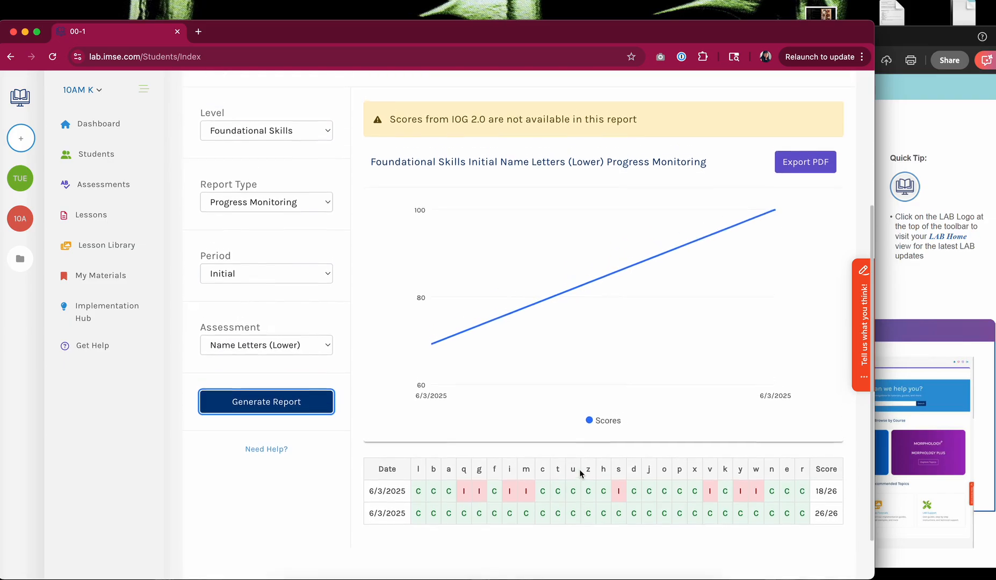
scroll(580, 472, up, 2)
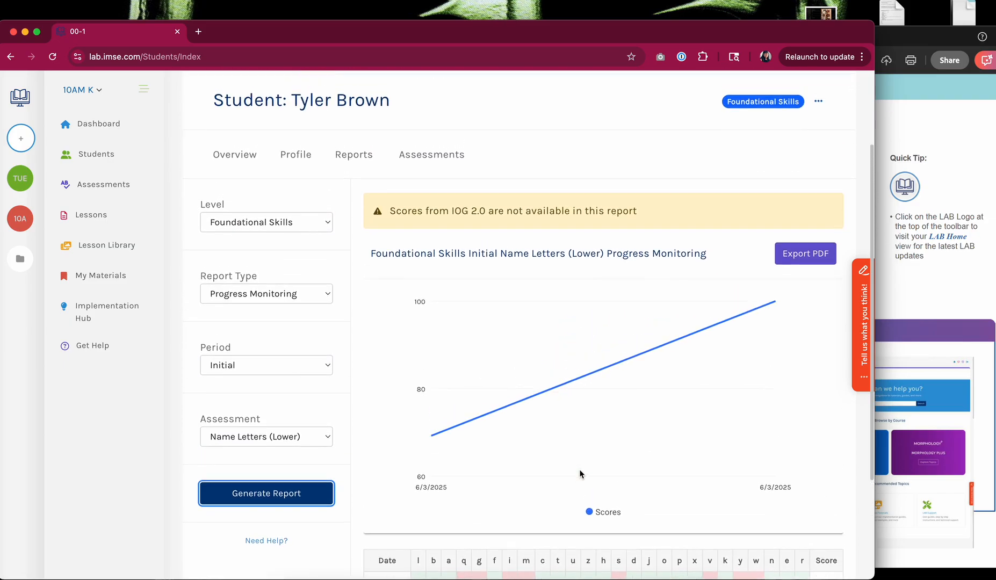
Step: Open the initial Name Letters (Lower) entry in the student's assessments and review the progress chart and attempt scores
click(439, 156)
scroll(533, 269, down, 5)
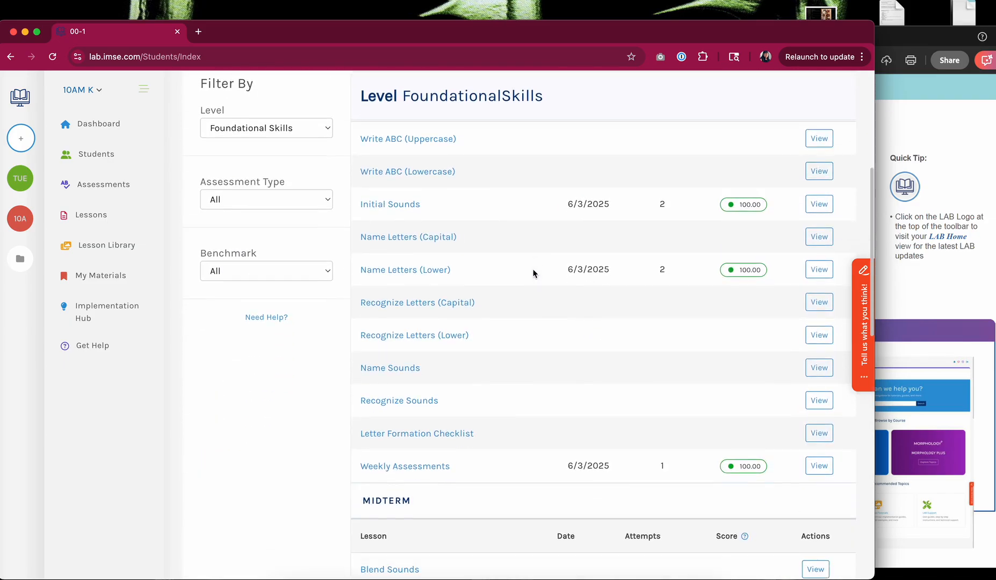
click(817, 266)
scroll(666, 360, down, 4)
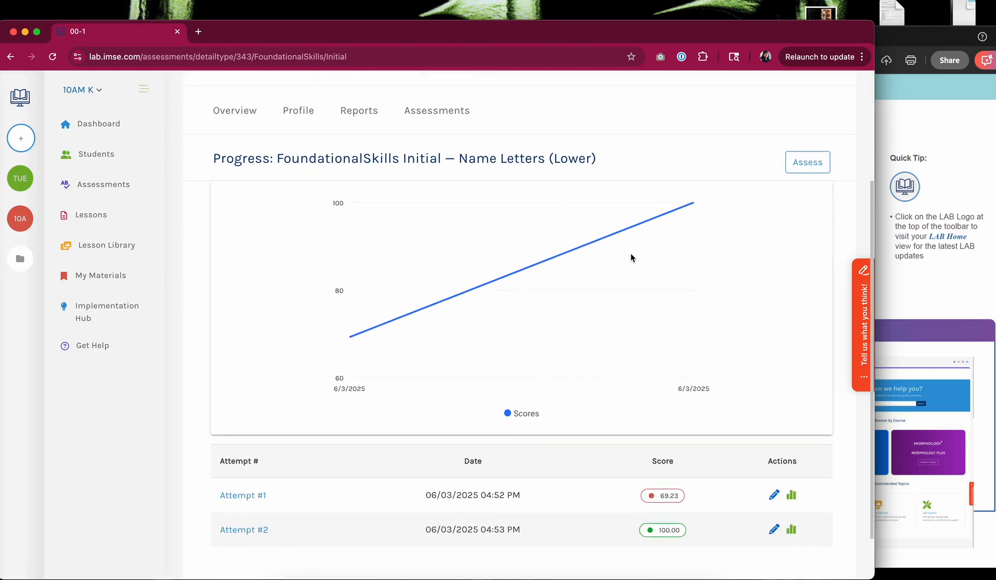
scroll(633, 258, down, 2)
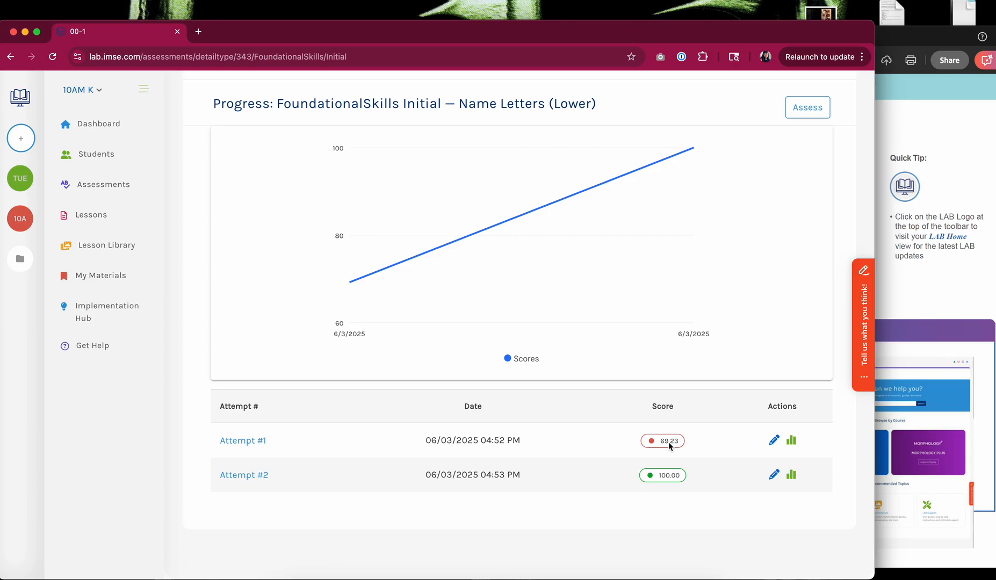
Step: Switch to the Launch Brochure 2025 PDF and read through the Additional Resources and Implementation Hub sections
click(908, 279)
scroll(849, 276, down, 4)
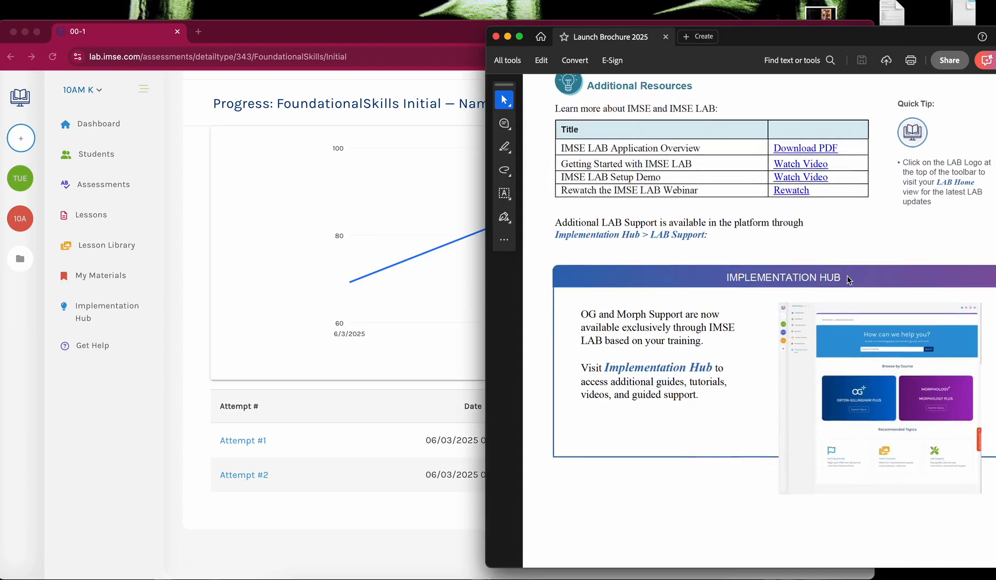
scroll(847, 275, down, 1)
scroll(847, 275, down, 3)
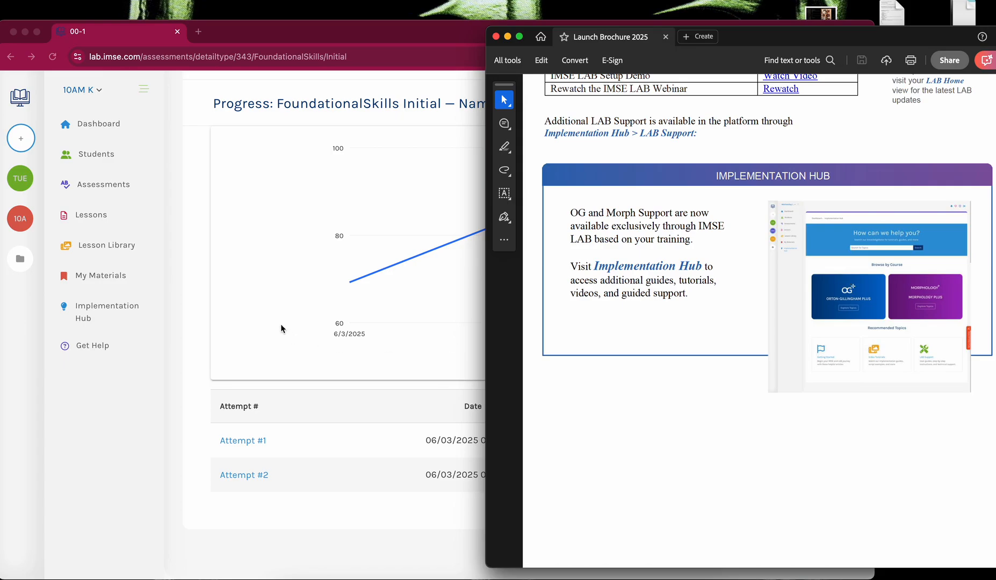
Step: Switch back to the browser, open LAB Home and look over the What's New, Quick Tip and Morphology Plus cards
click(214, 309)
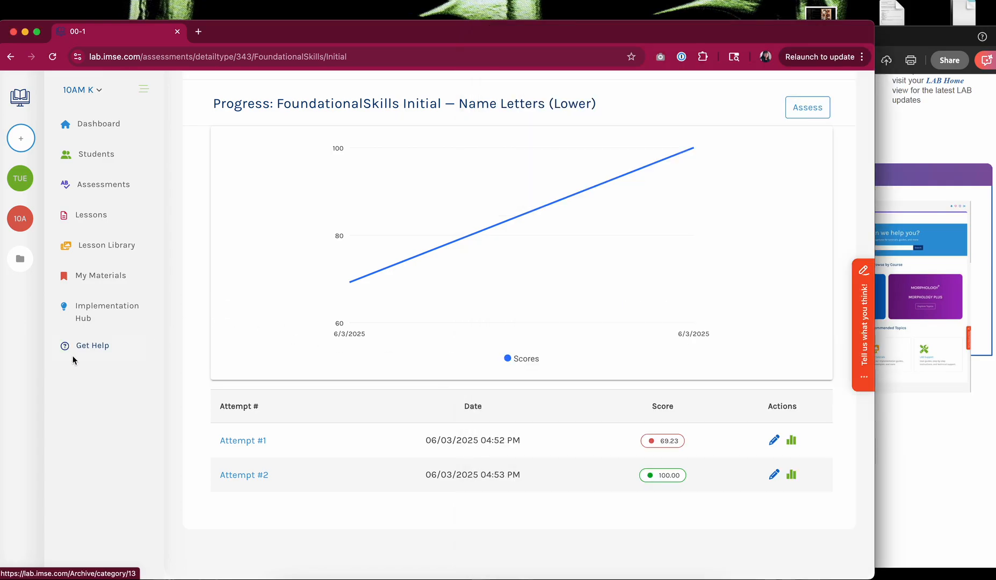
click(19, 98)
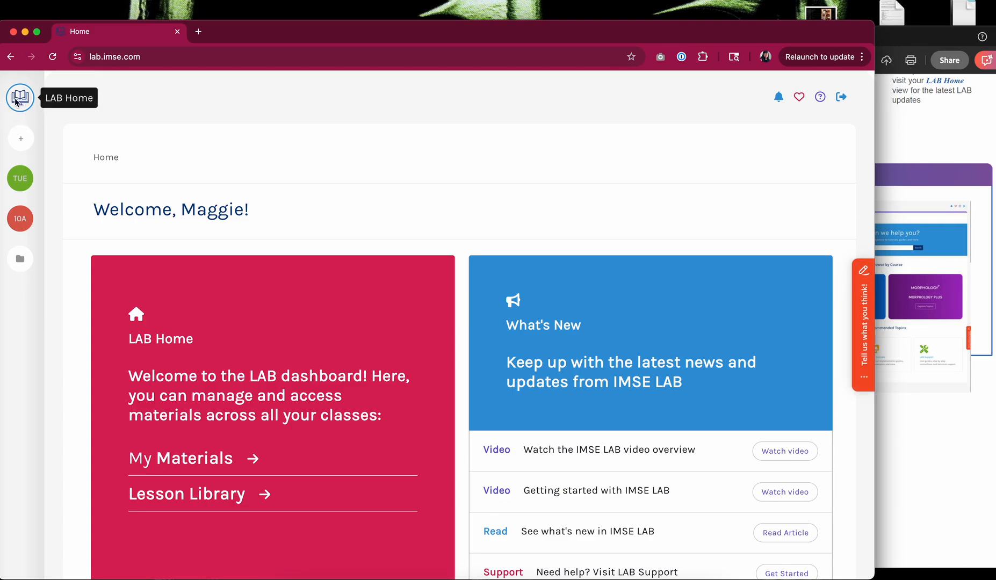
scroll(245, 211, down, 3)
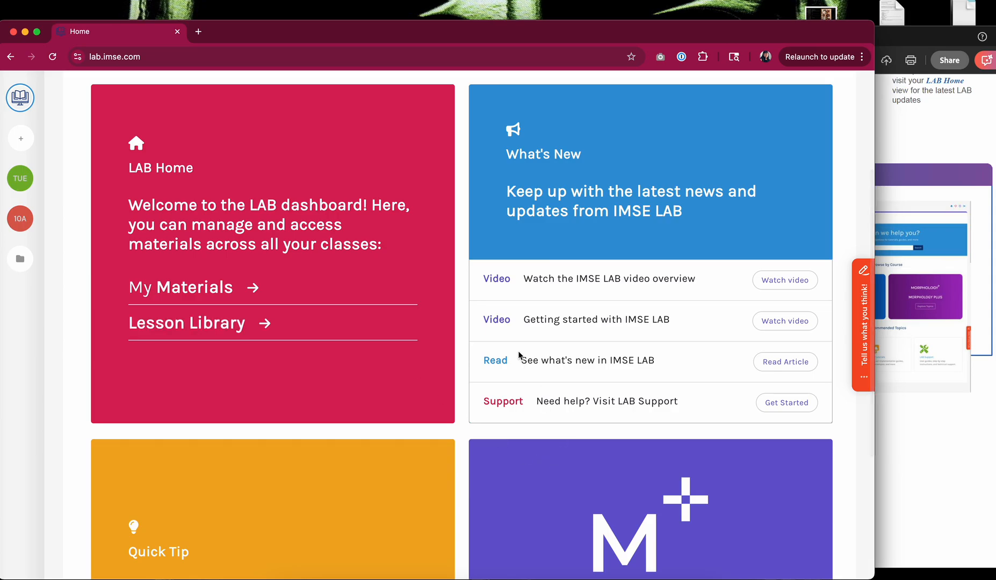
scroll(519, 356, down, 2)
scroll(309, 396, down, 2)
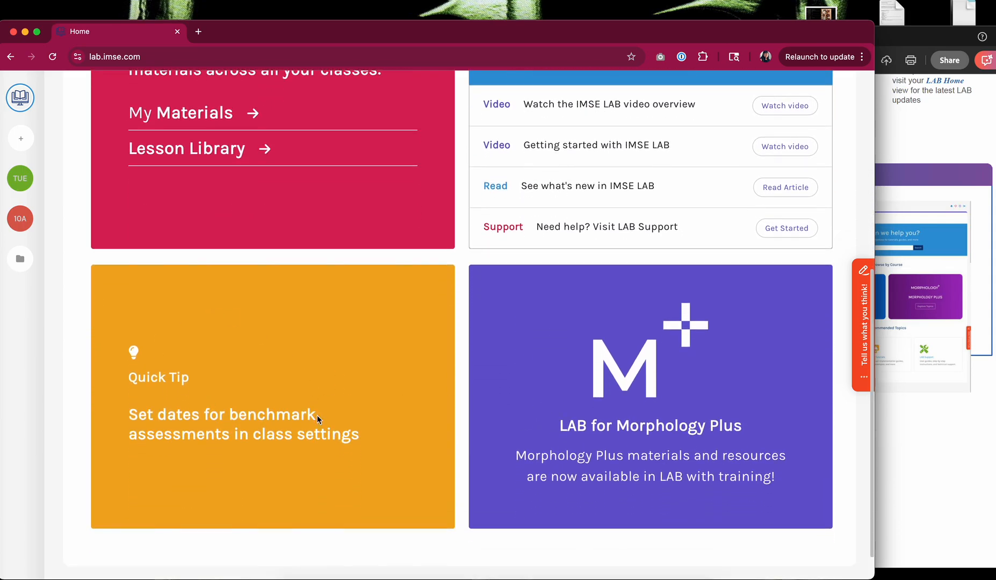
scroll(735, 309, up, 1)
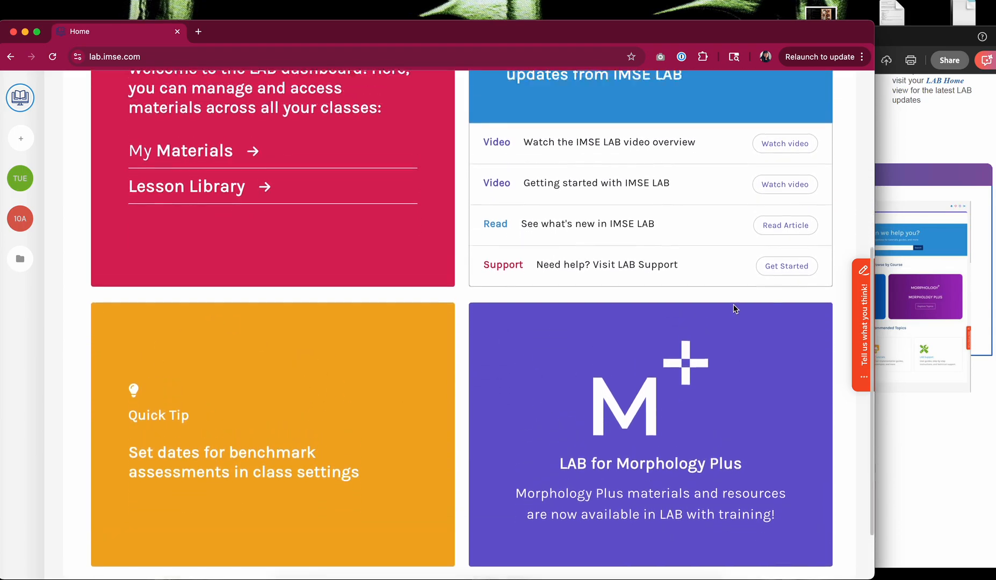
scroll(735, 309, up, 3)
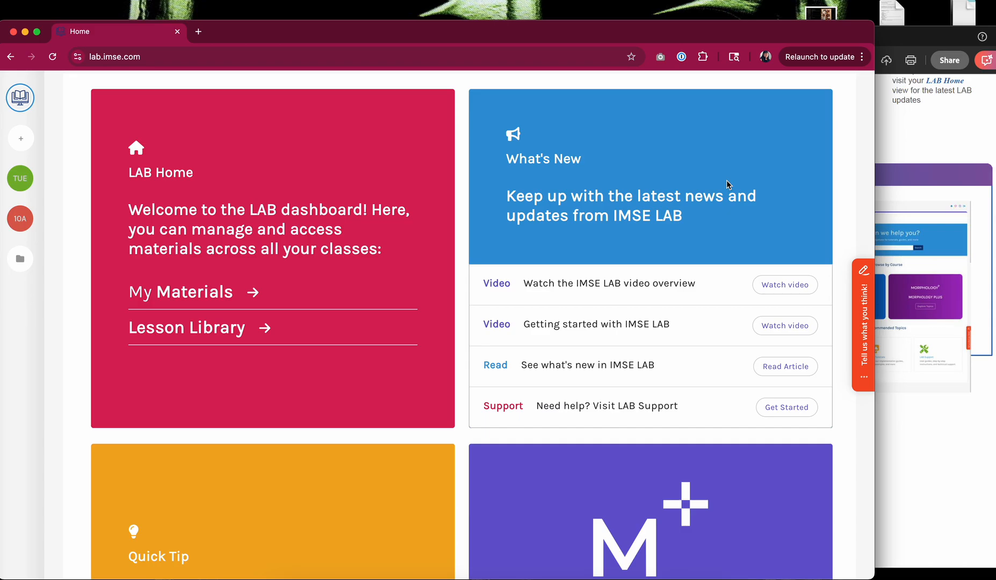
scroll(726, 180, down, 1)
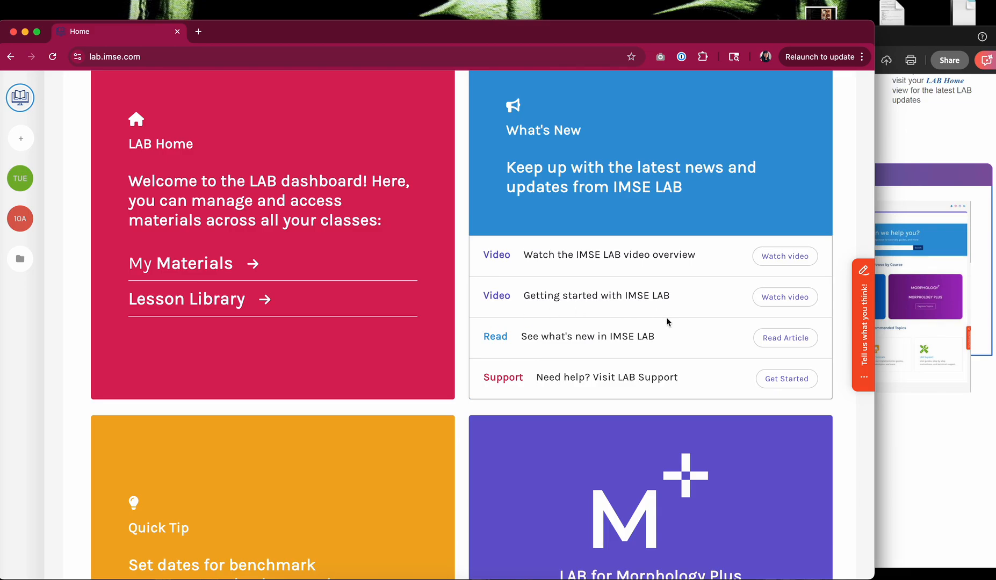
Step: Open the article on what's new in IMSE LAB, skim it to the end, and highlight the "Beginning Reader is now Foundational Skills" heading
click(759, 343)
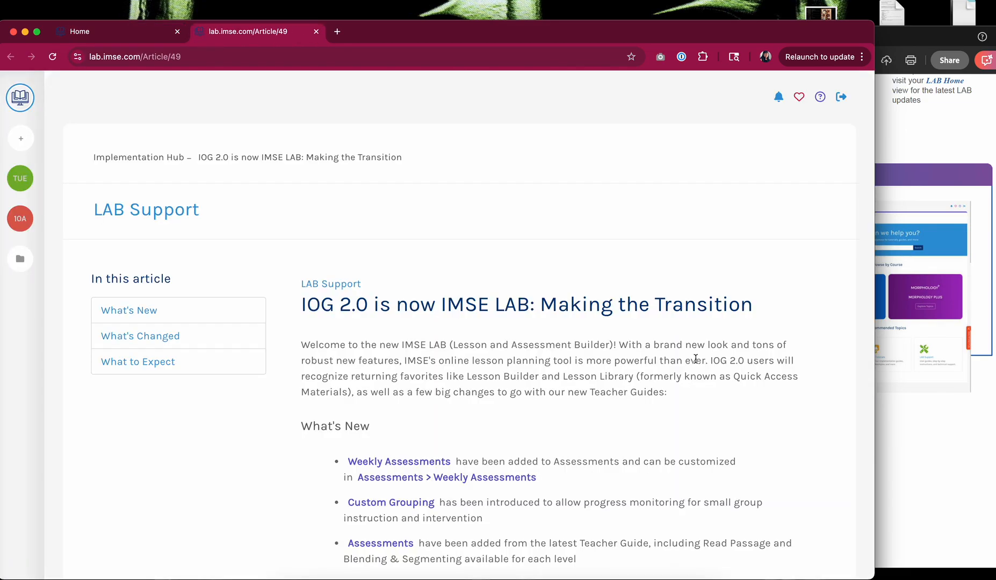
scroll(696, 359, down, 3)
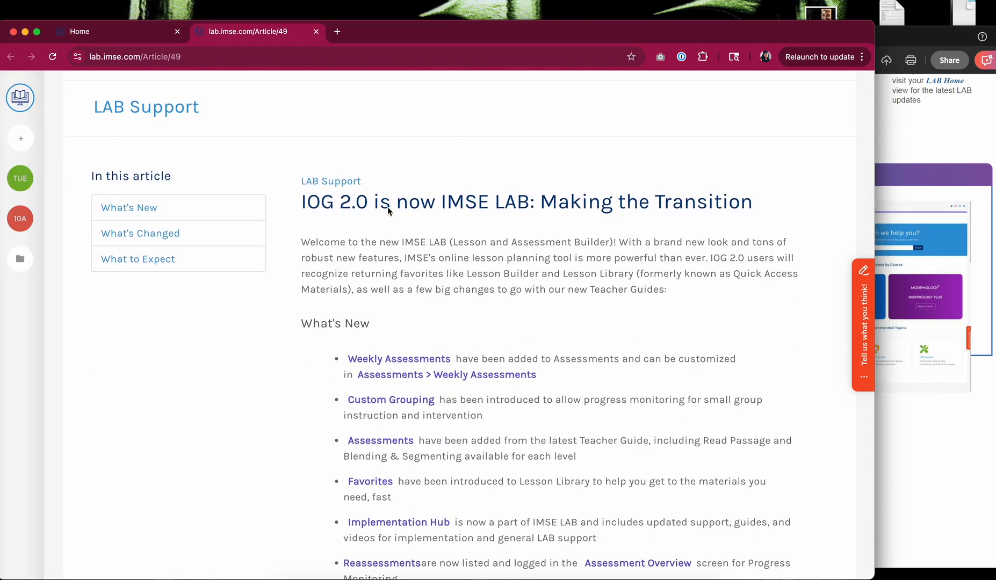
scroll(439, 257, down, 9)
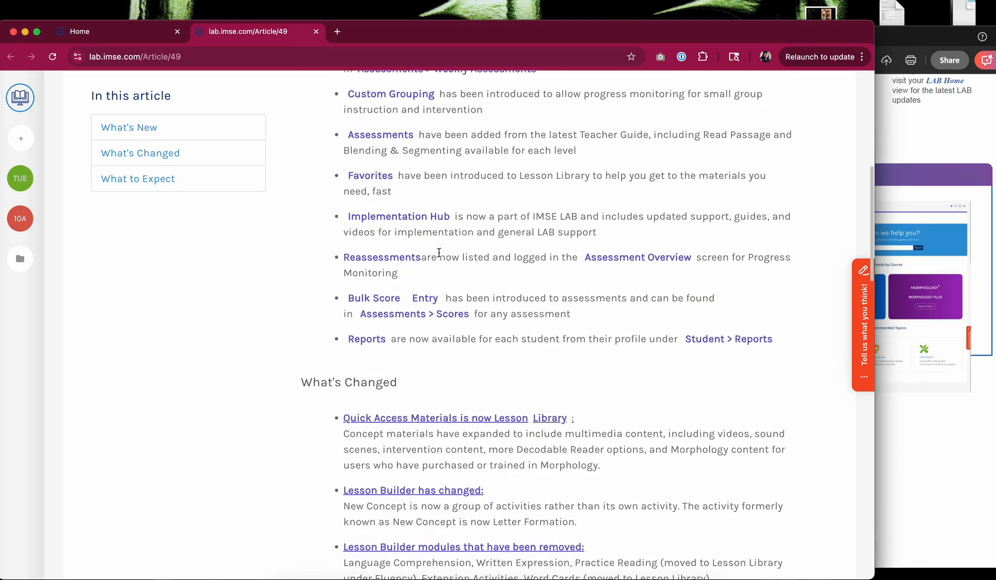
scroll(439, 256, down, 11)
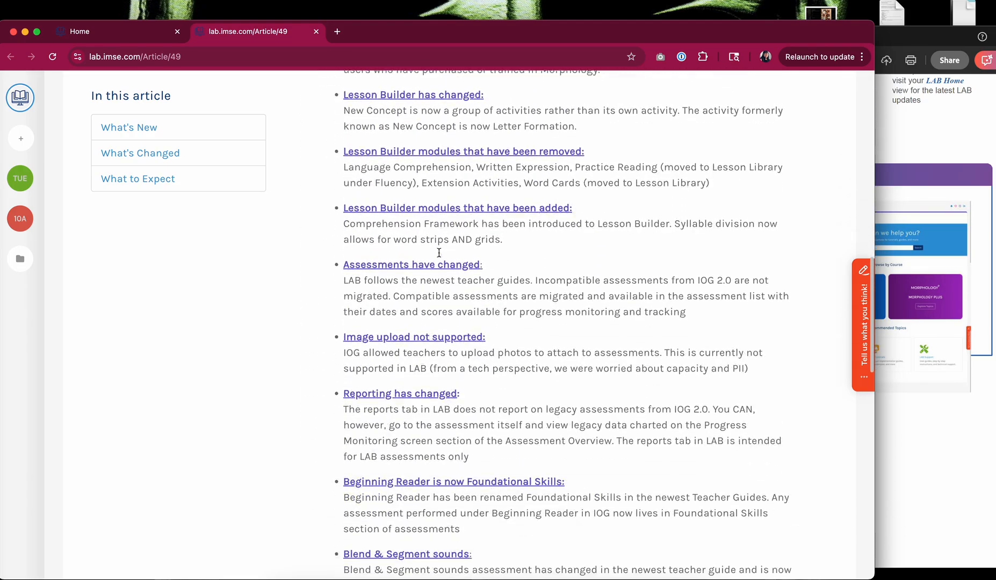
scroll(439, 252, down, 7)
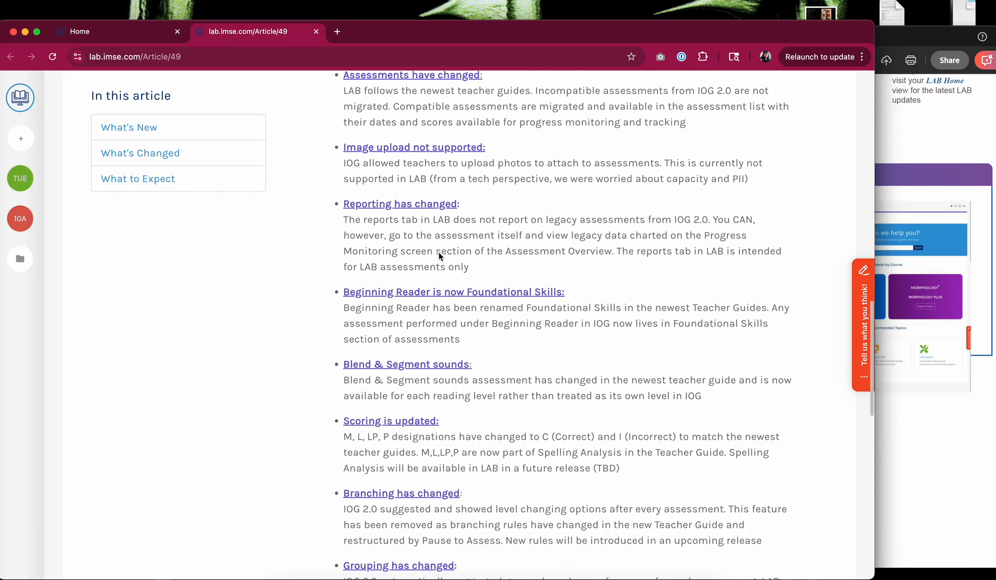
scroll(439, 253, down, 5)
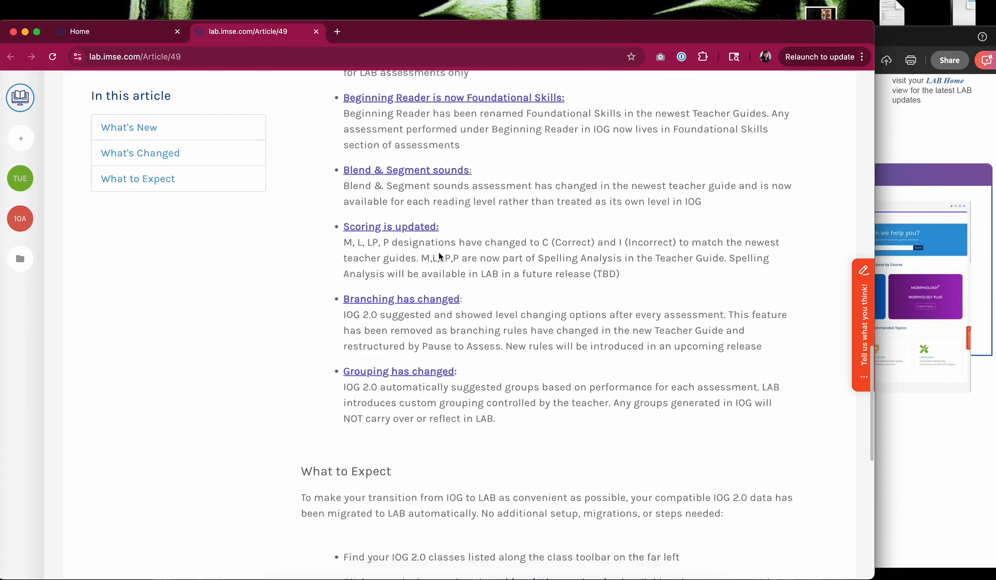
scroll(439, 252, down, 7)
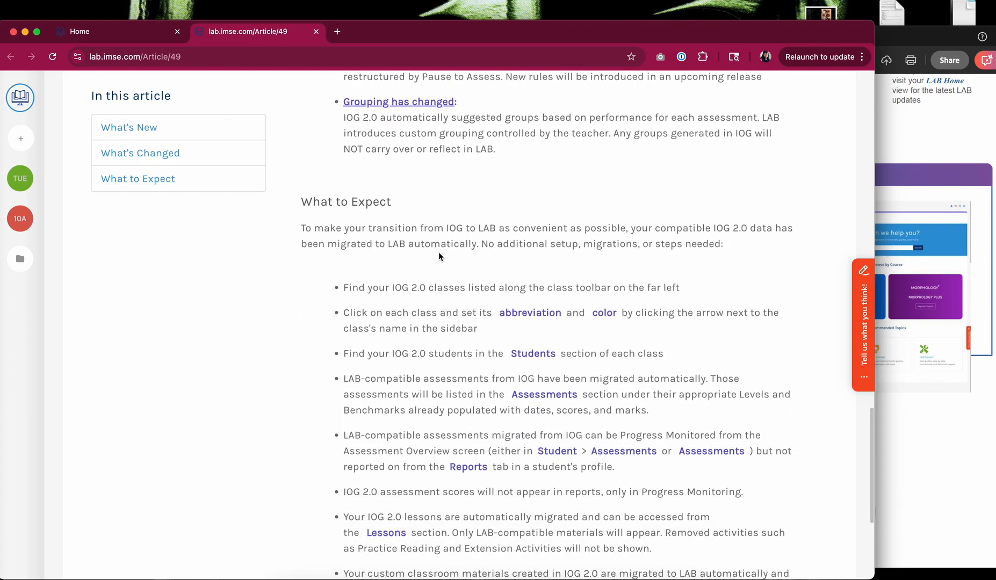
scroll(439, 252, down, 6)
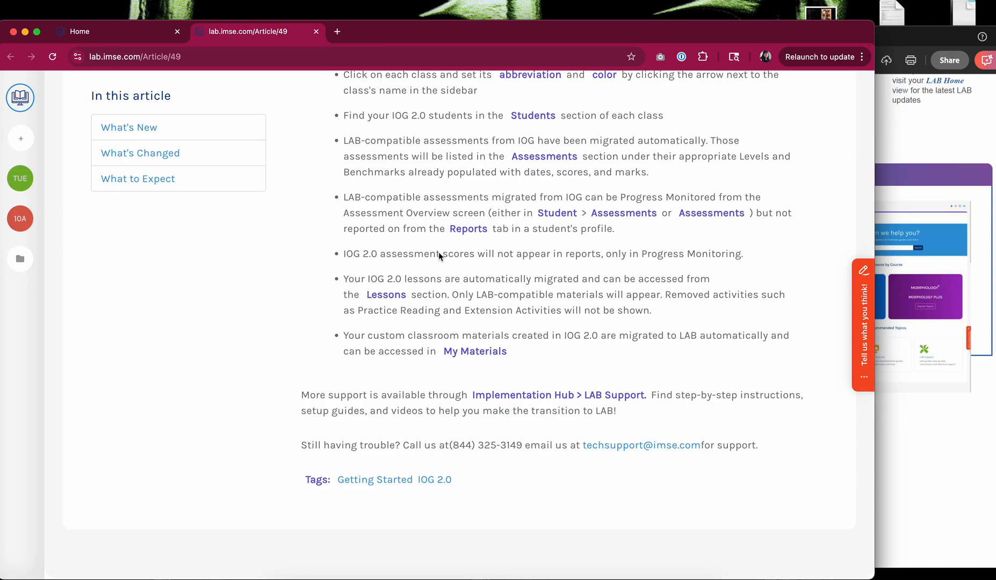
scroll(438, 253, up, 9)
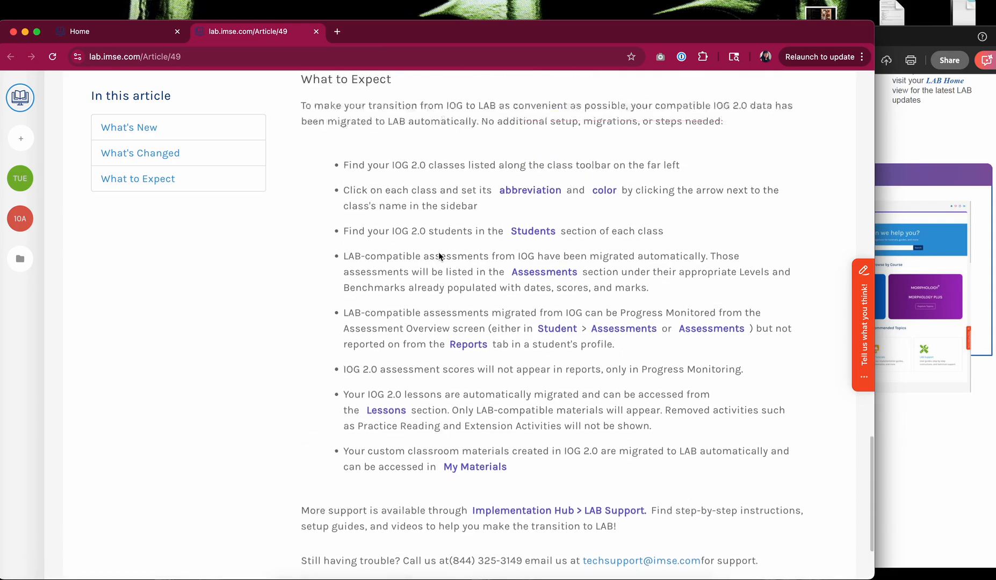
scroll(420, 226, up, 9)
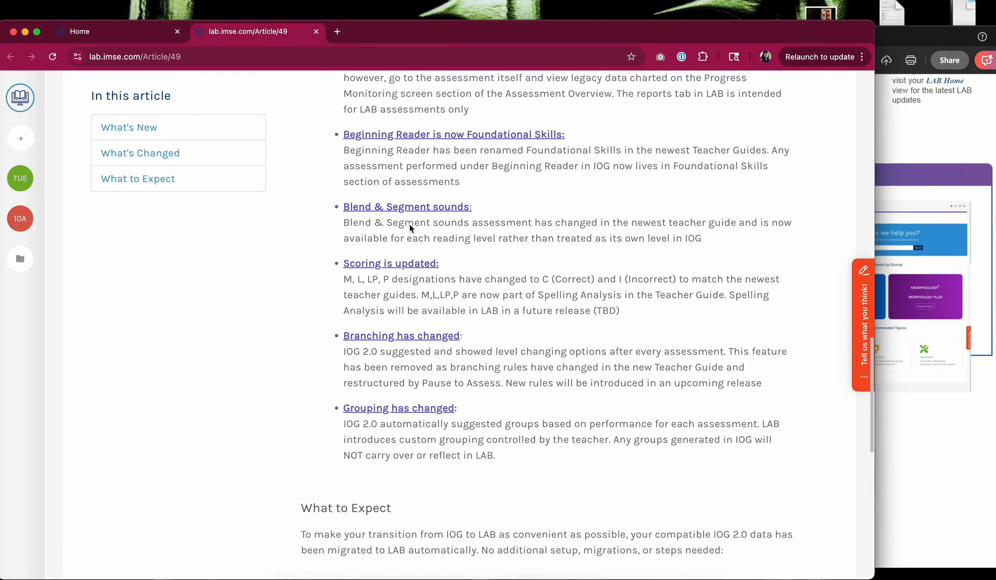
drag(352, 231, 580, 236)
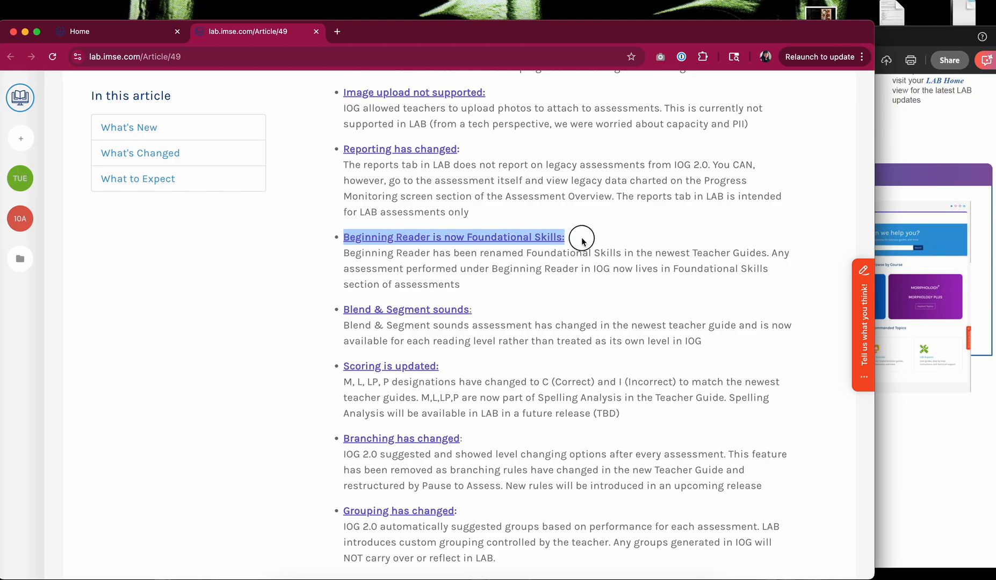
Step: Clear the heading highlight, open the Implementation Hub and search its knowledgebase for "create class"
click(602, 223)
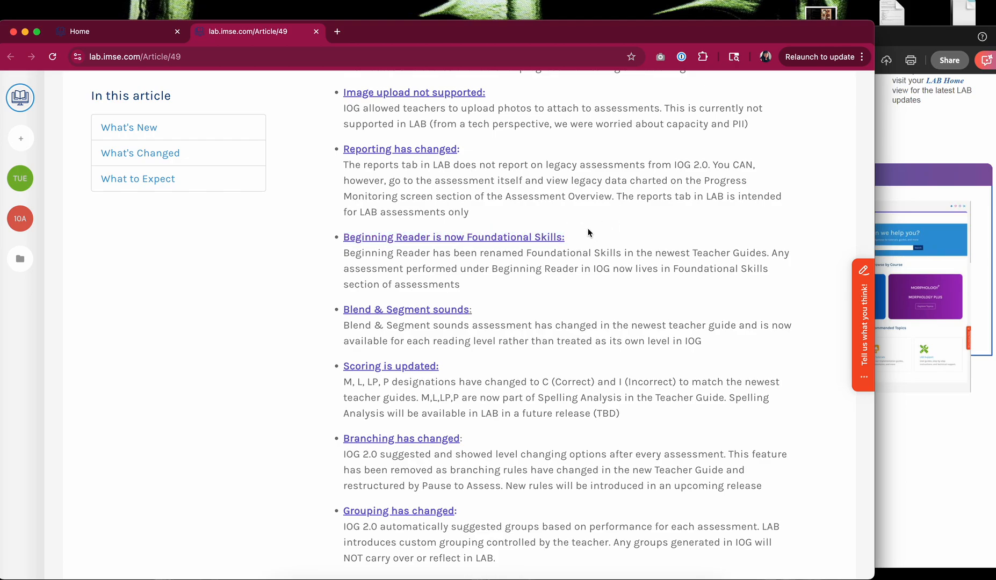
scroll(588, 233, up, 20)
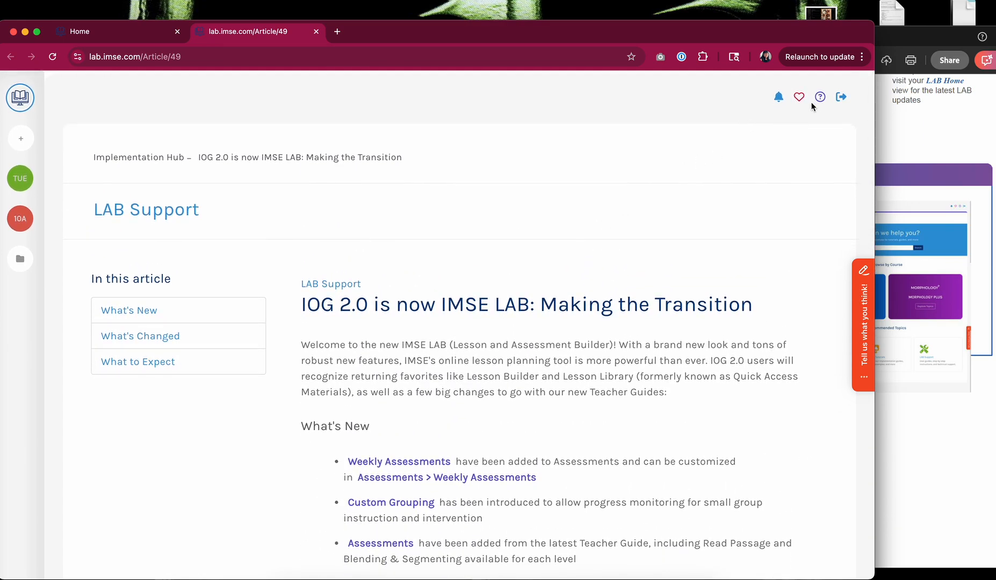
click(818, 97)
scroll(588, 275, down, 4)
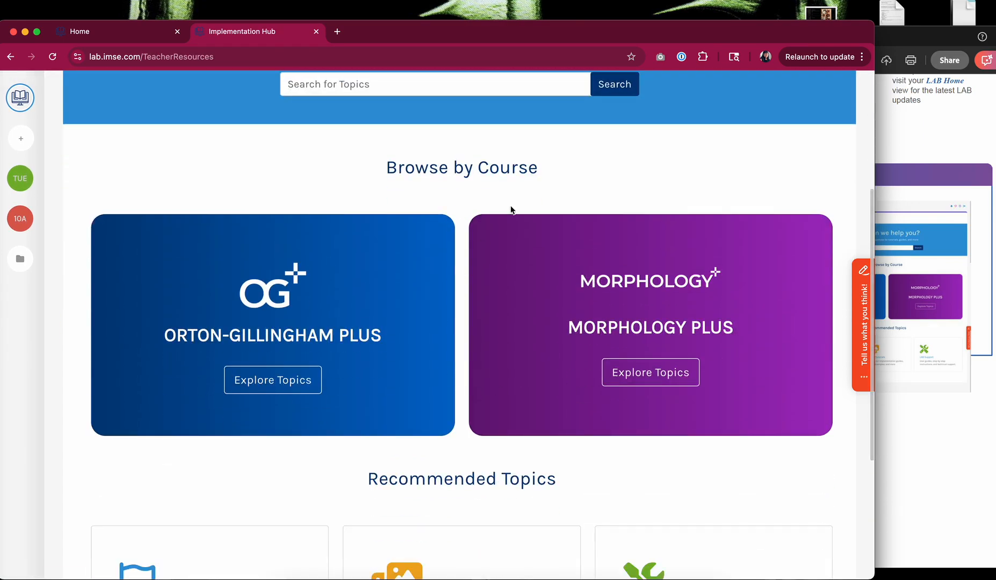
scroll(511, 211, up, 3)
click(460, 240)
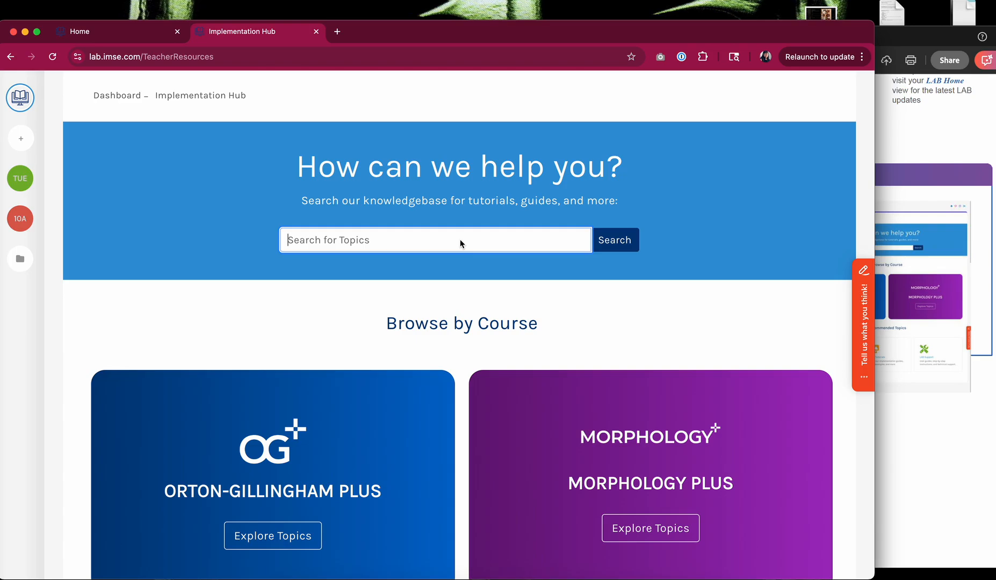
text(create class)
click(628, 236)
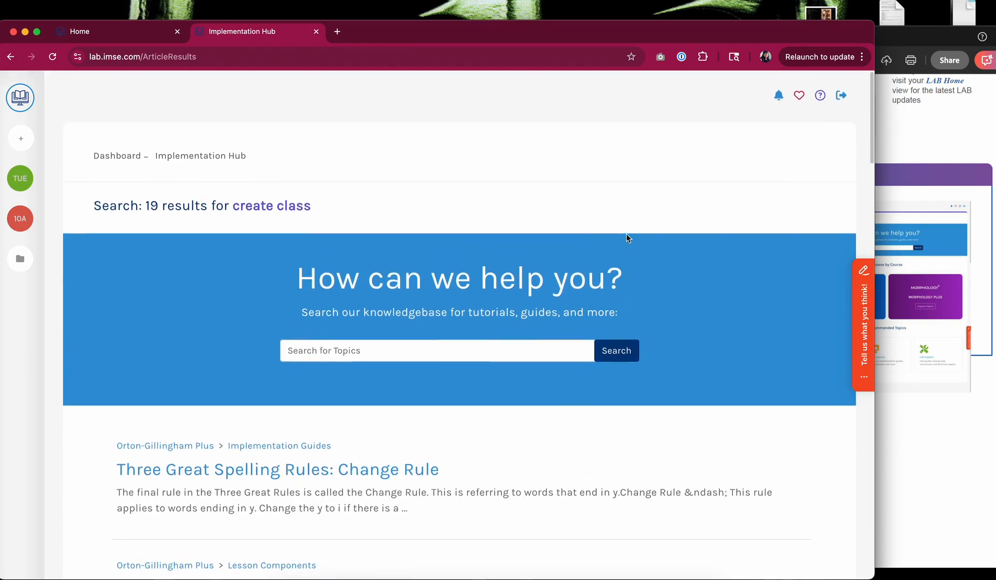
Step: Find the "Creating a Class" article among the search results, open it and read through its class settings descriptions
scroll(457, 430, down, 7)
scroll(413, 456, down, 12)
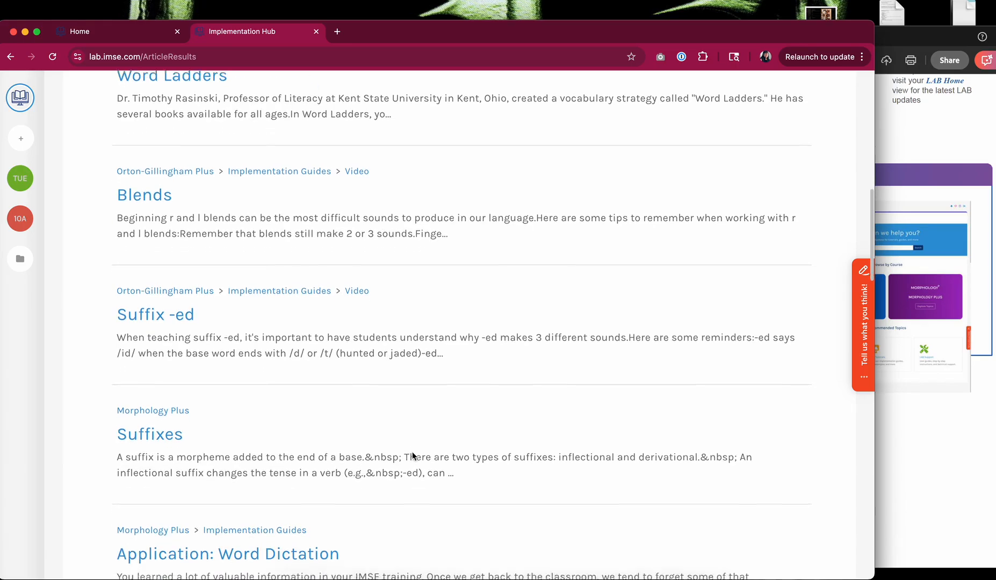
scroll(412, 456, down, 2)
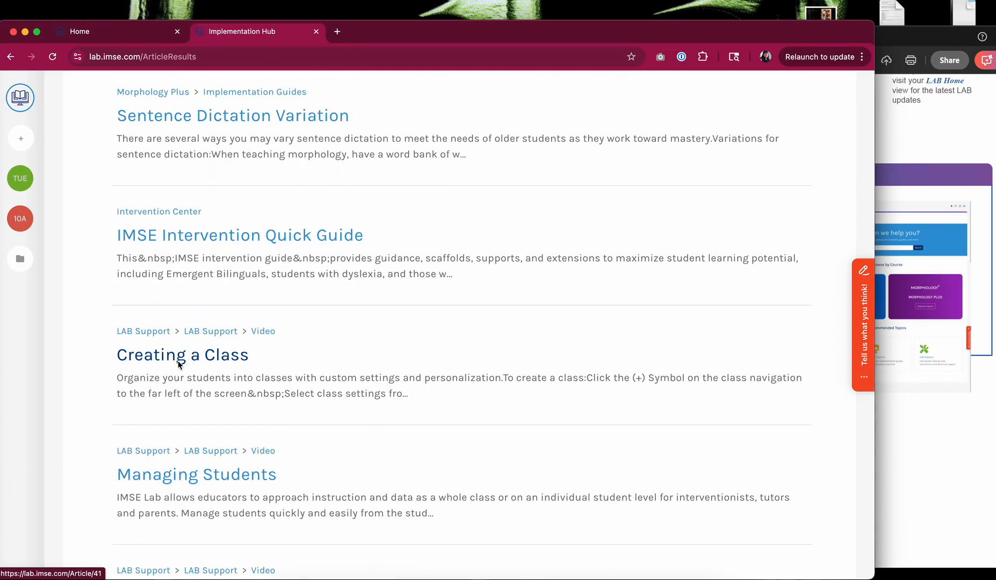
click(179, 358)
scroll(612, 262, down, 10)
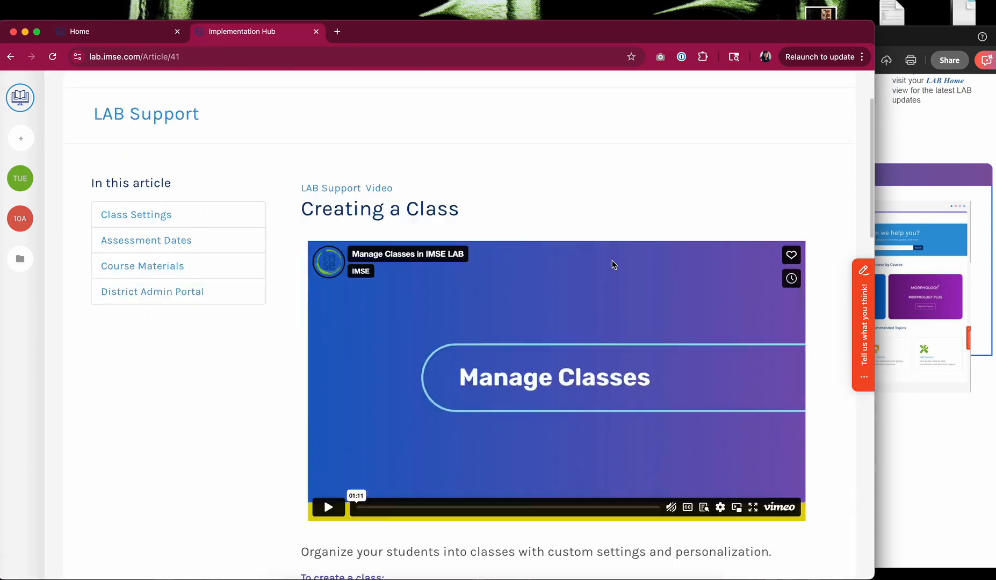
scroll(612, 262, down, 8)
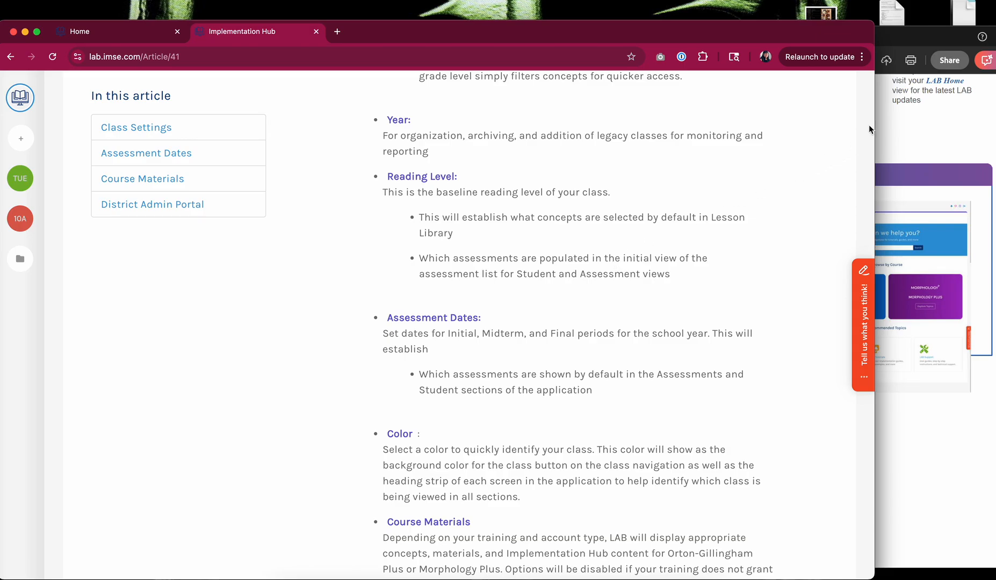
Step: Switch to the Launch Brochure 2025 PDF, check the rest of the Implementation Hub page, and return to the browser
click(887, 120)
scroll(765, 377, down, 2)
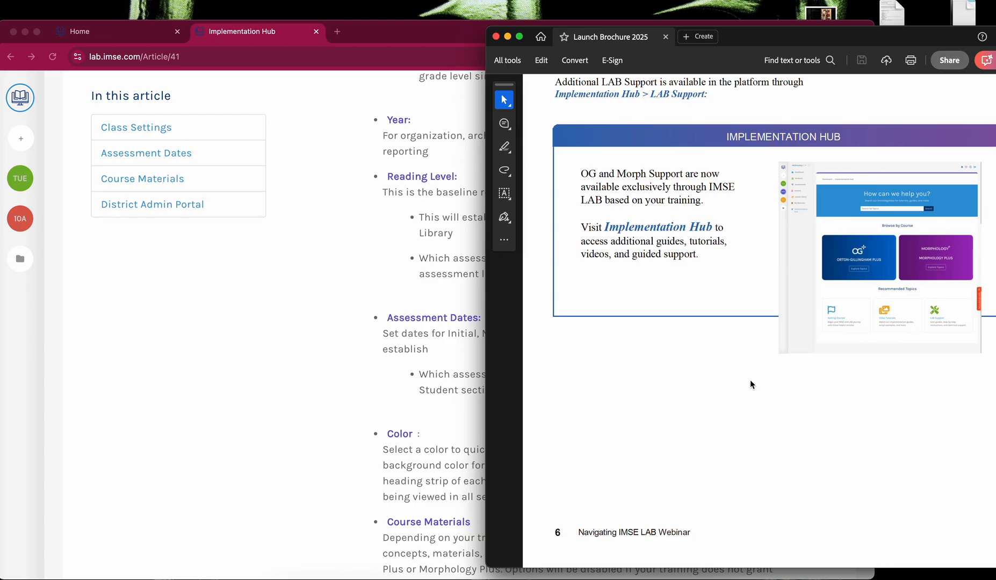
click(199, 271)
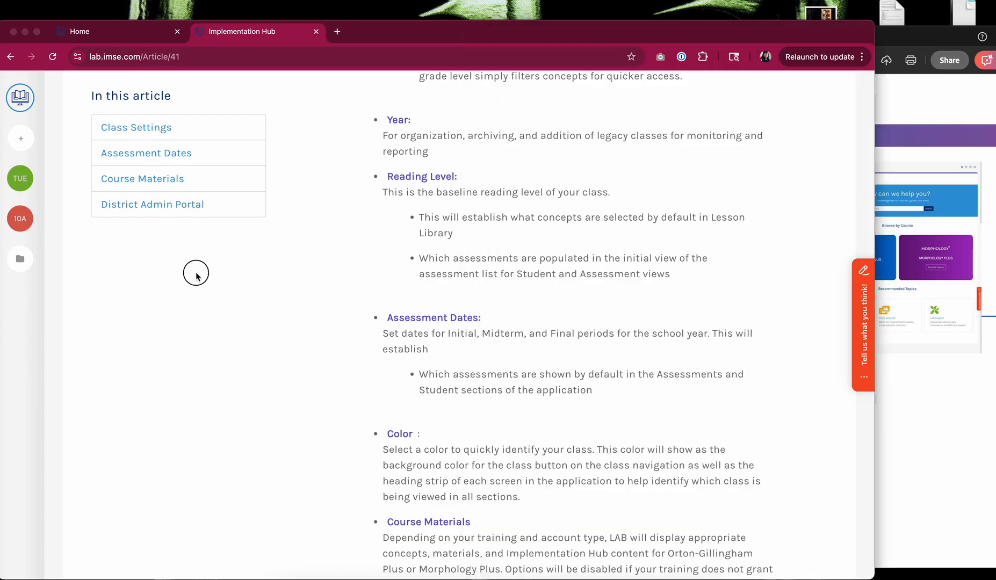
Step: Open the Tuesday Intervention class, choose to archive it, and cancel at the confirmation
click(27, 181)
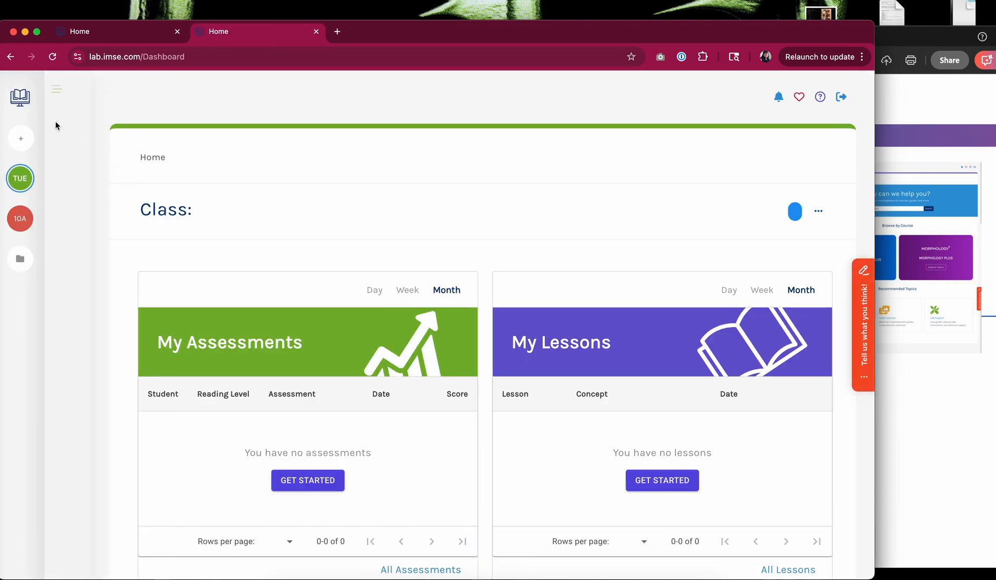
click(97, 91)
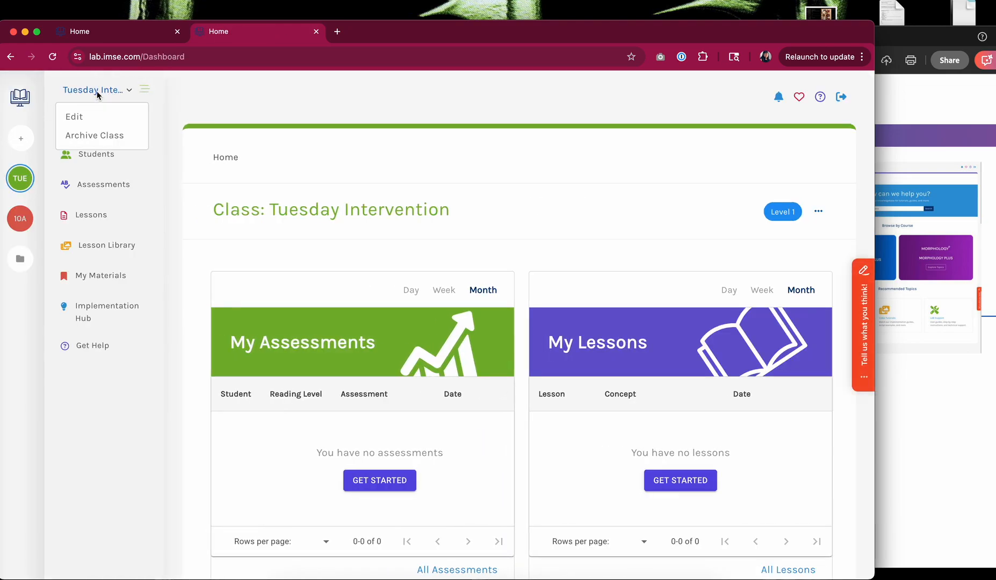
click(90, 136)
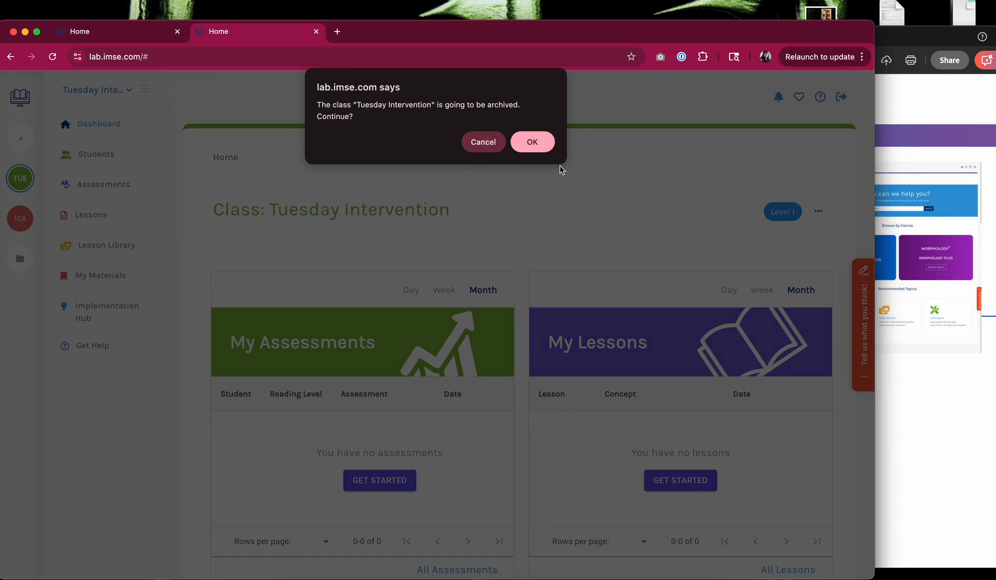
click(472, 148)
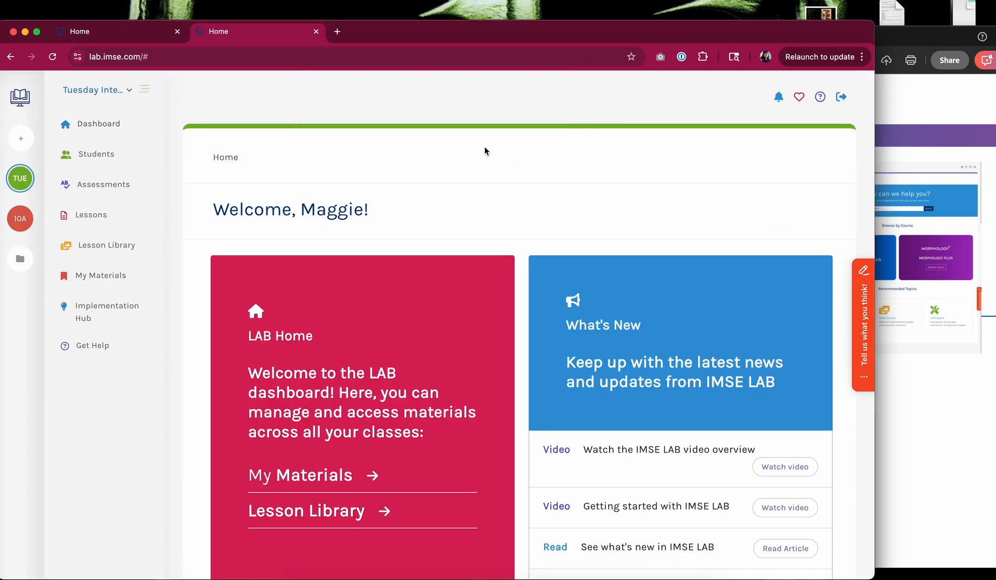